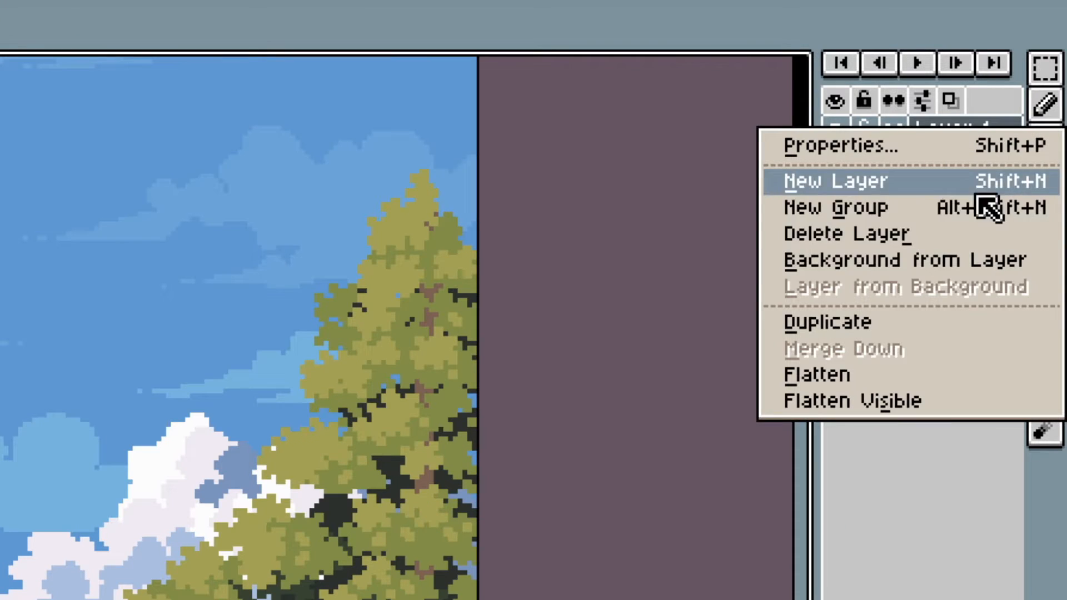
# Duplicate Layer 1 to get a working copy of the landscape.
pyautogui.click(869, 317)
pyautogui.moveTo(817, 250); pyautogui.dragTo(693, 255)
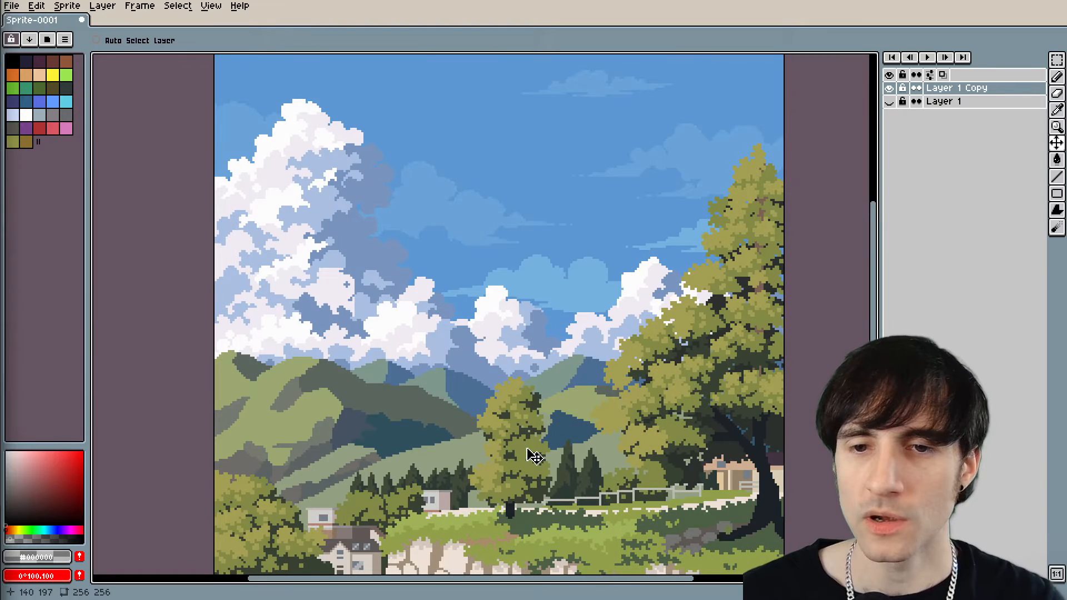
pyautogui.scroll(-1, 519, 443)
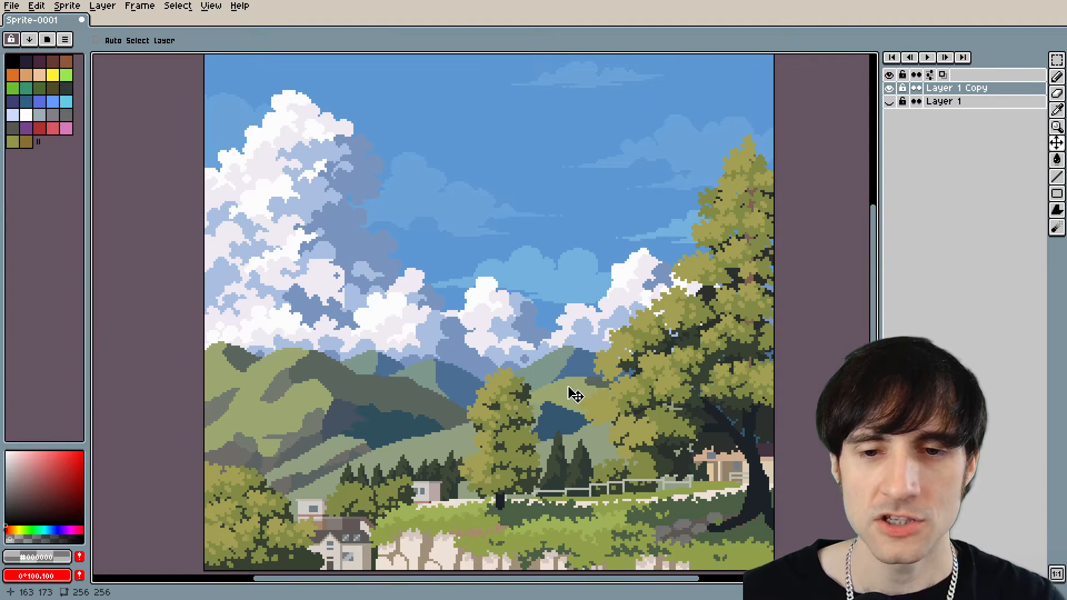
# Sample the large tree's highlight, midtone and shadow greens to compare their hue and saturation.
pyautogui.keyDown('alt'); pyautogui.click(696, 337); pyautogui.keyUp('alt')
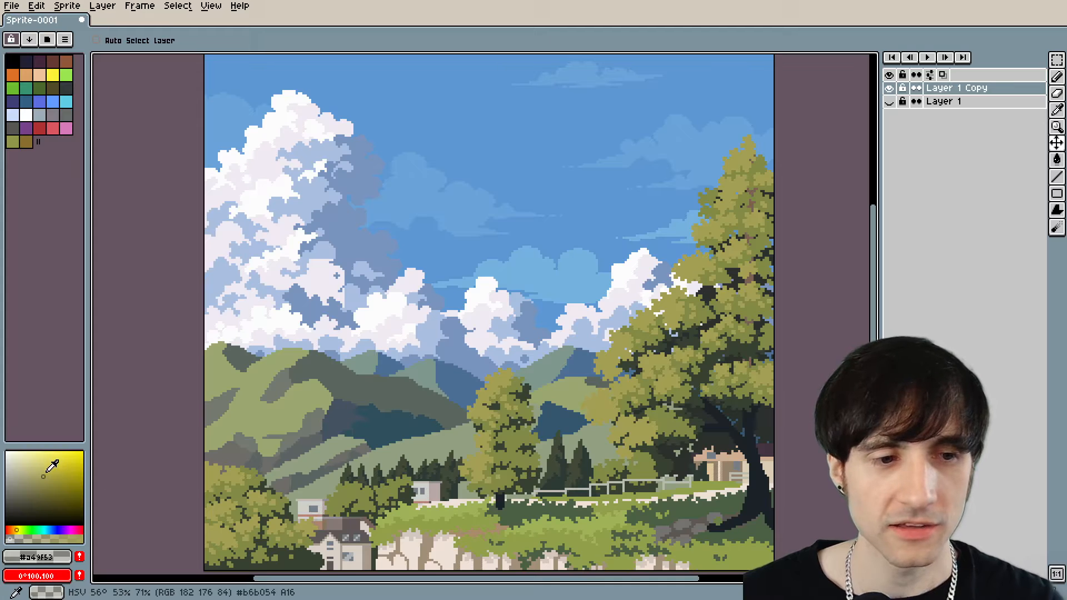
pyautogui.press('i')
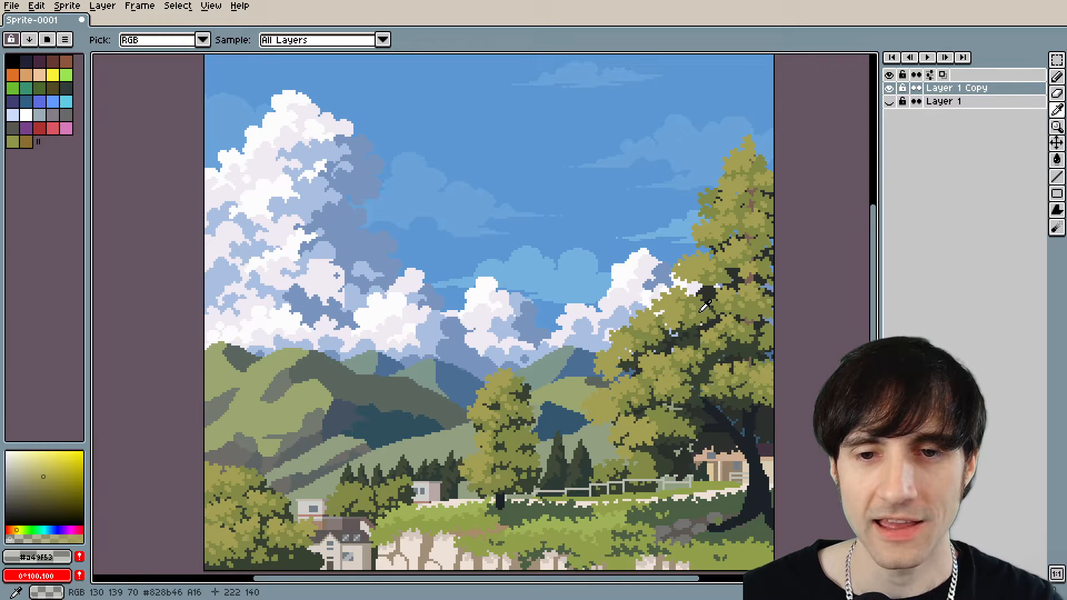
pyautogui.click(703, 309)
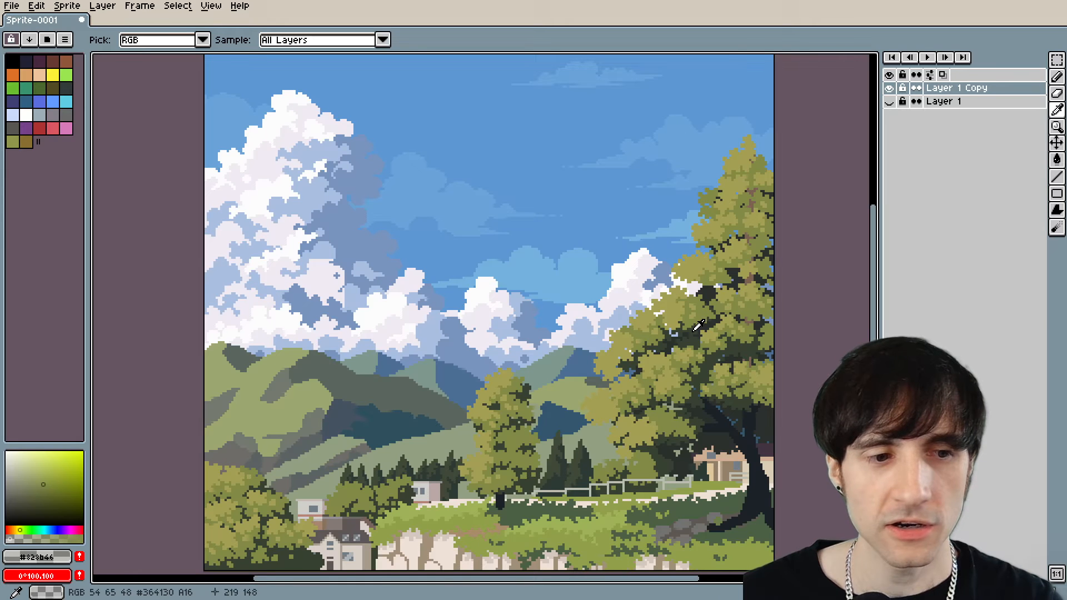
pyautogui.click(698, 328)
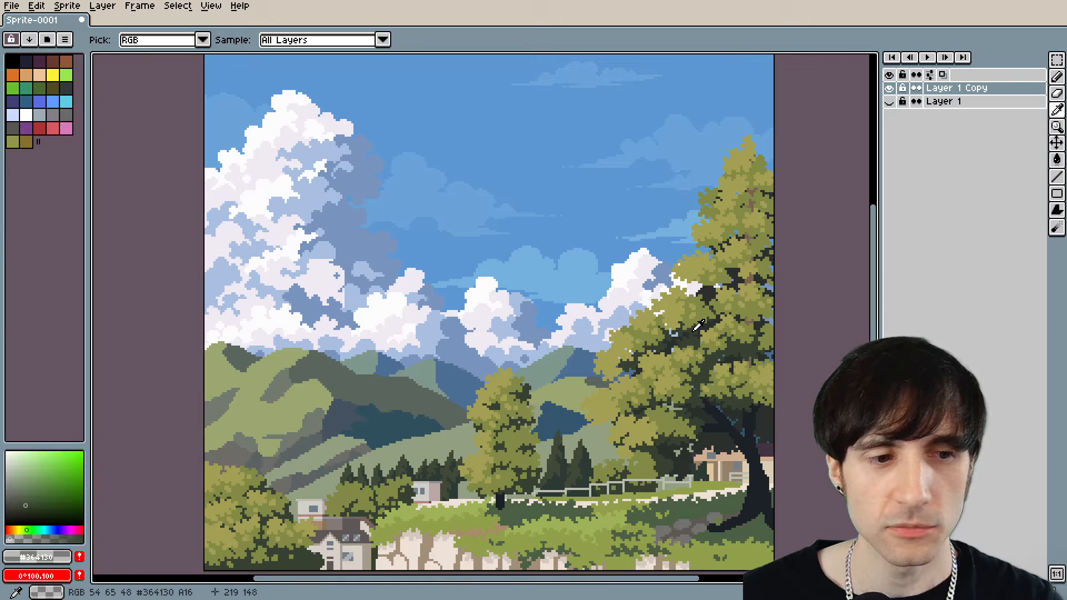
pyautogui.click(696, 266)
pyautogui.press('v')
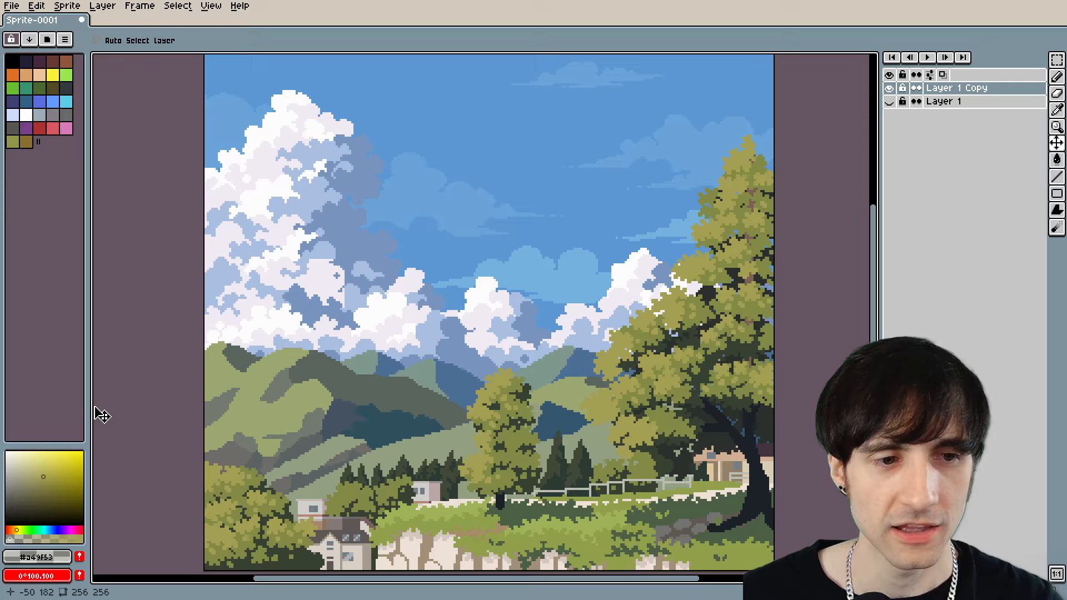
# Enlarge the palette and colour selector area and sample the large tree's midtone and shadow colours again.
pyautogui.moveTo(87, 406); pyautogui.dragTo(169, 406)
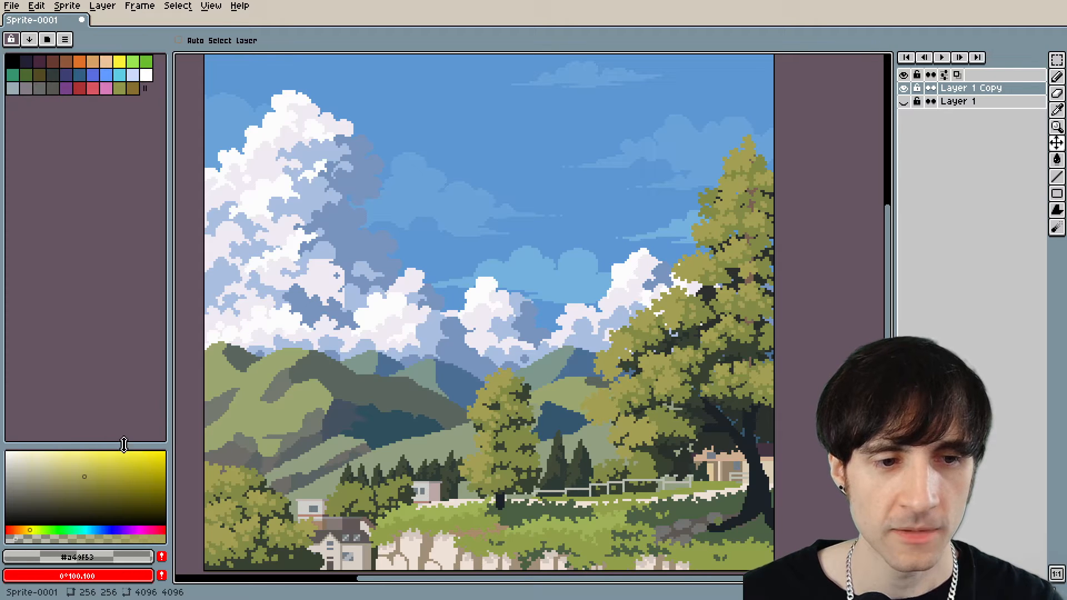
pyautogui.moveTo(124, 446); pyautogui.dragTo(124, 319)
pyautogui.scroll(8, 679, 343)
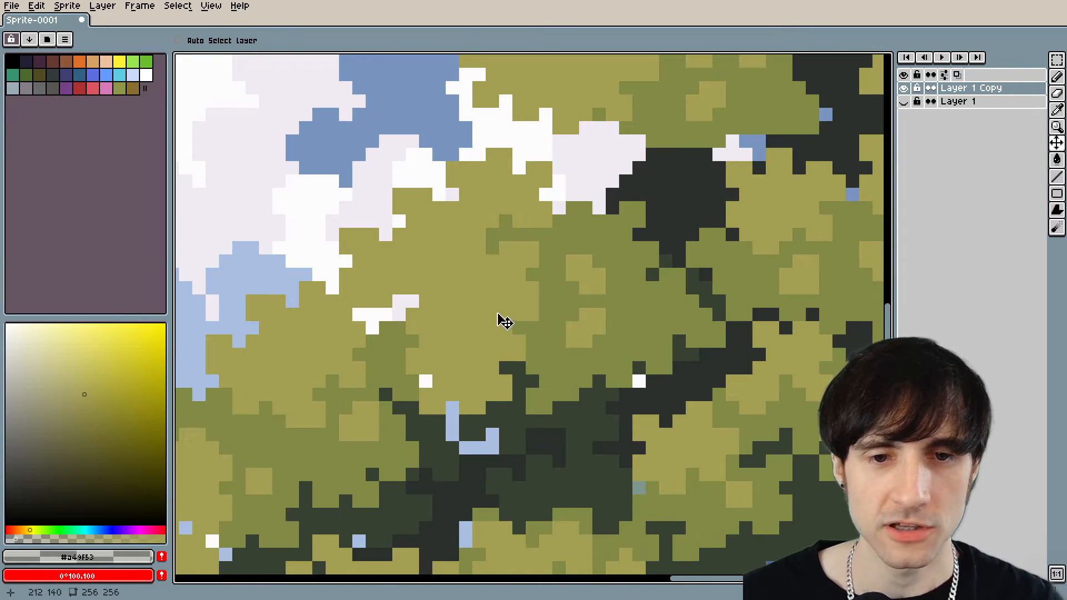
pyautogui.press('i')
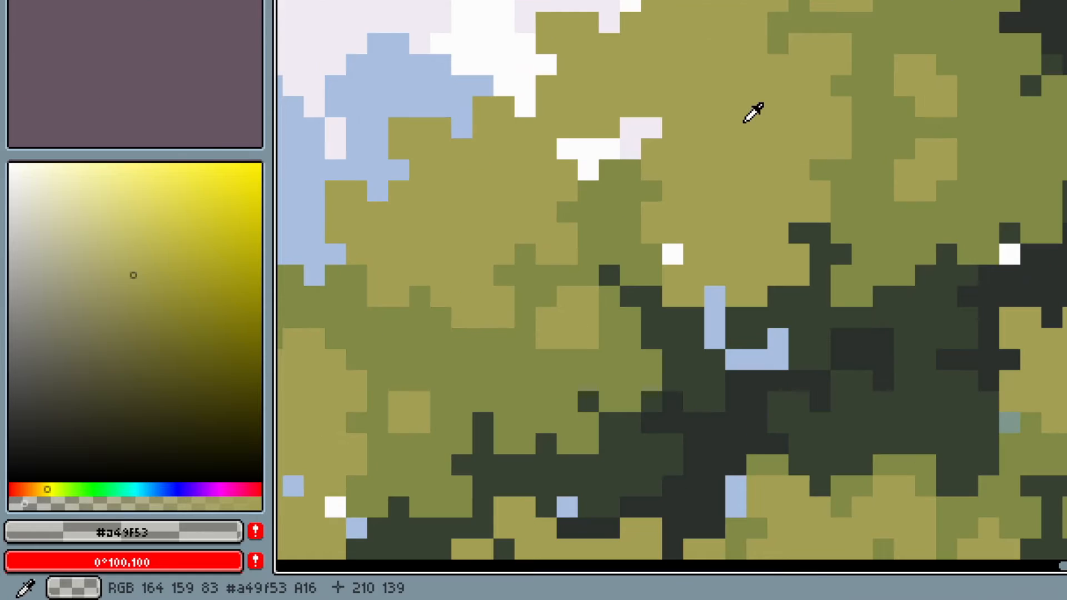
pyautogui.click(881, 134)
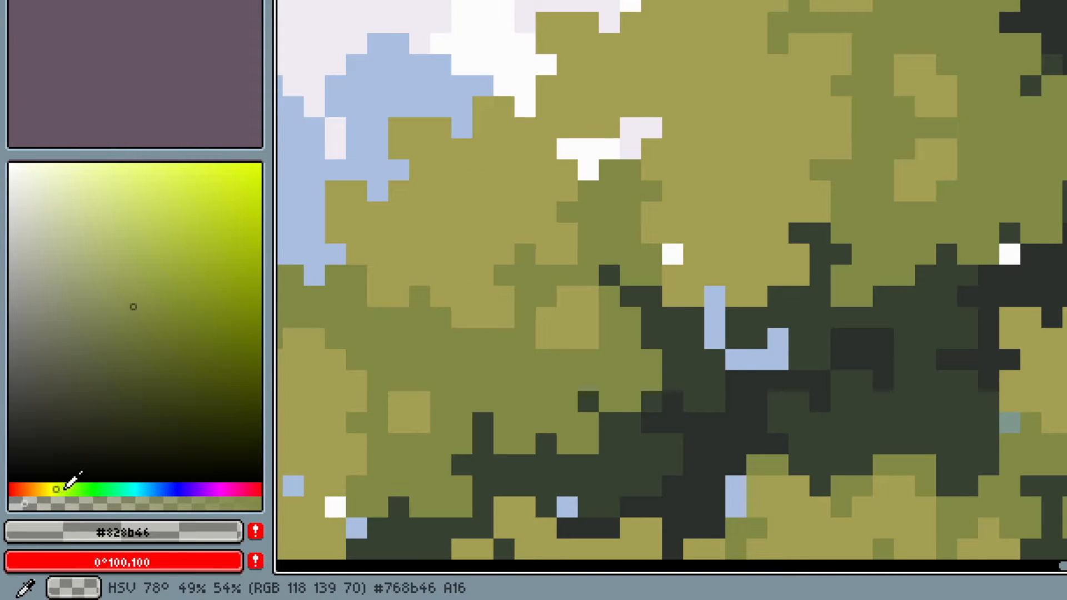
pyautogui.click(939, 287)
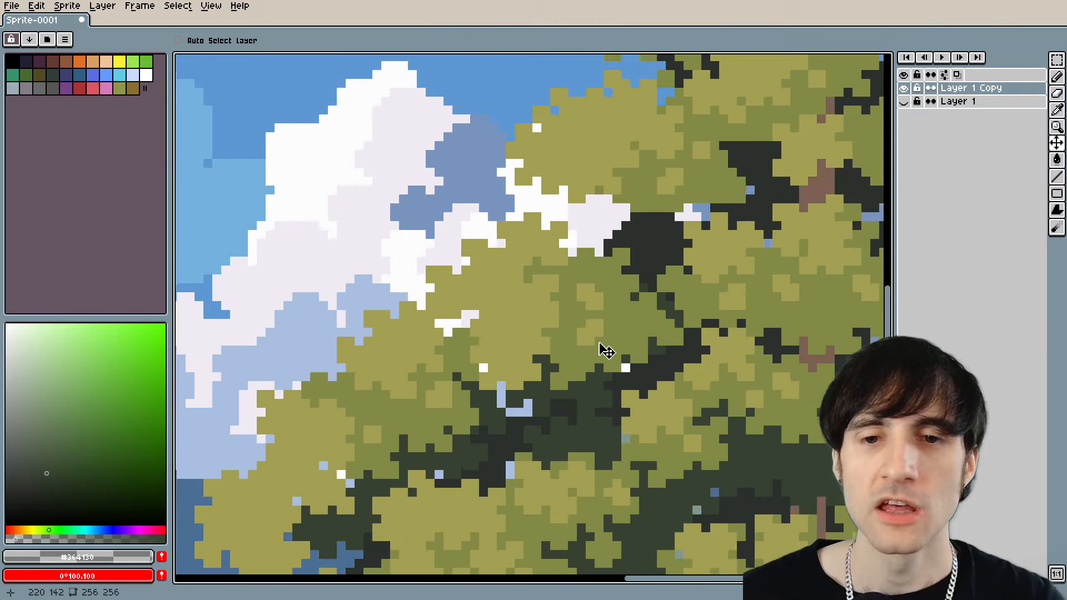
pyautogui.scroll(-3, 605, 350)
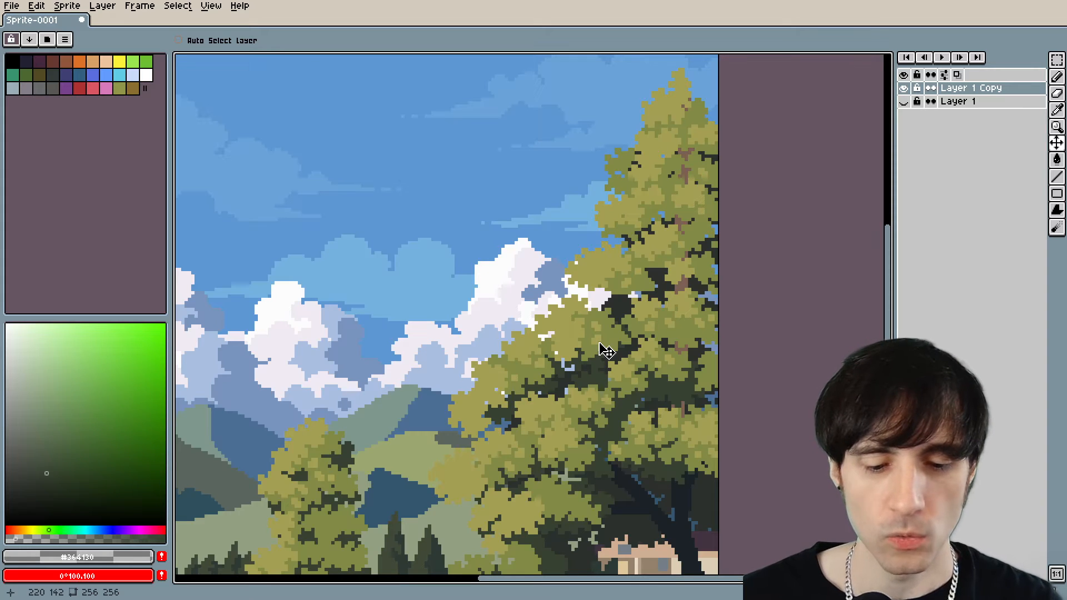
pyautogui.scroll(-1, 590, 348)
pyautogui.scroll(5, 550, 364)
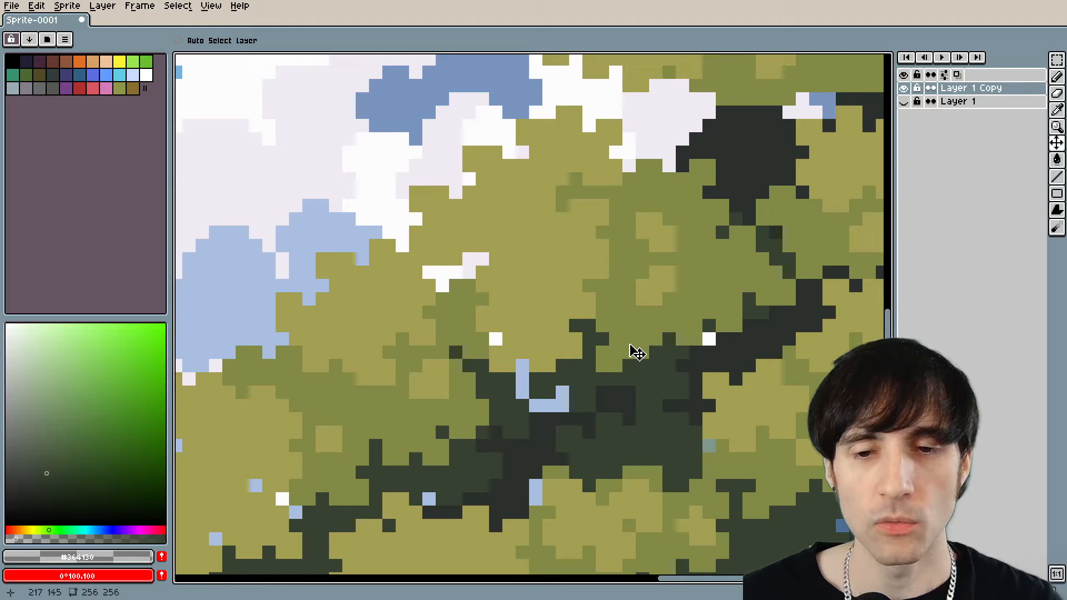
pyautogui.click(82, 526)
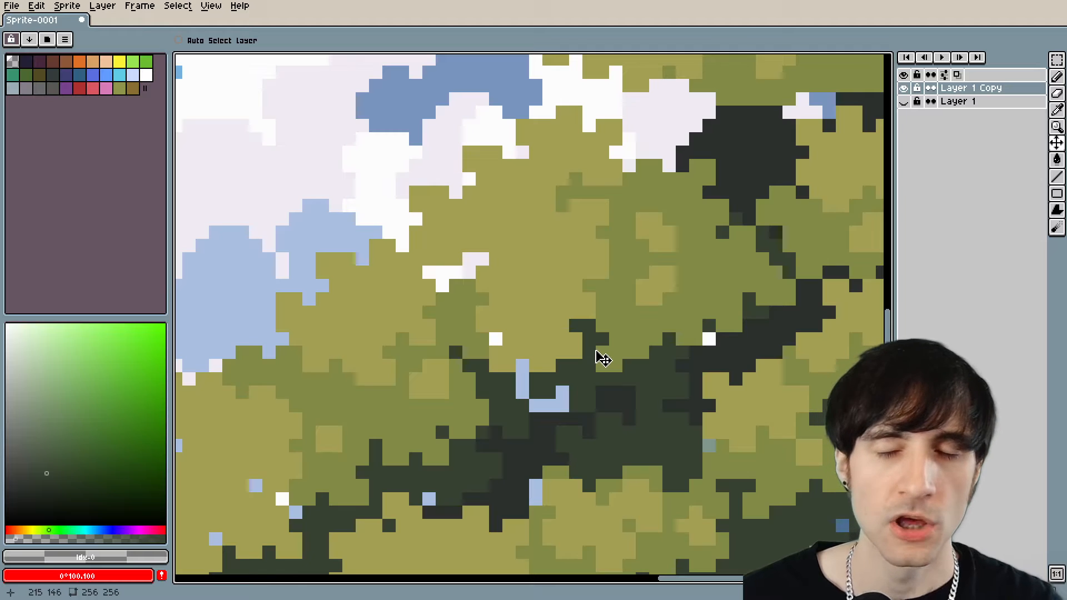
pyautogui.moveTo(632, 361); pyautogui.dragTo(604, 384)
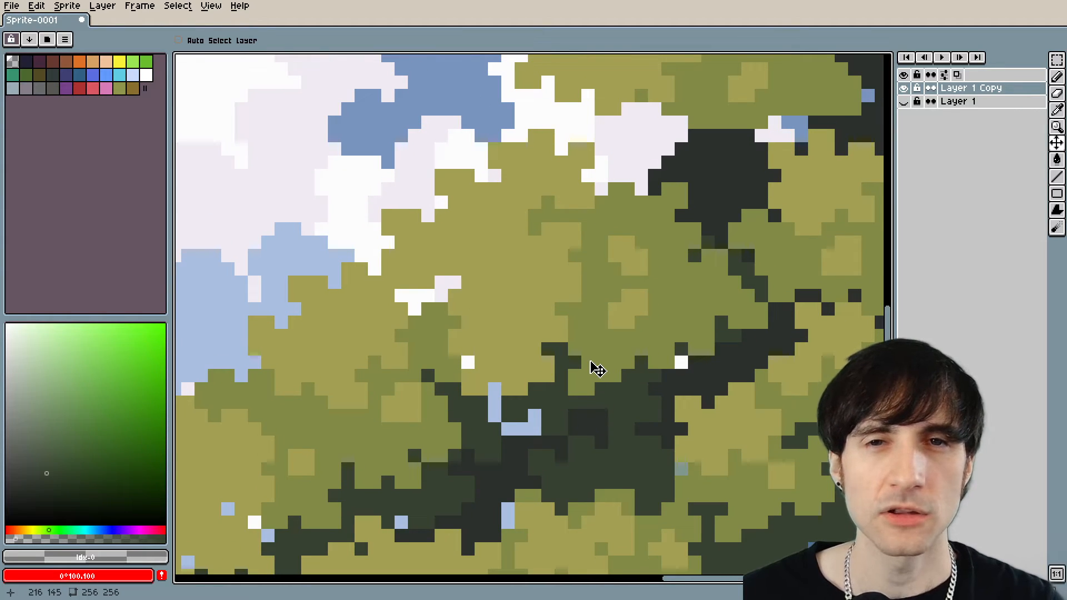
pyautogui.moveTo(589, 362); pyautogui.dragTo(568, 383)
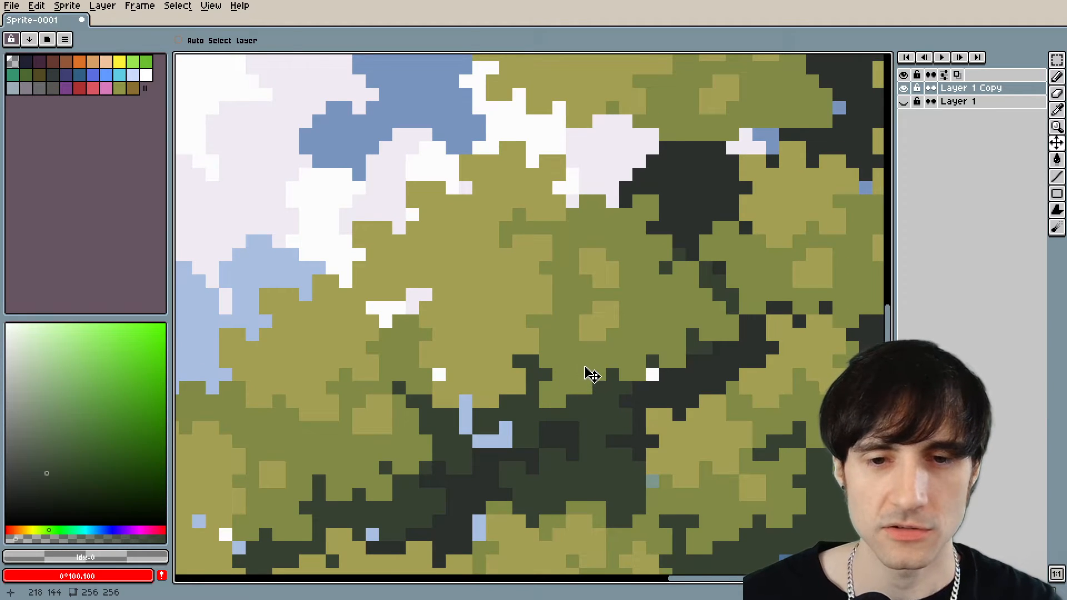
pyautogui.scroll(-2, 591, 376)
# Try filling a highlight cluster on the large tree with a bright saturated yellow, and undo the fill.
pyautogui.keyDown('alt'); pyautogui.click(543, 309); pyautogui.keyUp('alt')
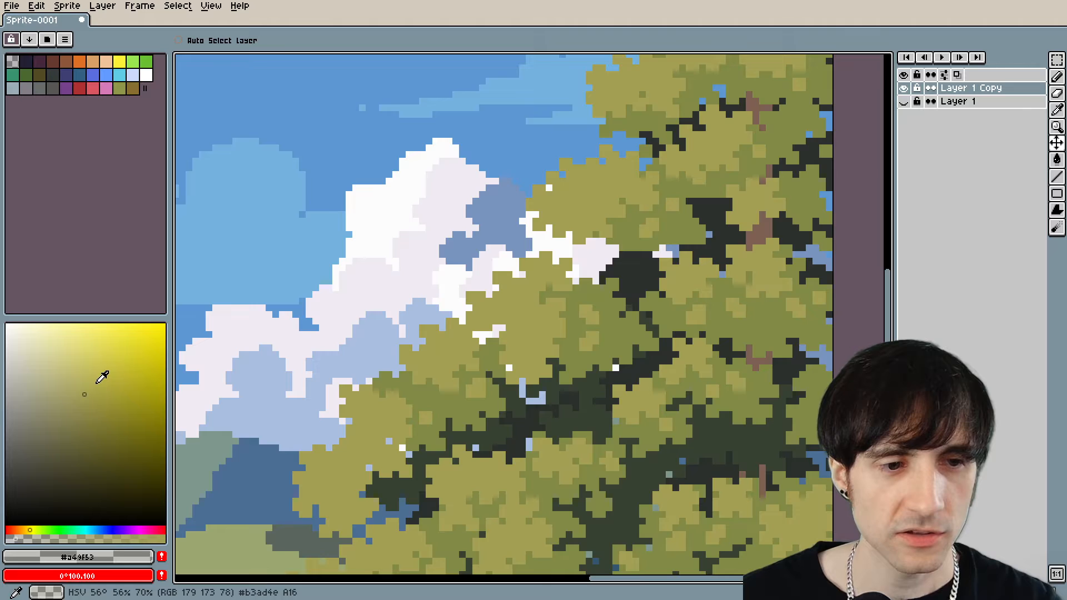
pyautogui.click(96, 383)
pyautogui.scroll(-4, 470, 336)
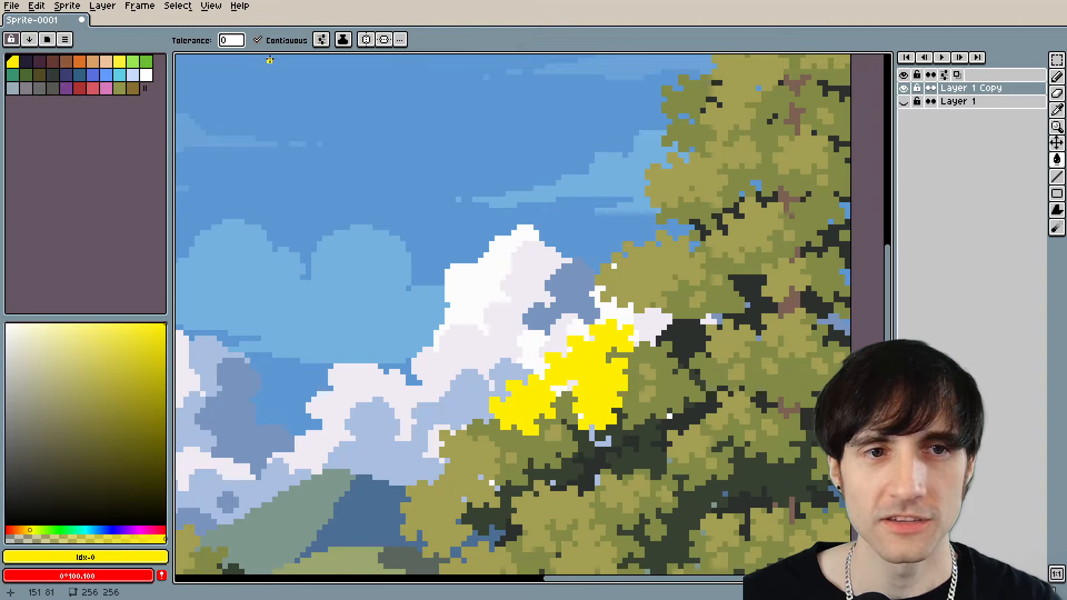
pyautogui.scroll(-2, 501, 378)
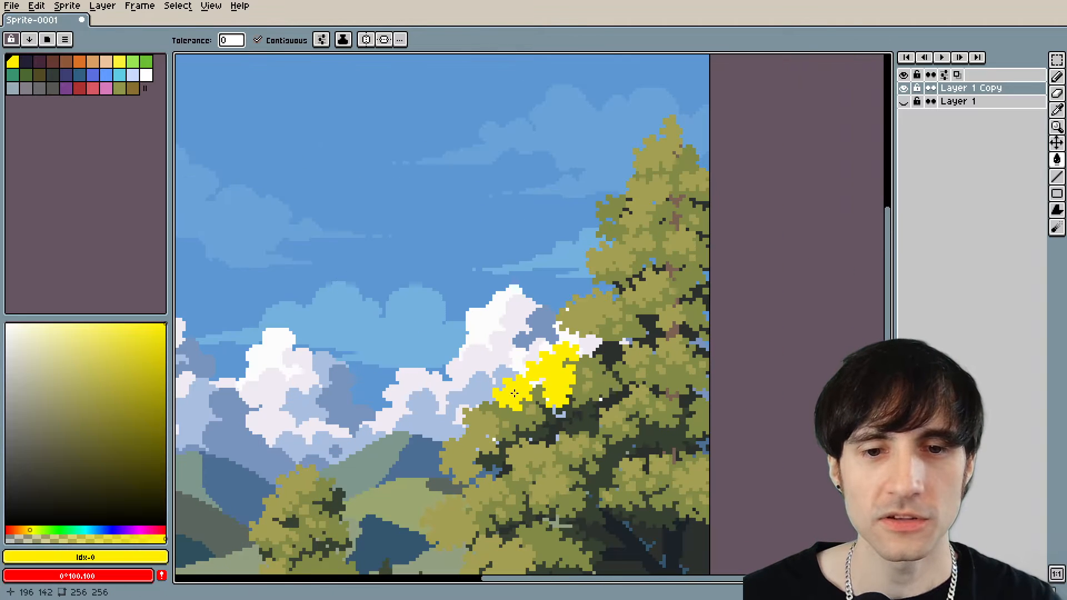
pyautogui.hotkey('ctrl', 'z')
# Turn off contiguous filling for the Paint Bucket, try bright yellow on all tree highlights, and undo that fill.
pyautogui.click(257, 40)
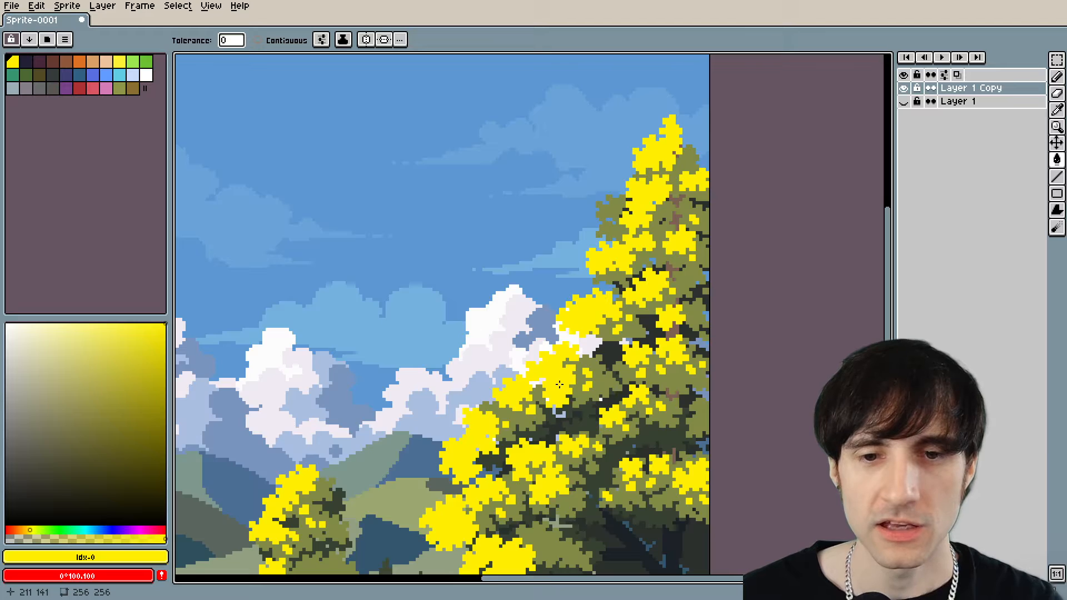
pyautogui.scroll(-3, 534, 385)
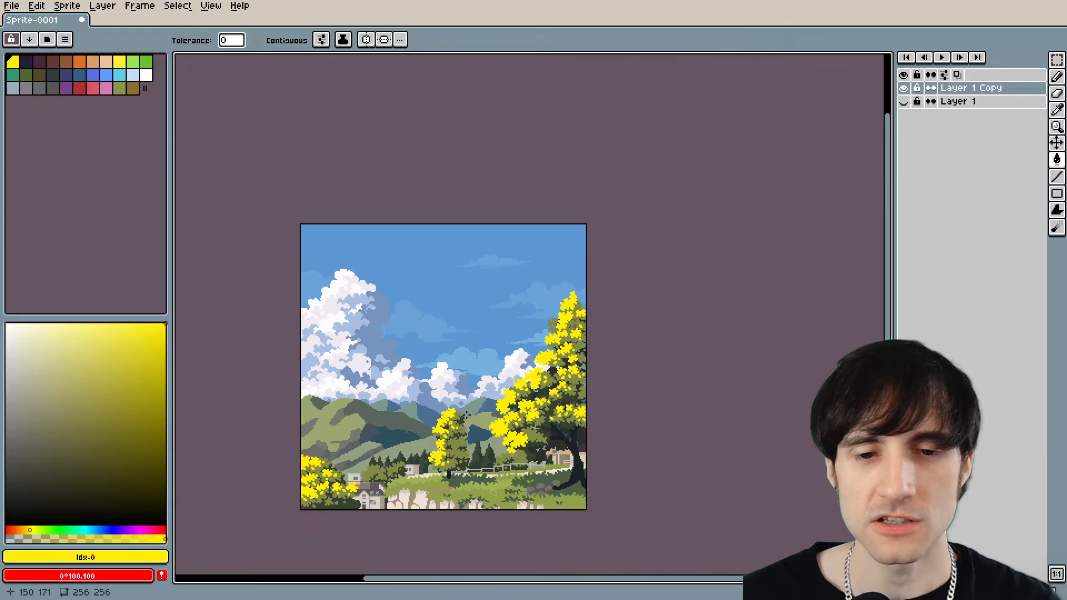
pyautogui.scroll(2, 534, 385)
pyautogui.hotkey('ctrl', 'z')
pyautogui.scroll(3, 538, 393)
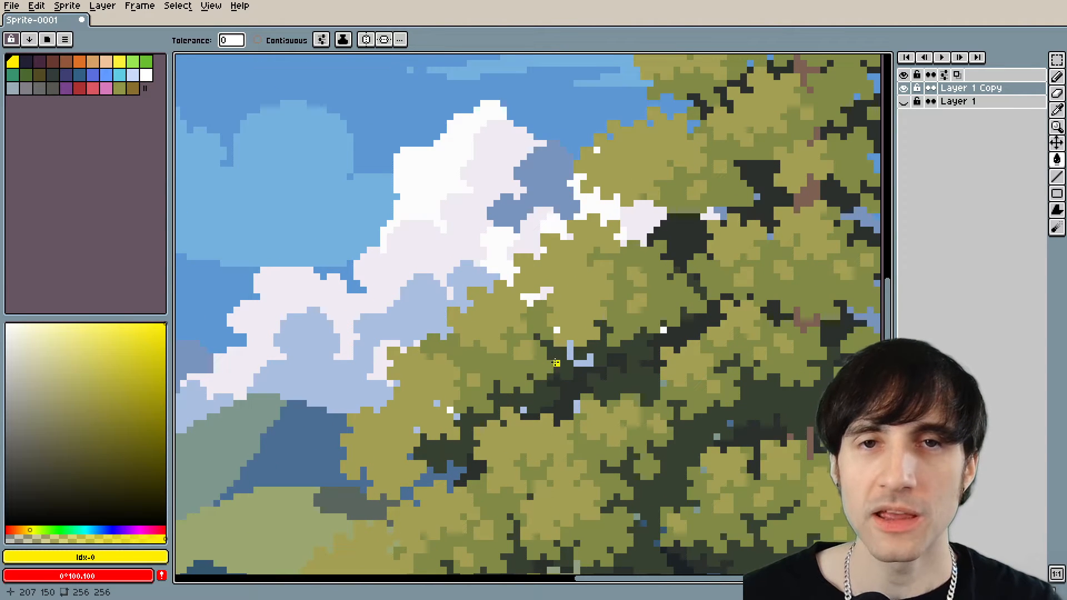
# Sample the tree's highlight colour, make it slightly brighter and more saturated, and fill all matching foliage with it.
pyautogui.moveTo(557, 363); pyautogui.dragTo(531, 378)
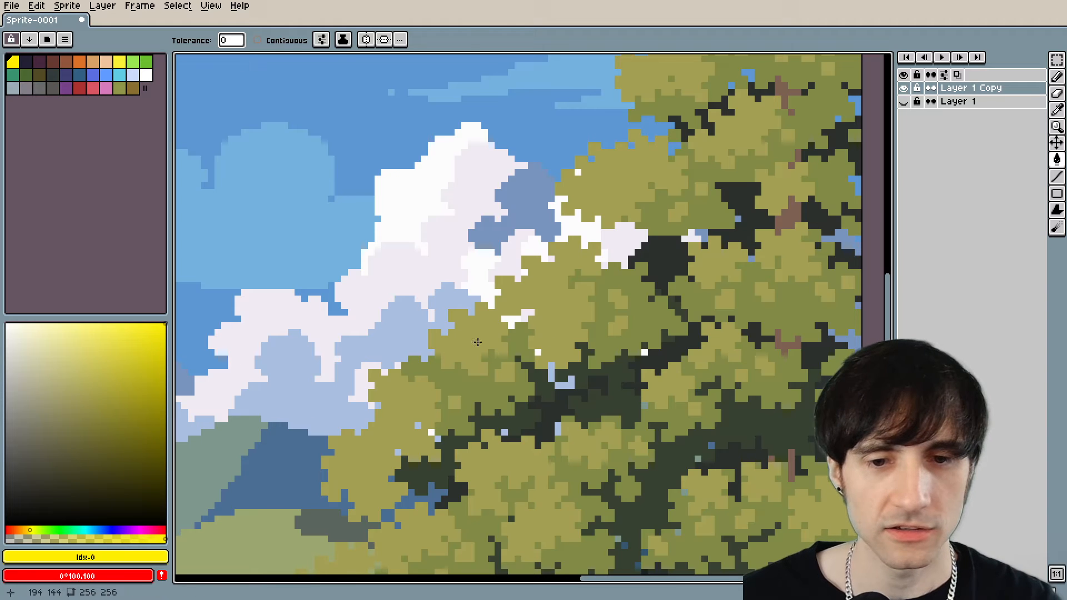
pyautogui.keyDown('alt'); pyautogui.click(563, 343); pyautogui.keyUp('alt')
pyautogui.scroll(1, 223, 360)
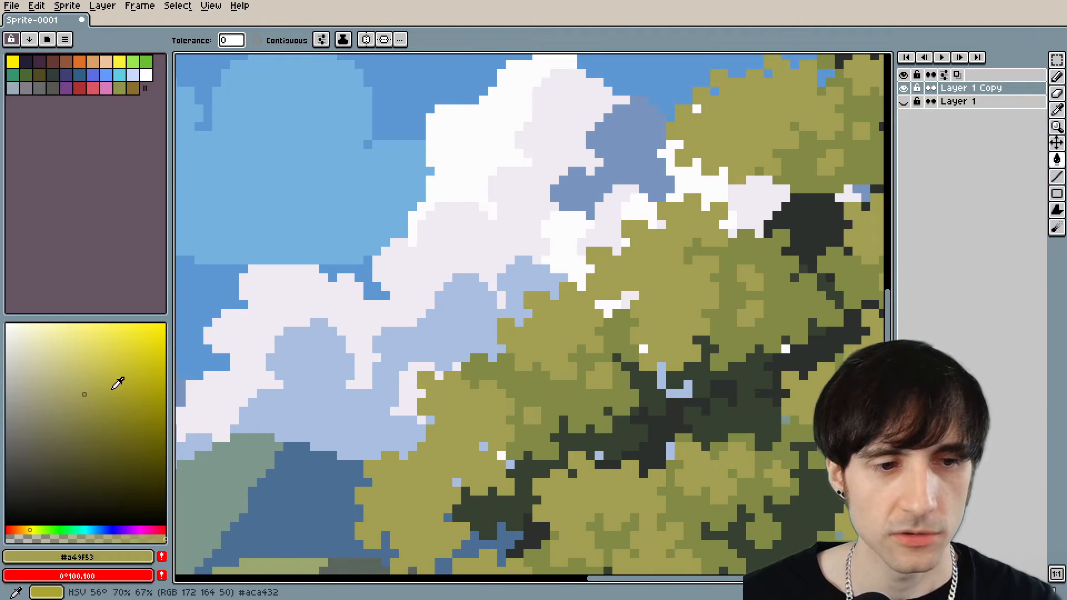
pyautogui.click(97, 385)
pyautogui.scroll(-6, 677, 303)
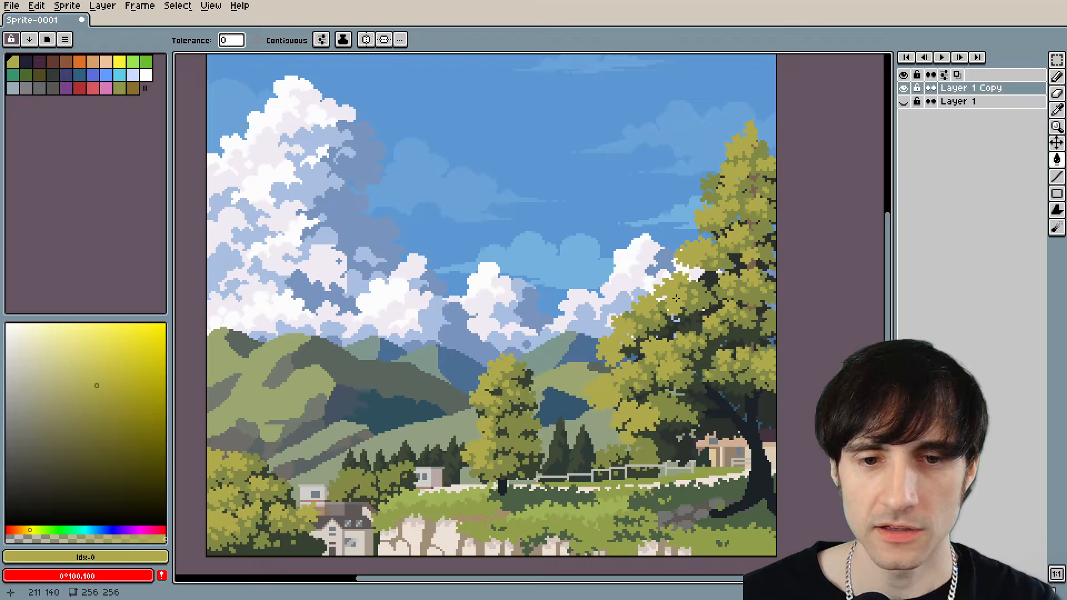
# Compare the recoloured foliage with the original by viewing the whole image and toggling the visibility of Layer 1 Copy.
pyautogui.scroll(-2, 676, 300)
pyautogui.scroll(2, 578, 300)
pyautogui.scroll(-2, 565, 322)
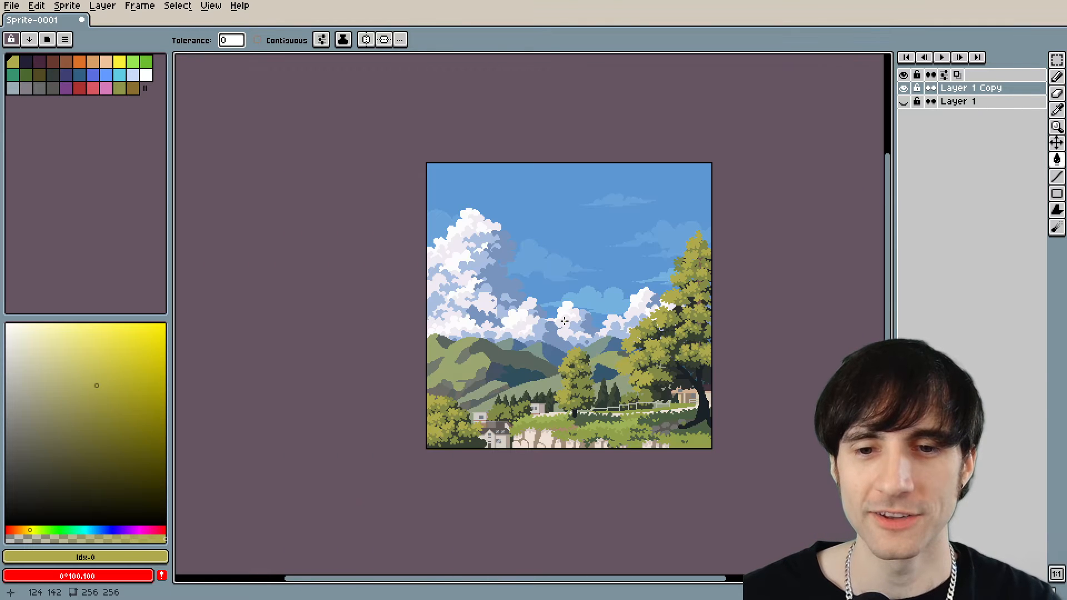
pyautogui.scroll(2, 565, 317)
pyautogui.scroll(-2, 602, 307)
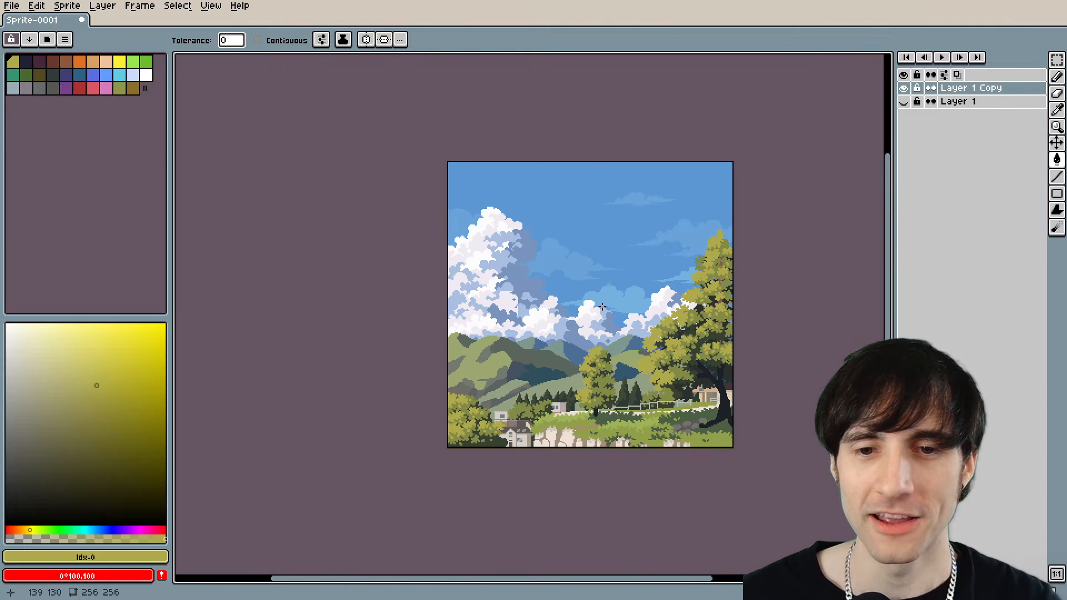
pyautogui.scroll(2, 661, 284)
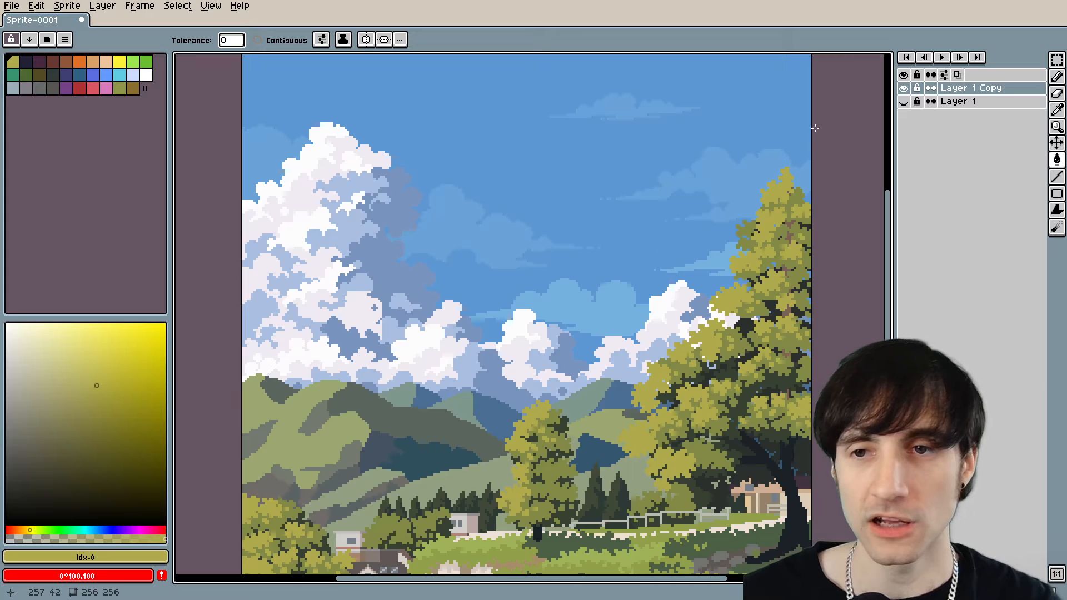
pyautogui.click(905, 94)
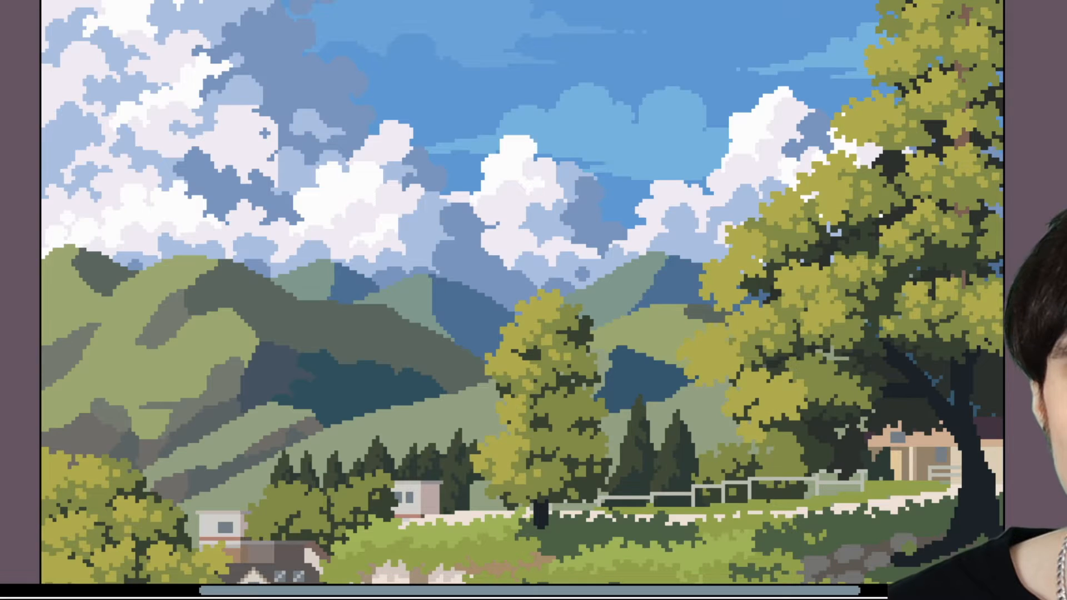
pyautogui.click(905, 92)
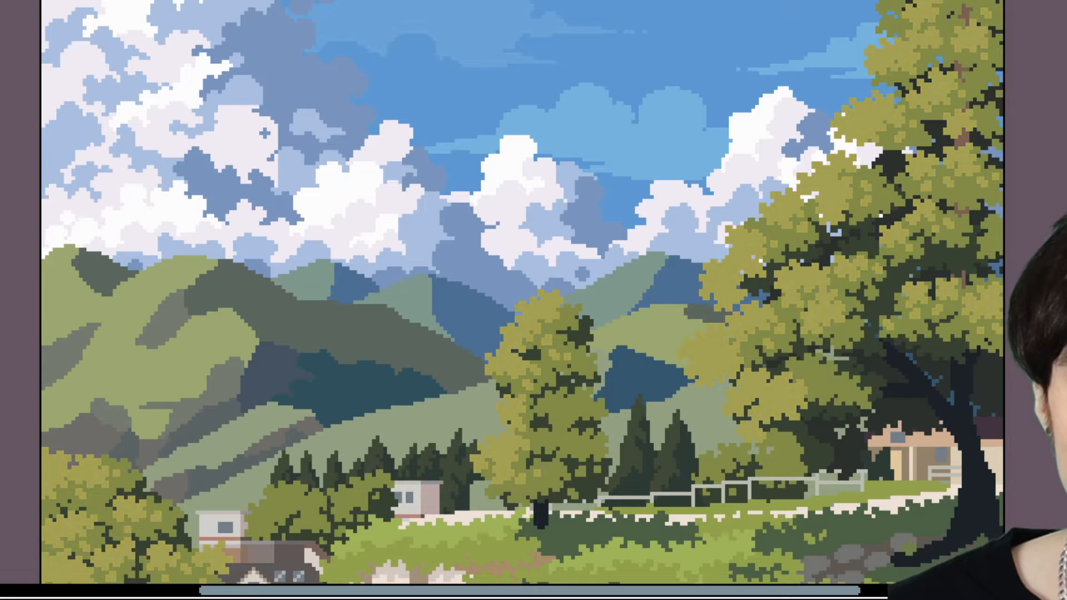
pyautogui.click(905, 91)
pyautogui.click(905, 91)
pyautogui.click(904, 92)
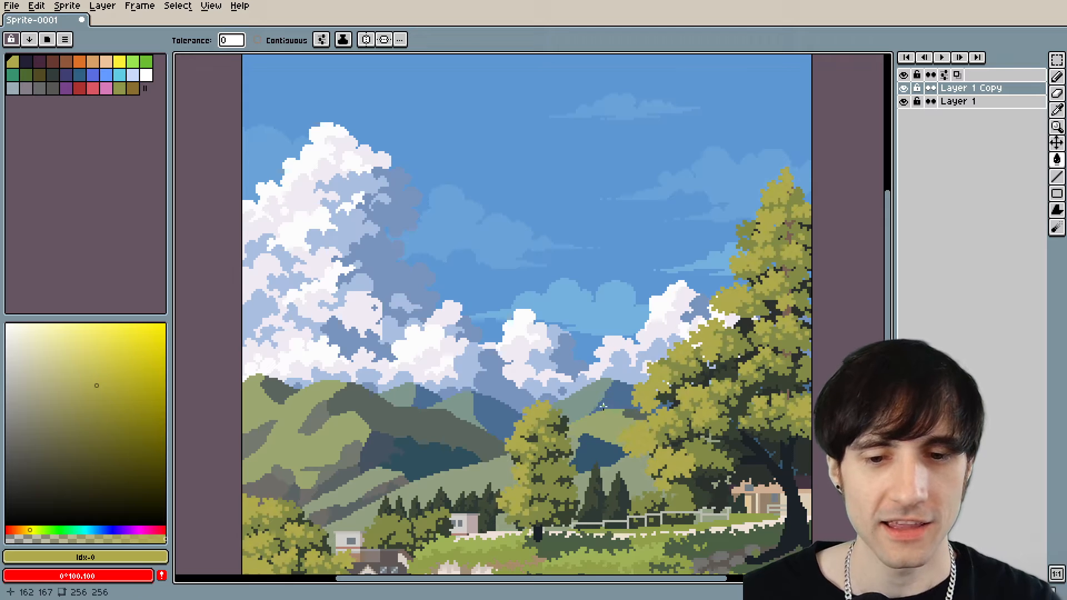
# Examine the grass, path and bushes in the foreground below the fence.
pyautogui.moveTo(604, 406); pyautogui.dragTo(598, 271)
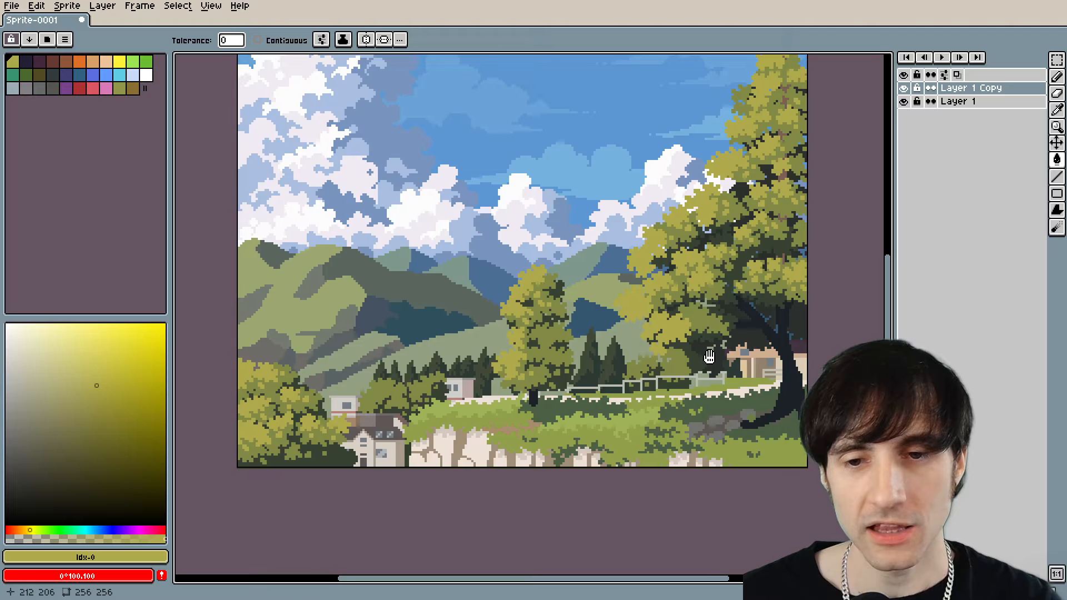
pyautogui.scroll(3, 688, 398)
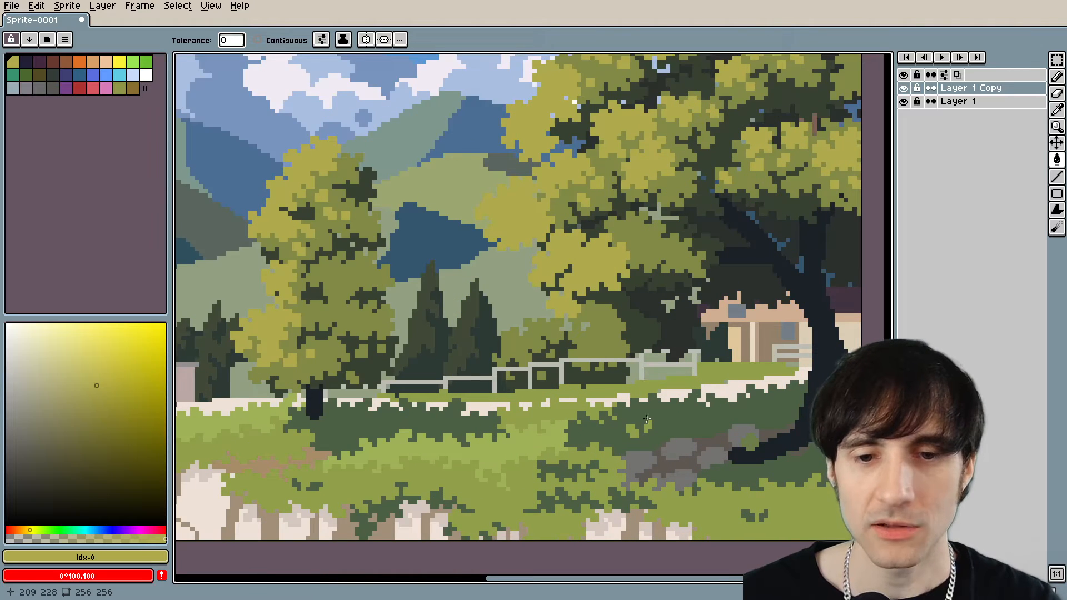
pyautogui.moveTo(646, 419); pyautogui.dragTo(717, 325)
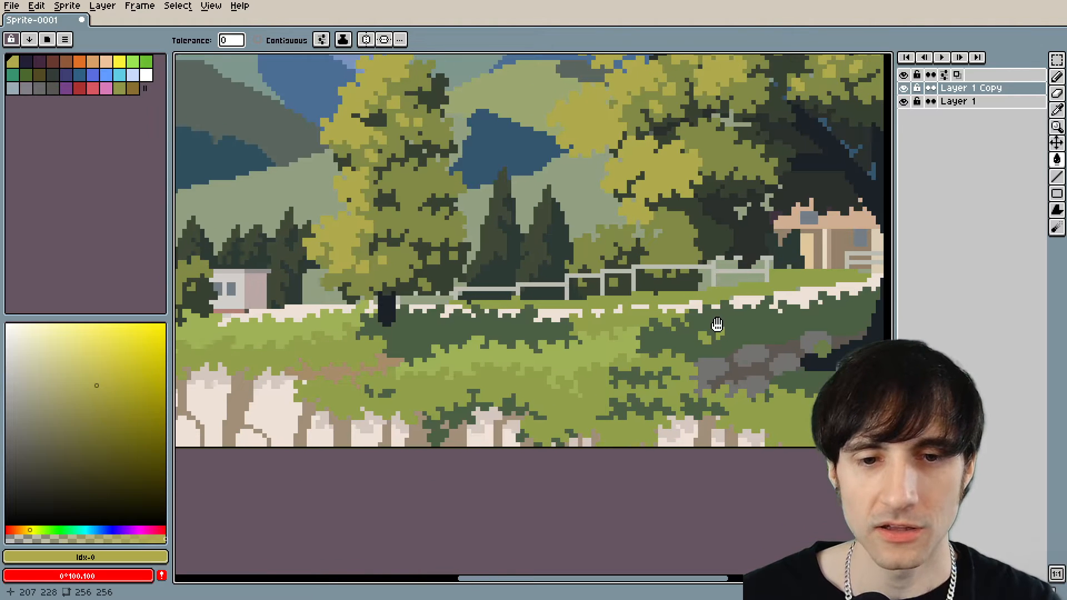
pyautogui.scroll(-3, 692, 259)
pyautogui.moveTo(692, 258); pyautogui.dragTo(683, 364)
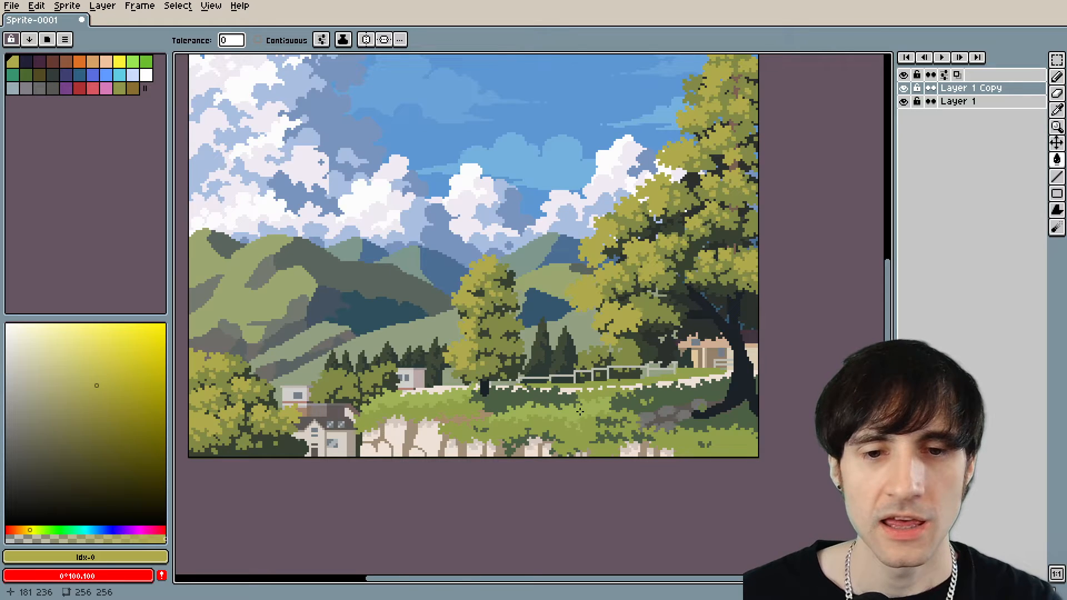
pyautogui.moveTo(675, 414); pyautogui.dragTo(642, 417)
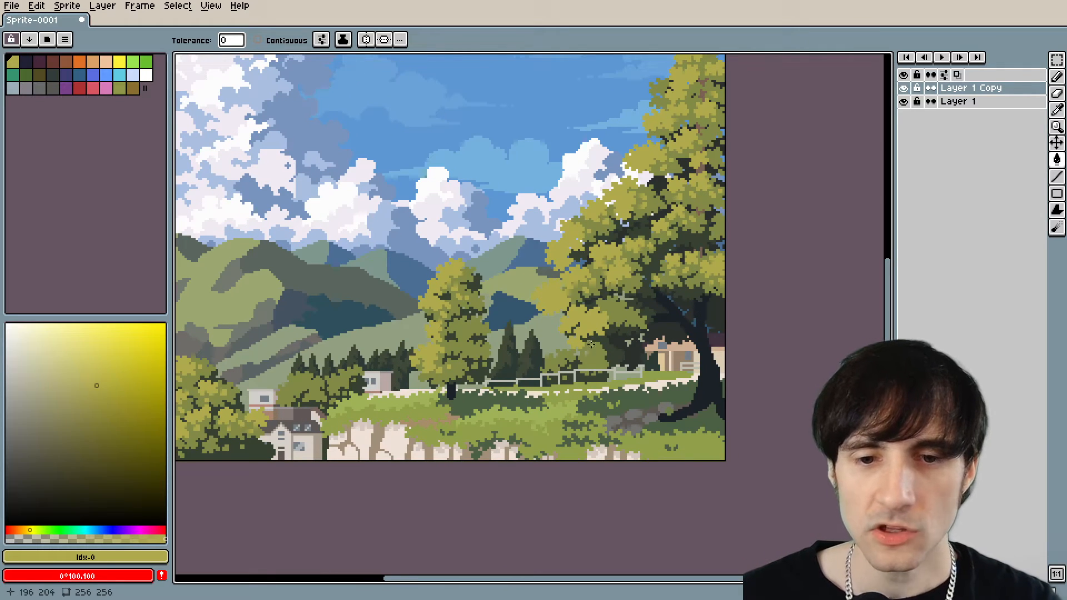
pyautogui.scroll(5, 592, 415)
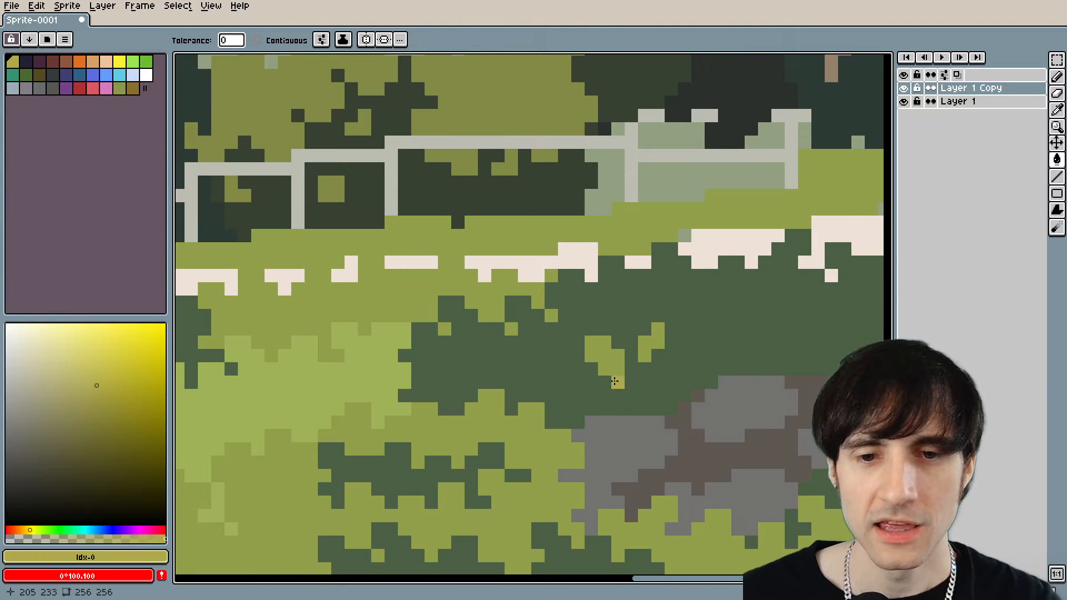
# Sample the dark bush green #4c6044 and reshape the bush's left edge with a selected patch of light grass pixels.
pyautogui.keyDown('alt'); pyautogui.click(614, 362); pyautogui.keyUp('alt')
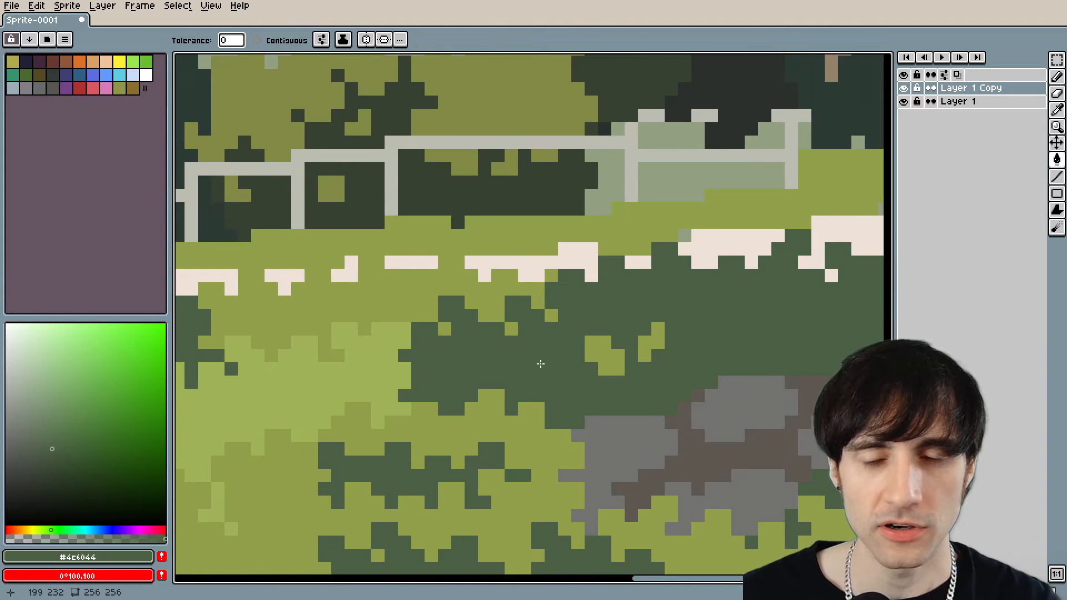
pyautogui.scroll(-5, 541, 363)
pyautogui.scroll(5, 592, 366)
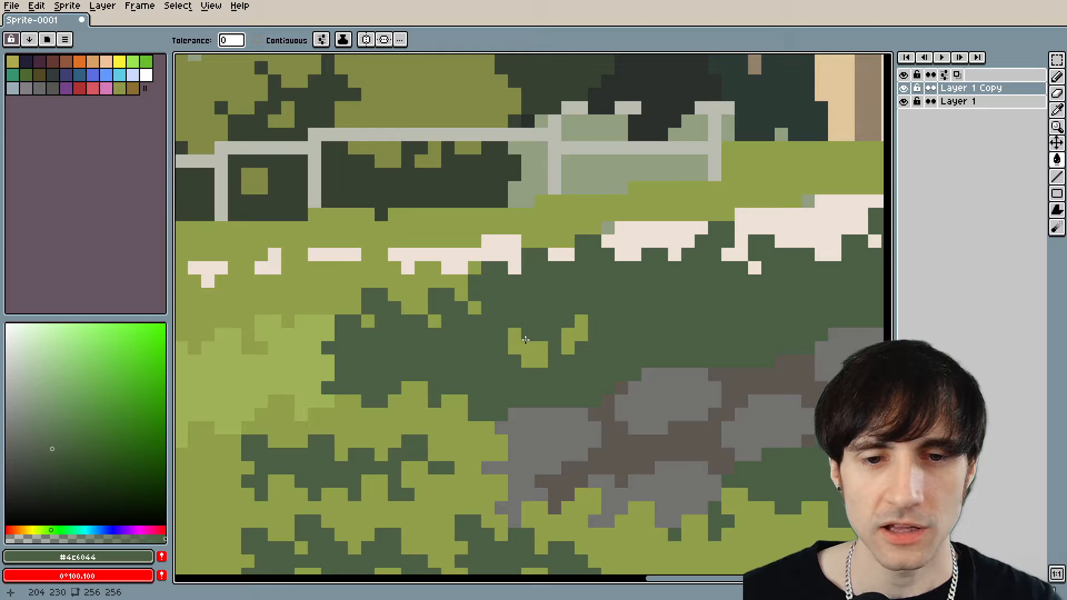
pyautogui.press('b')
pyautogui.scroll(-5, 535, 367)
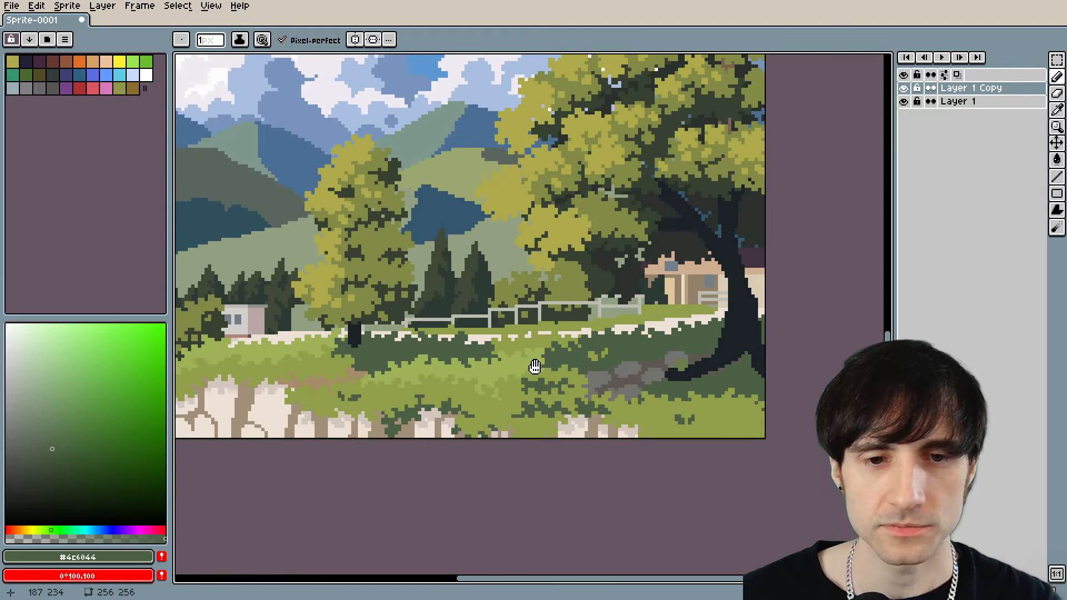
pyautogui.scroll(5, 599, 349)
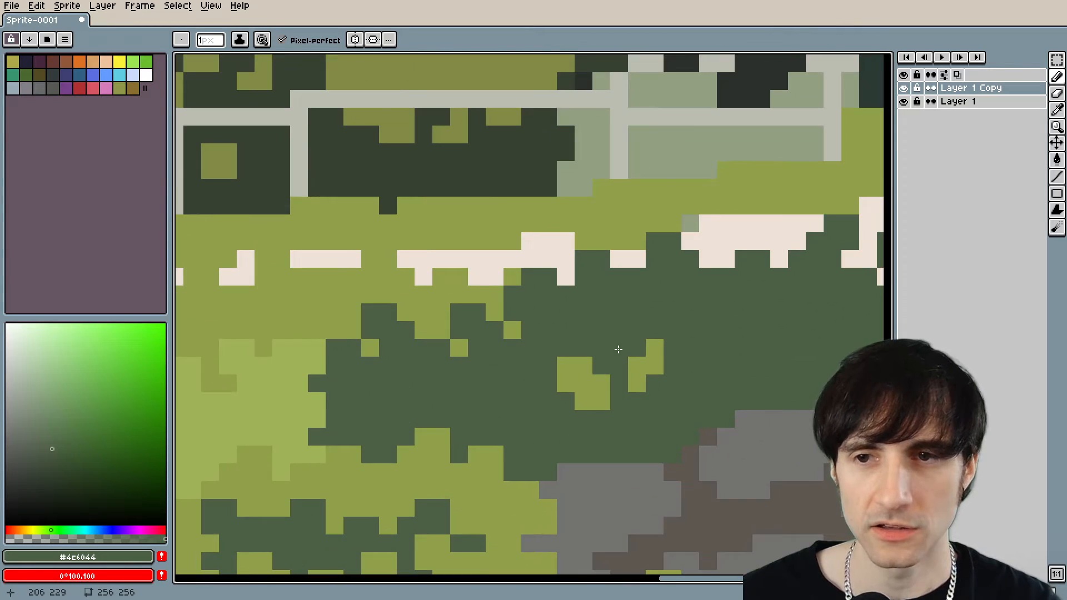
pyautogui.press('m')
pyautogui.moveTo(565, 348); pyautogui.dragTo(416, 419)
pyautogui.click(441, 401)
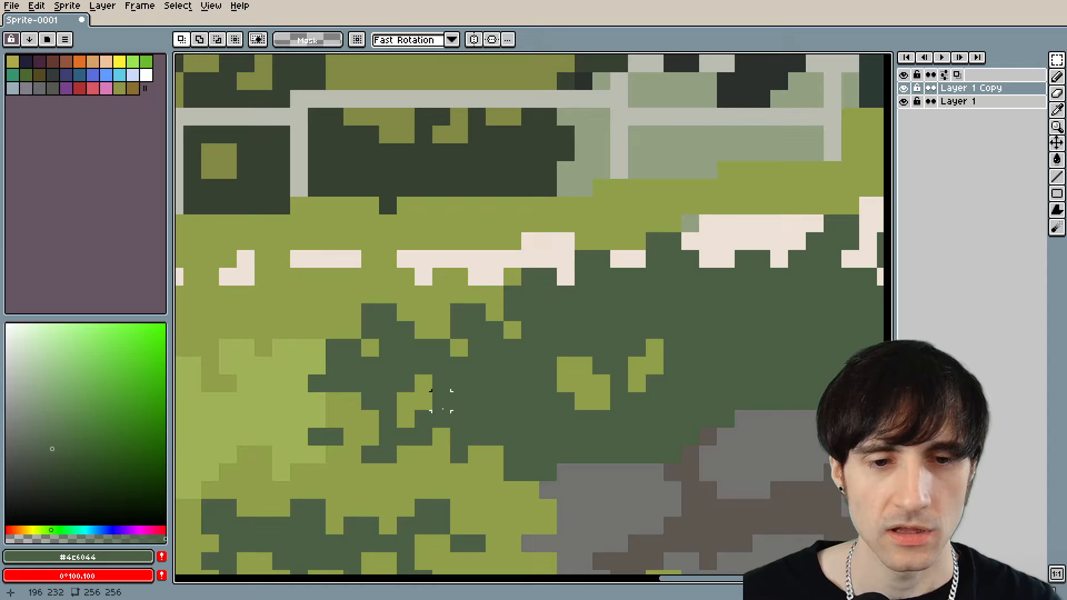
# Cover the stray light grass patches inside the dark bush above the rocks with the bush's dark green.
pyautogui.scroll(-3, 503, 389)
pyautogui.scroll(2, 546, 391)
pyautogui.press('g')
pyautogui.click(544, 396)
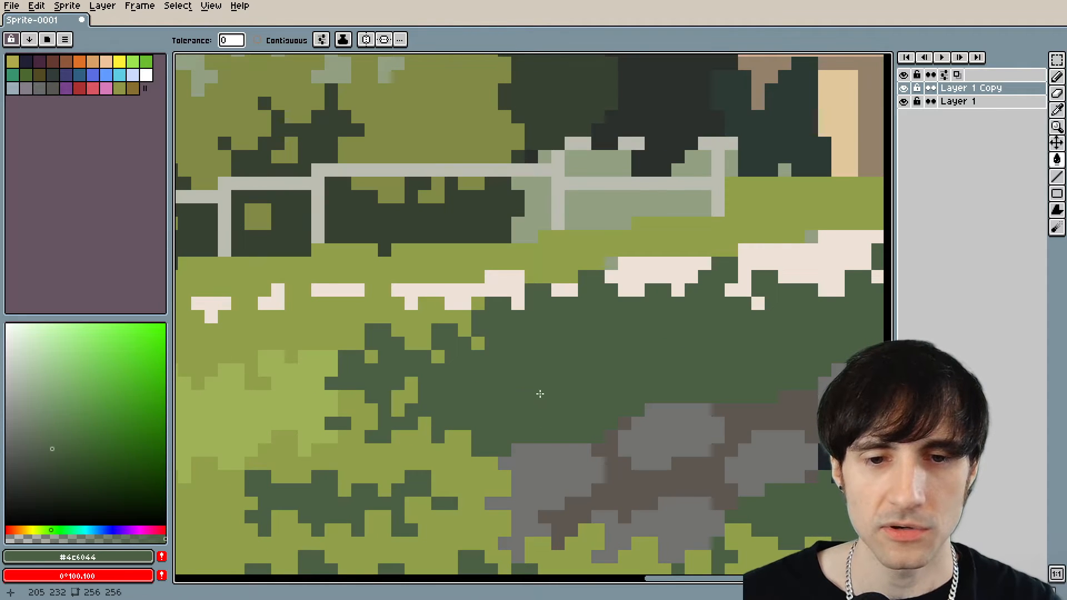
pyautogui.scroll(-3, 570, 383)
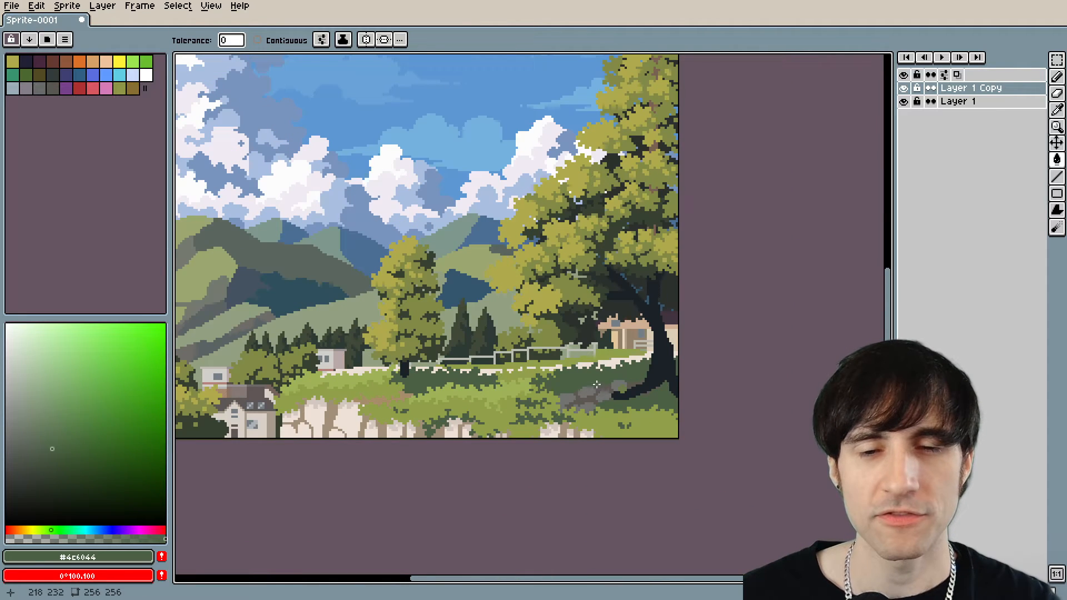
pyautogui.scroll(4, 543, 329)
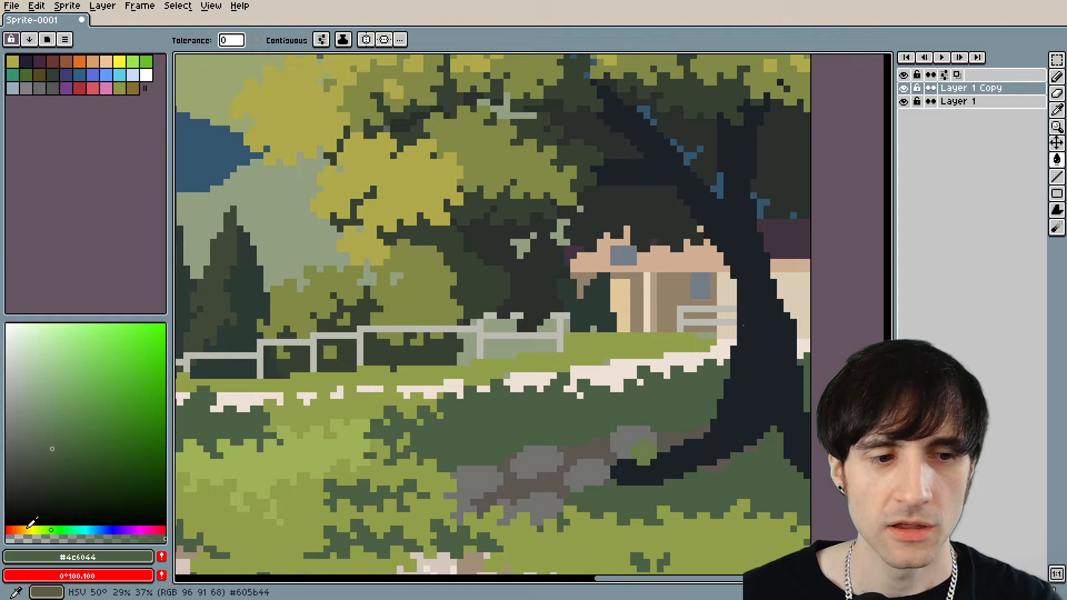
pyautogui.keyDown('alt'); pyautogui.click(354, 245); pyautogui.keyUp('alt')
pyautogui.click(346, 256)
pyautogui.hotkey('ctrl', 'z')
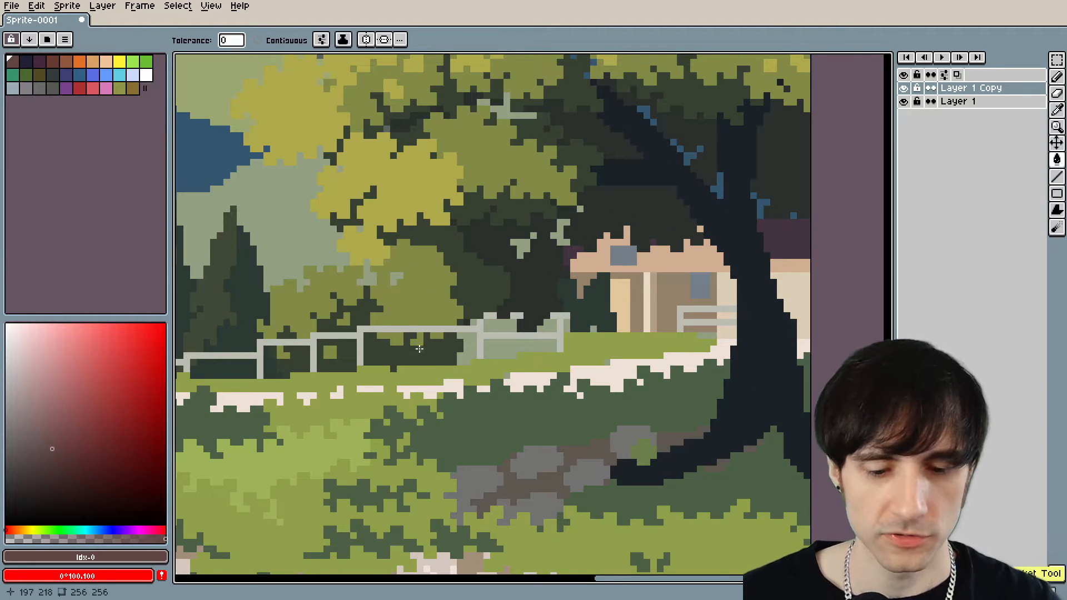
pyautogui.press('r')
pyautogui.moveTo(102, 414); pyautogui.dragTo(166, 324)
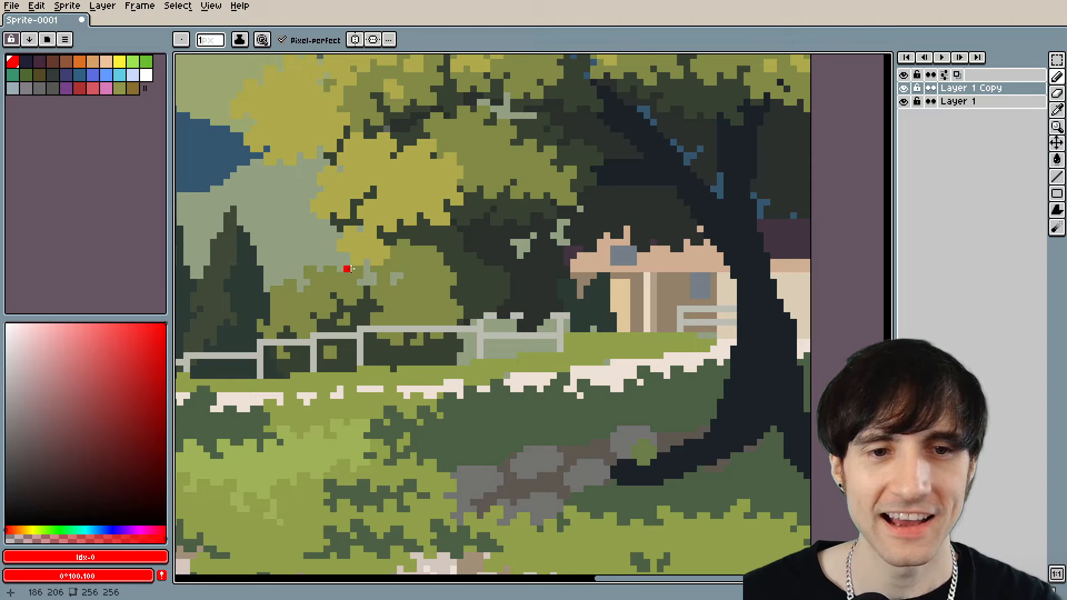
pyautogui.moveTo(340, 255)
pyautogui.mouseDown()
pyautogui.moveTo(403, 460)
pyautogui.moveTo(622, 341)
pyautogui.moveTo(776, 376)
pyautogui.moveTo(736, 488)
pyautogui.moveTo(473, 467)
pyautogui.mouseUp()
pyautogui.hotkey('ctrl', 'z')
pyautogui.hotkey('ctrl', 'z')
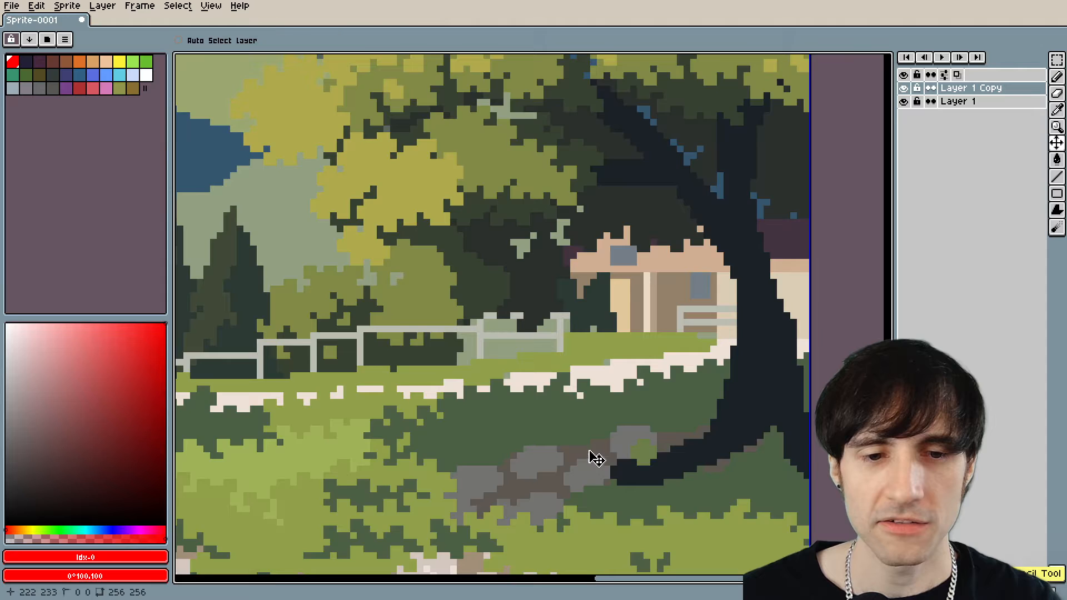
# Try small marks in the grass green #919f49 inside the dark bush above the rocks, and undo them.
pyautogui.scroll(2, 593, 457)
pyautogui.press('alt')
pyautogui.keyDown('alt'); pyautogui.click(614, 545); pyautogui.keyUp('alt')
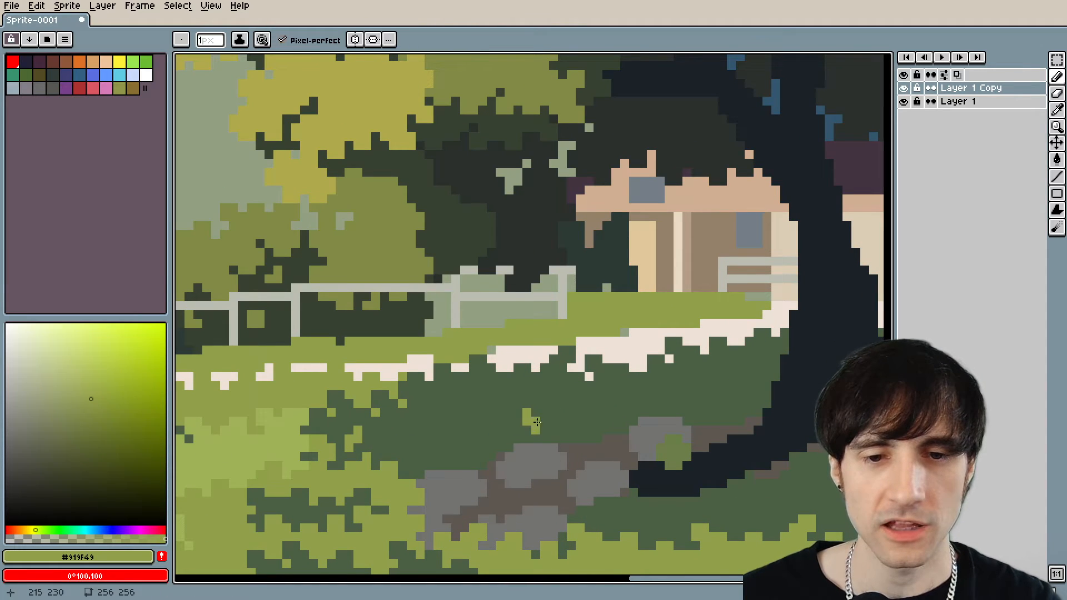
pyautogui.scroll(-3, 600, 444)
pyautogui.moveTo(673, 443); pyautogui.dragTo(664, 442)
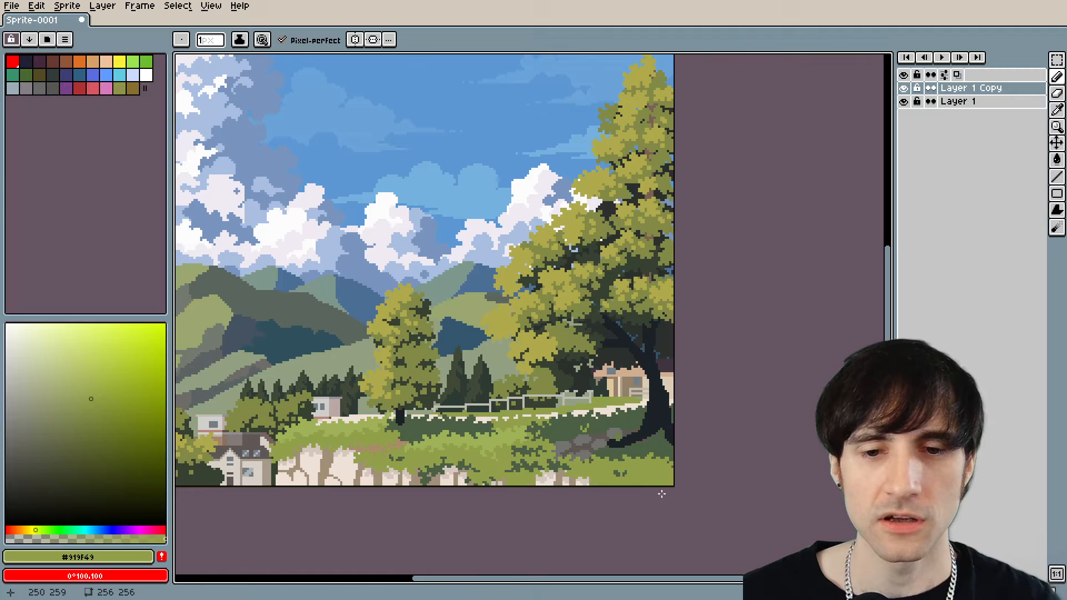
pyautogui.hotkey('ctrl', 'z')
pyautogui.scroll(8, 630, 458)
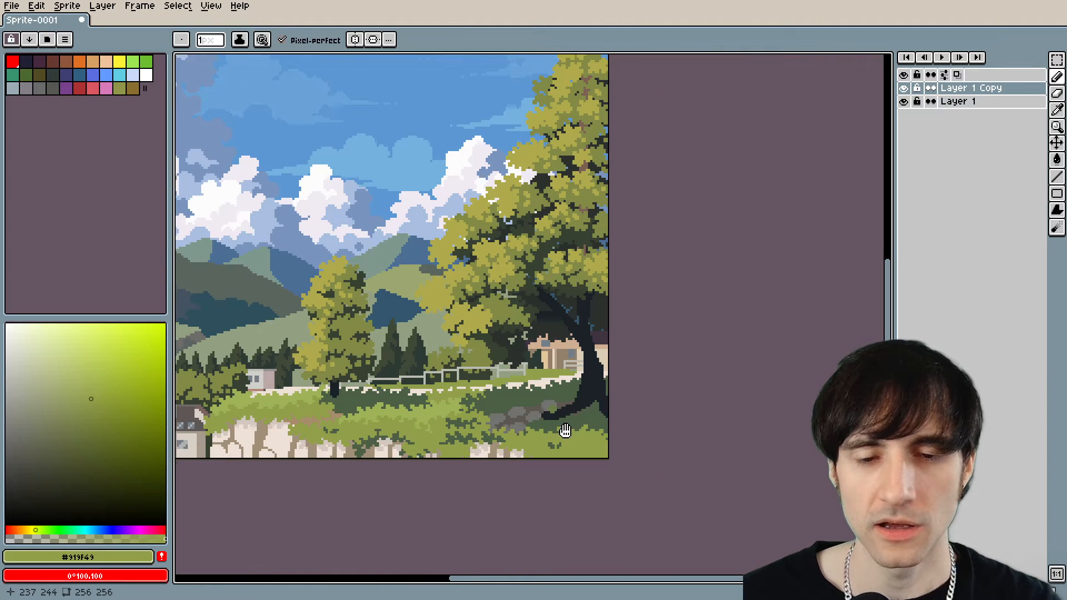
pyautogui.click(515, 341)
pyautogui.hotkey('ctrl', 'z')
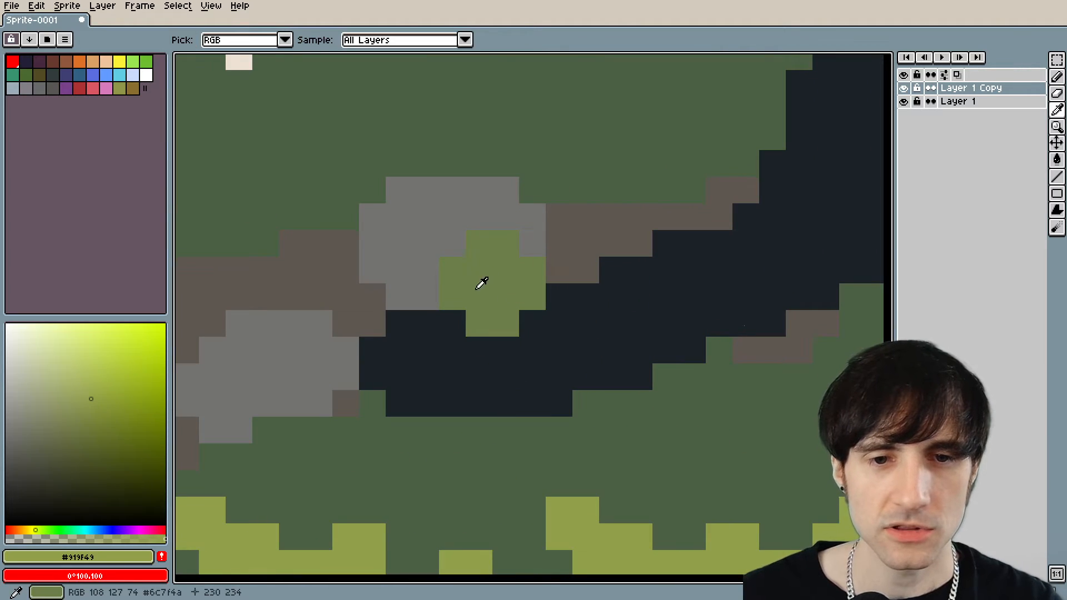
# Paint over the green patch on the rock beside the tree root with the root's dark colour and rock grey #727271.
pyautogui.keyDown('alt'); pyautogui.click(524, 317); pyautogui.keyUp('alt')
pyautogui.click(479, 324)
pyautogui.moveTo(479, 324)
pyautogui.mouseDown()
pyautogui.moveTo(526, 325)
pyautogui.moveTo(507, 302)
pyautogui.moveTo(546, 301)
pyautogui.moveTo(532, 270)
pyautogui.mouseUp()
pyautogui.keyDown('alt'); pyautogui.click(532, 265); pyautogui.keyUp('alt')
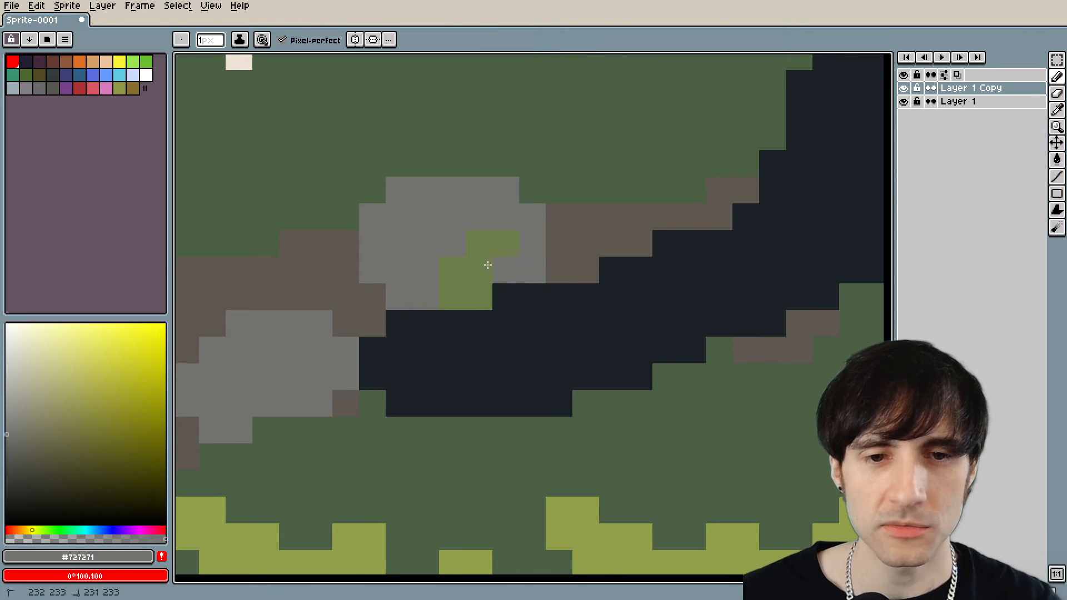
pyautogui.click(399, 322)
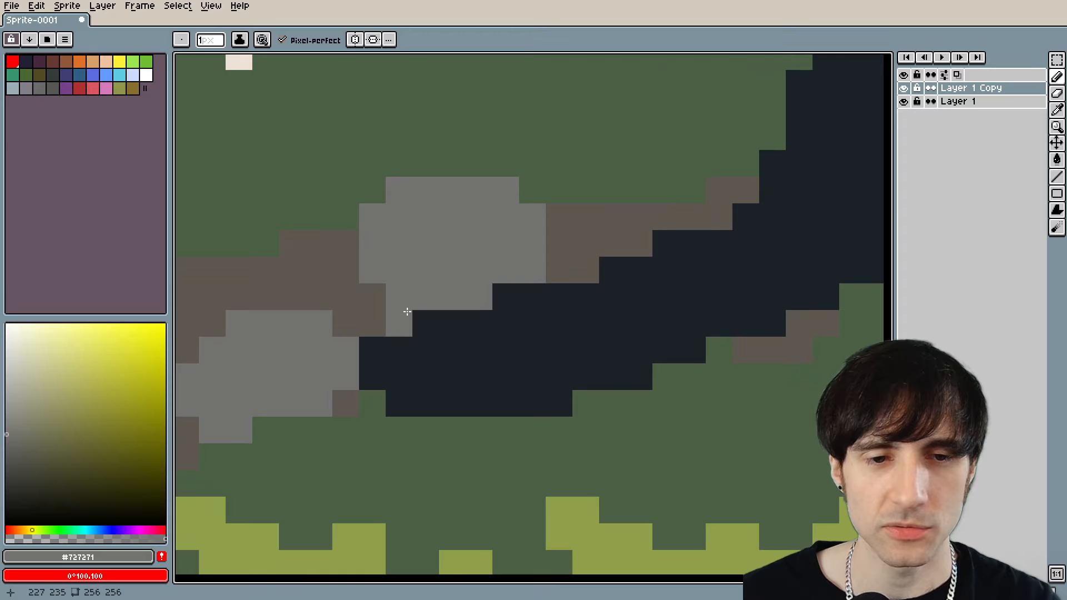
pyautogui.scroll(-8, 399, 322)
pyautogui.scroll(1, 611, 330)
pyautogui.scroll(1, 621, 324)
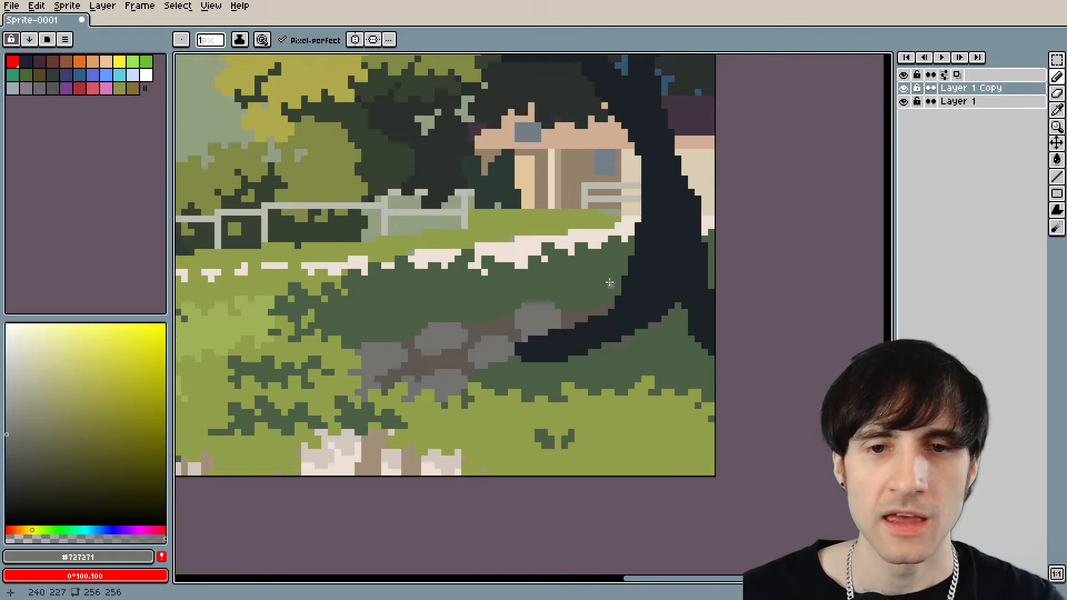
# Sample the dark colour #1b2228 from the large tree's trunk in front of the house.
pyautogui.scroll(-3, 610, 283)
pyautogui.moveTo(521, 270); pyautogui.dragTo(558, 330)
pyautogui.moveTo(655, 309); pyautogui.dragTo(616, 278)
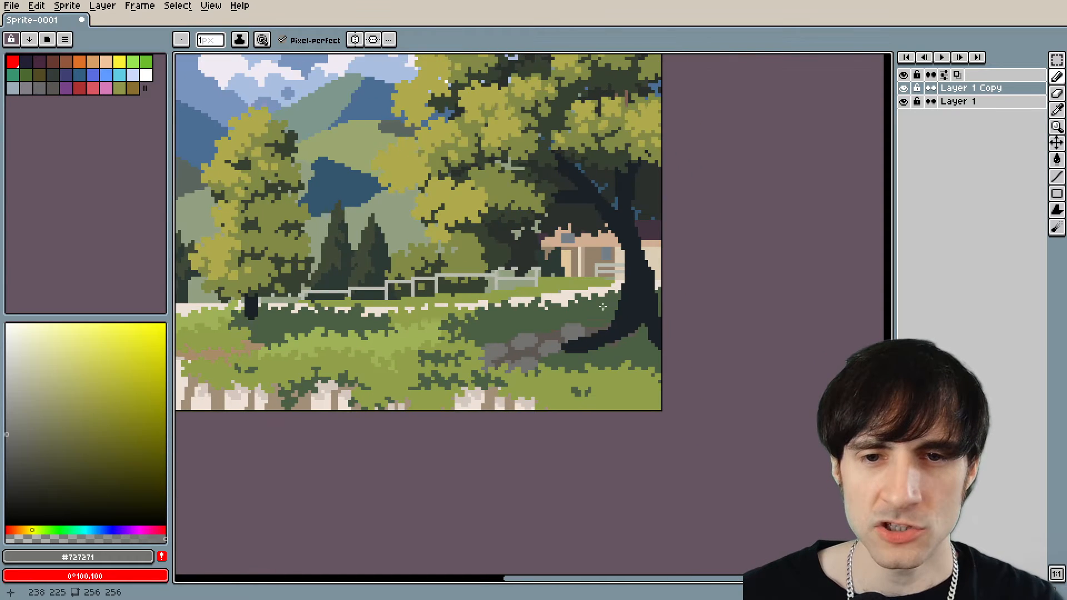
pyautogui.scroll(3, 603, 307)
pyautogui.keyDown('alt'); pyautogui.click(643, 285); pyautogui.keyUp('alt')
pyautogui.click(593, 313)
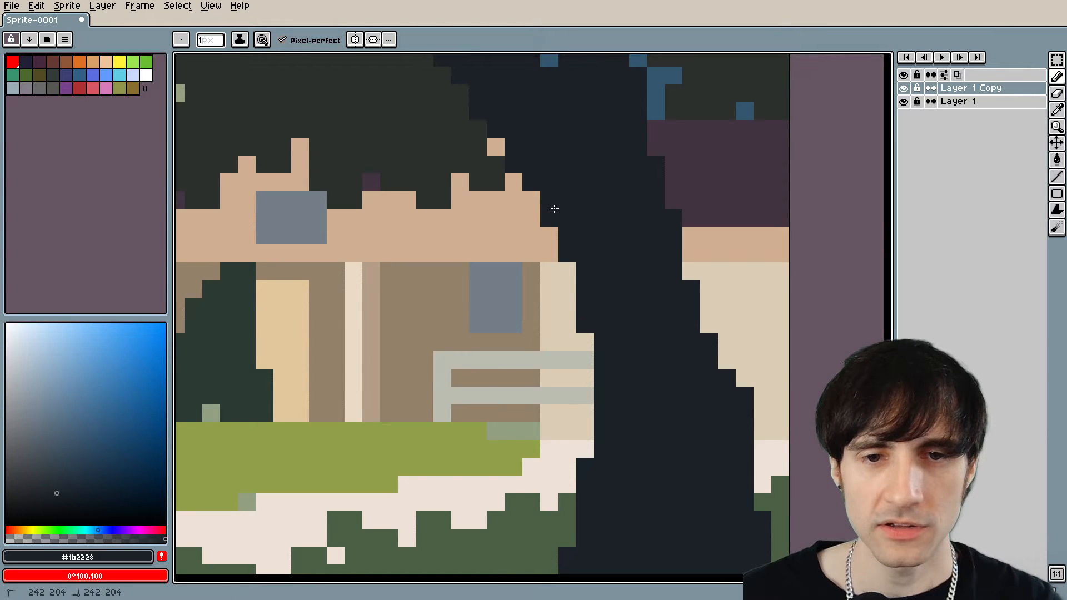
pyautogui.scroll(-4, 554, 209)
pyautogui.scroll(1, 604, 307)
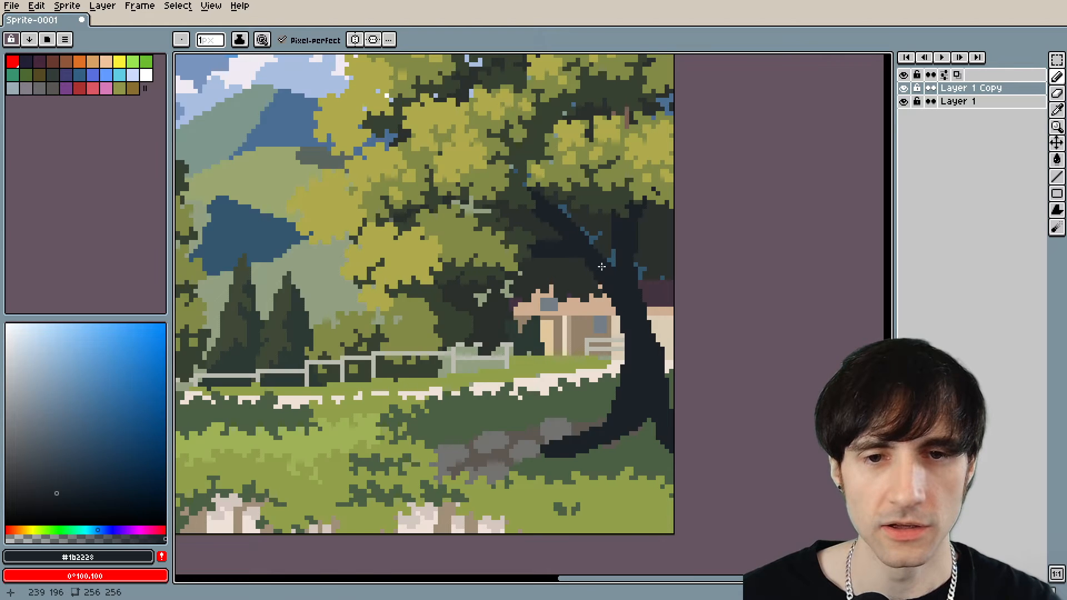
# Choose black and draw a dividing line across the large tree's trunk at the height of the house roof.
pyautogui.scroll(4, 598, 267)
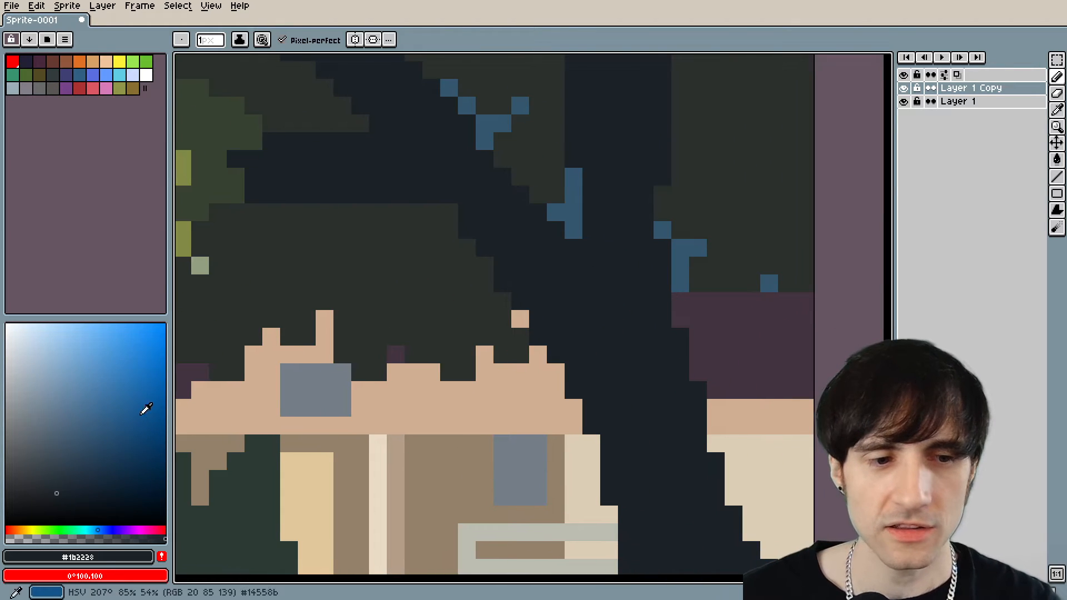
pyautogui.click(72, 487)
pyautogui.hotkey('ctrl', 'z')
pyautogui.scroll(2, 639, 371)
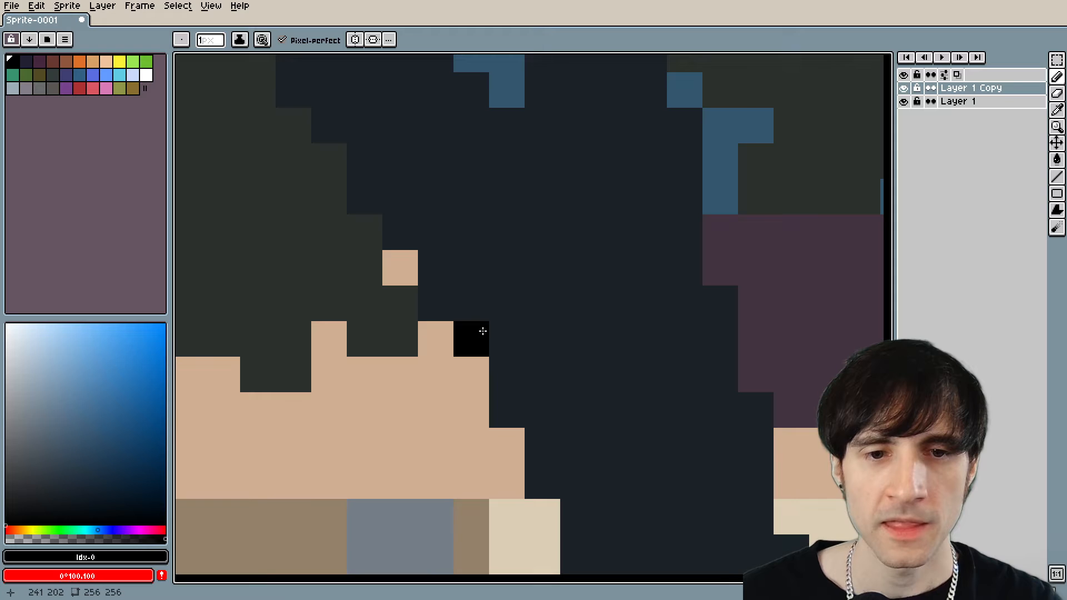
pyautogui.moveTo(452, 302)
pyautogui.mouseDown()
pyautogui.moveTo(539, 303)
pyautogui.moveTo(671, 277)
pyautogui.moveTo(664, 295)
pyautogui.mouseUp()
pyautogui.scroll(-3, 564, 317)
# Turn on contiguous filling for the Paint Bucket and fill the large tree's trunk and branches above the dividing line with black.
pyautogui.press('g')
pyautogui.click(557, 276)
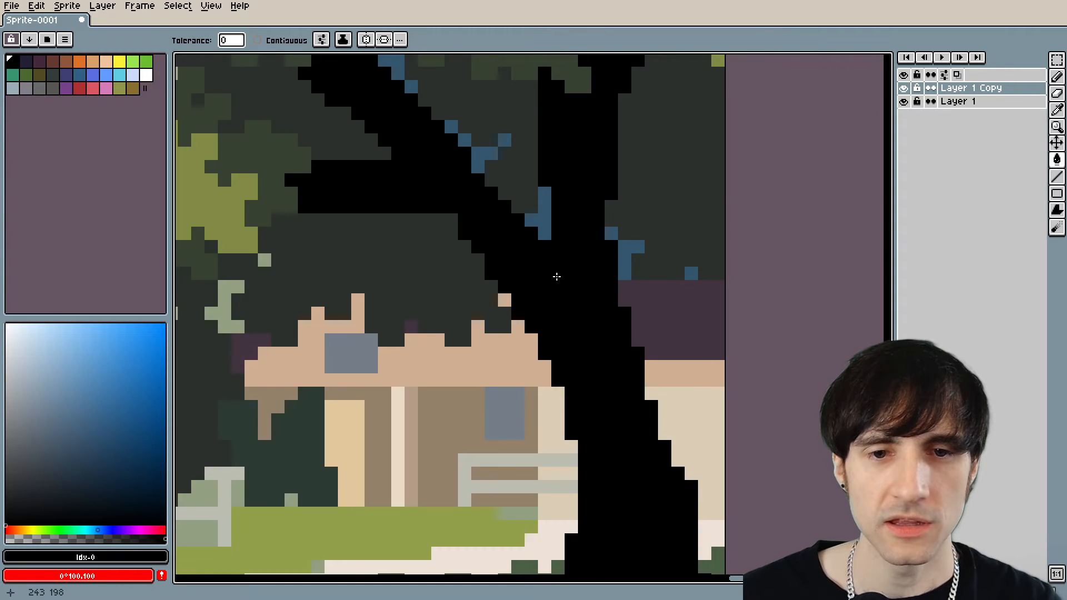
pyautogui.hotkey('ctrl', 'z')
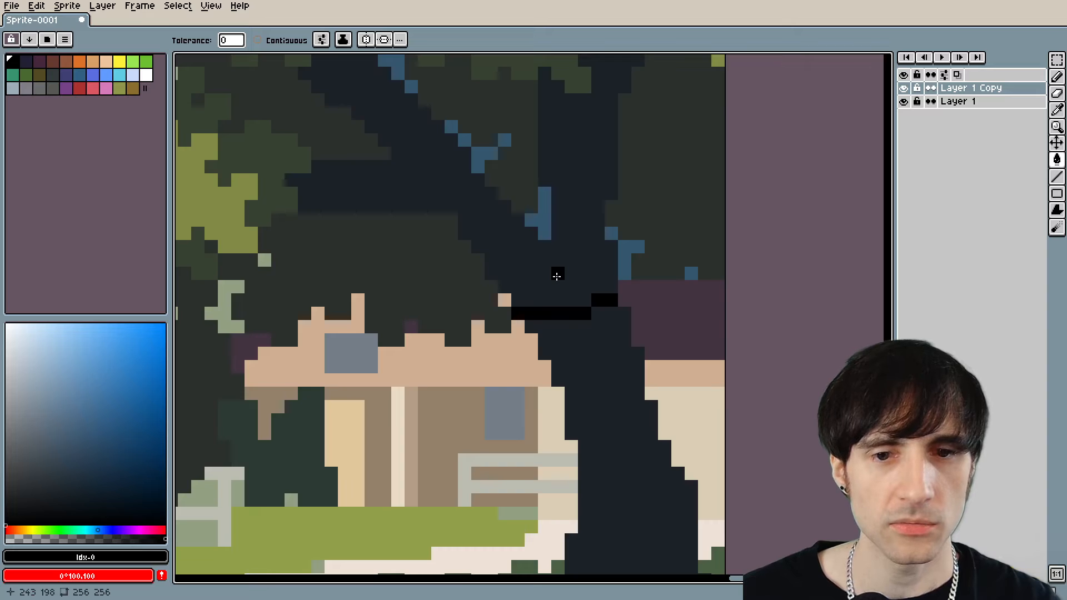
pyautogui.click(272, 40)
pyautogui.click(541, 276)
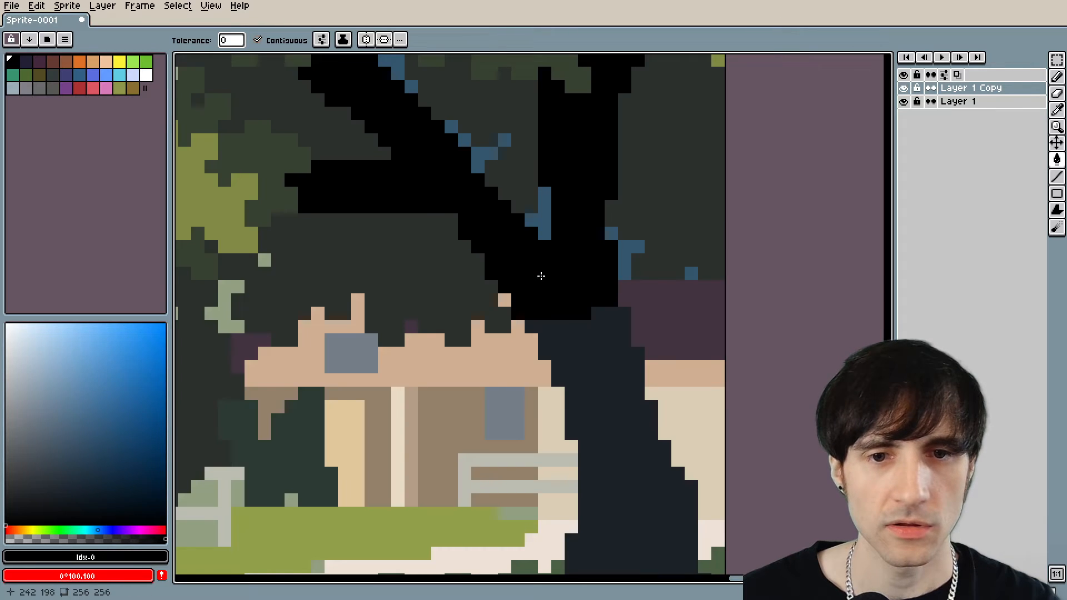
pyautogui.scroll(-5, 542, 276)
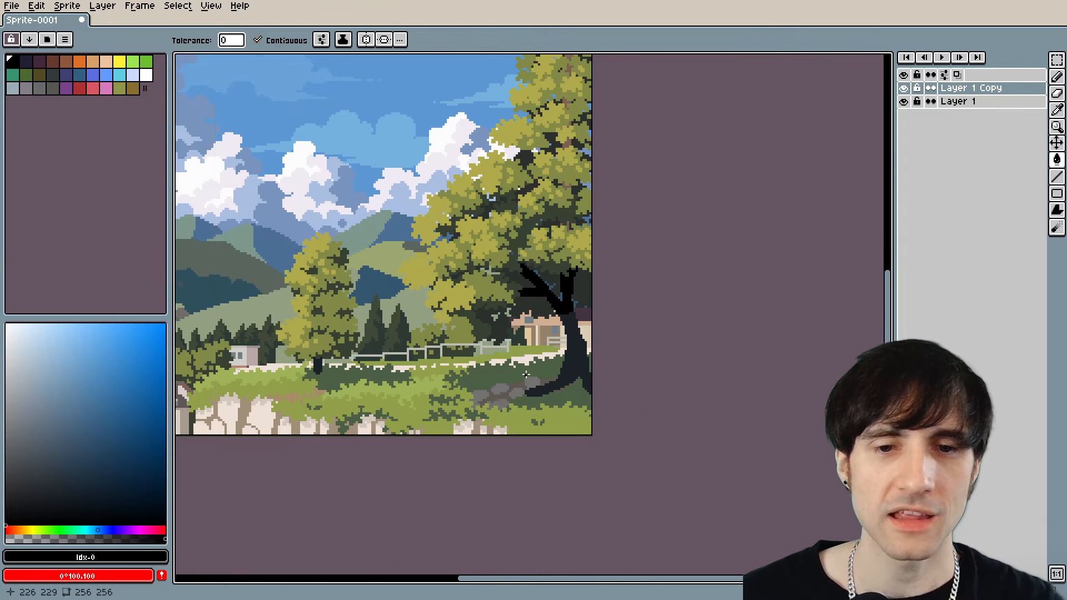
# Draw an uneven black dividing line across the small tree's trunk and fill the part above it with black.
pyautogui.scroll(6, 318, 356)
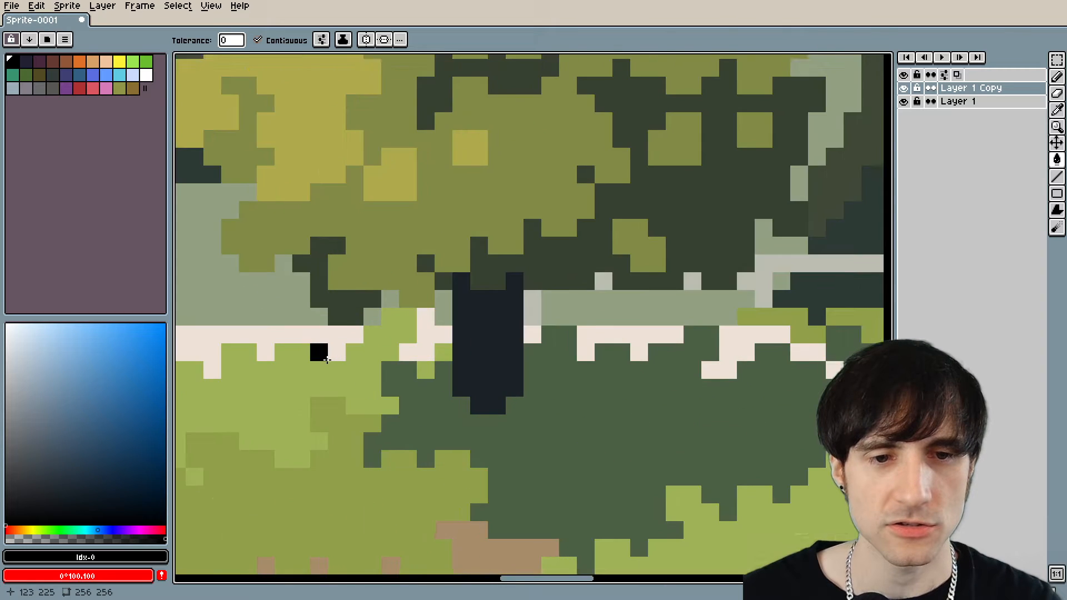
pyautogui.click(549, 316)
pyautogui.hotkey('ctrl', 'z')
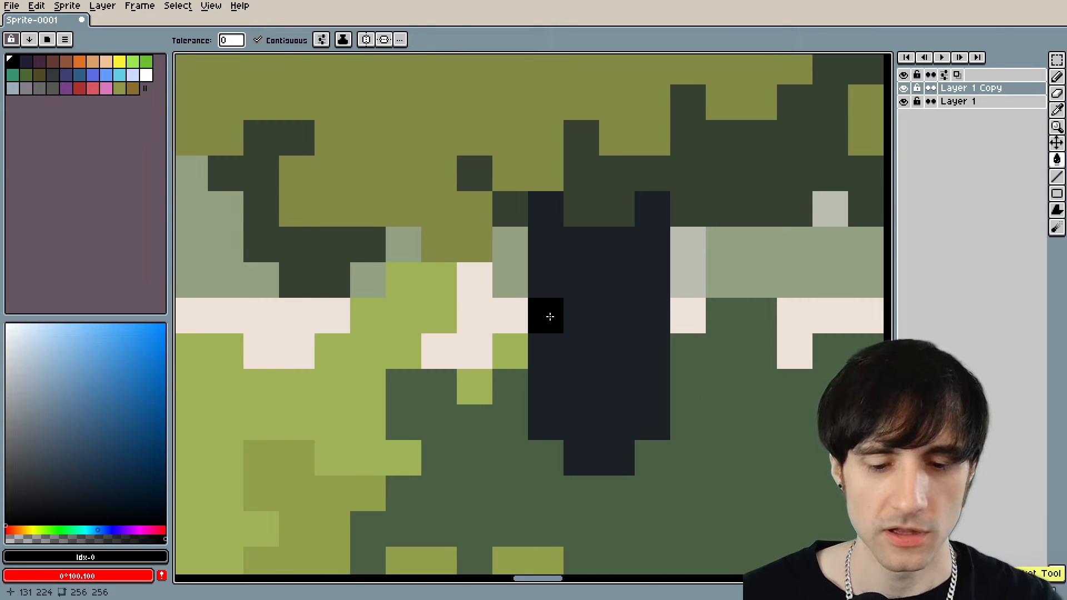
pyautogui.press('b')
pyautogui.moveTo(581, 351); pyautogui.dragTo(614, 351)
pyautogui.click(640, 321)
pyautogui.press('g')
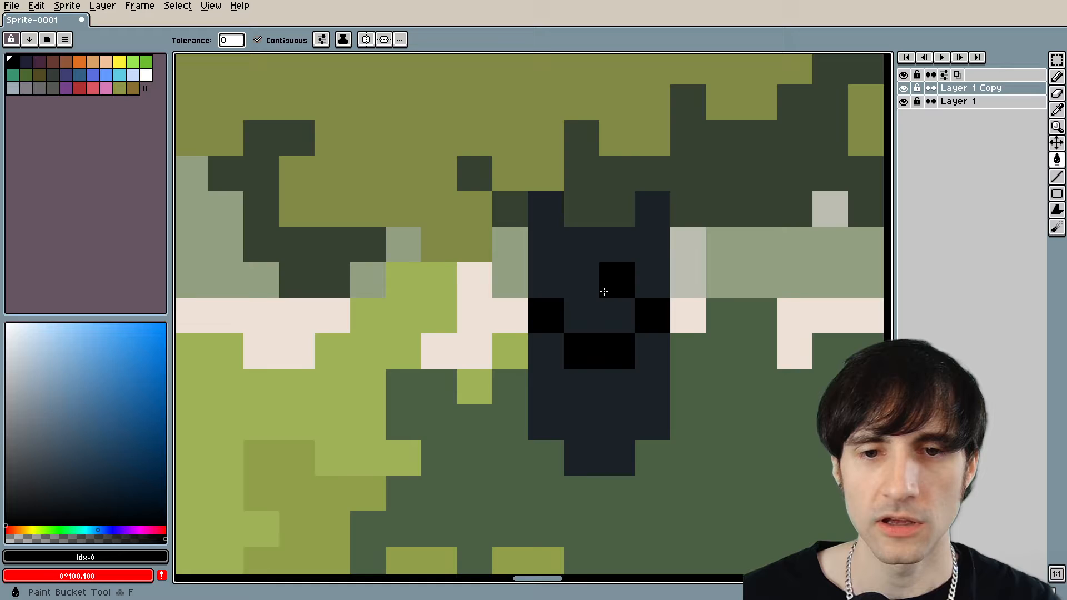
pyautogui.click(604, 292)
pyautogui.scroll(-4, 605, 292)
pyautogui.scroll(-2, 652, 281)
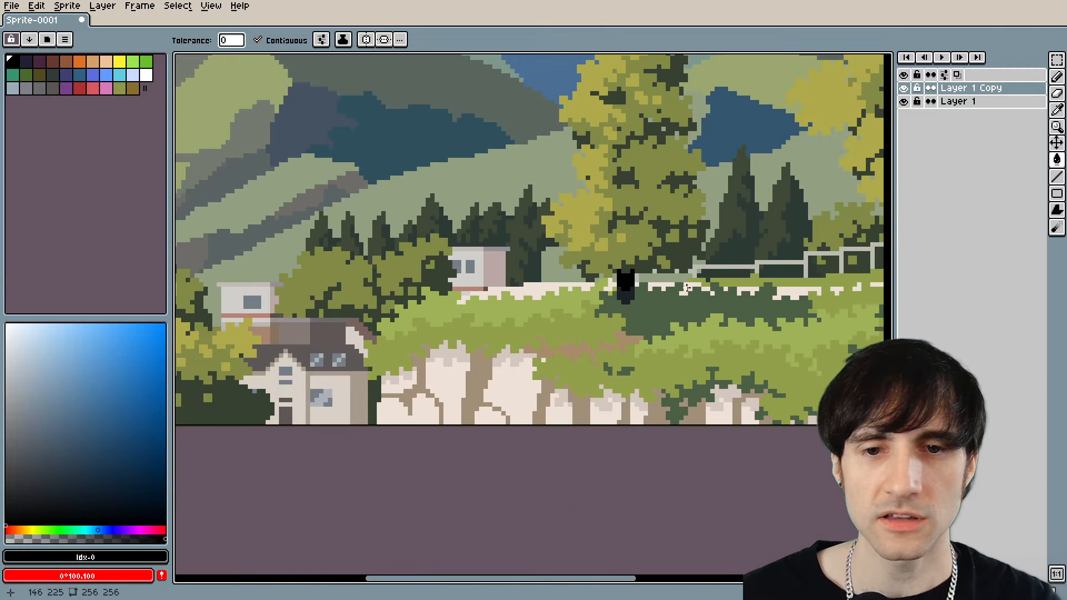
# Examine the black shading on both tree trunks and sample black #000000 from the large tree's upper trunk.
pyautogui.scroll(-3, 620, 271)
pyautogui.moveTo(867, 248); pyautogui.dragTo(586, 345)
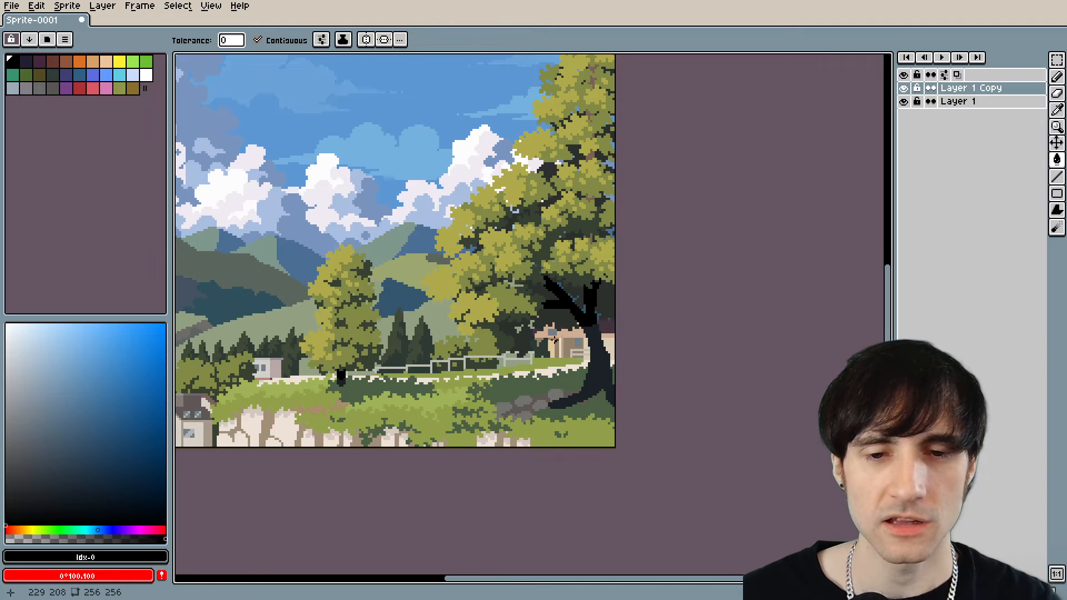
pyautogui.scroll(5, 583, 364)
pyautogui.moveTo(624, 173); pyautogui.dragTo(557, 358)
pyautogui.keyDown('alt'); pyautogui.click(533, 315); pyautogui.keyUp('alt')
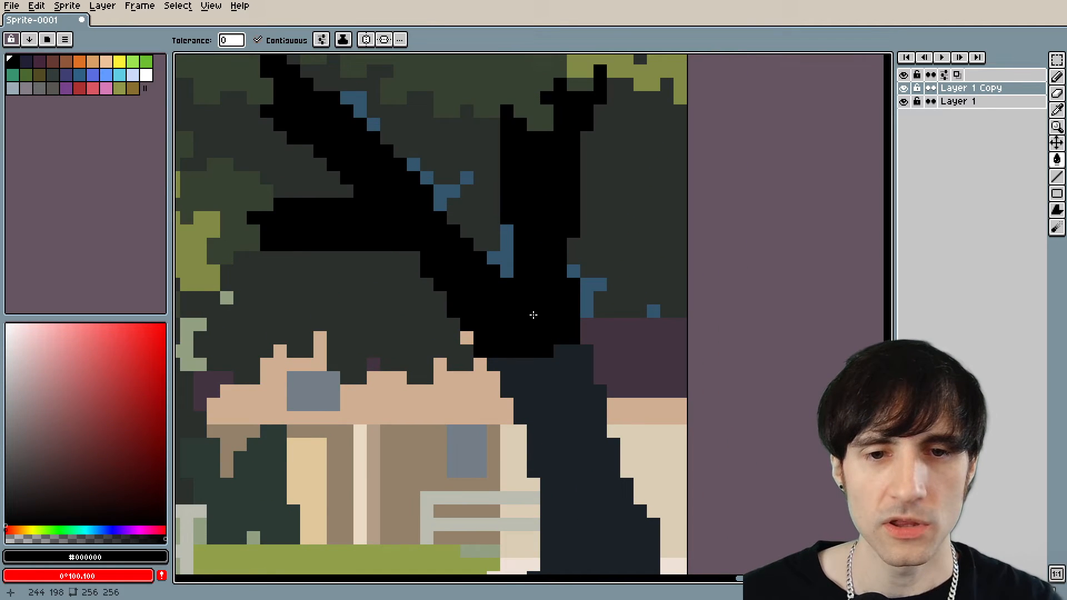
pyautogui.scroll(3, 538, 349)
pyautogui.click(555, 383)
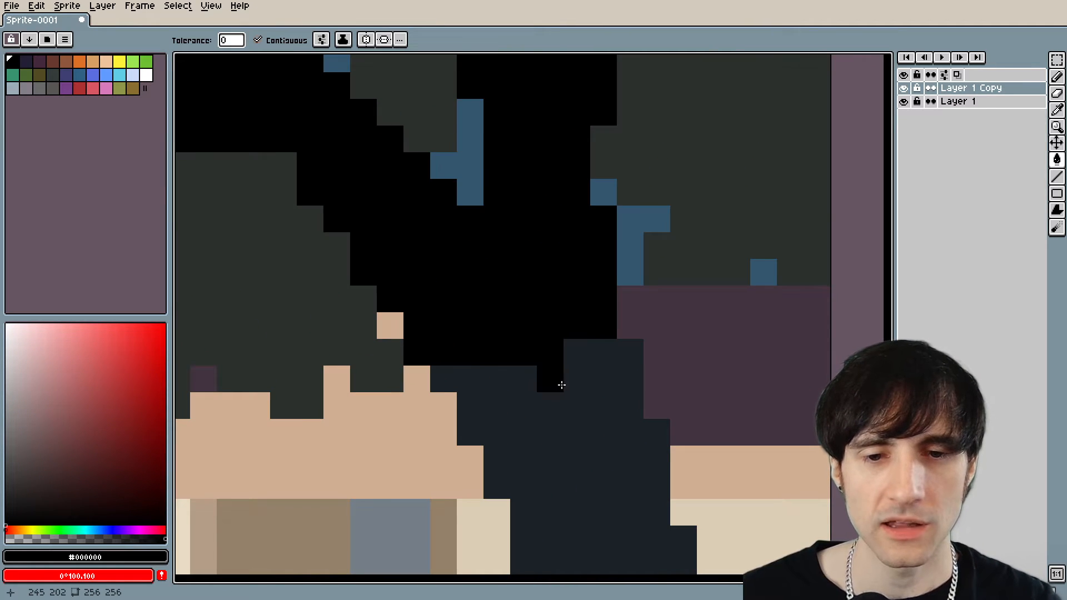
pyautogui.scroll(-3, 560, 424)
pyautogui.moveTo(560, 425)
pyautogui.mouseDown()
pyautogui.moveTo(570, 358)
pyautogui.moveTo(741, 341)
pyautogui.moveTo(696, 322)
pyautogui.mouseUp()
pyautogui.scroll(-2, 568, 359)
pyautogui.scroll(3, 701, 298)
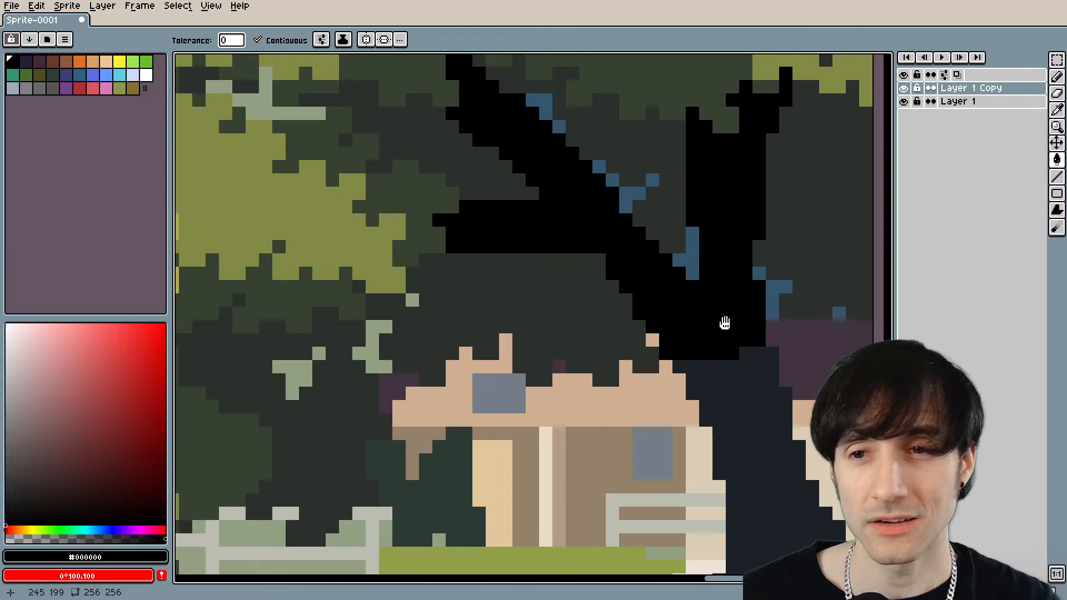
# Add a new layer above Layer 1 Copy for further edits to the large tree.
pyautogui.rightClick(981, 90)
pyautogui.click(975, 118)
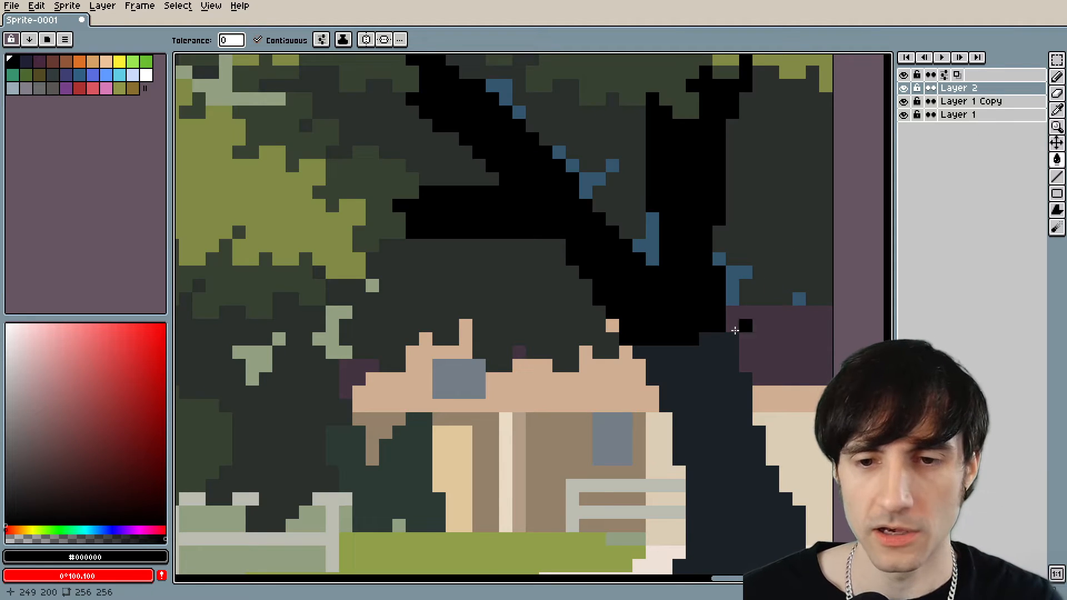
pyautogui.scroll(-2, 614, 222)
pyautogui.scroll(3, 615, 228)
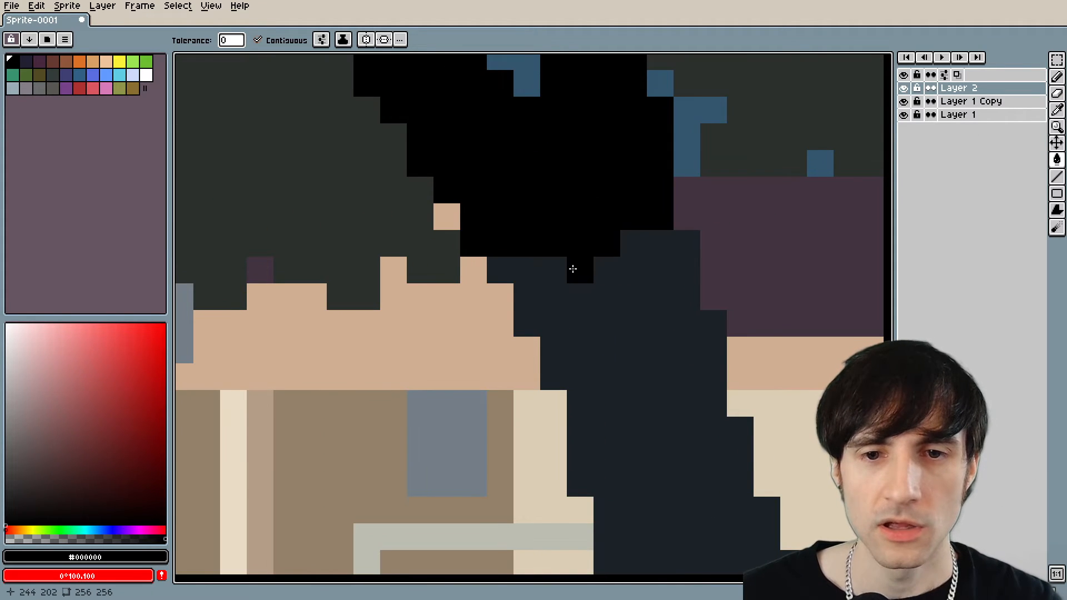
pyautogui.scroll(-3, 569, 276)
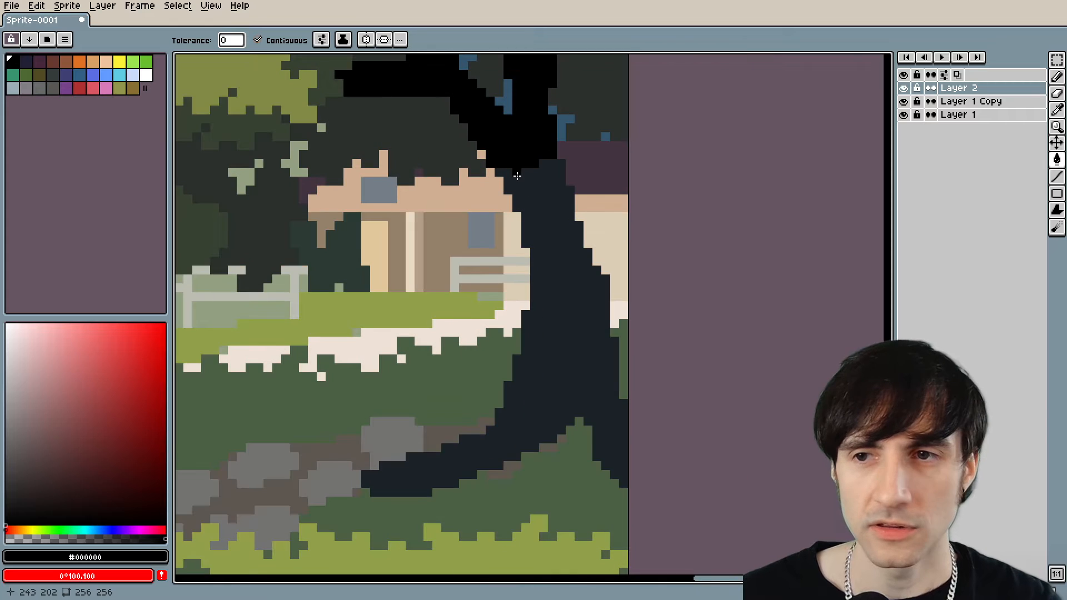
# Try drawing curved one-pixel black bark lines down the large tree's lower trunk, undoing the accidental black fill of the layer.
pyautogui.click(518, 174)
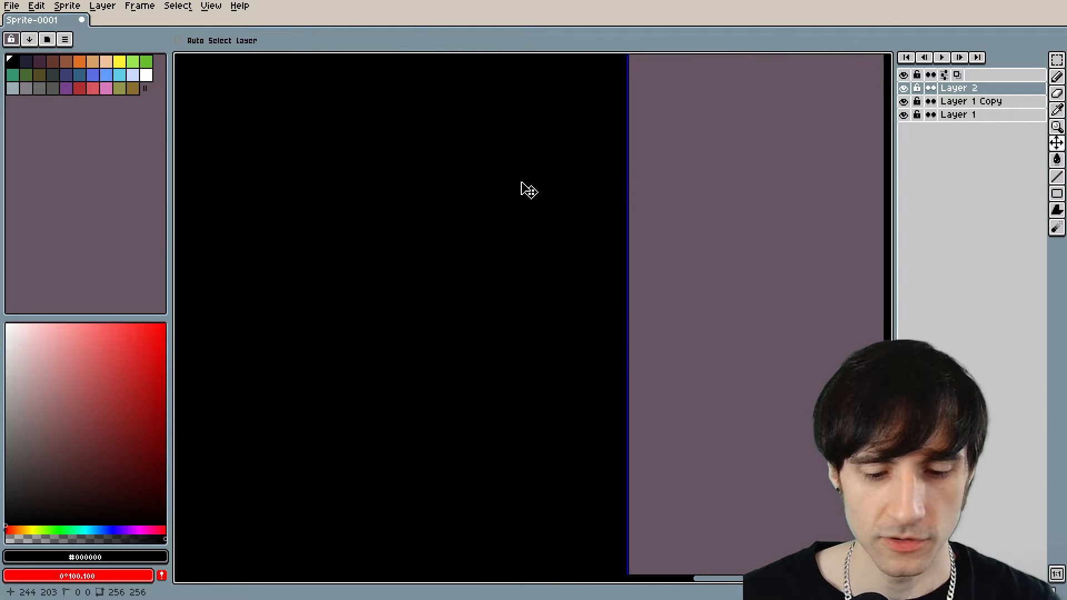
pyautogui.hotkey('ctrl', 'z')
pyautogui.press('b')
pyautogui.moveTo(518, 173)
pyautogui.mouseDown()
pyautogui.moveTo(559, 241)
pyautogui.moveTo(576, 298)
pyautogui.moveTo(569, 343)
pyautogui.moveTo(529, 385)
pyautogui.mouseUp()
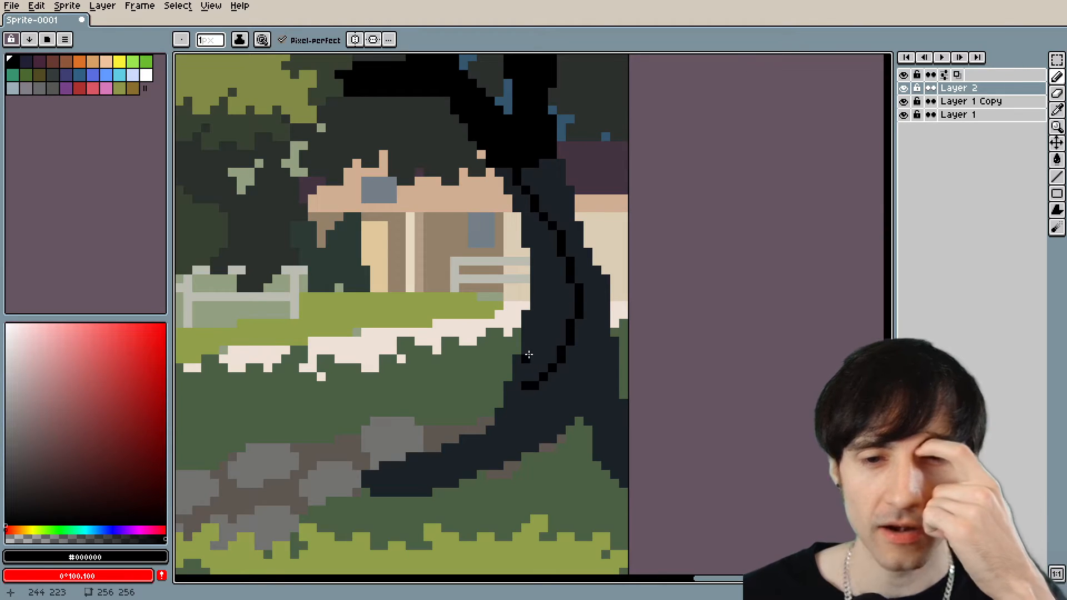
pyautogui.moveTo(548, 326)
pyautogui.mouseDown()
pyautogui.moveTo(551, 278)
pyautogui.moveTo(540, 257)
pyautogui.mouseUp()
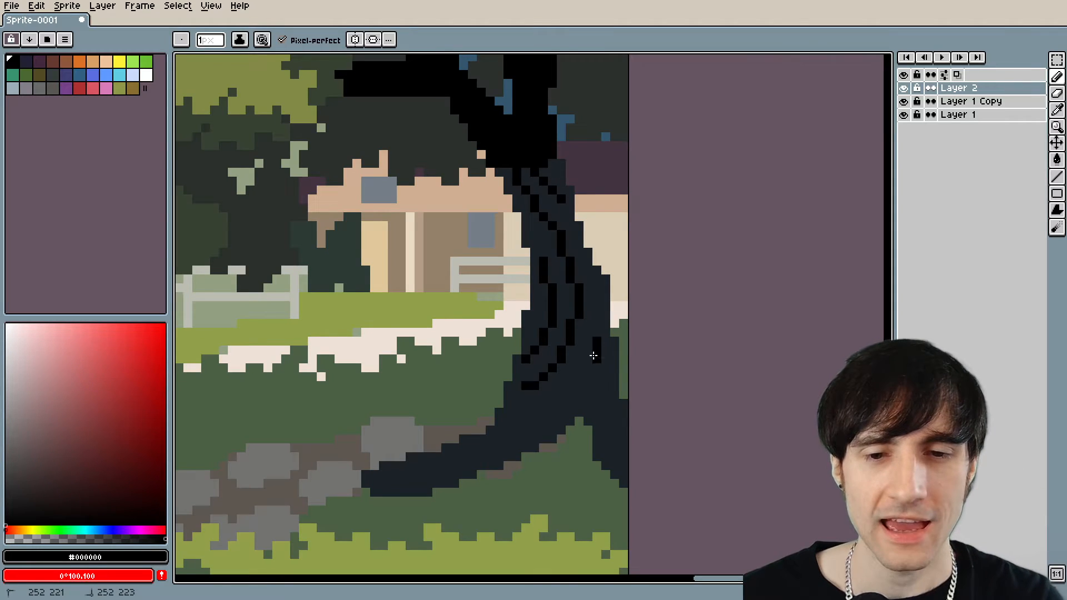
pyautogui.scroll(-3, 604, 389)
pyautogui.scroll(-3, 429, 341)
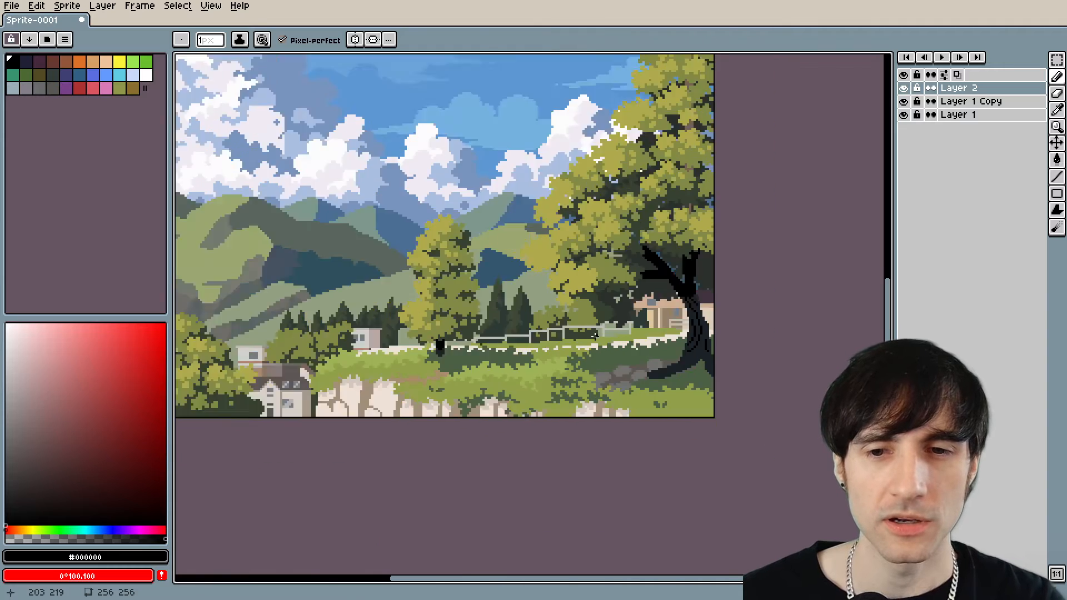
pyautogui.scroll(2, 639, 333)
pyautogui.moveTo(640, 333); pyautogui.dragTo(637, 335)
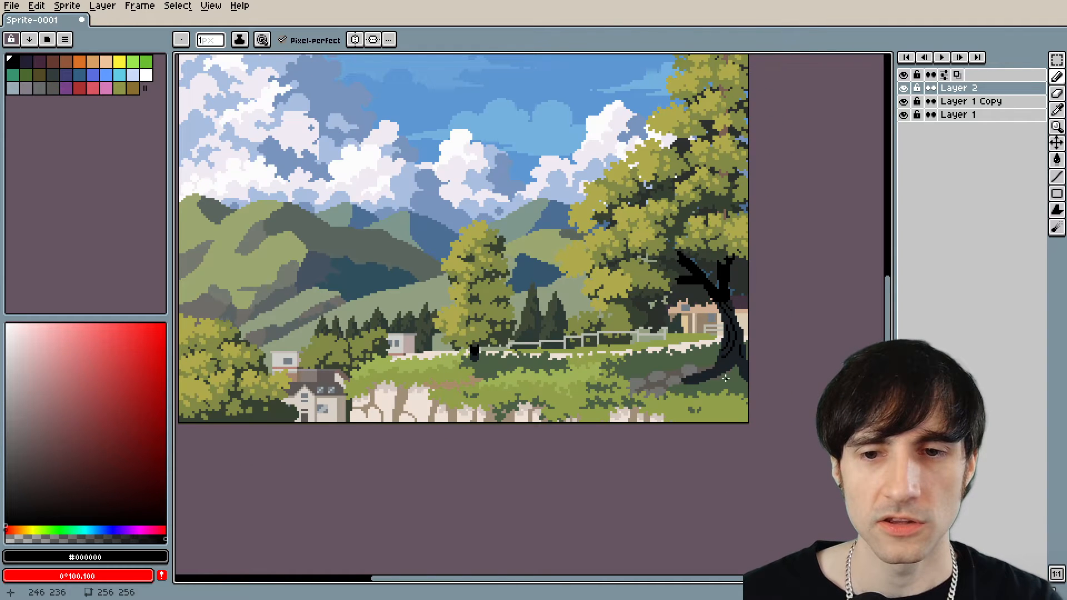
pyautogui.scroll(2, 751, 340)
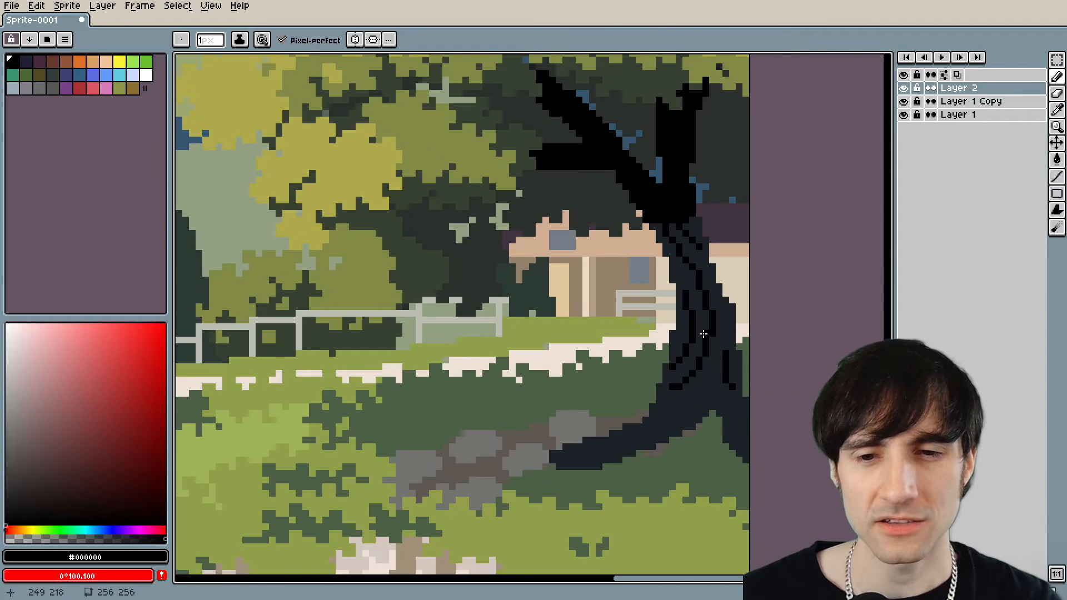
pyautogui.scroll(-3, 703, 333)
pyautogui.scroll(1, 584, 344)
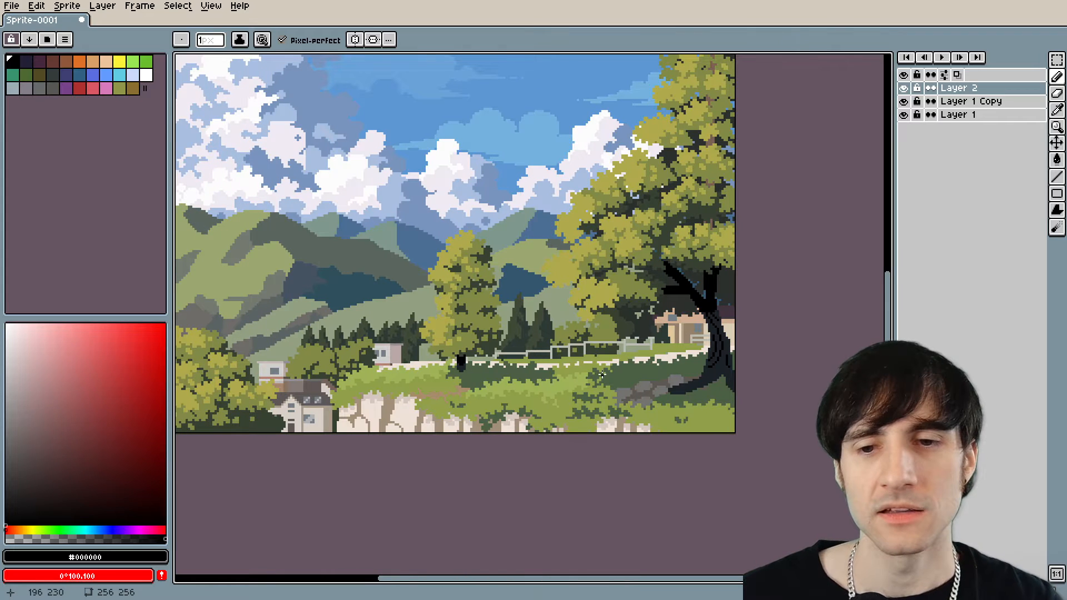
pyautogui.moveTo(549, 364); pyautogui.dragTo(572, 364)
# Undo the black bark lines on the large tree's lower trunk.
pyautogui.press('v')
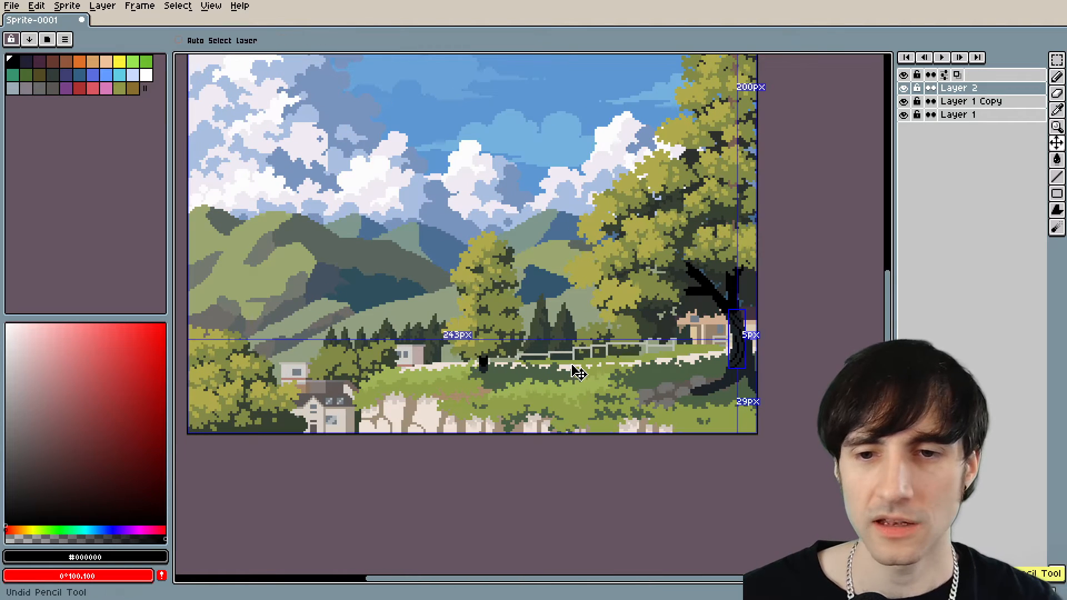
pyautogui.scroll(4, 702, 359)
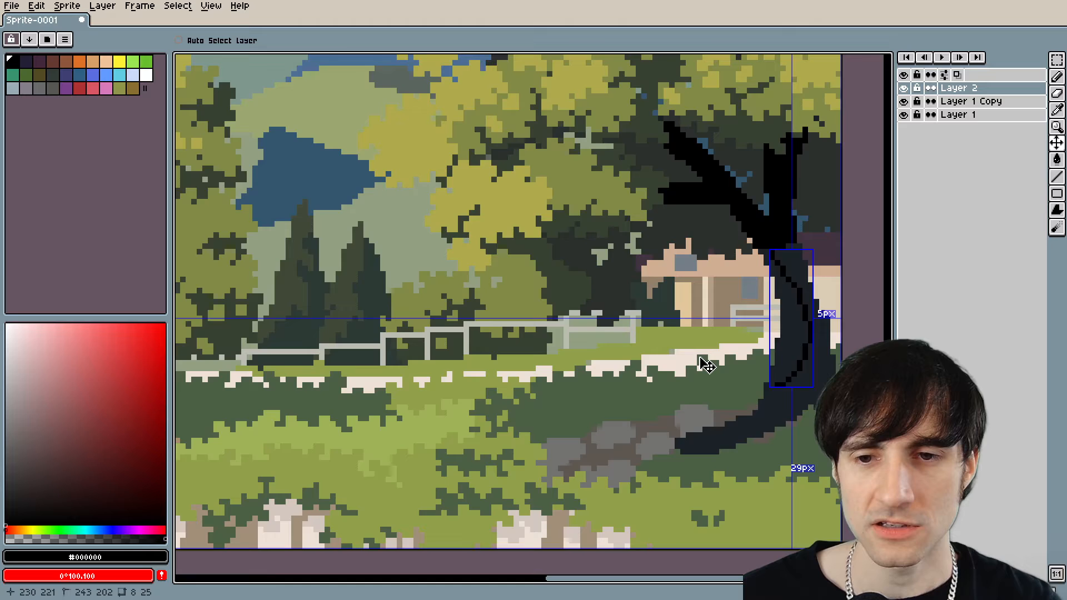
pyautogui.hotkey('ctrl', 'z')
pyautogui.scroll(-4, 594, 355)
pyautogui.scroll(5, 626, 347)
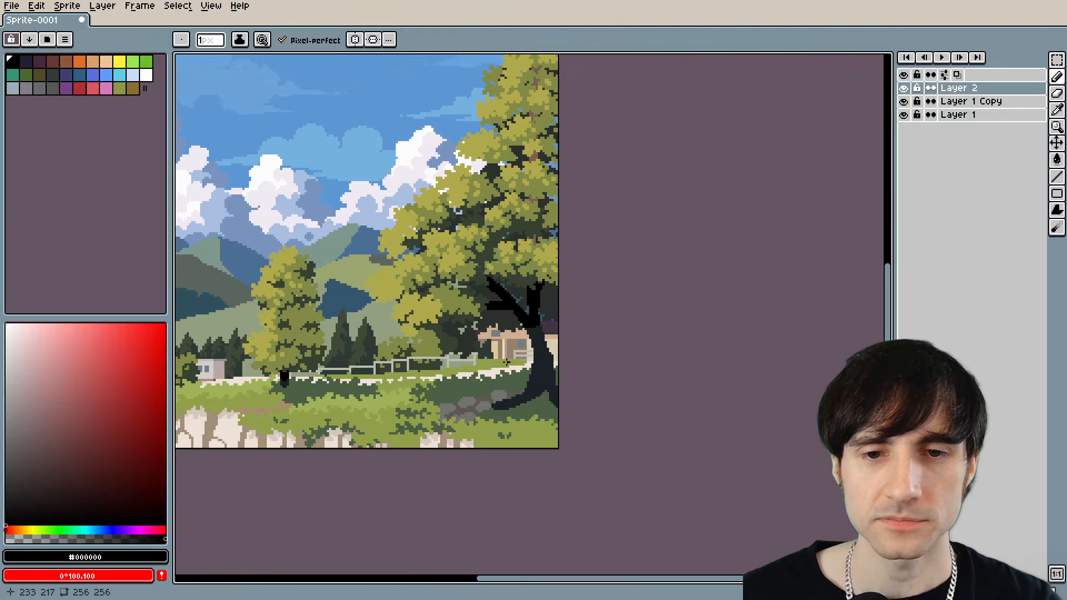
# Paint over the stray brown pixels along the underside of the large tree's root with the surrounding grass green #4c6044.
pyautogui.scroll(-4, 445, 243)
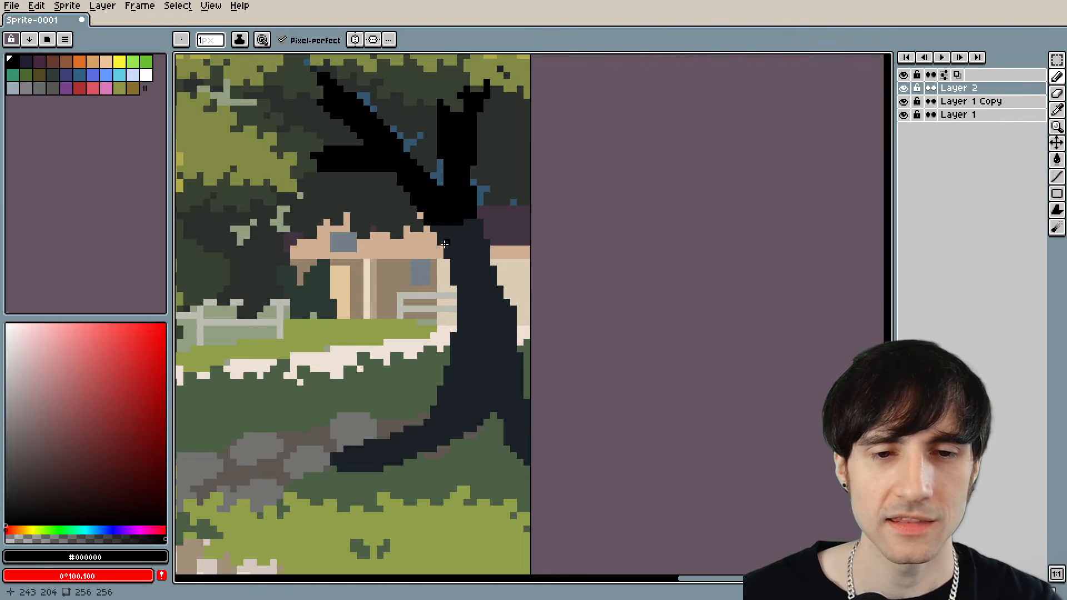
pyautogui.scroll(1, 444, 242)
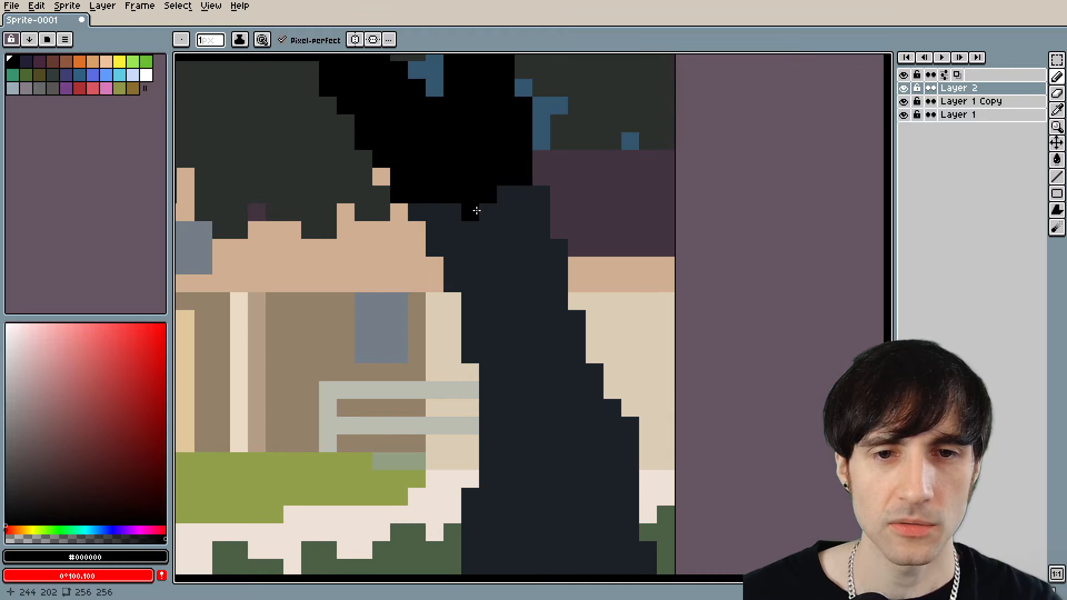
pyautogui.scroll(-2, 399, 247)
pyautogui.scroll(5, 328, 308)
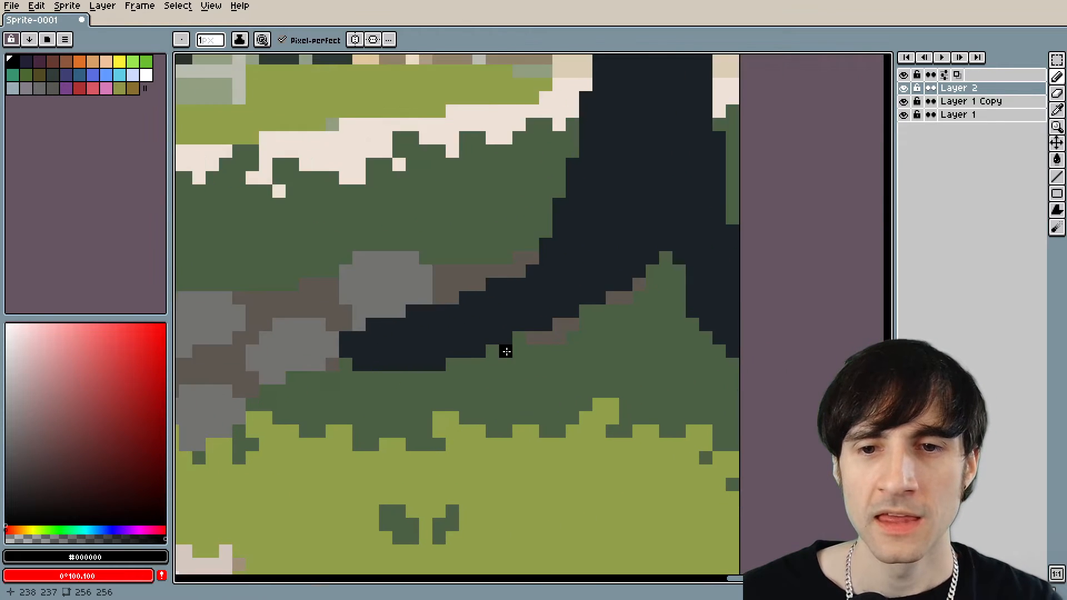
pyautogui.scroll(2, 505, 351)
pyautogui.keyDown('alt'); pyautogui.click(571, 238); pyautogui.keyUp('alt')
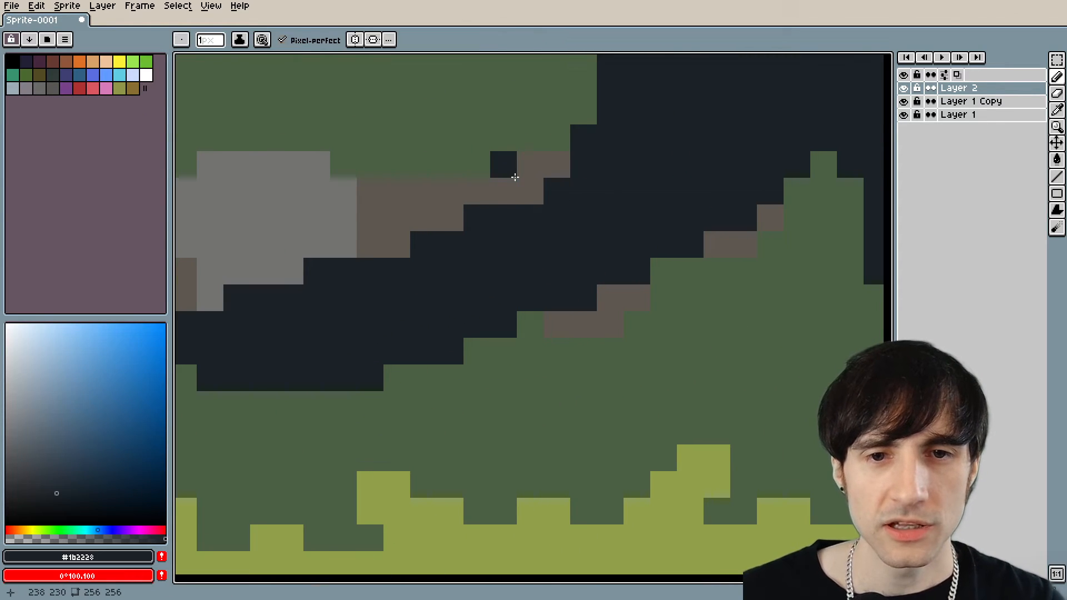
pyautogui.keyDown('alt'); pyautogui.click(565, 327); pyautogui.keyUp('alt')
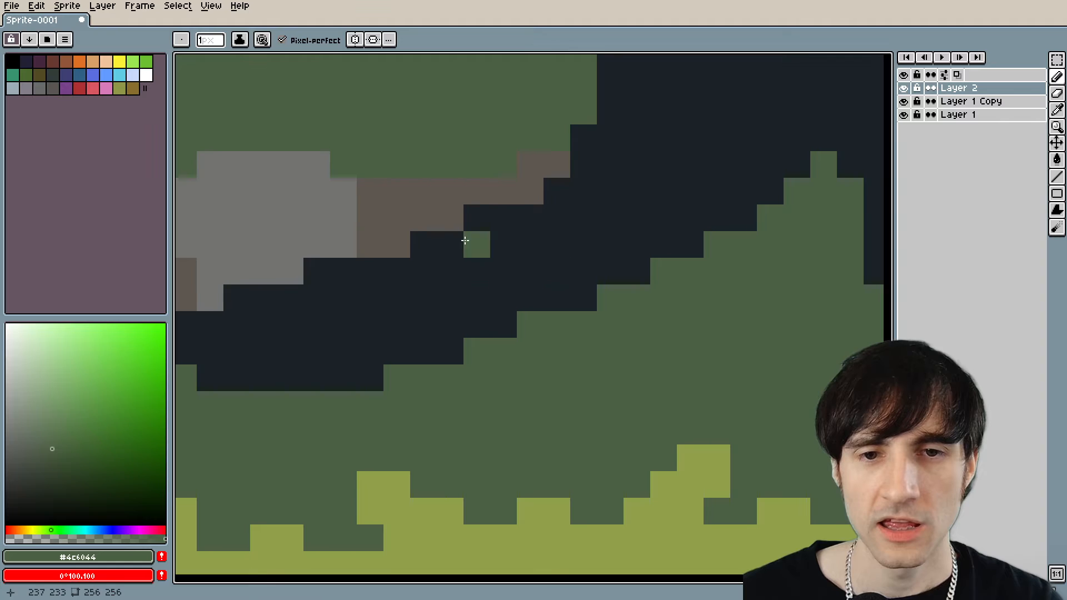
# Examine the stone path and the grass around the large tree's root for further corrections.
pyautogui.moveTo(397, 132); pyautogui.dragTo(439, 248)
pyautogui.scroll(3, 438, 247)
pyautogui.keyDown('alt'); pyautogui.click(517, 328); pyautogui.keyUp('alt')
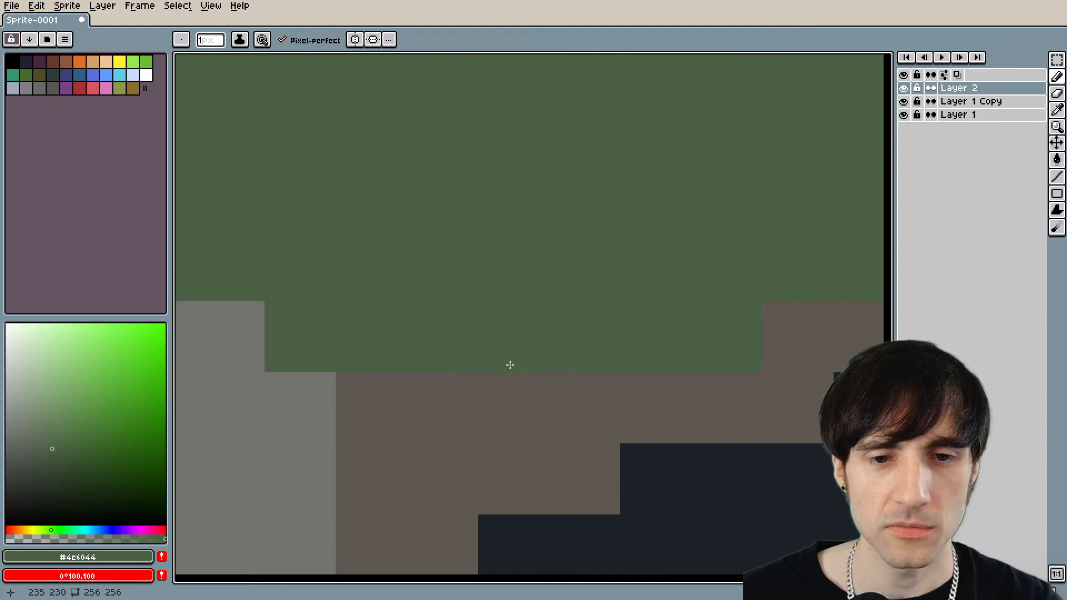
pyautogui.scroll(-5, 505, 381)
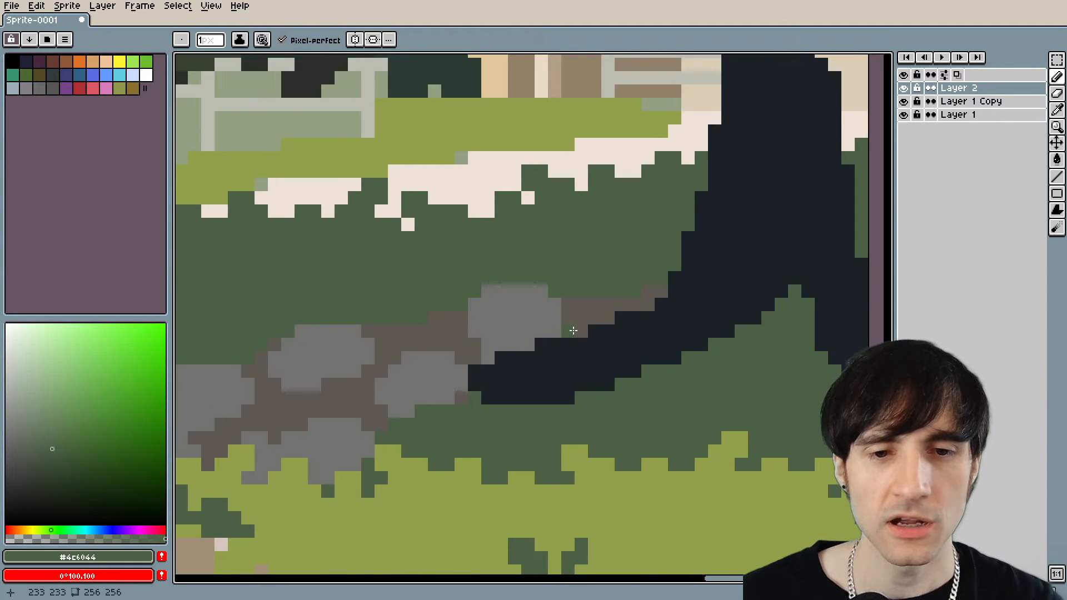
pyautogui.scroll(-4, 511, 363)
pyautogui.scroll(5, 590, 273)
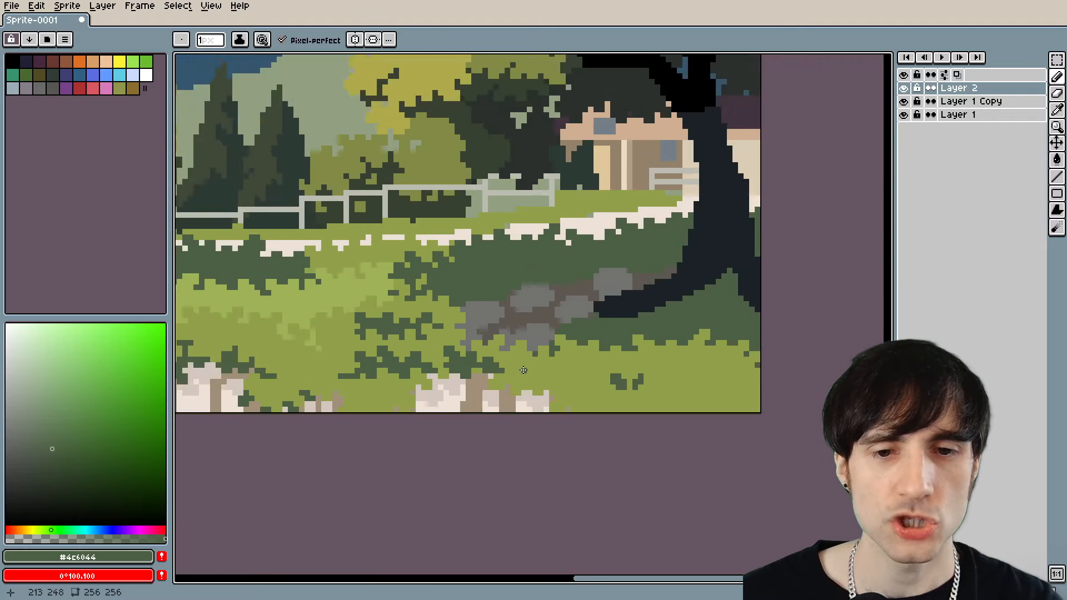
pyautogui.scroll(-3, 596, 271)
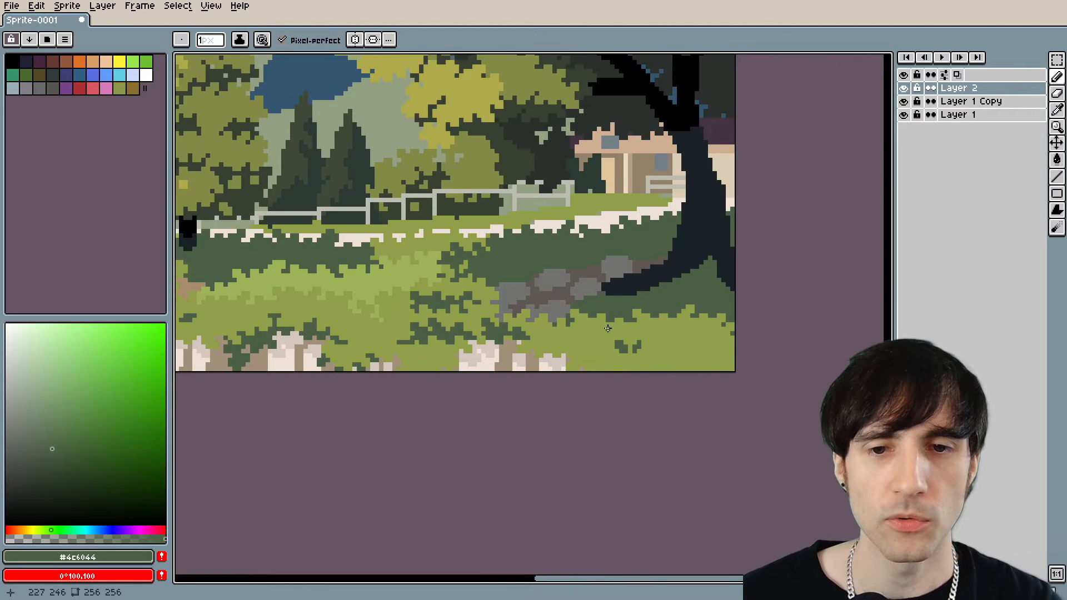
pyautogui.scroll(5, 491, 323)
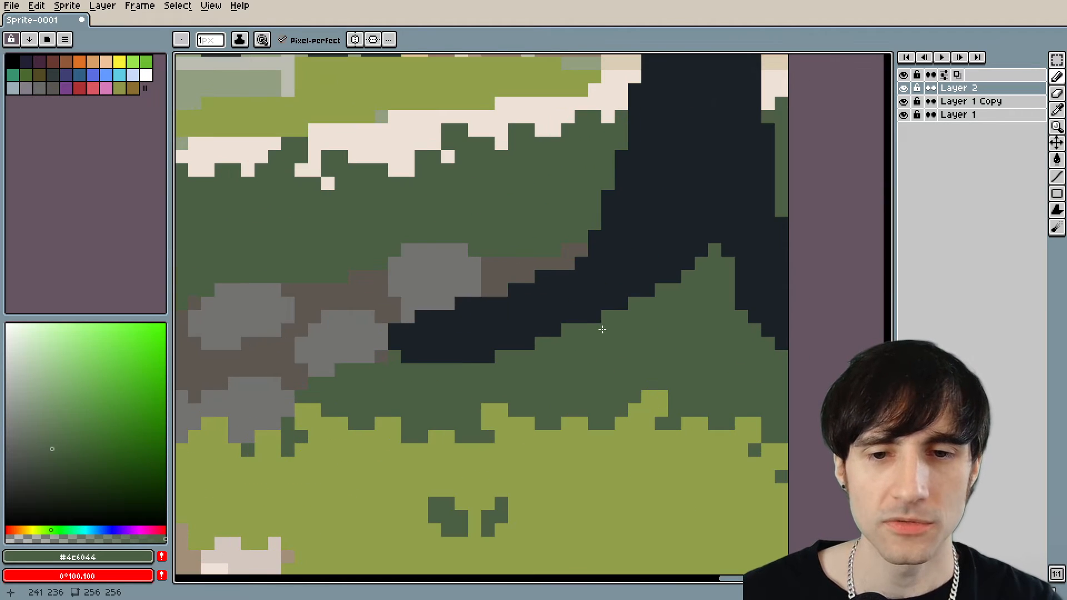
pyautogui.scroll(-1, 565, 345)
pyautogui.scroll(2, 586, 330)
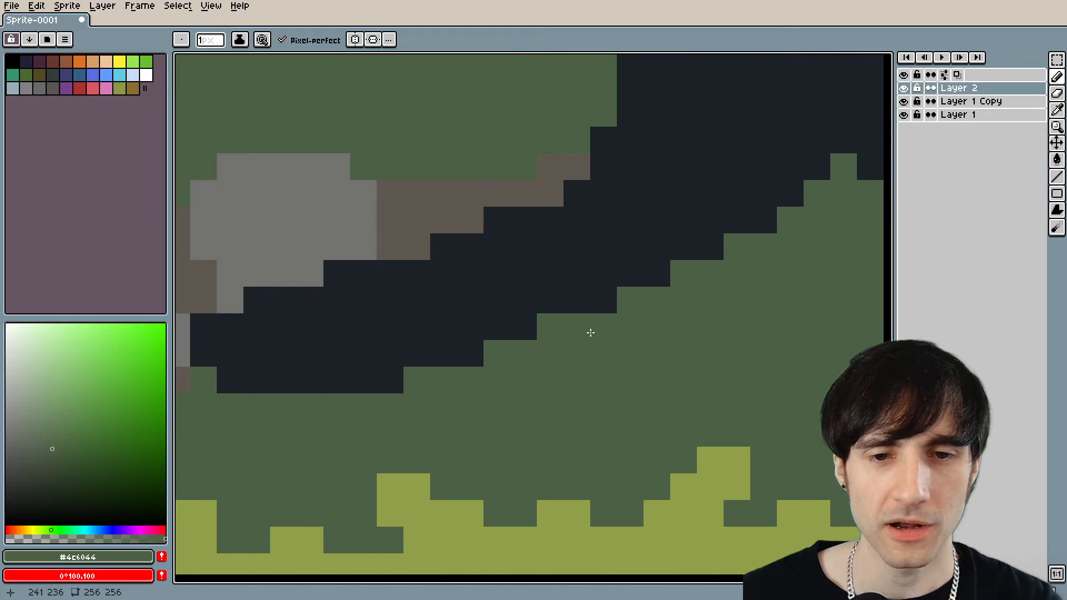
pyautogui.scroll(-1, 588, 329)
# Sample grey #727271 from a path stone and draw a stone about 5 by 4 pixels beneath the large tree's root.
pyautogui.press('m')
pyautogui.scroll(1, 364, 239)
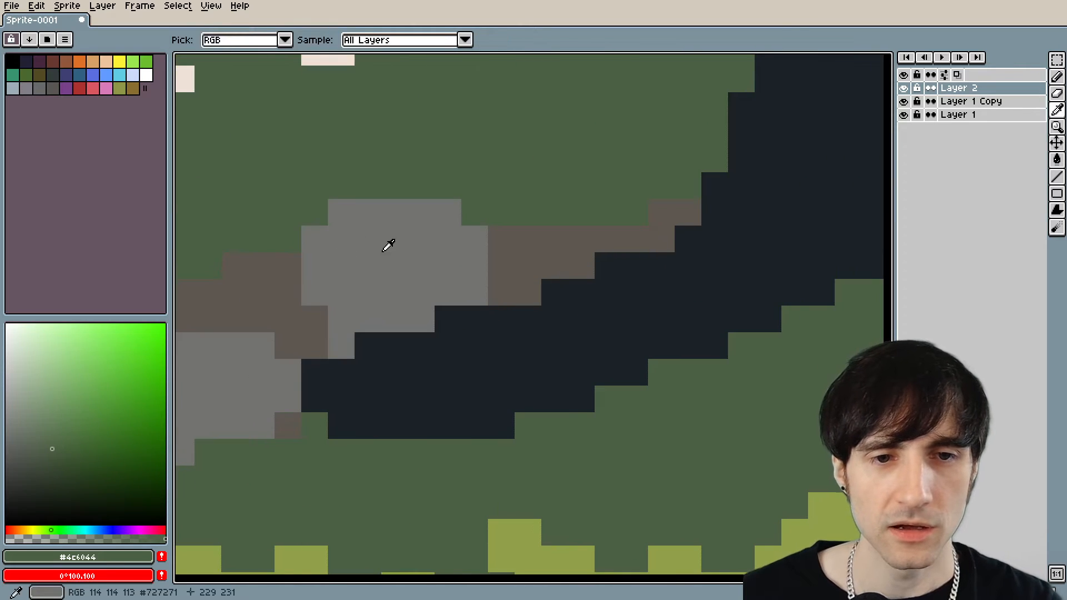
pyautogui.keyDown('alt'); pyautogui.click(385, 248); pyautogui.keyUp('alt')
pyautogui.moveTo(590, 348); pyautogui.dragTo(374, 331)
pyautogui.press('b')
pyautogui.moveTo(602, 306)
pyautogui.mouseDown()
pyautogui.moveTo(527, 344)
pyautogui.moveTo(526, 371)
pyautogui.moveTo(575, 384)
pyautogui.moveTo(607, 371)
pyautogui.moveTo(601, 301)
pyautogui.moveTo(574, 296)
pyautogui.moveTo(528, 321)
pyautogui.moveTo(539, 352)
pyautogui.moveTo(582, 355)
pyautogui.moveTo(612, 331)
pyautogui.moveTo(609, 362)
pyautogui.moveTo(624, 354)
pyautogui.moveTo(621, 322)
pyautogui.mouseUp()
pyautogui.scroll(-5, 619, 322)
pyautogui.moveTo(532, 361)
pyautogui.mouseDown()
pyautogui.moveTo(415, 387)
pyautogui.moveTo(596, 358)
pyautogui.mouseUp()
pyautogui.scroll(5, 633, 357)
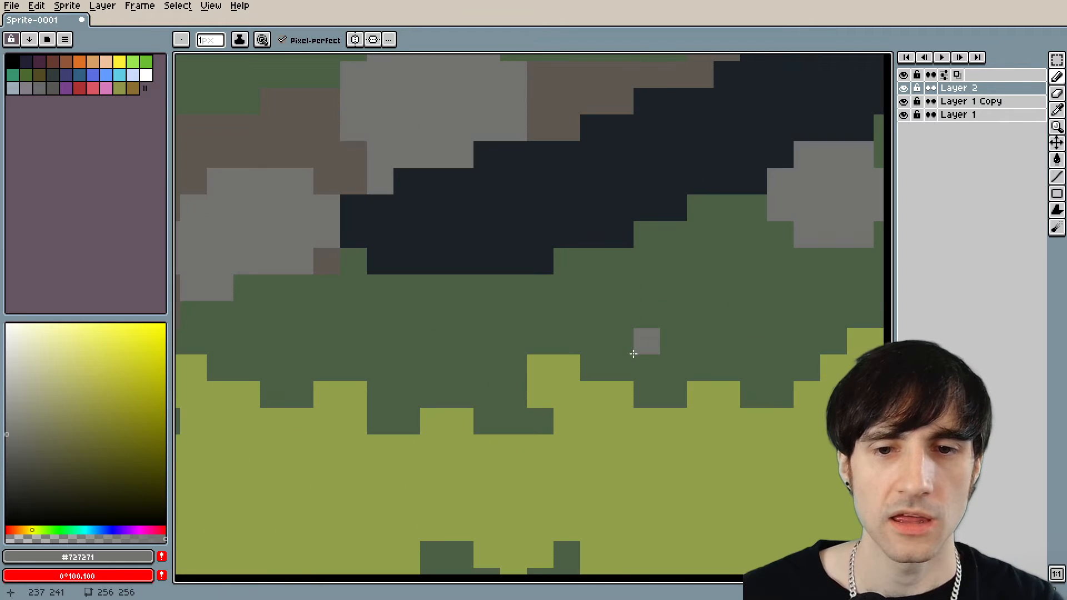
pyautogui.moveTo(709, 275)
pyautogui.mouseDown()
pyautogui.moveTo(560, 336)
pyautogui.moveTo(443, 364)
pyautogui.mouseUp()
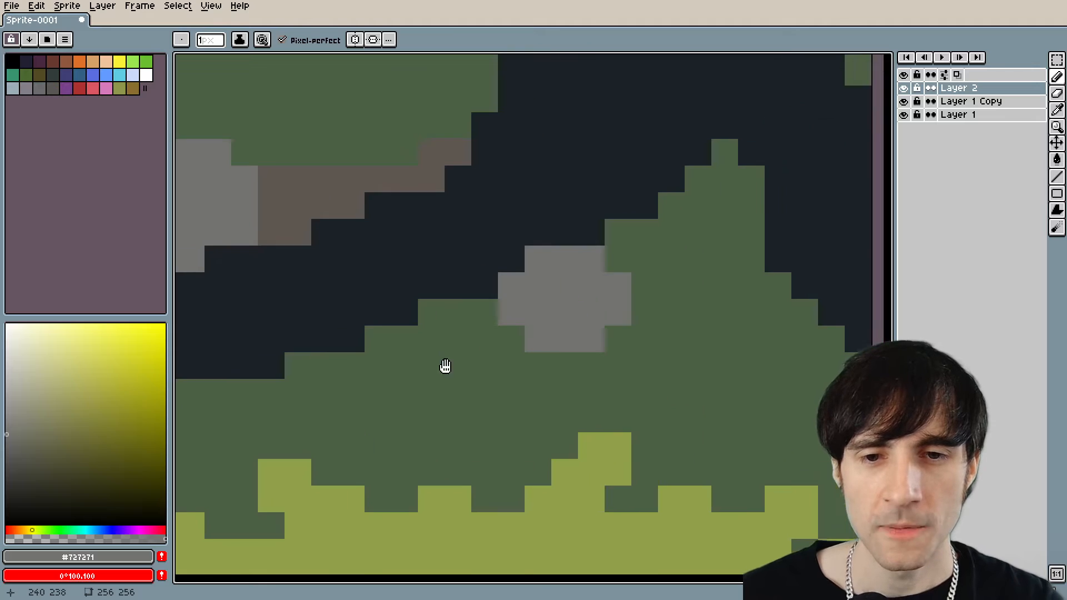
# Draw a smaller grey stone about 4 by 3 pixels beside the new one, plus a single grey pixel near its lower edge.
pyautogui.scroll(1, 529, 290)
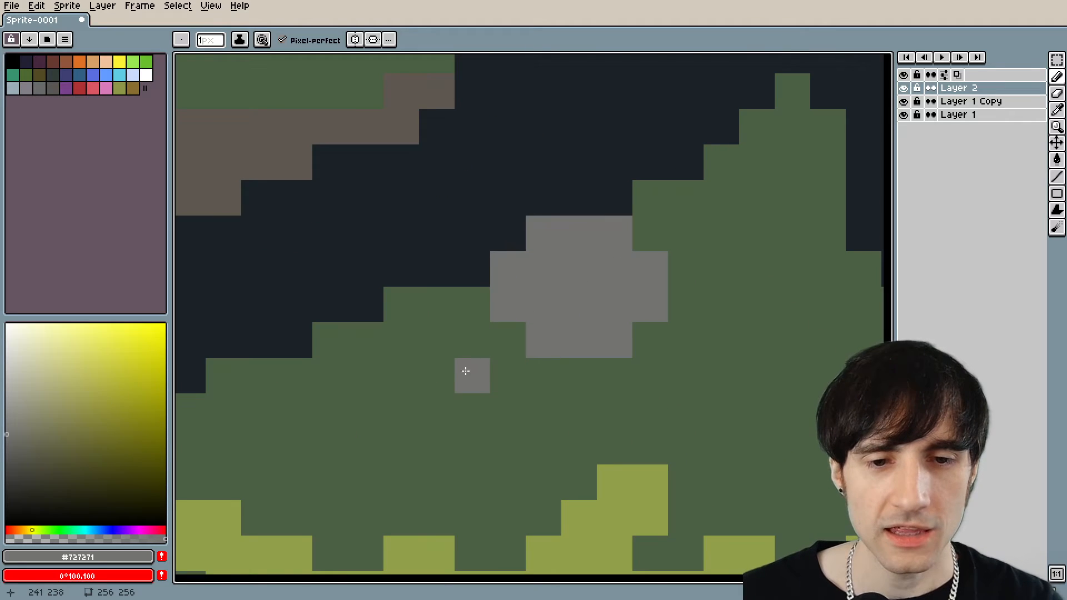
pyautogui.moveTo(445, 373)
pyautogui.mouseDown()
pyautogui.moveTo(444, 402)
pyautogui.moveTo(462, 405)
pyautogui.moveTo(458, 382)
pyautogui.moveTo(400, 387)
pyautogui.moveTo(497, 375)
pyautogui.moveTo(444, 347)
pyautogui.mouseUp()
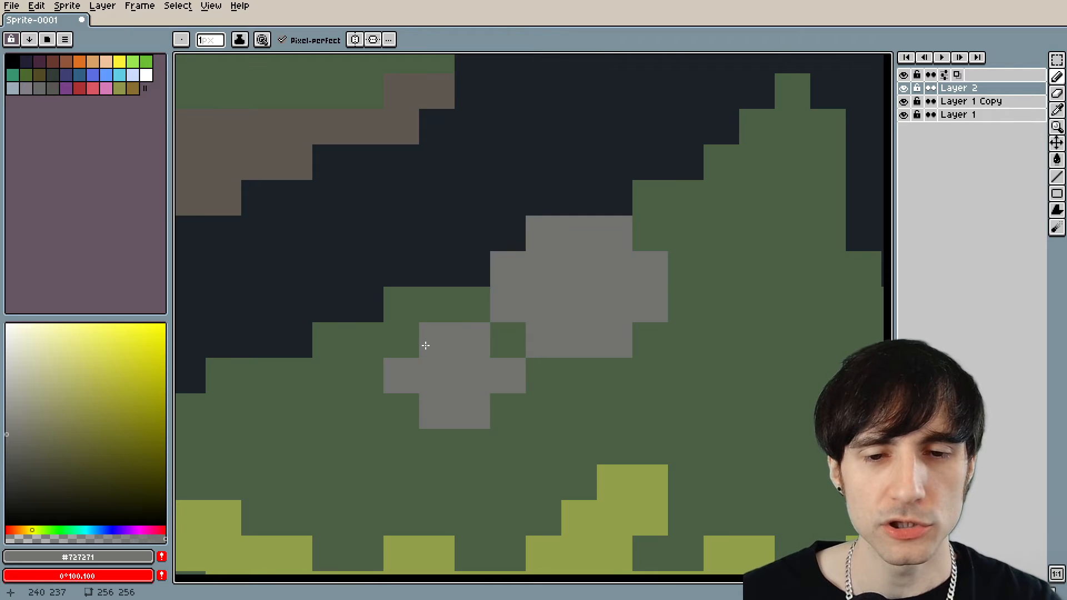
pyautogui.scroll(-5, 425, 345)
pyautogui.scroll(5, 444, 358)
pyautogui.click(444, 325)
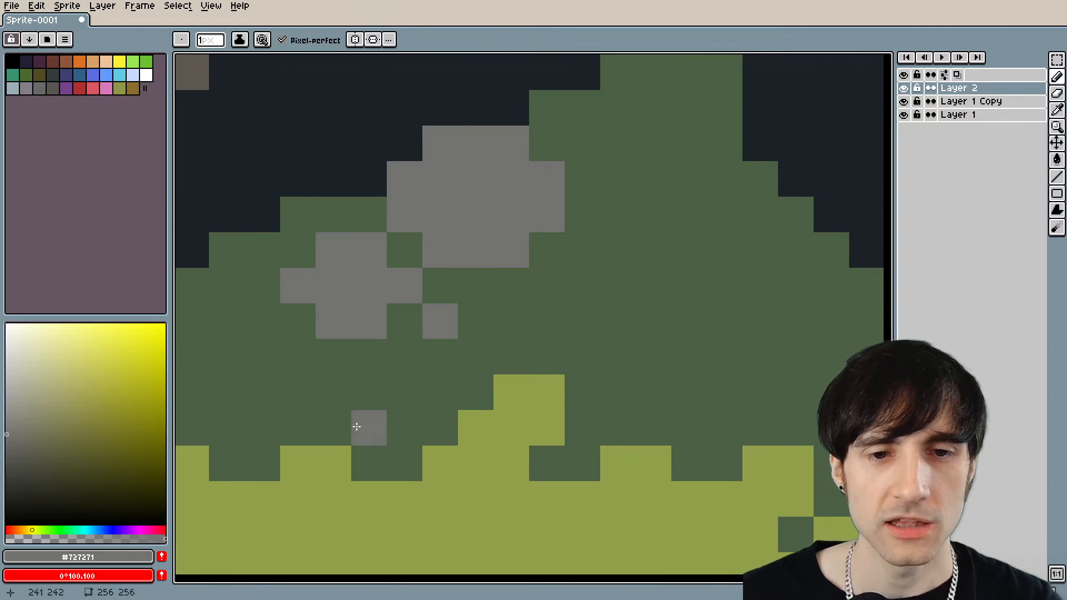
# Add two small grey stones about 2 pixels high, one on the path's upper edge and one in the dark grass below it.
pyautogui.scroll(-5, 357, 426)
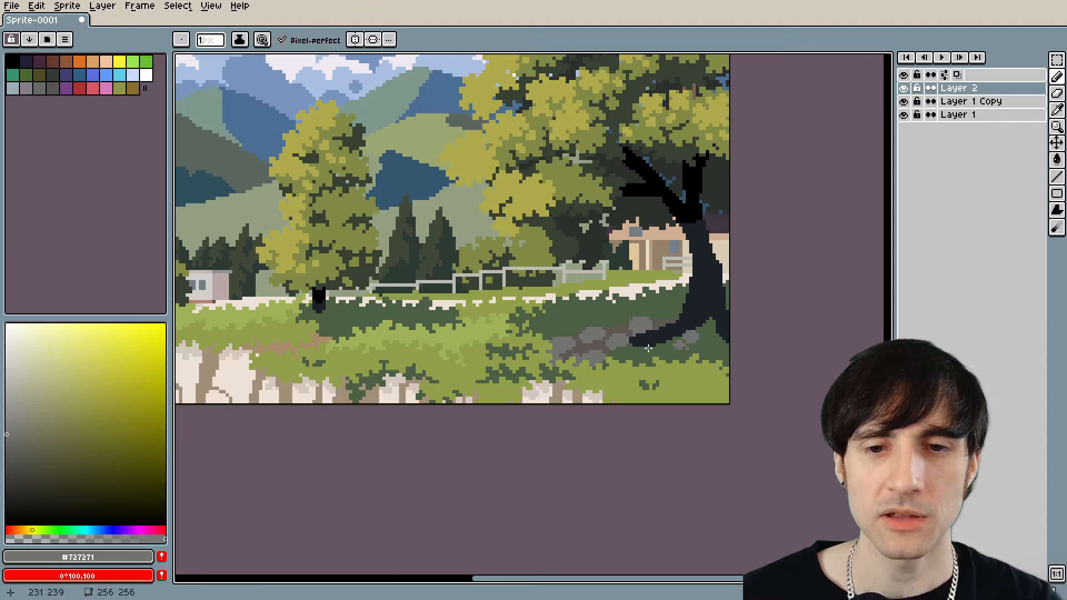
pyautogui.scroll(6, 649, 348)
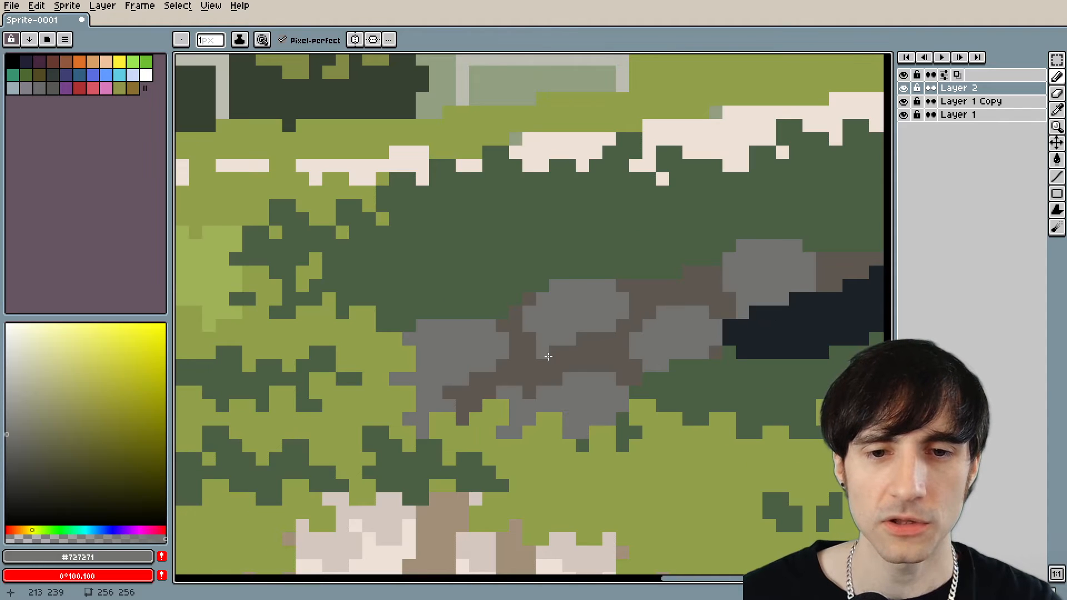
pyautogui.moveTo(727, 388); pyautogui.dragTo(632, 407)
pyautogui.scroll(3, 613, 396)
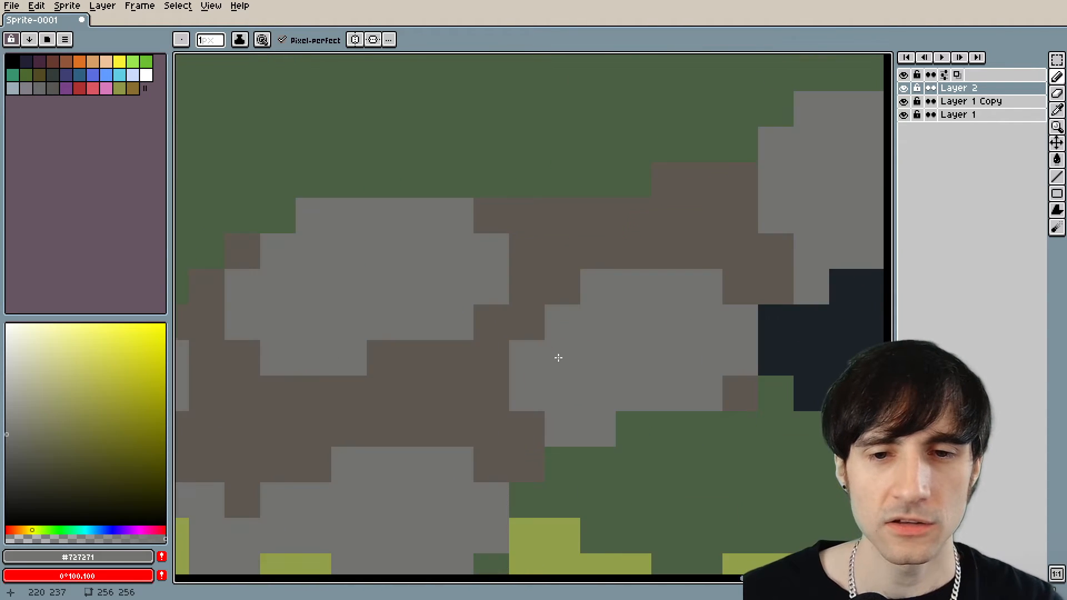
pyautogui.moveTo(548, 320)
pyautogui.mouseDown()
pyautogui.moveTo(618, 313)
pyautogui.moveTo(617, 292)
pyautogui.moveTo(577, 293)
pyautogui.mouseUp()
pyautogui.scroll(-5, 581, 398)
pyautogui.scroll(5, 585, 313)
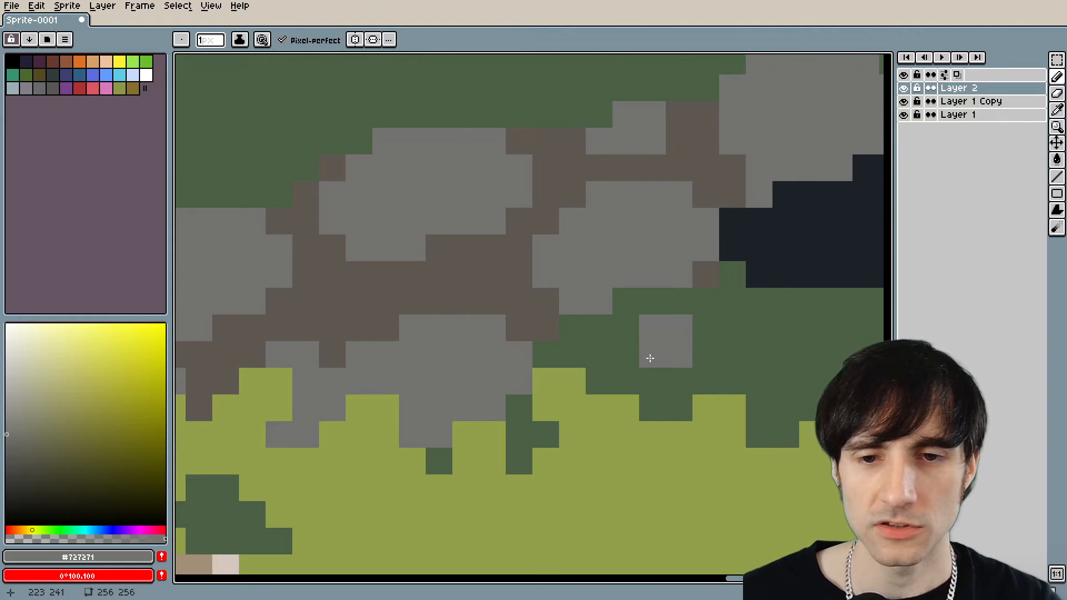
pyautogui.scroll(-3, 620, 361)
pyautogui.scroll(2, 618, 365)
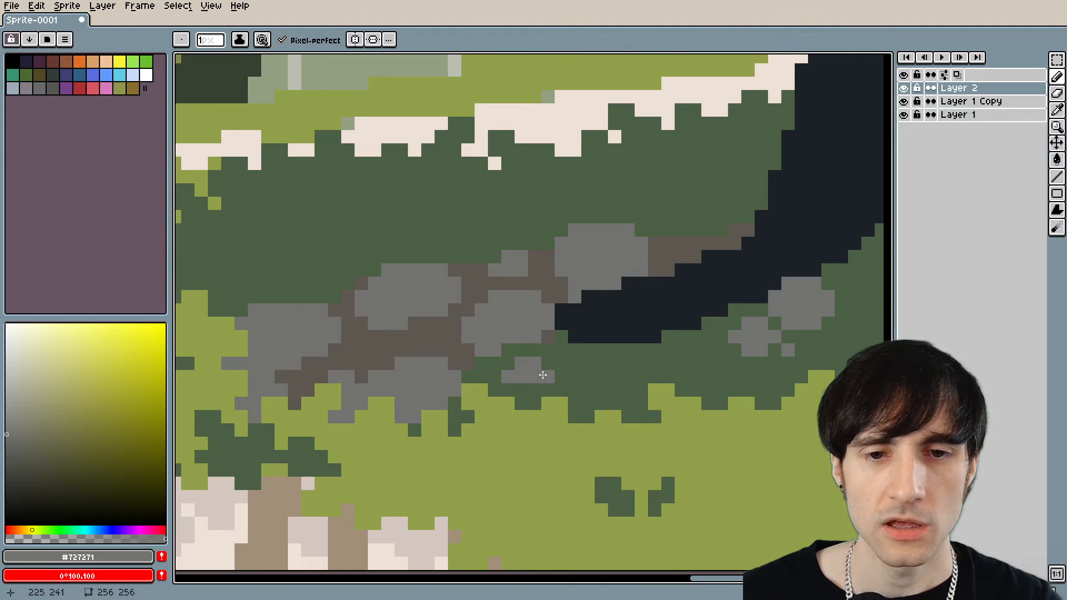
# Sample the trunk's dark colour #1b2228, extend the large tree's root tip as a thin line over the path stones, and add small offshoots beneath it.
pyautogui.scroll(-3, 543, 375)
pyautogui.scroll(4, 419, 362)
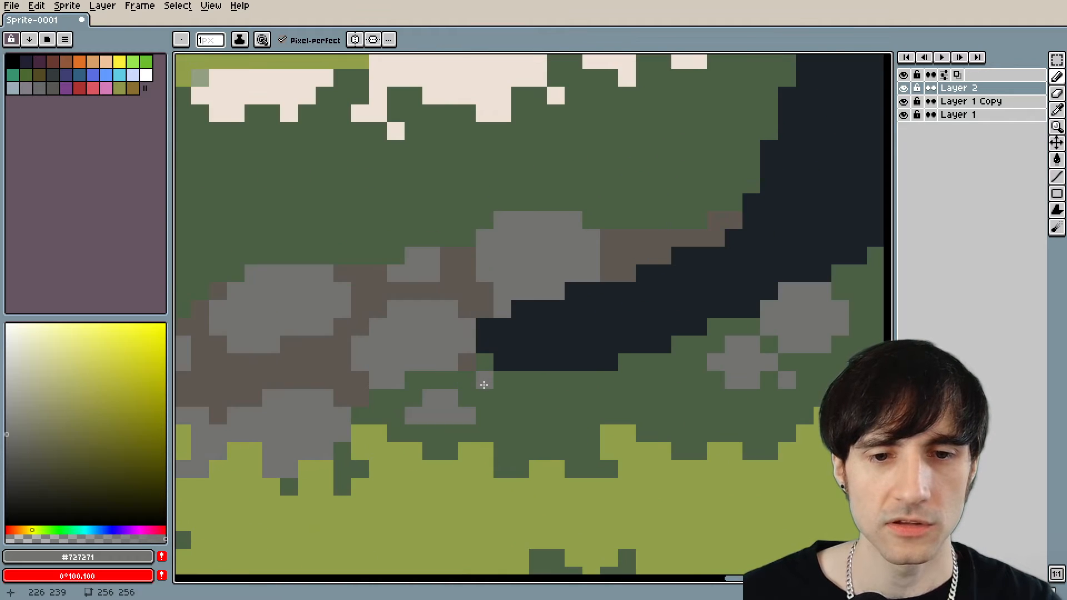
pyautogui.scroll(-1, 483, 381)
pyautogui.scroll(5, 336, 353)
pyautogui.scroll(-3, 319, 288)
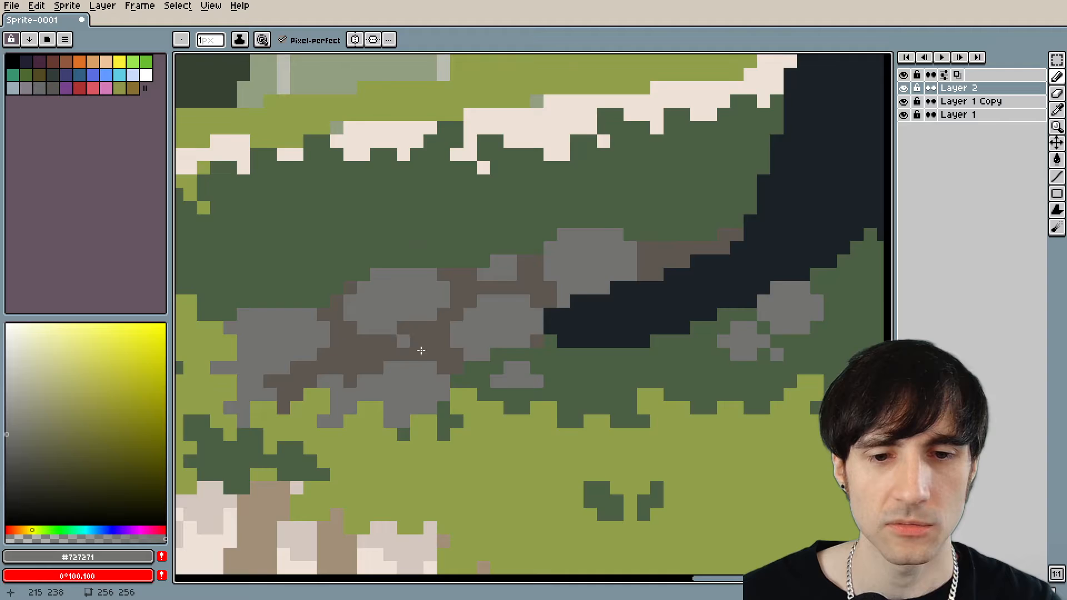
pyautogui.scroll(-5, 422, 373)
pyautogui.scroll(5, 506, 335)
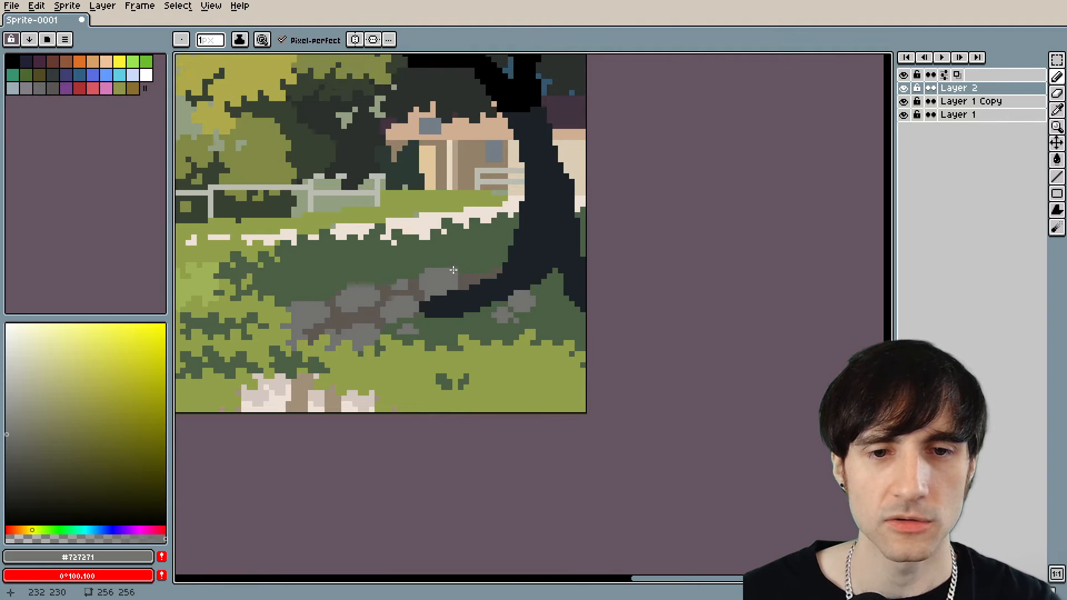
pyautogui.keyDown('alt'); pyautogui.click(489, 338); pyautogui.keyUp('alt')
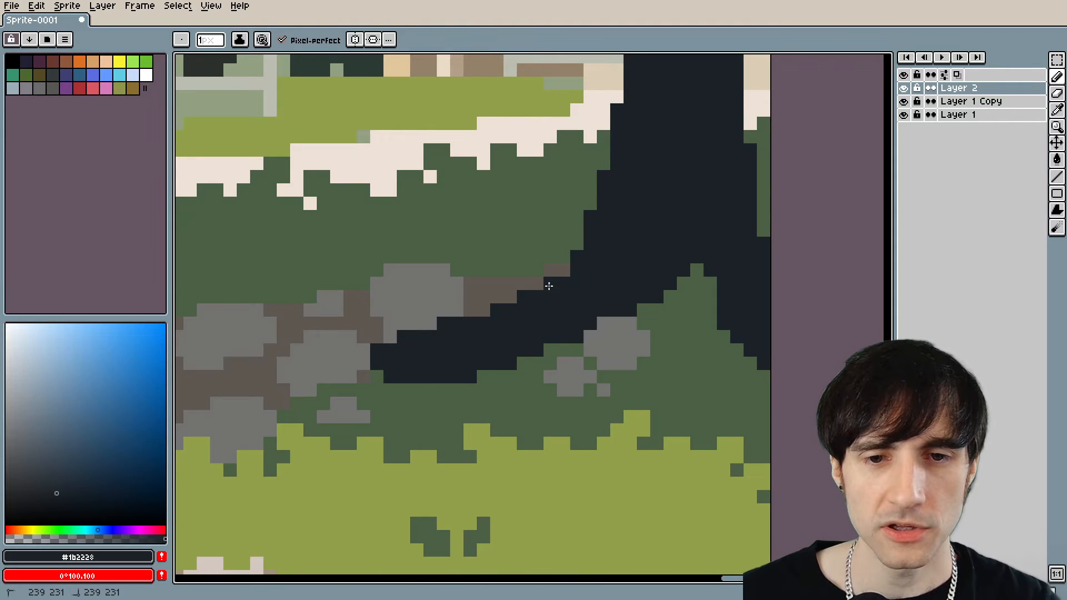
pyautogui.scroll(3, 566, 275)
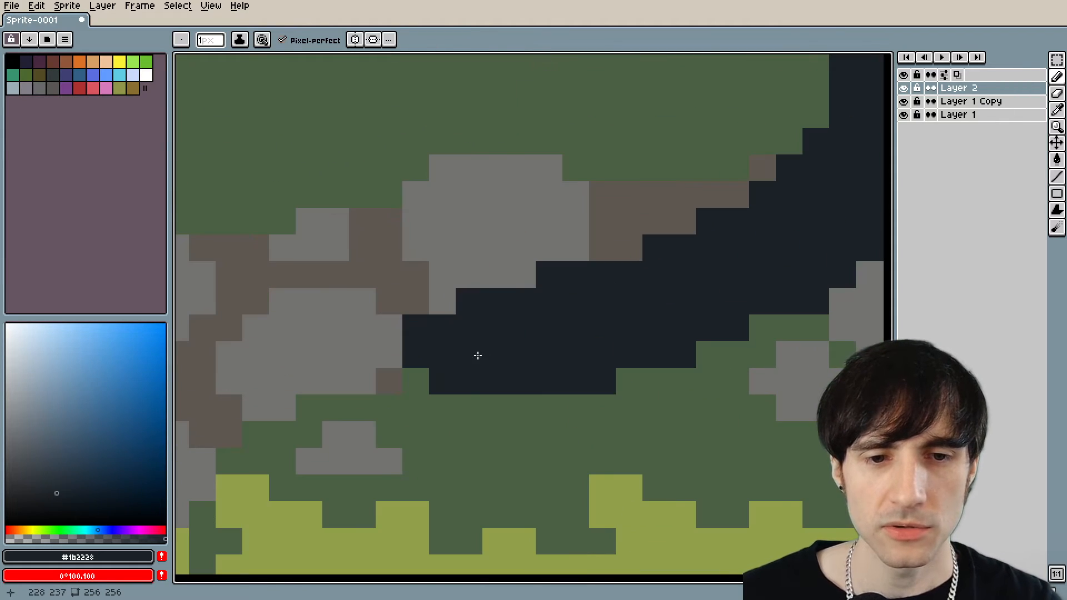
pyautogui.moveTo(424, 378); pyautogui.dragTo(262, 425)
pyautogui.moveTo(472, 411); pyautogui.dragTo(421, 434)
pyautogui.moveTo(625, 366)
pyautogui.mouseDown()
pyautogui.moveTo(563, 309)
pyautogui.moveTo(545, 334)
pyautogui.moveTo(493, 355)
pyautogui.moveTo(465, 399)
pyautogui.mouseUp()
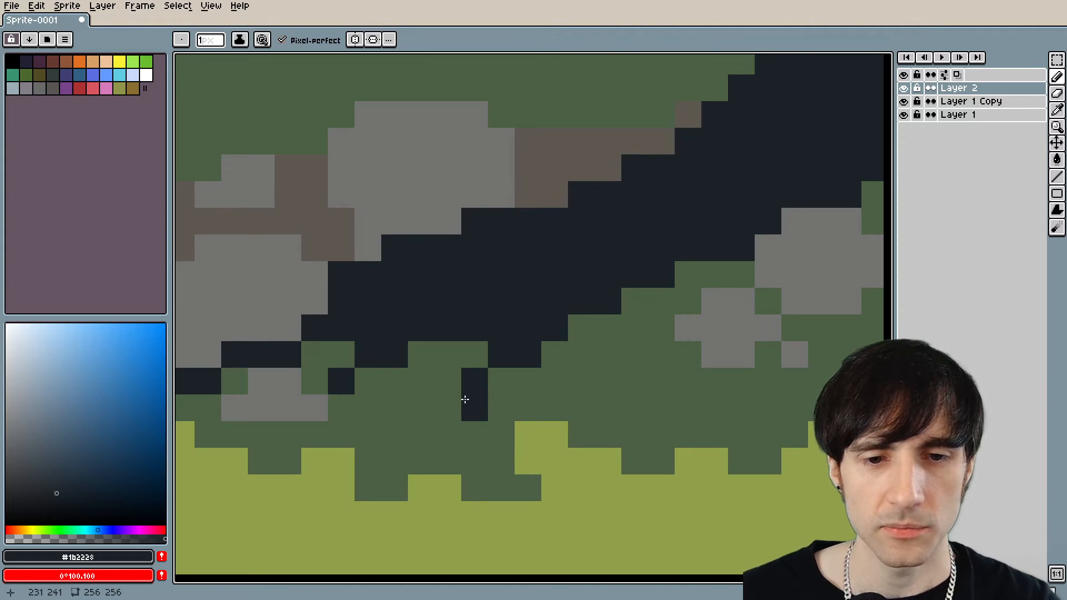
# Sample the dark grass green #4c6044 and trim the longer dark offshoot under the large tree's root to a single pixel.
pyautogui.scroll(-5, 484, 439)
pyautogui.scroll(-3, 597, 425)
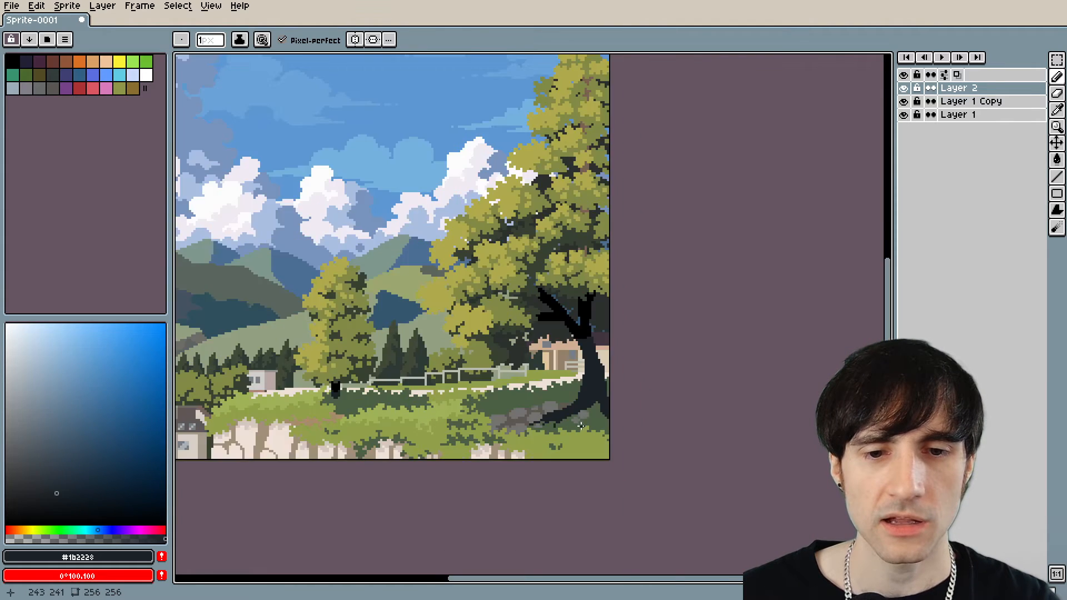
pyautogui.scroll(7, 572, 429)
pyautogui.keyDown('alt'); pyautogui.click(507, 426); pyautogui.keyUp('alt')
pyautogui.scroll(-6, 437, 421)
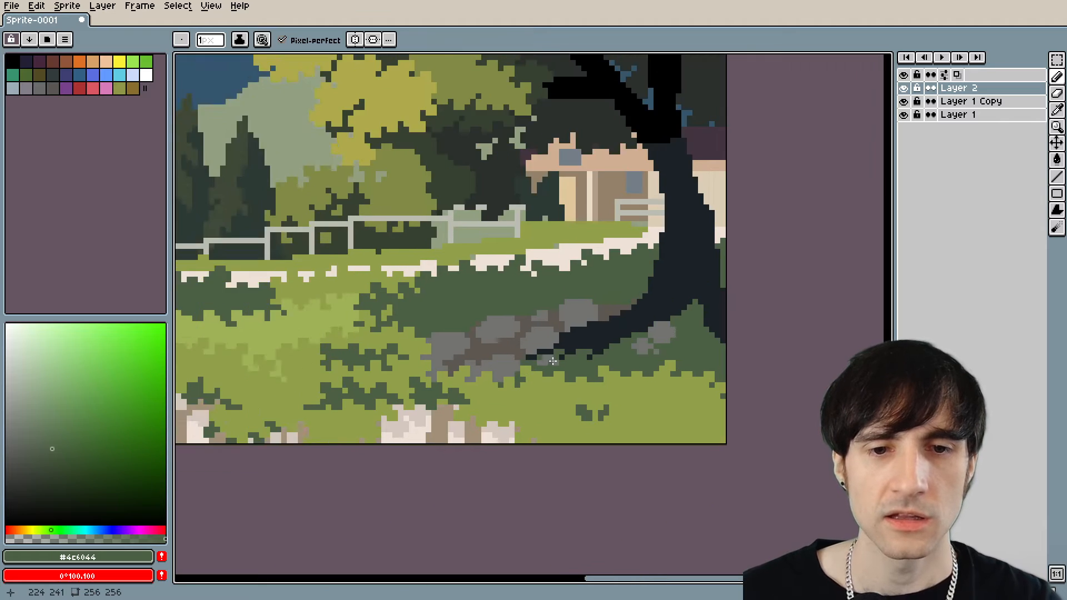
pyautogui.scroll(6, 433, 368)
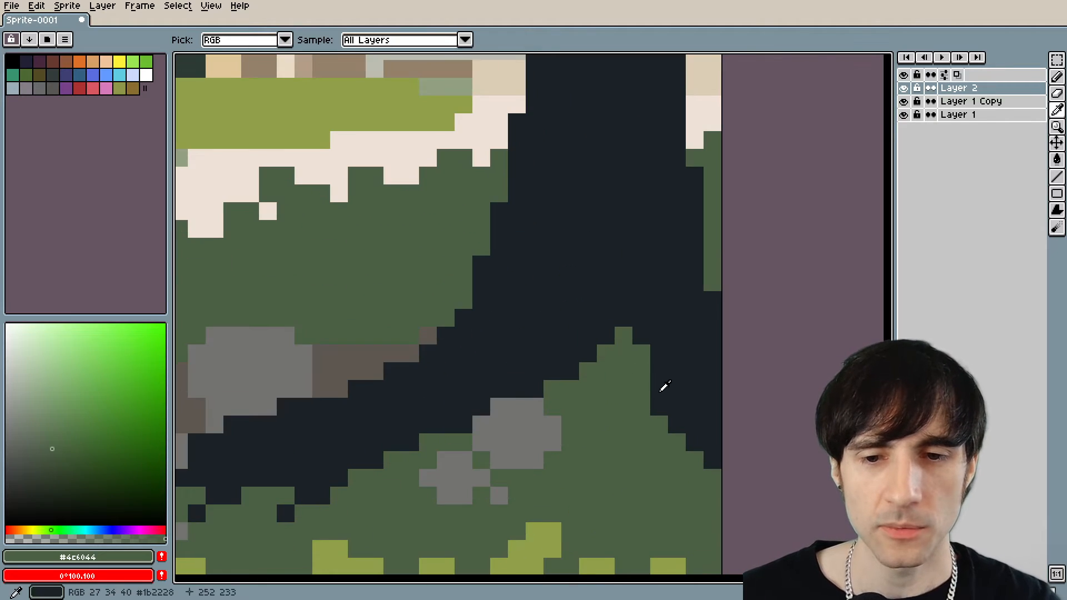
# Sample #1b2228 from the trunk, extend the foot of its outer root, and fill in the trunk's base beside the grass wedge between the roots.
pyautogui.keyDown('alt'); pyautogui.click(668, 427); pyautogui.keyUp('alt')
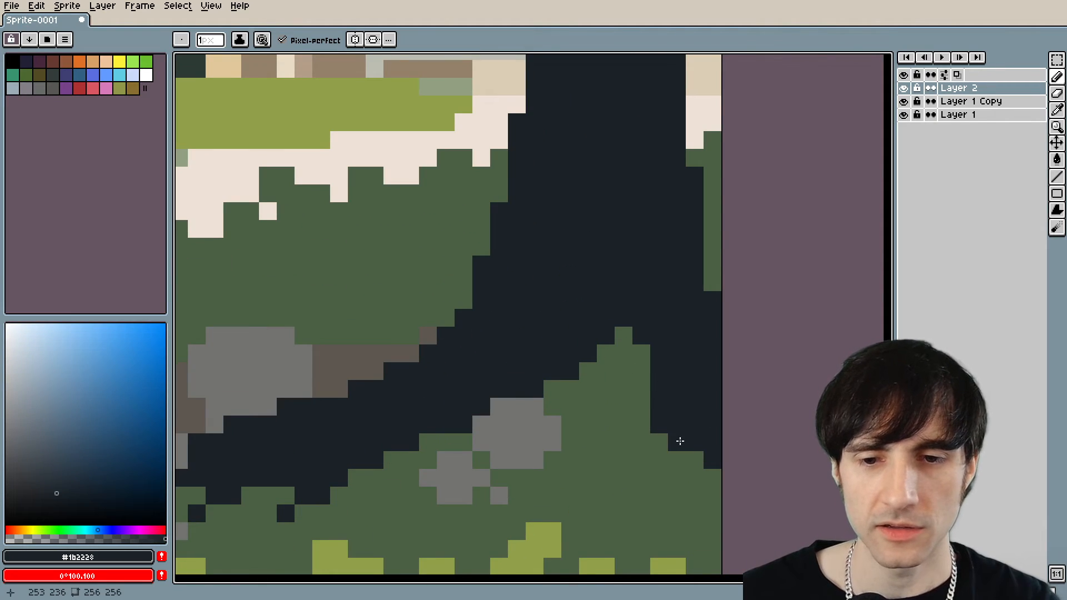
pyautogui.click(668, 461)
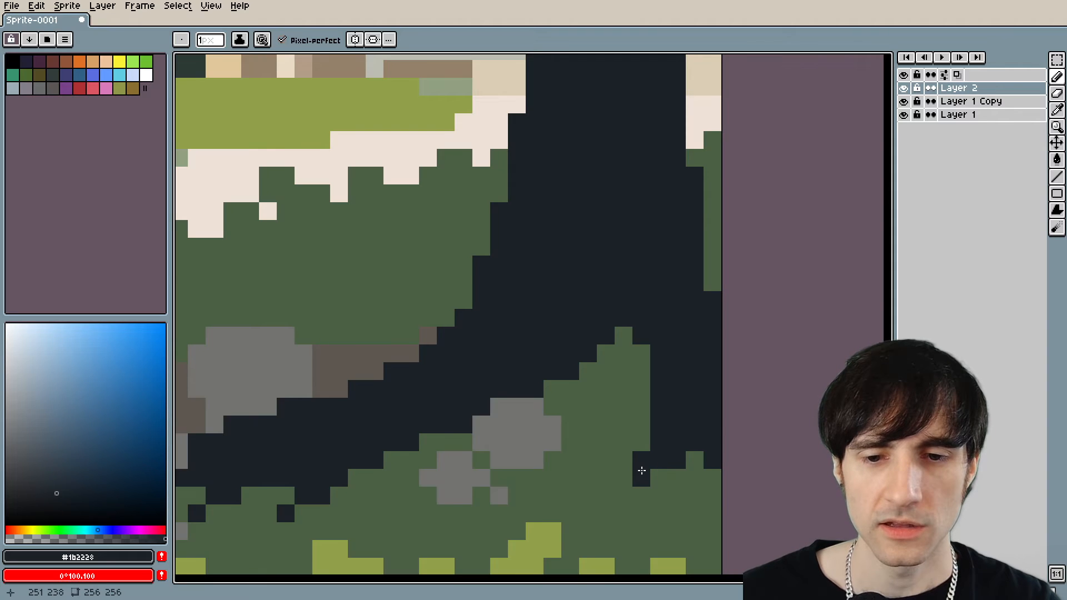
pyautogui.scroll(-5, 624, 484)
pyautogui.scroll(4, 652, 268)
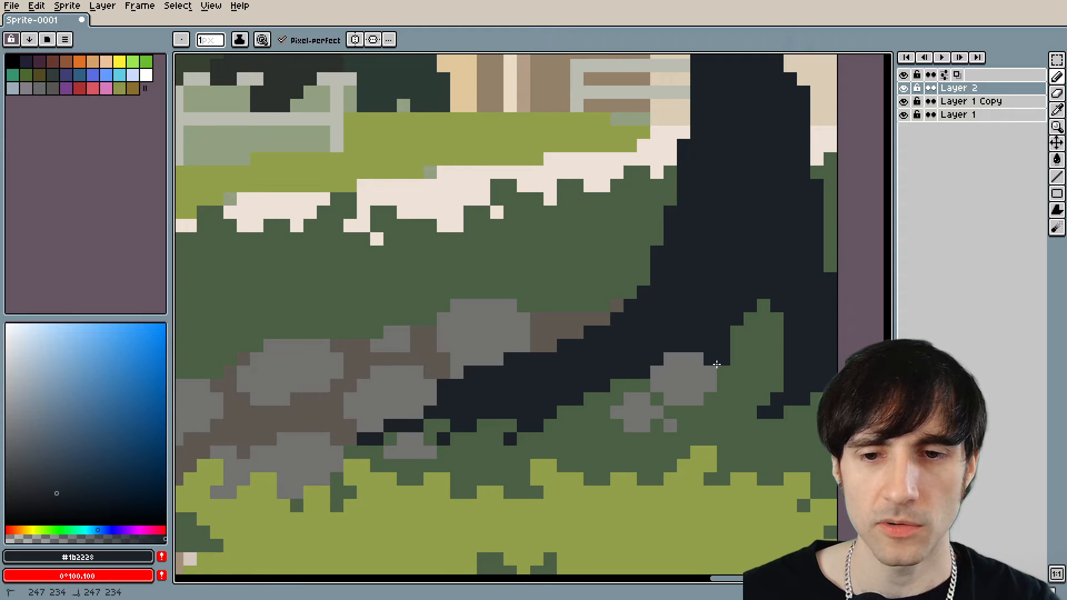
pyautogui.scroll(-1, 734, 387)
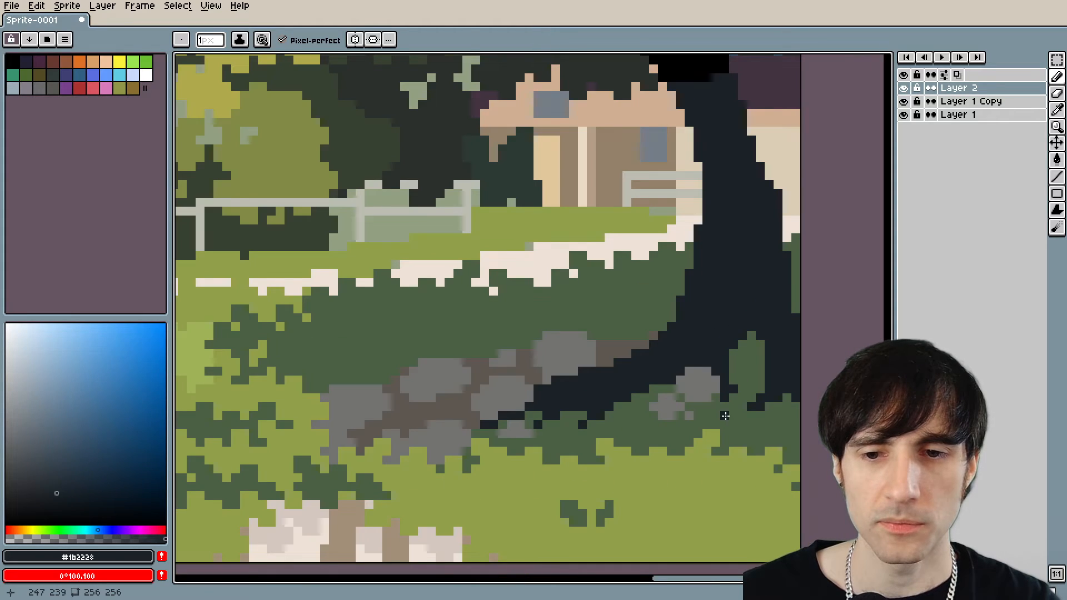
# Reshape the grass wedge between the large tree's roots, widening it with #4c6044 and flattening its peak with #1b2228.
pyautogui.keyDown('alt'); pyautogui.click(742, 387); pyautogui.keyUp('alt')
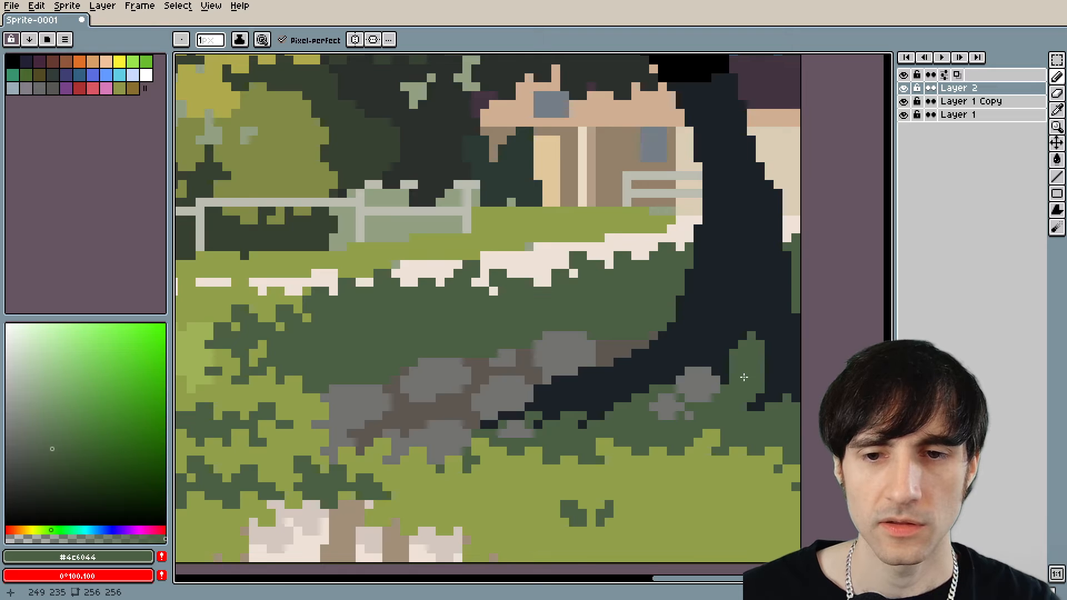
pyautogui.scroll(-4, 744, 377)
pyautogui.scroll(5, 712, 411)
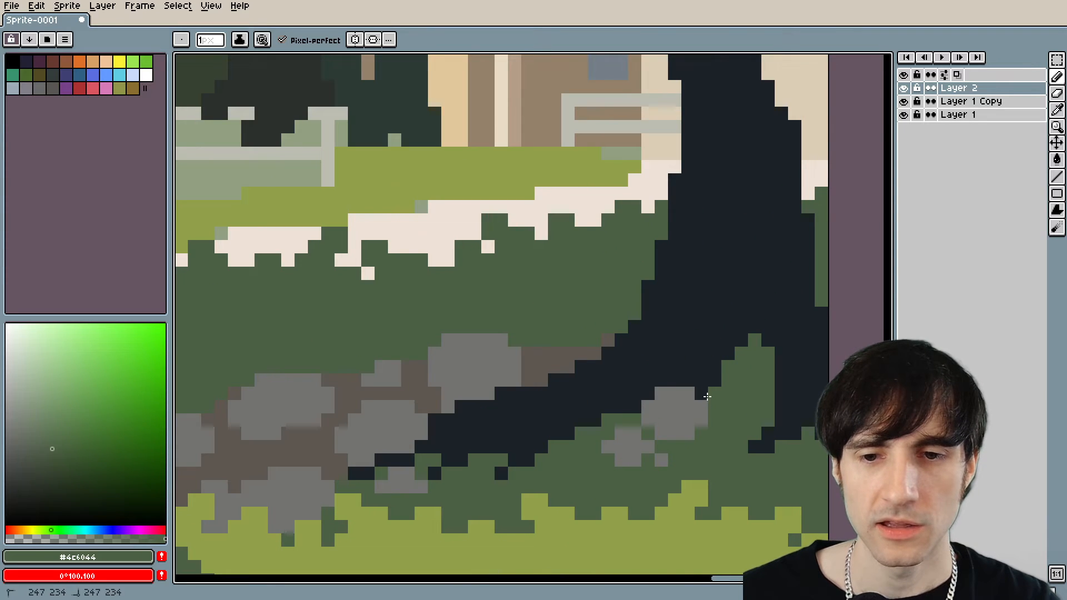
pyautogui.keyDown('alt'); pyautogui.click(746, 314); pyautogui.keyUp('alt')
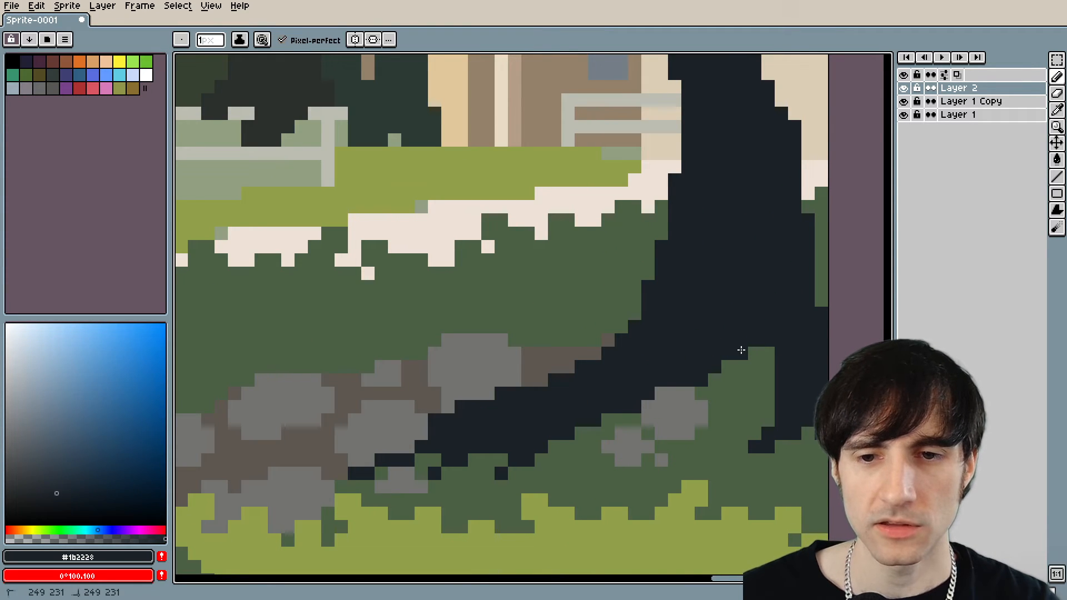
pyautogui.moveTo(741, 350)
pyautogui.mouseDown()
pyautogui.moveTo(766, 365)
pyautogui.moveTo(769, 355)
pyautogui.moveTo(743, 356)
pyautogui.mouseUp()
pyautogui.scroll(-3, 770, 375)
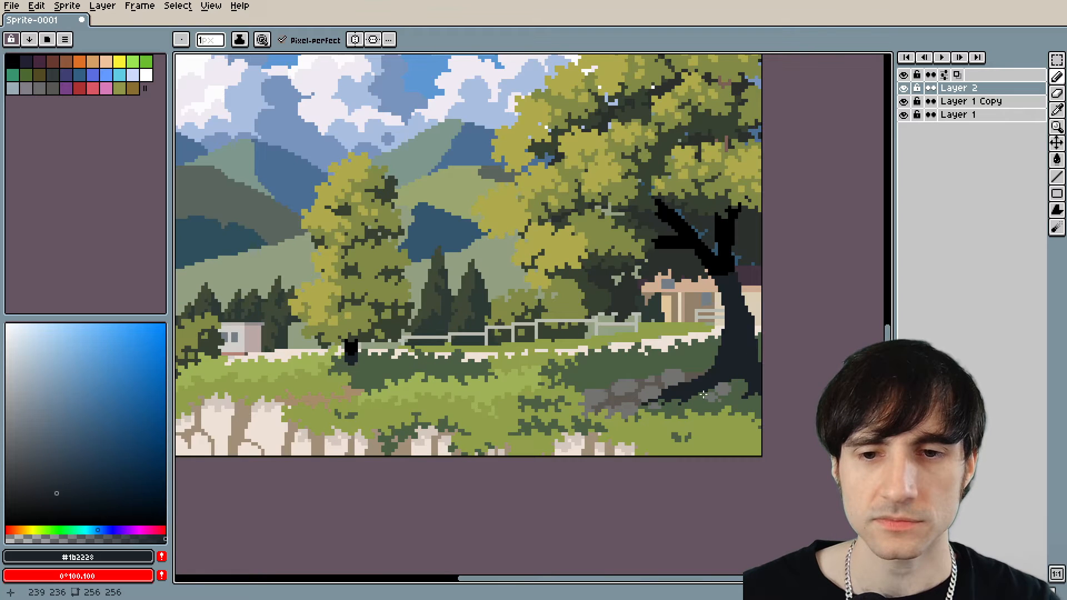
# Sample the path's brown #5f5851 and paint a brown gap between the big upper stone and the large tree's root.
pyautogui.scroll(7, 698, 385)
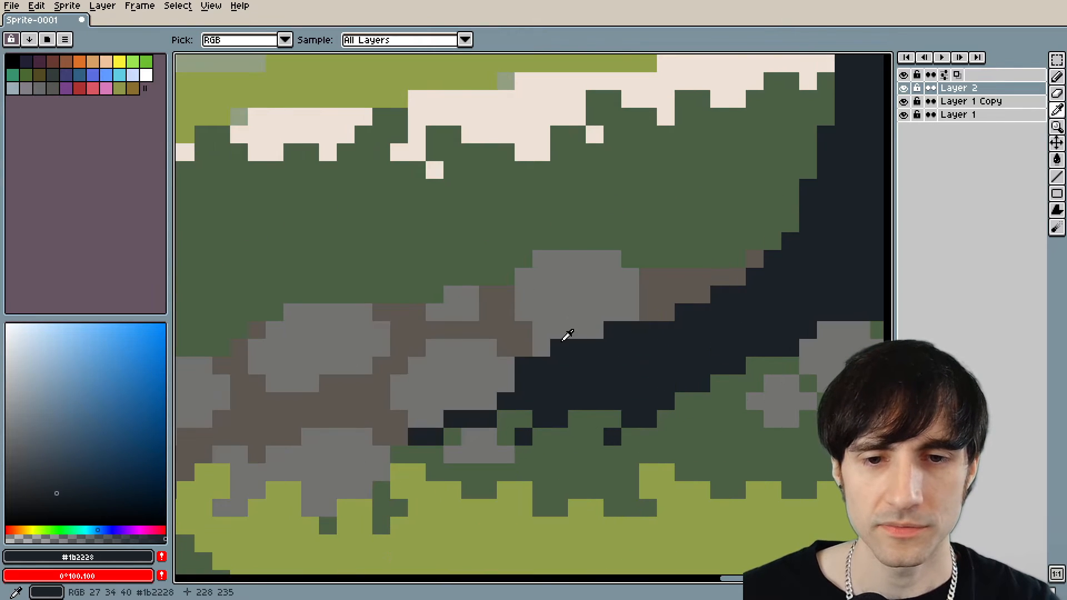
pyautogui.keyDown('alt'); pyautogui.click(521, 357); pyautogui.keyUp('alt')
pyautogui.moveTo(521, 357)
pyautogui.mouseDown()
pyautogui.moveTo(544, 364)
pyautogui.moveTo(558, 350)
pyautogui.moveTo(640, 332)
pyautogui.moveTo(523, 383)
pyautogui.mouseUp()
pyautogui.scroll(-5, 544, 383)
pyautogui.scroll(3, 629, 380)
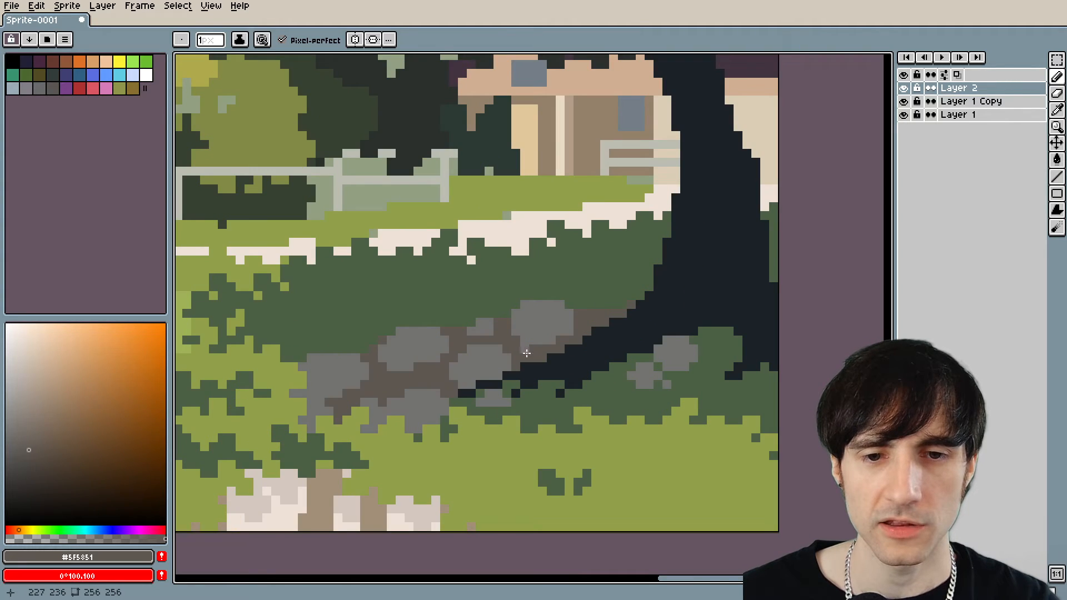
pyautogui.scroll(-3, 623, 369)
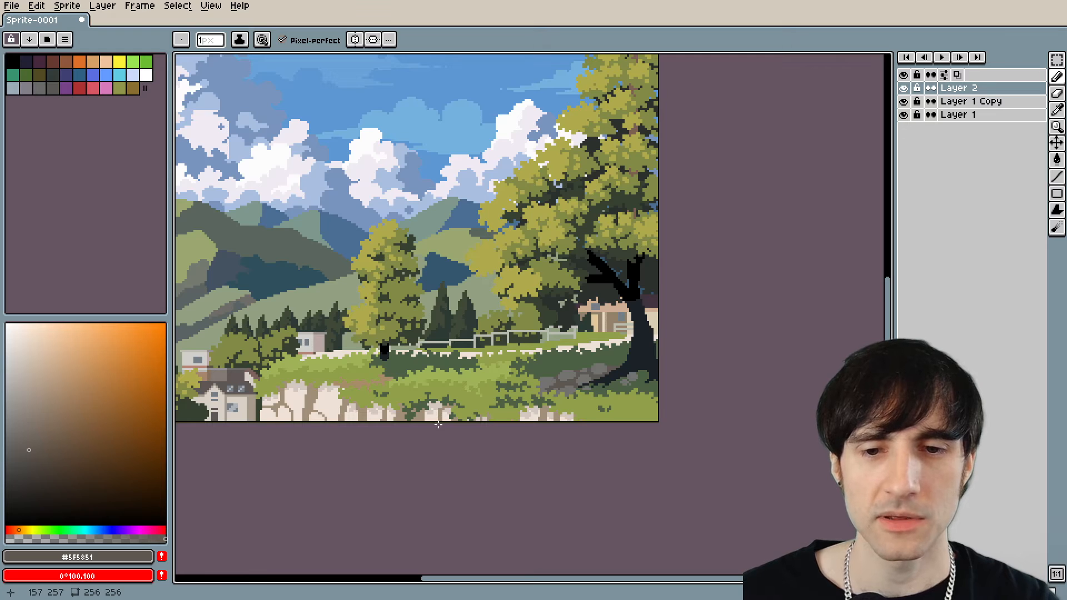
pyautogui.moveTo(542, 423); pyautogui.dragTo(694, 366)
pyautogui.moveTo(733, 337); pyautogui.dragTo(665, 359)
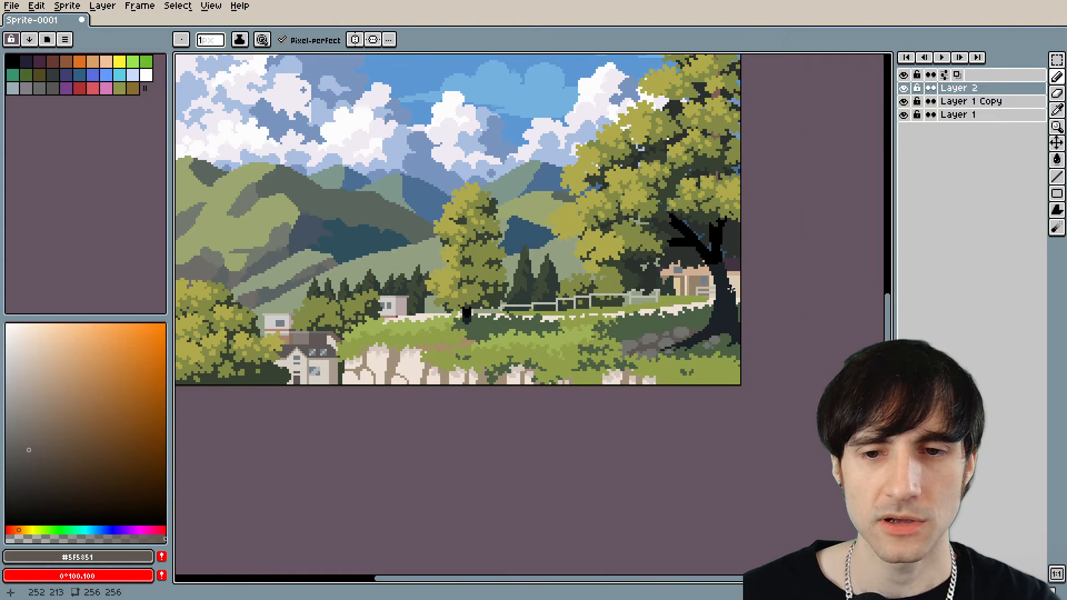
# Sample the dark grass green #4c6044 beneath the root and check the grass edge along the white path.
pyautogui.scroll(4, 650, 350)
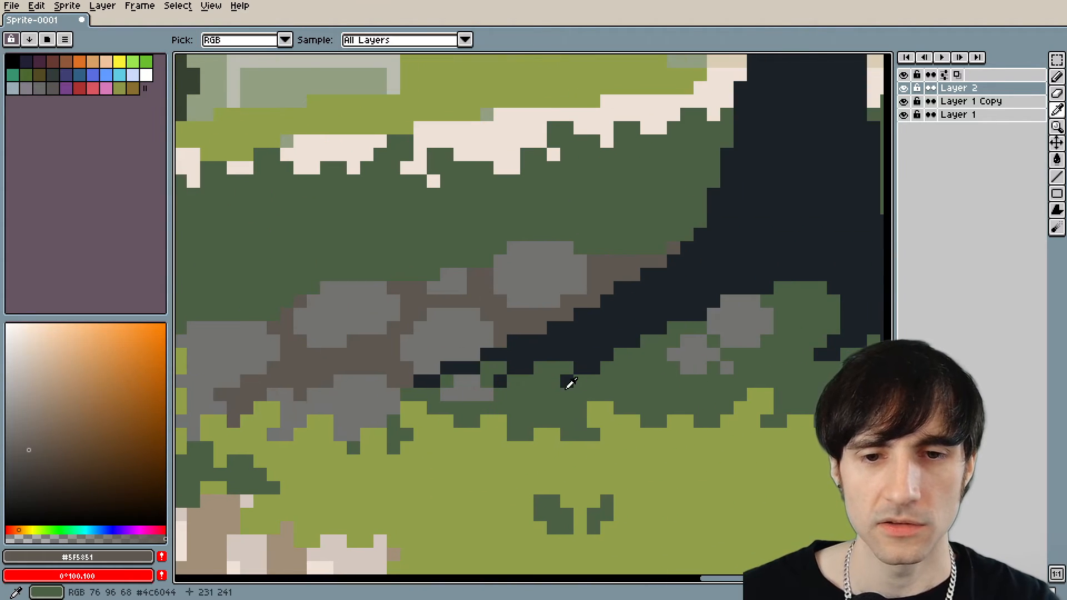
pyautogui.keyDown('alt'); pyautogui.click(598, 374); pyautogui.keyUp('alt')
pyautogui.moveTo(611, 370); pyautogui.dragTo(583, 377)
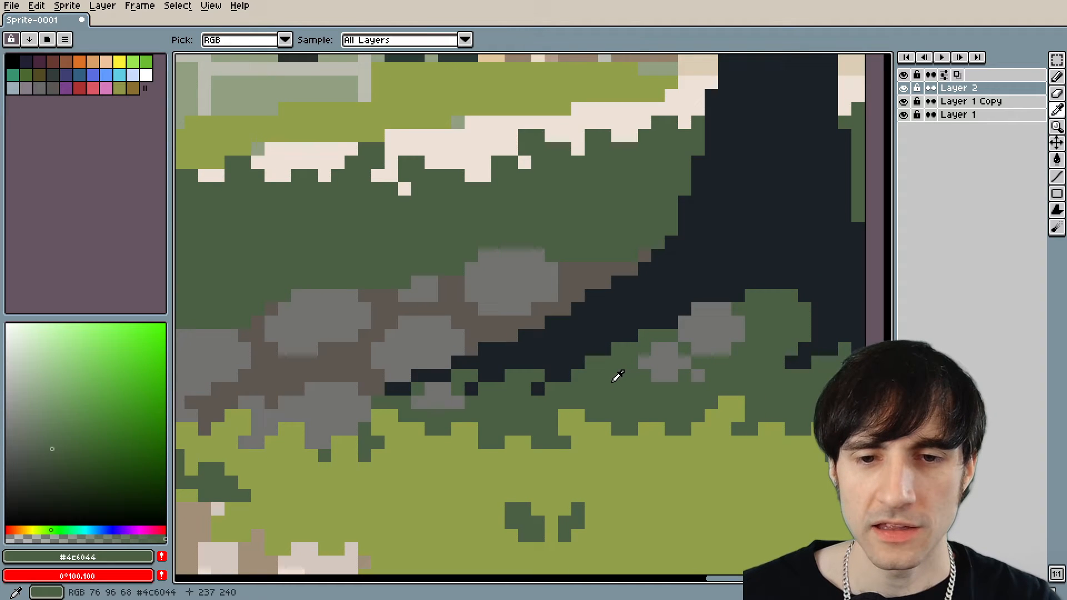
pyautogui.scroll(3, 528, 191)
pyautogui.moveTo(539, 178); pyautogui.dragTo(552, 313)
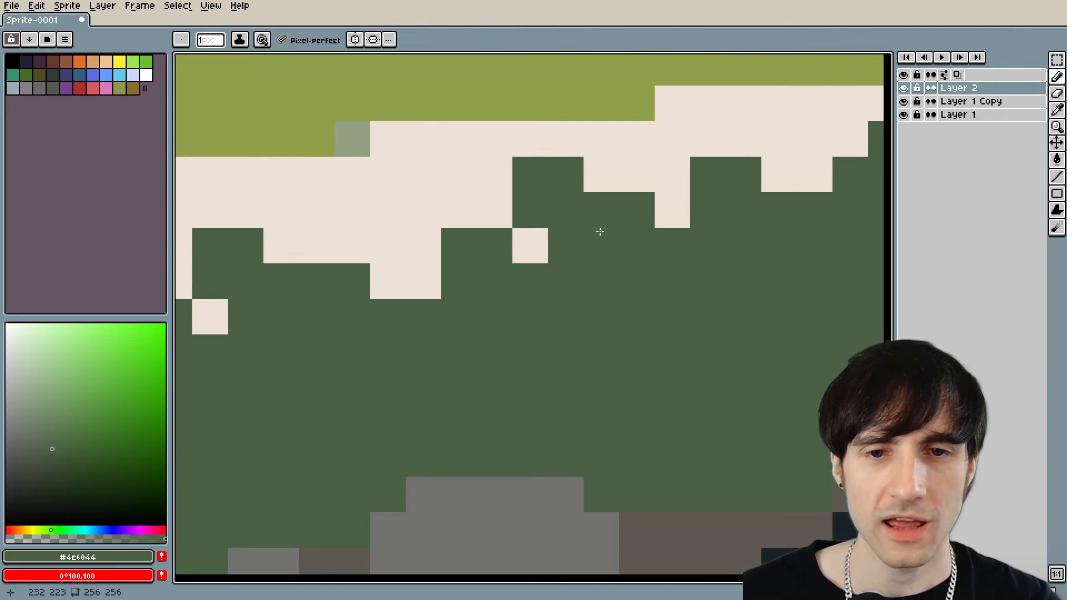
pyautogui.scroll(-6, 581, 189)
pyautogui.scroll(4, 791, 281)
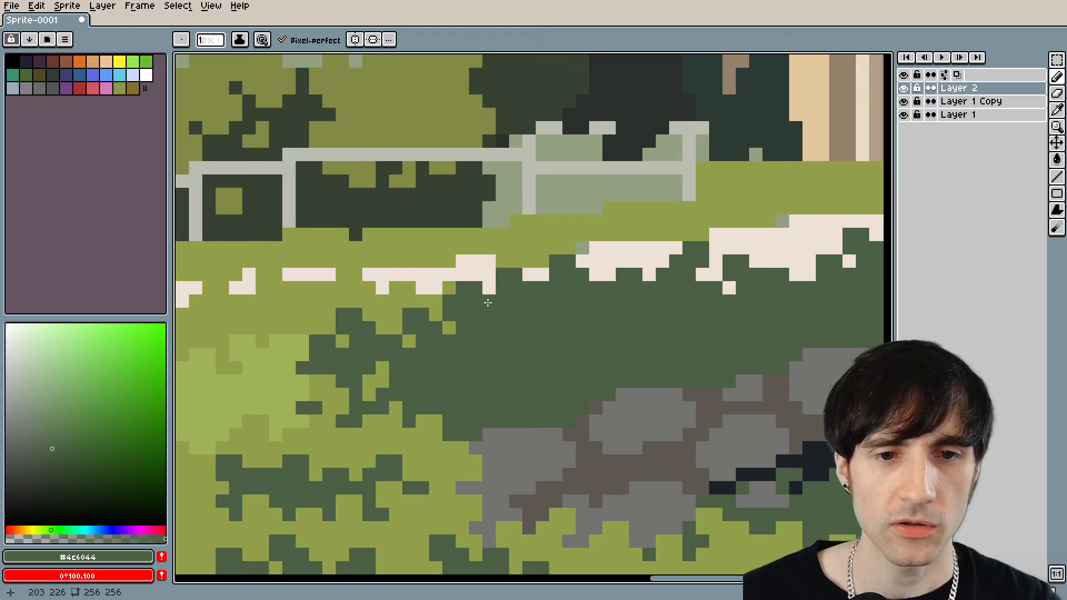
pyautogui.scroll(-3, 480, 377)
pyautogui.scroll(-1, 645, 414)
pyautogui.moveTo(621, 423); pyautogui.dragTo(453, 358)
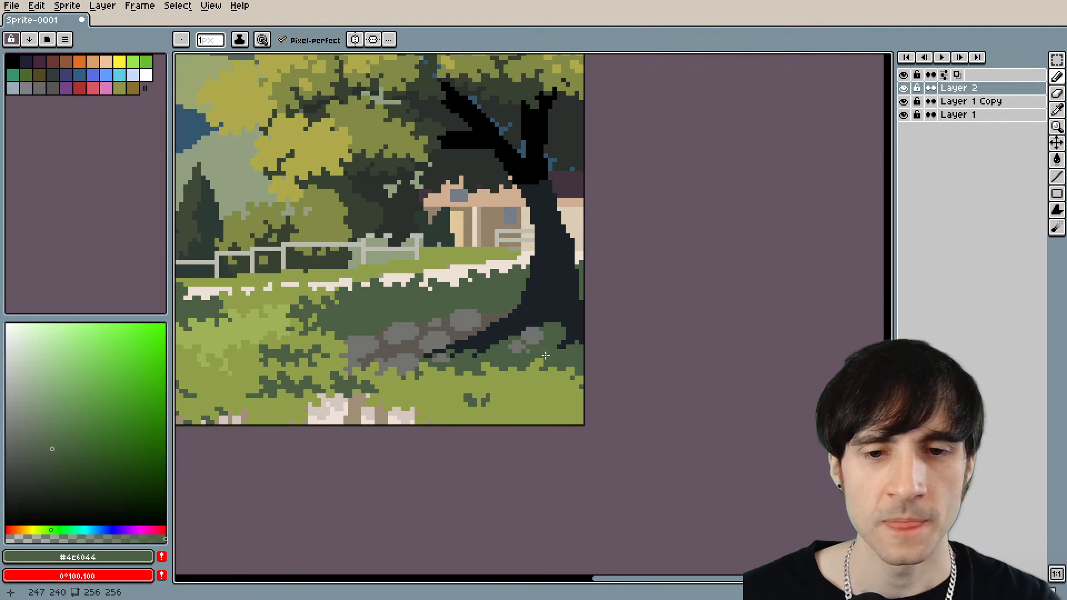
# Paint short #4c6044 grass blades rising over the large trunk's base and along the lower edge of its root.
pyautogui.scroll(1, 531, 383)
pyautogui.scroll(3, 531, 382)
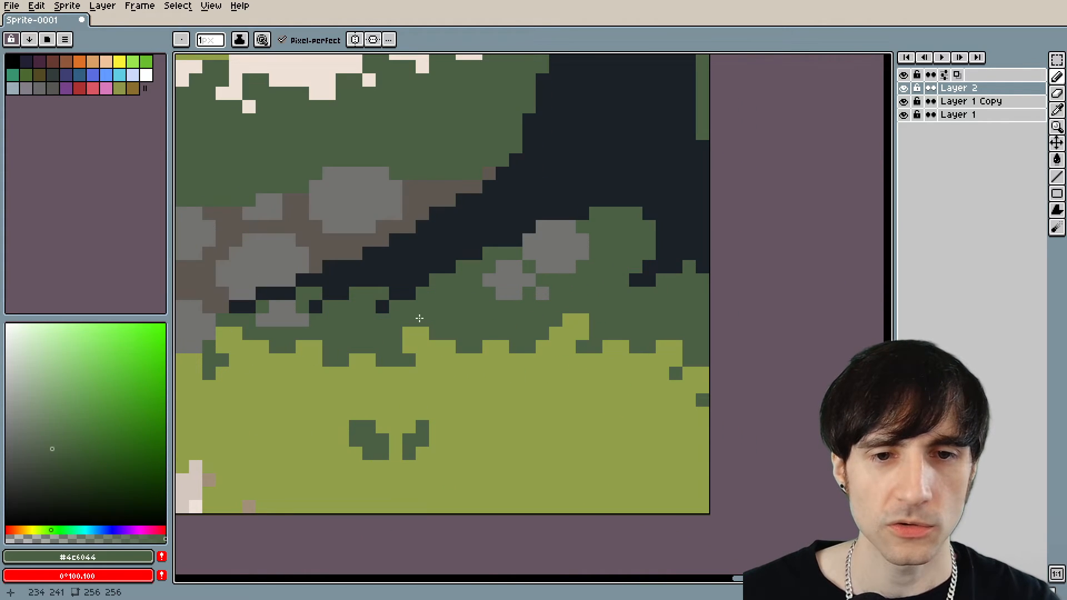
pyautogui.moveTo(567, 230); pyautogui.dragTo(532, 344)
pyautogui.scroll(1, 550, 313)
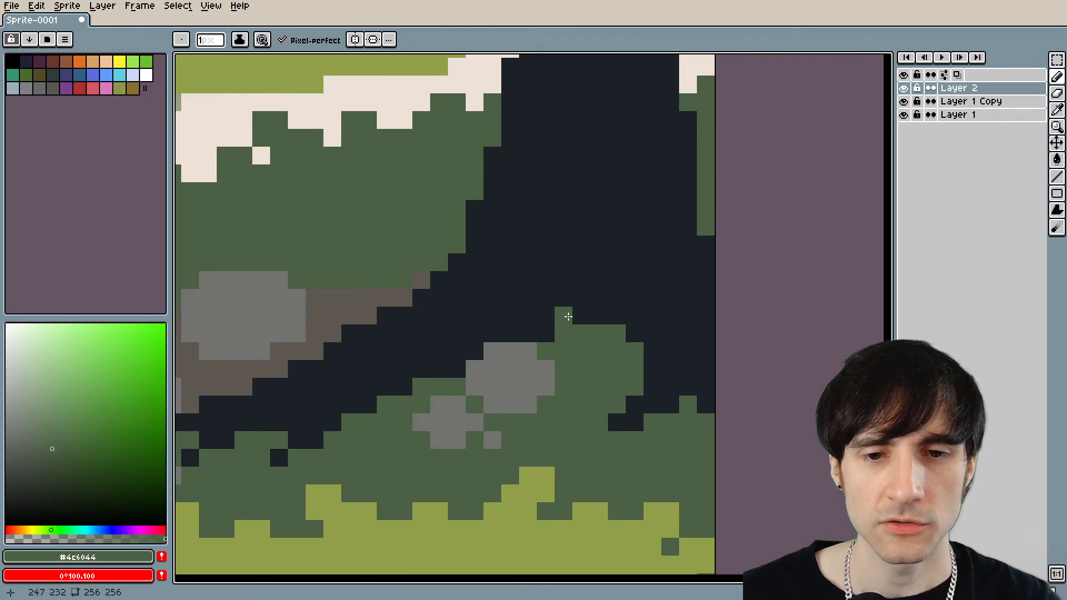
pyautogui.click(567, 315)
pyautogui.moveTo(565, 285)
pyautogui.mouseDown()
pyautogui.moveTo(565, 303)
pyautogui.moveTo(545, 261)
pyautogui.moveTo(550, 289)
pyautogui.mouseUp()
pyautogui.moveTo(599, 316); pyautogui.dragTo(610, 286)
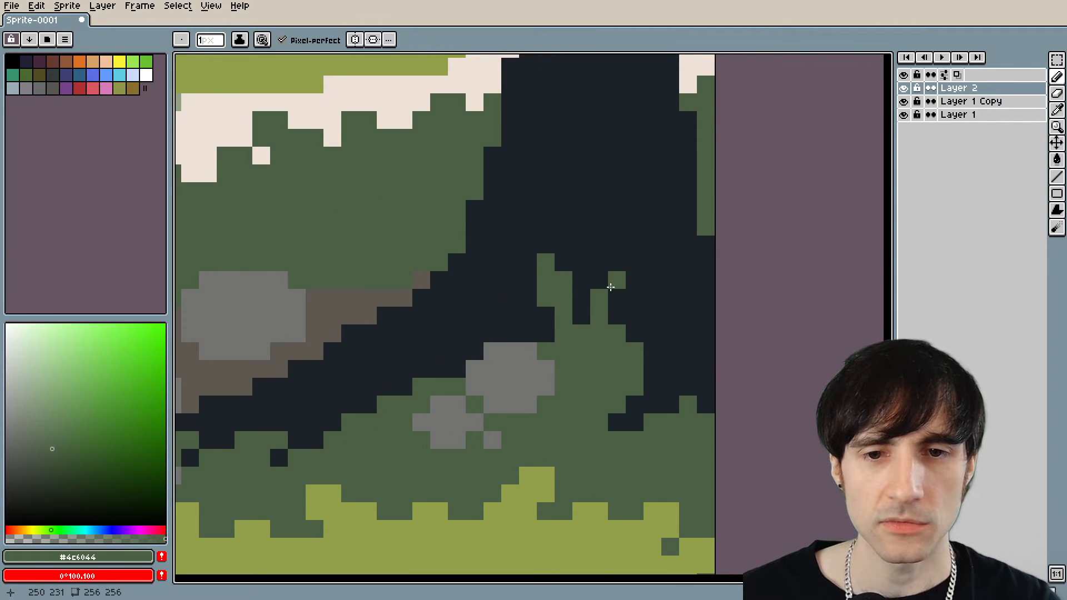
pyautogui.scroll(-2, 557, 310)
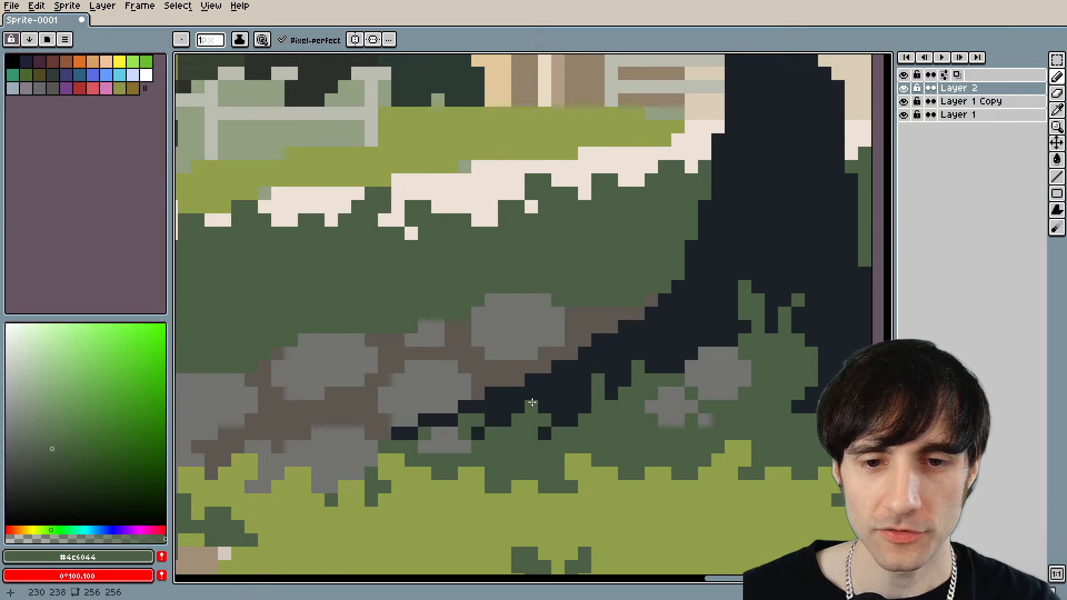
# Review the reworked tree base and stone path within the whole landscape.
pyautogui.scroll(-4, 532, 401)
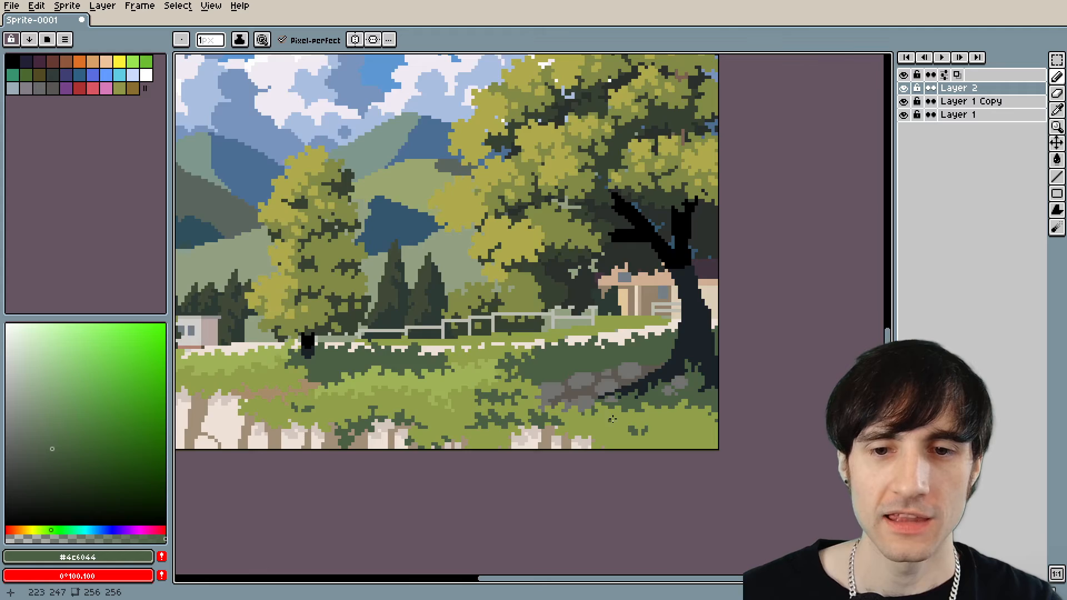
pyautogui.scroll(-1, 612, 419)
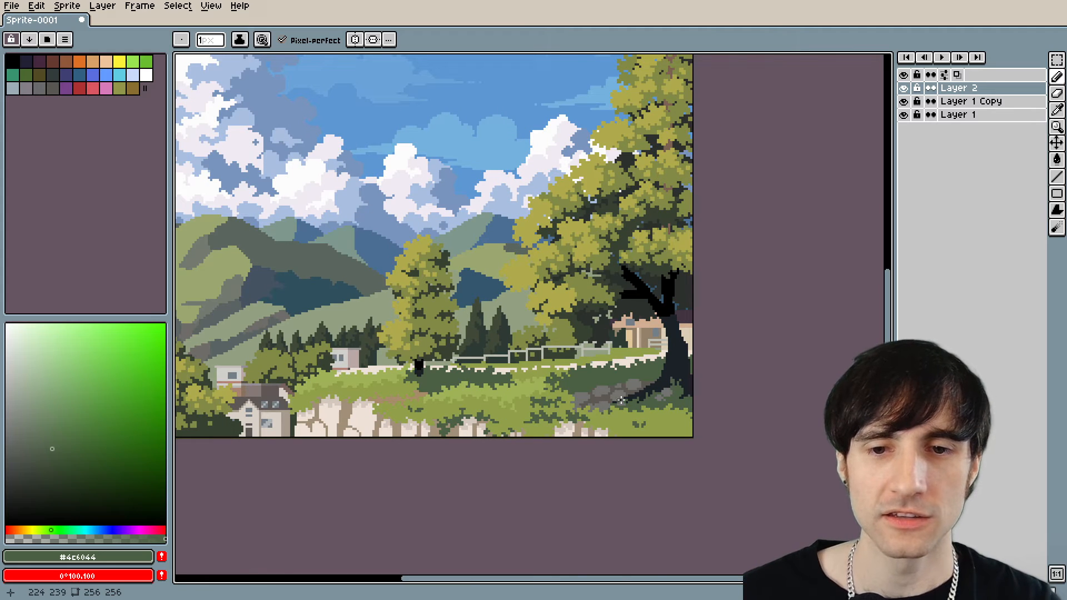
pyautogui.moveTo(547, 383); pyautogui.dragTo(587, 328)
pyautogui.moveTo(489, 334); pyautogui.dragTo(591, 353)
pyautogui.scroll(3, 511, 332)
pyautogui.scroll(-3, 590, 353)
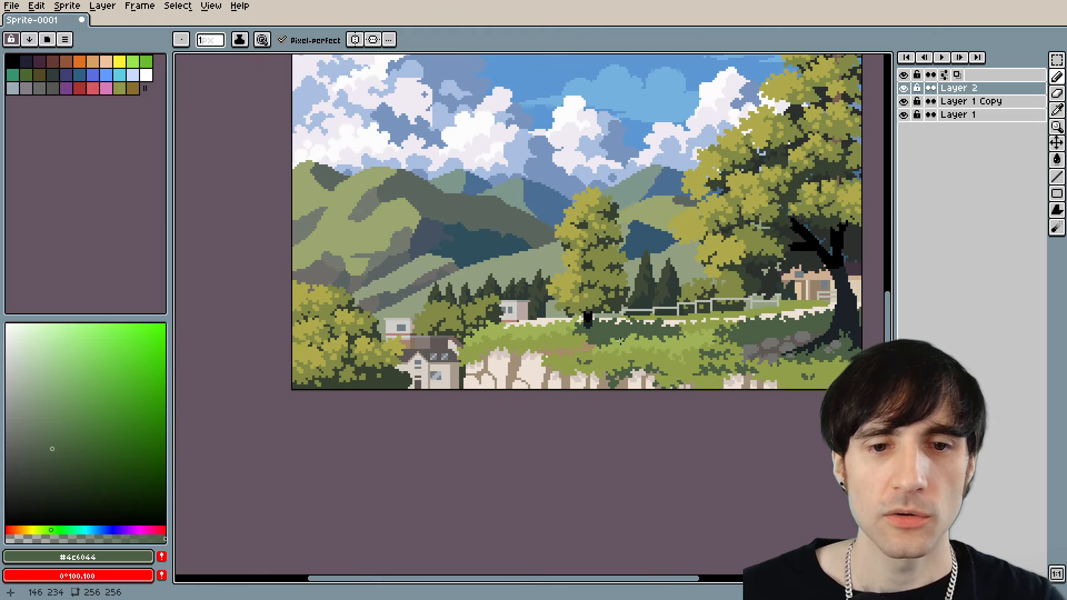
# Sample the cloud white #fefdfd and look over the clouds, sky and mountains.
pyautogui.moveTo(576, 259); pyautogui.dragTo(587, 310)
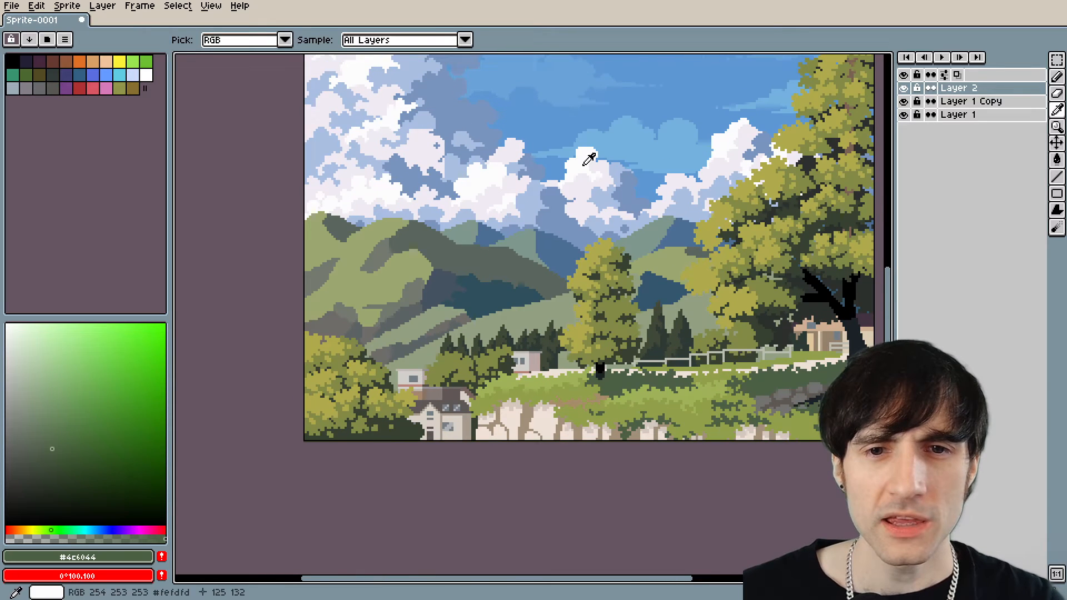
pyautogui.keyDown('alt'); pyautogui.click(584, 166); pyautogui.keyUp('alt')
pyautogui.moveTo(533, 203); pyautogui.dragTo(563, 311)
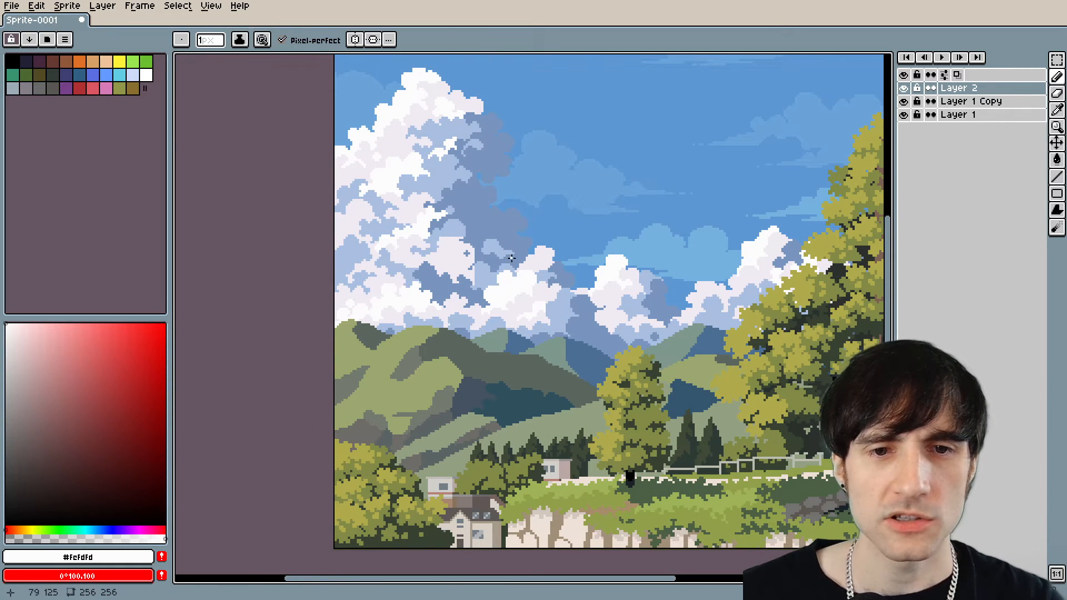
pyautogui.moveTo(511, 386); pyautogui.dragTo(474, 204)
# Sample the brown #a18f78 from the gaps between the pale wall stones and adjust it to the darker #918474.
pyautogui.scroll(1, 585, 338)
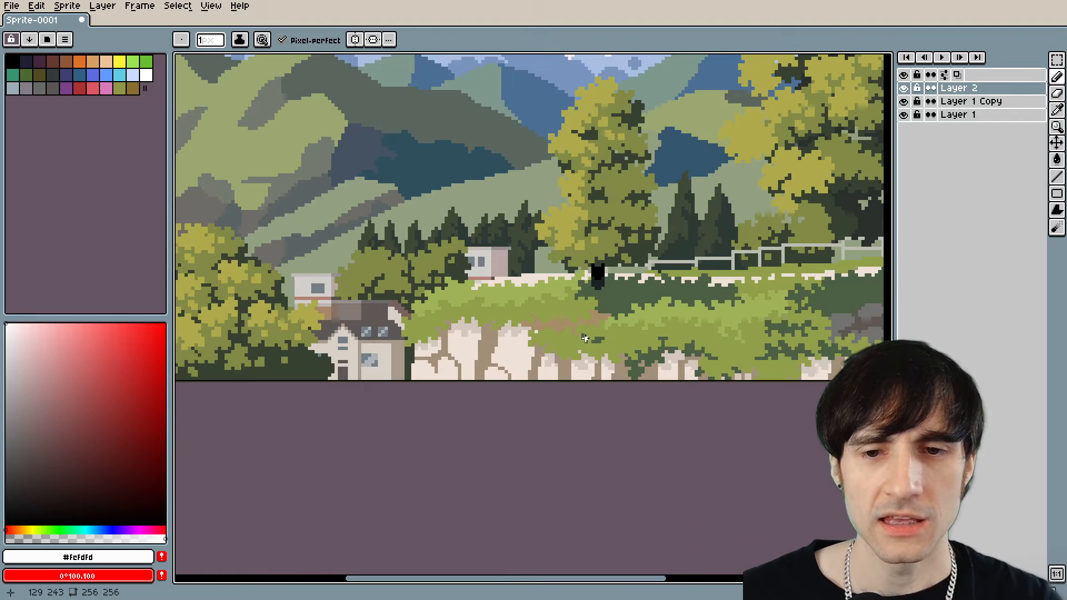
pyautogui.moveTo(598, 339); pyautogui.dragTo(480, 308)
pyautogui.scroll(2, 526, 369)
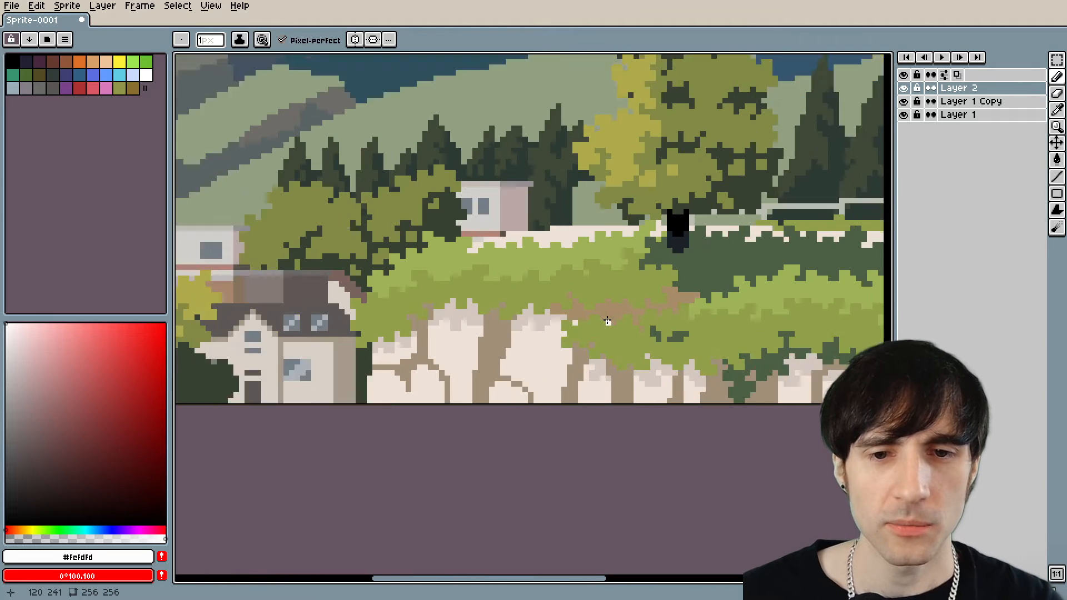
pyautogui.scroll(-1, 546, 397)
pyautogui.scroll(1, 439, 342)
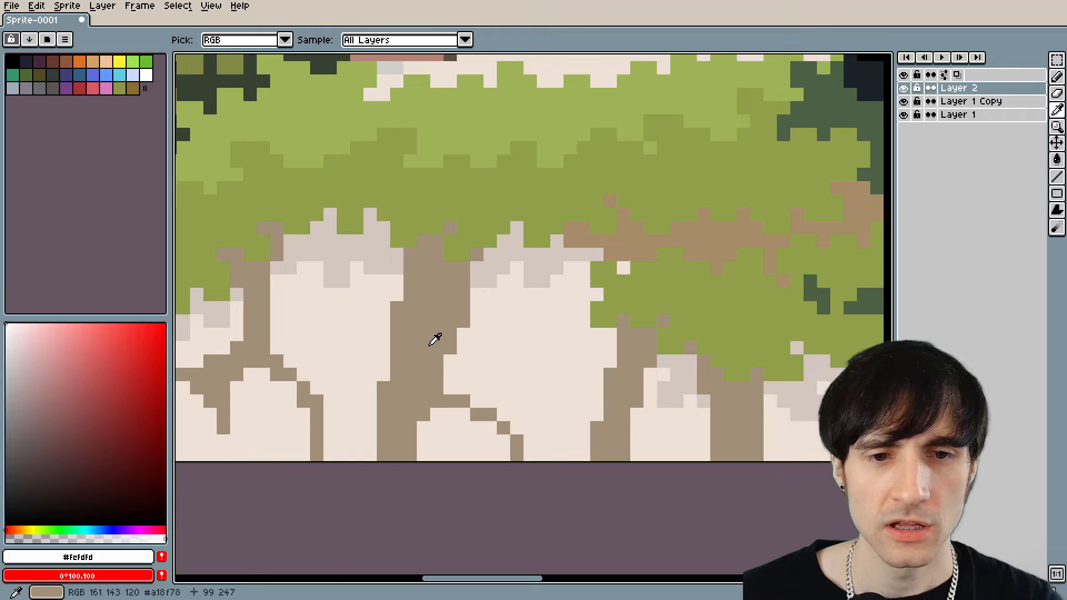
pyautogui.keyDown('alt'); pyautogui.click(431, 335); pyautogui.keyUp('alt')
pyautogui.scroll(1, 425, 336)
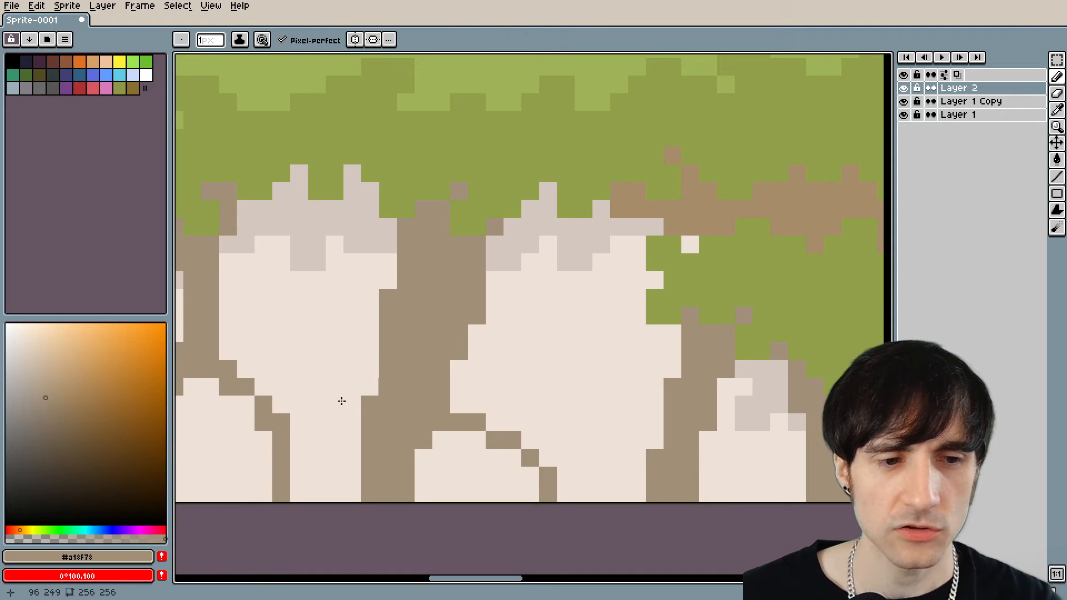
pyautogui.click(41, 410)
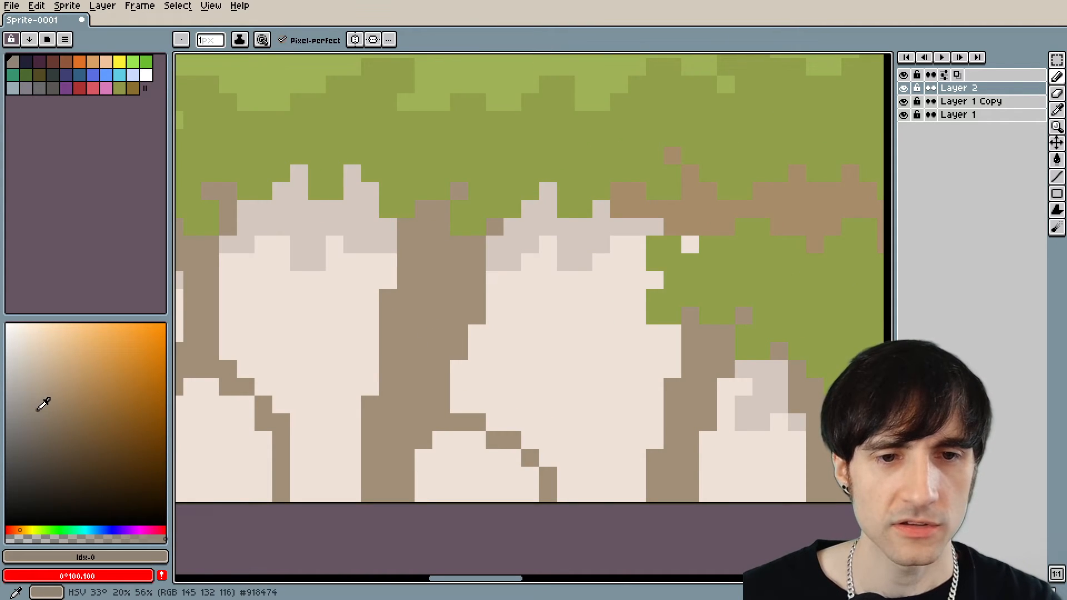
# Try to bucket-fill the gap between the two large wall stones with #918474 on Layer 2.
pyautogui.scroll(-5, 467, 386)
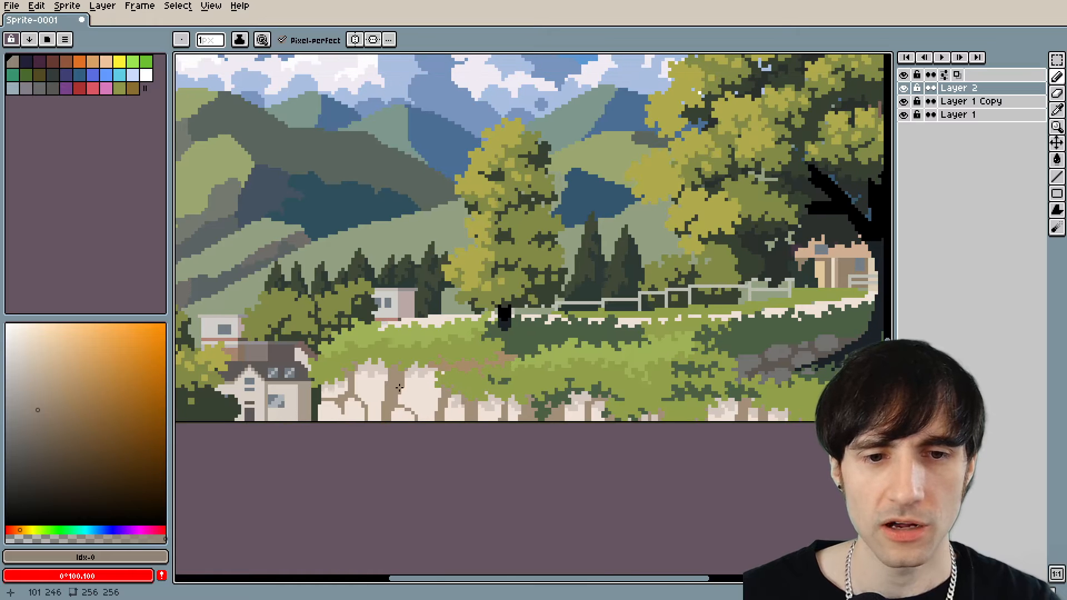
pyautogui.press('g')
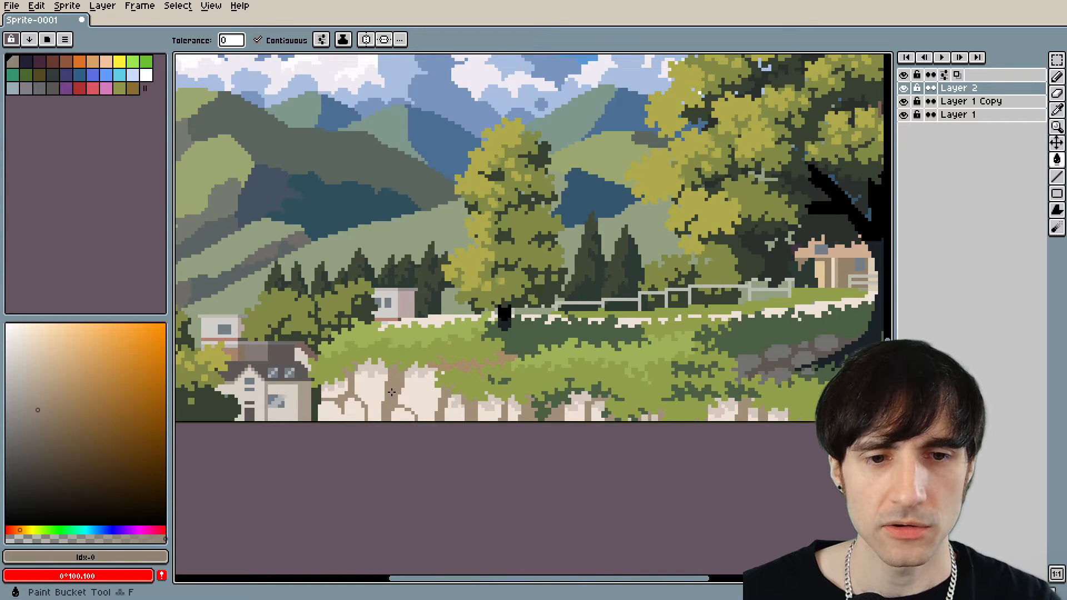
pyautogui.click(394, 377)
pyautogui.hotkey('ctrl', 'z')
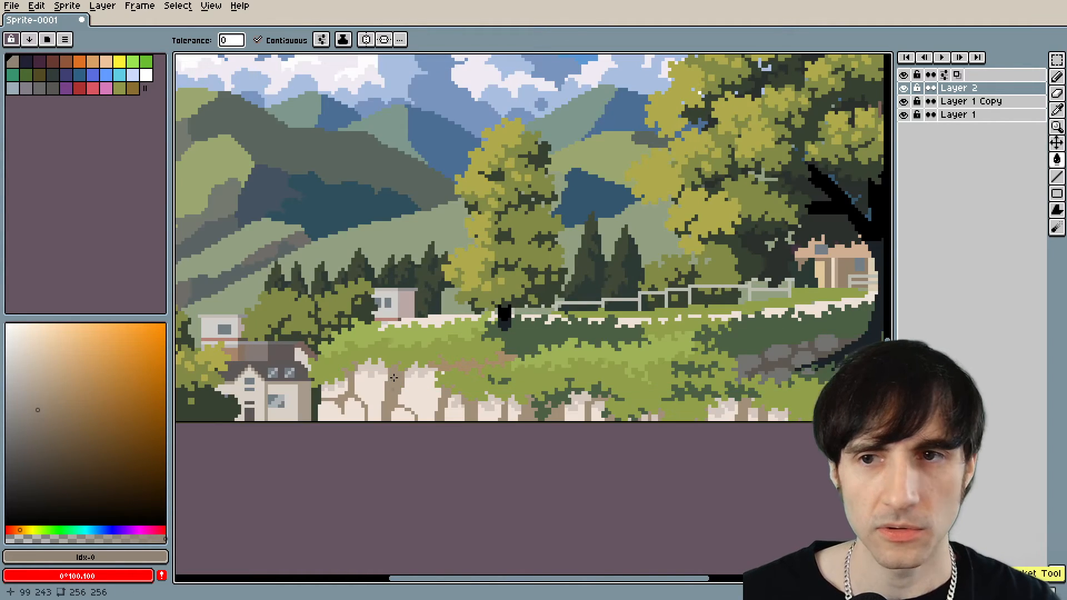
# Merge Layer 2 down into Layer 1 Copy and recolour all the wall gaps #918474 with non-contiguous fill.
pyautogui.rightClick(960, 90)
pyautogui.click(977, 199)
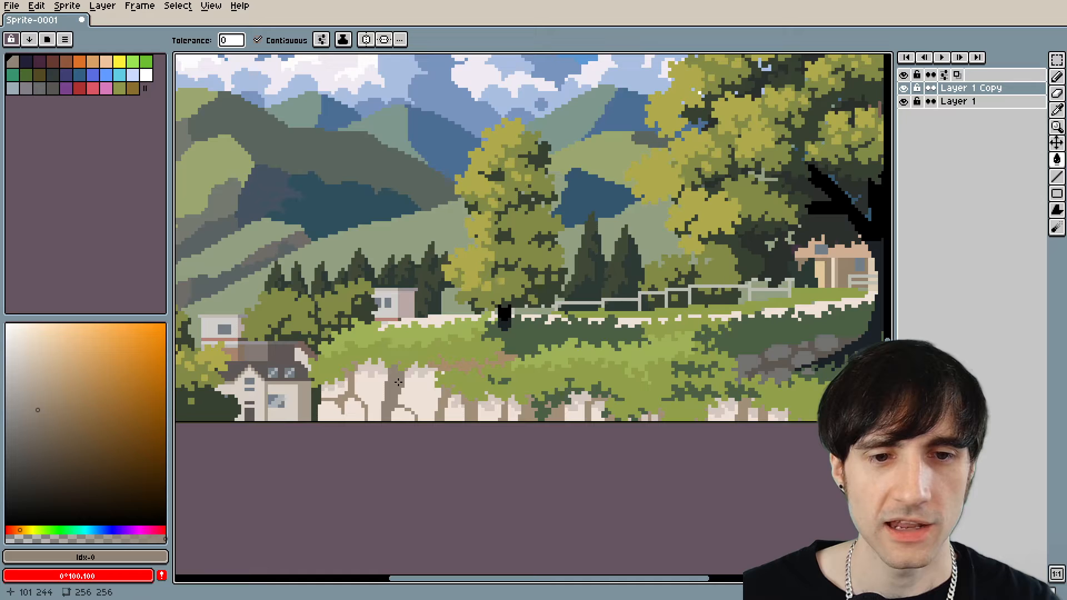
pyautogui.click(260, 40)
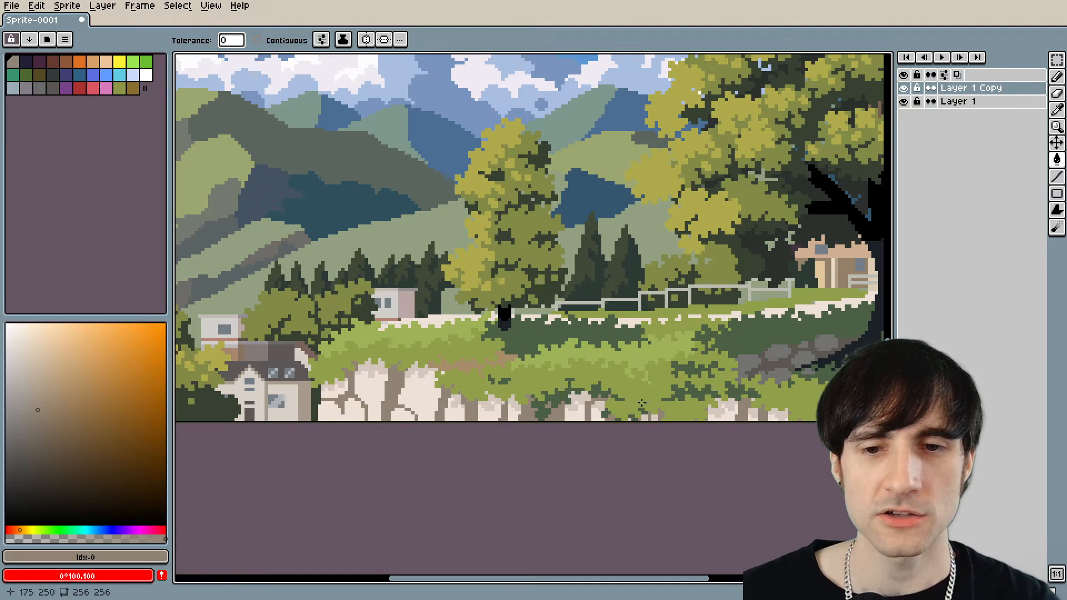
pyautogui.scroll(-1, 437, 421)
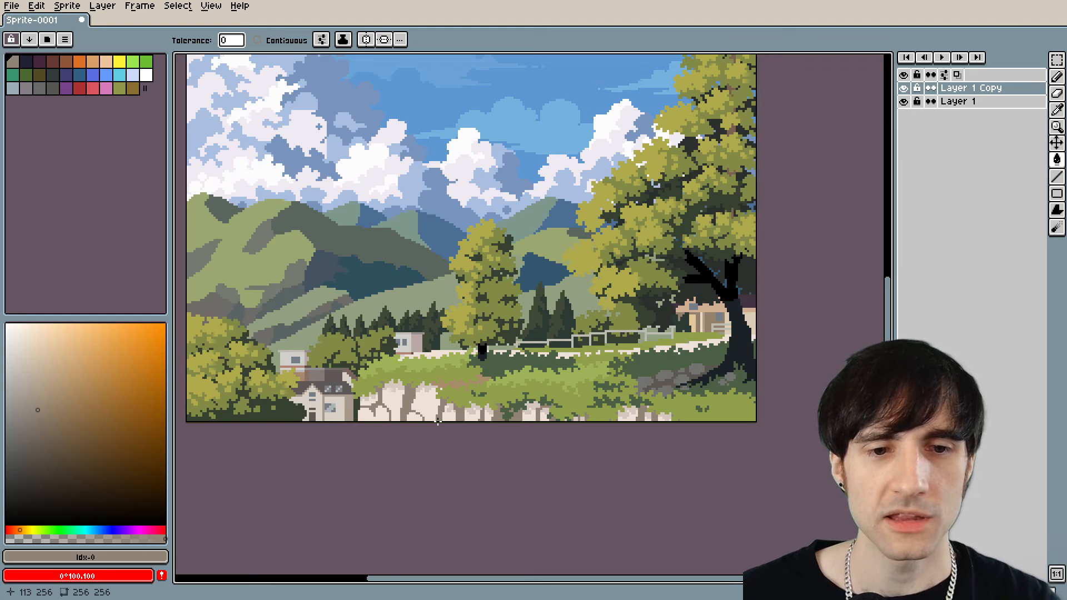
pyautogui.scroll(1, 437, 421)
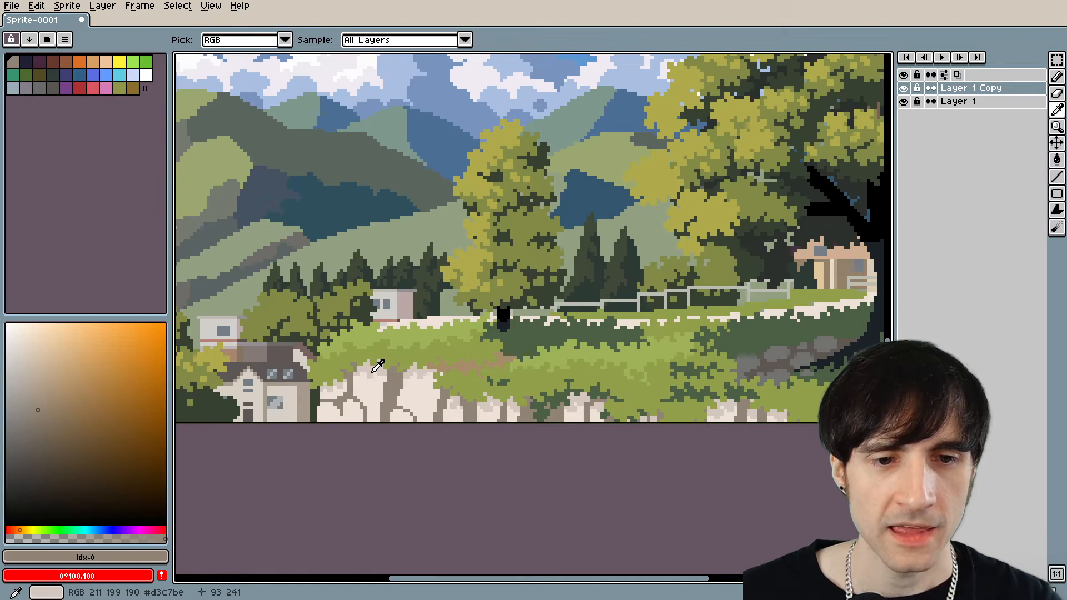
# Recolour the shaded tops of the wall stones #cbbeb4 and fill their light faces with a slightly darker beige.
pyautogui.keyDown('alt'); pyautogui.click(399, 396); pyautogui.keyUp('alt')
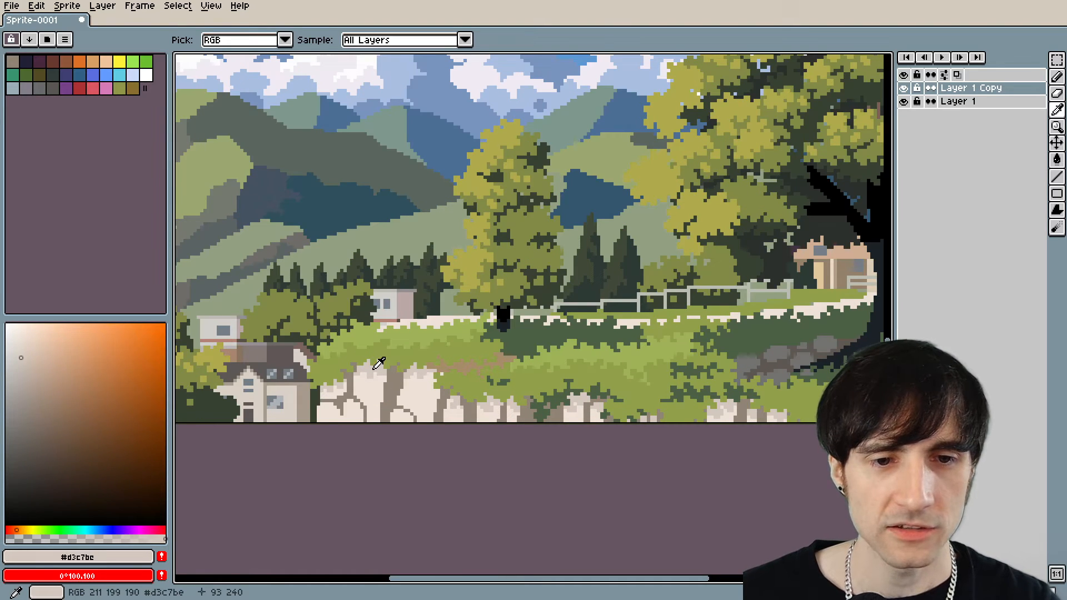
pyautogui.click(23, 365)
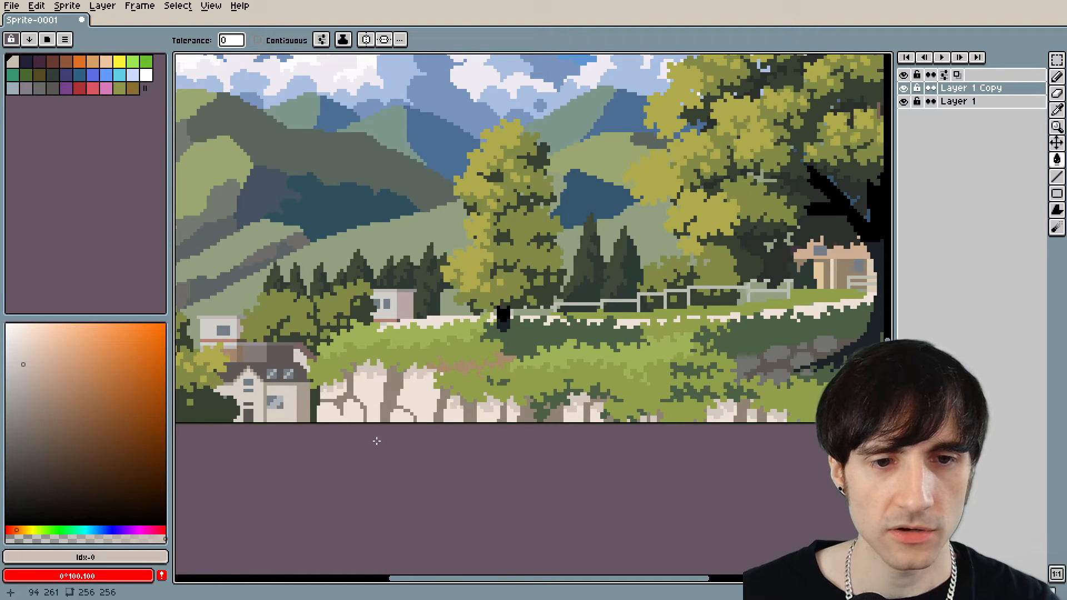
pyautogui.keyDown('alt'); pyautogui.click(367, 384); pyautogui.keyUp('alt')
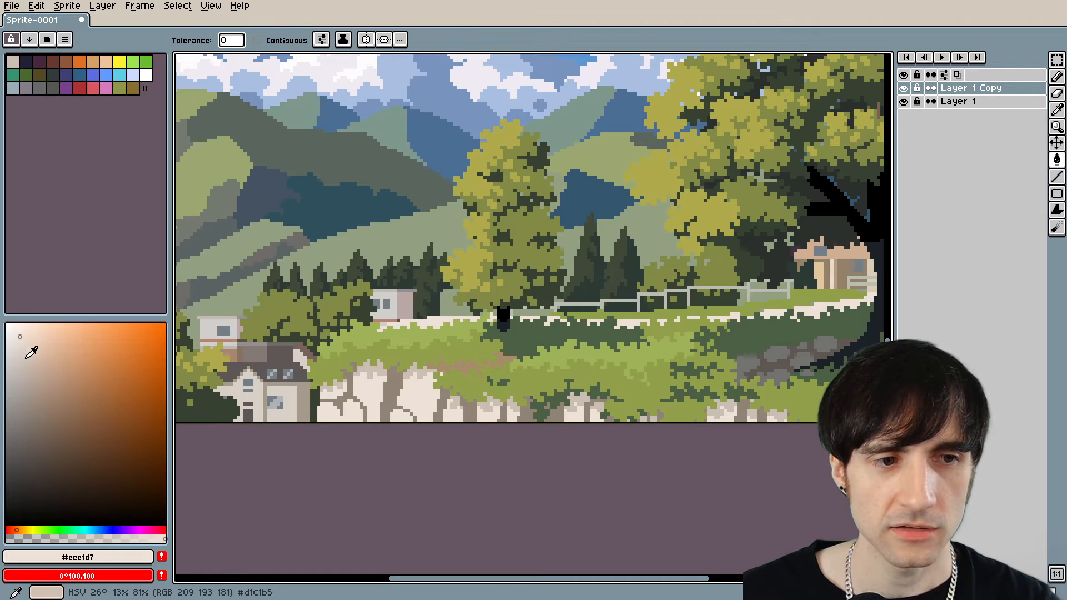
pyautogui.click(22, 342)
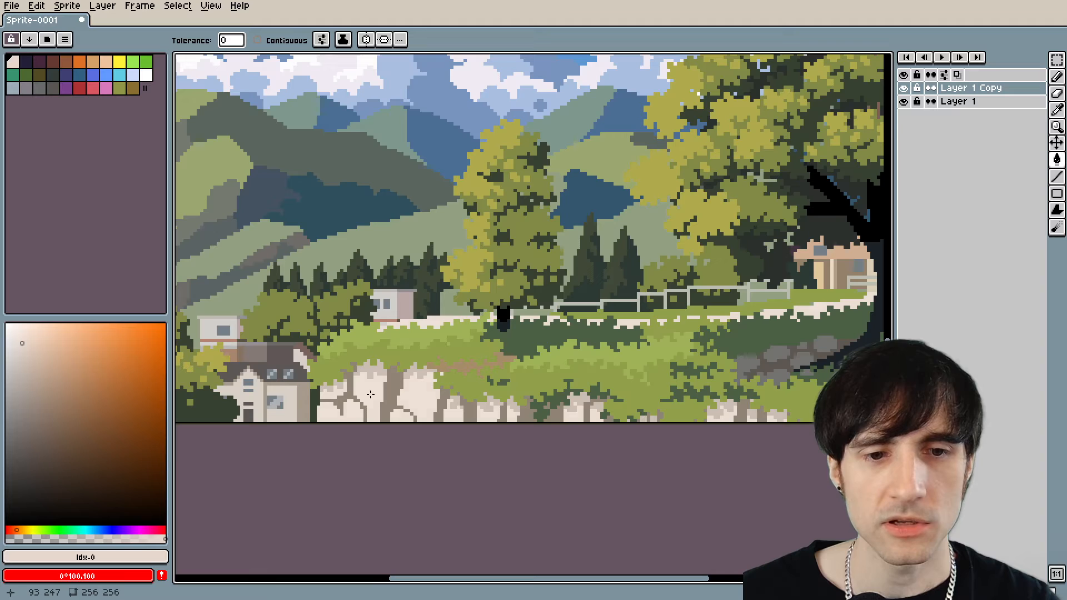
# Darken the wall stones' light faces a little more and recolour their shaded tops #baada3.
pyautogui.scroll(-4, 448, 430)
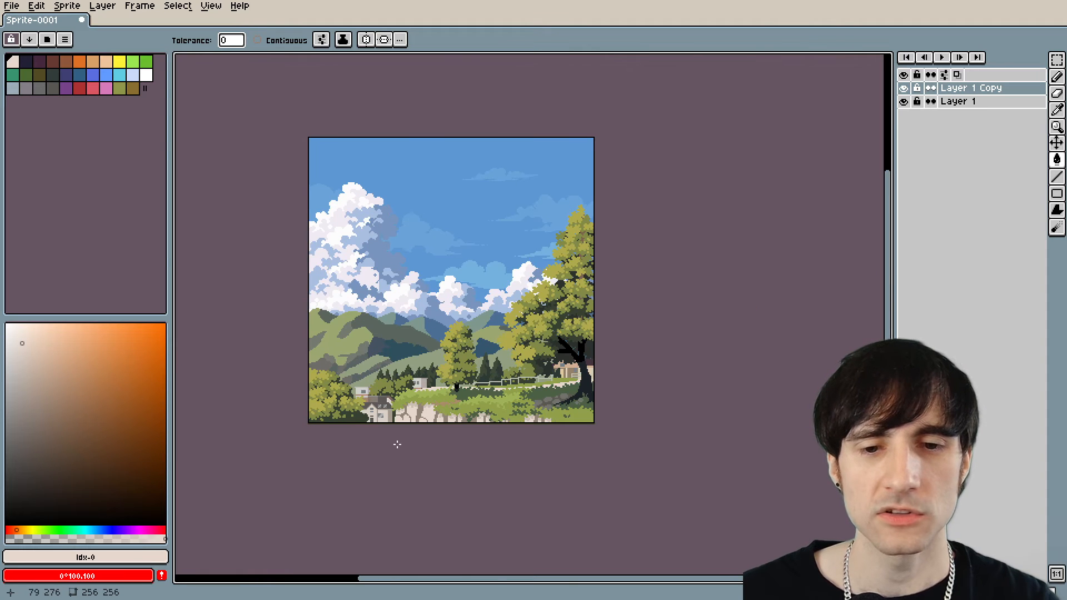
pyautogui.scroll(2, 397, 444)
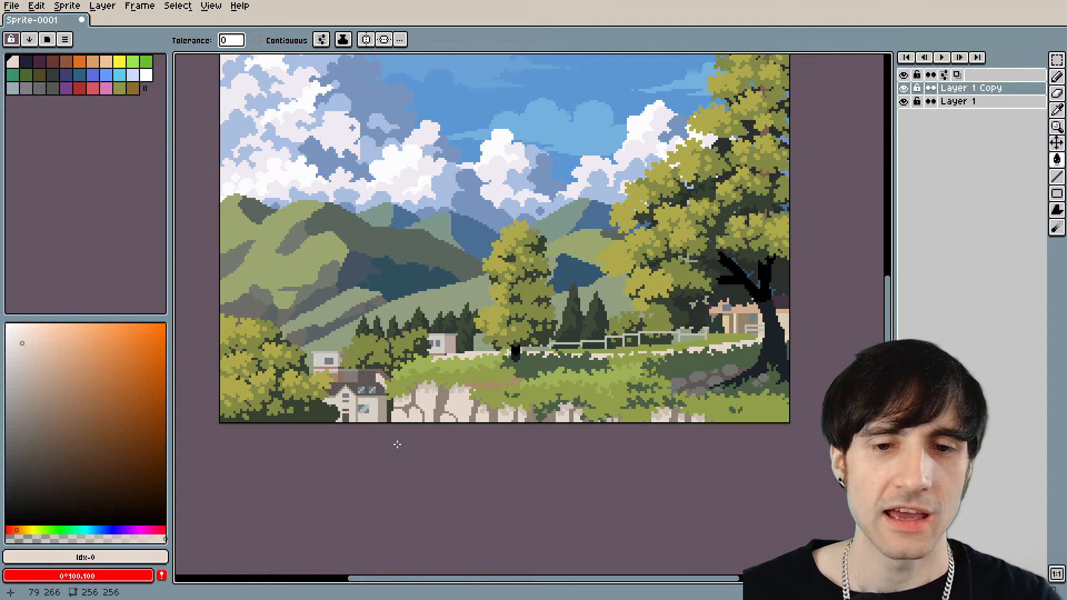
pyautogui.scroll(2, 406, 446)
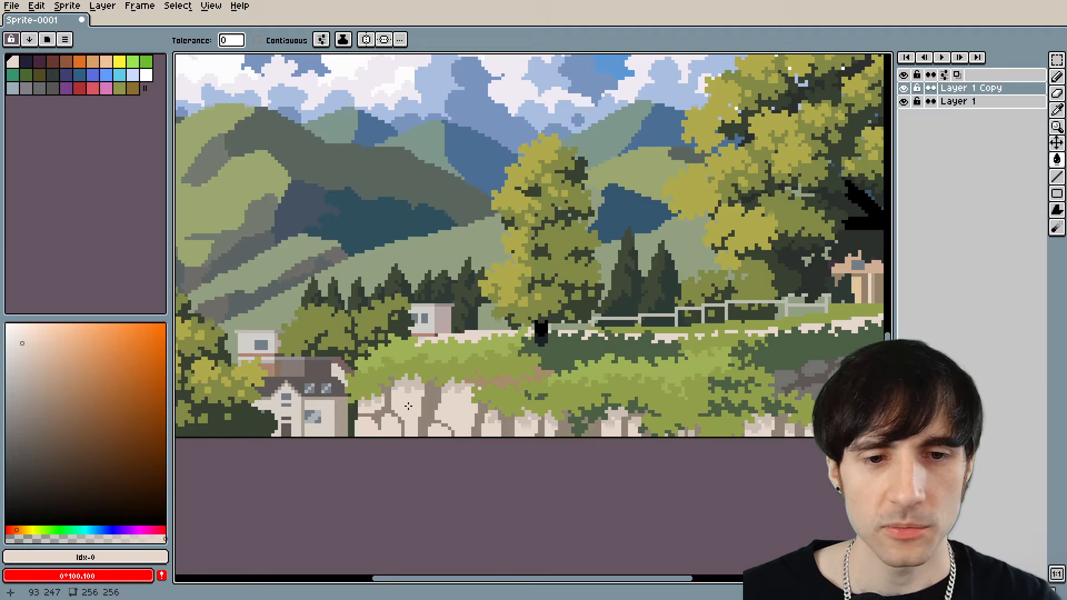
pyautogui.click(25, 351)
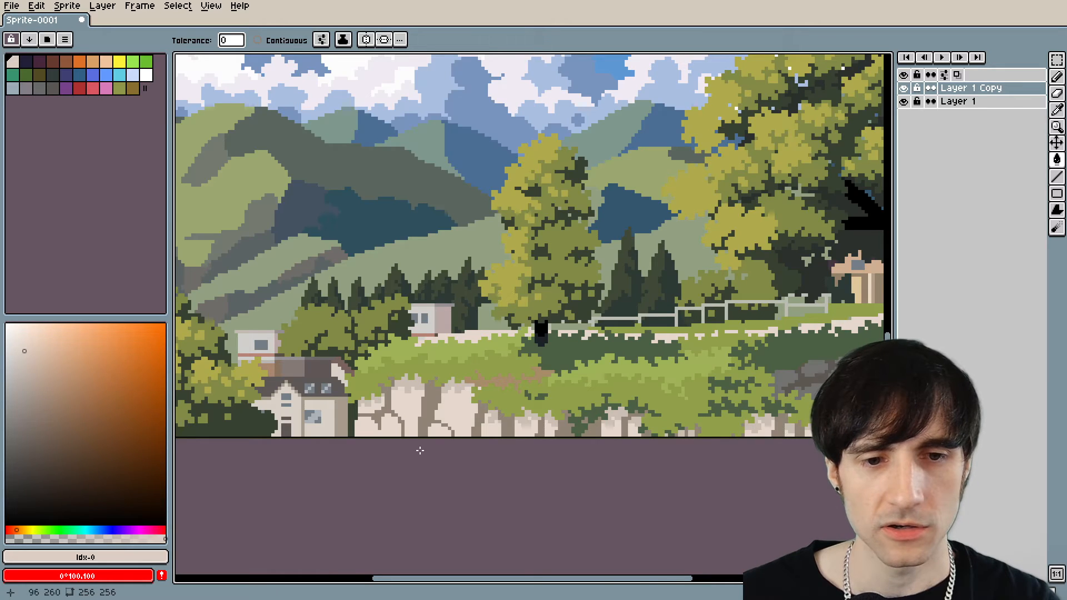
pyautogui.keyDown('alt'); pyautogui.click(405, 378); pyautogui.keyUp('alt')
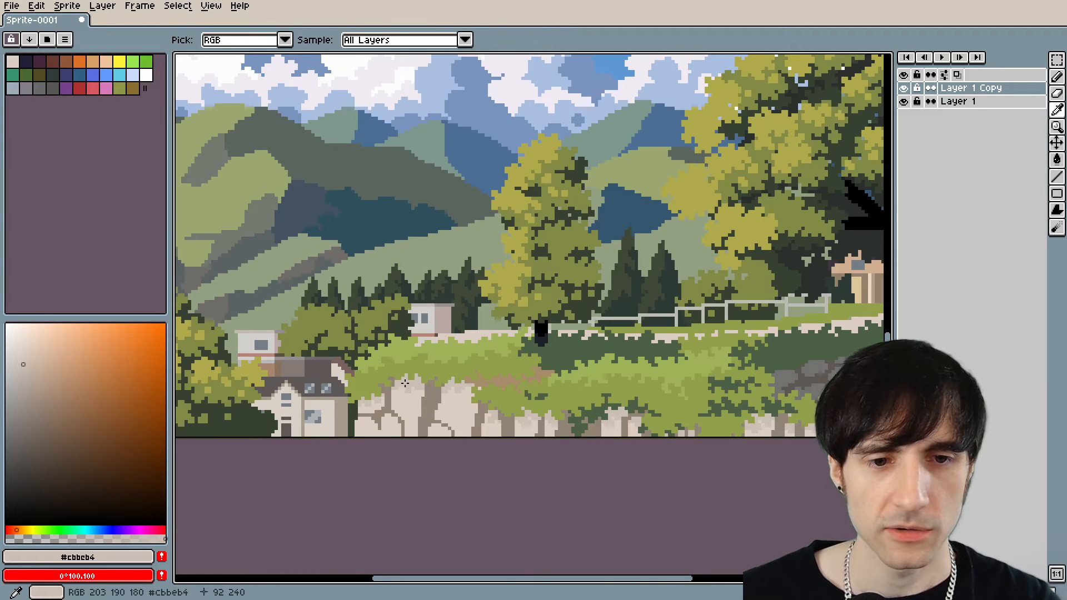
pyautogui.click(26, 378)
pyautogui.click(406, 383)
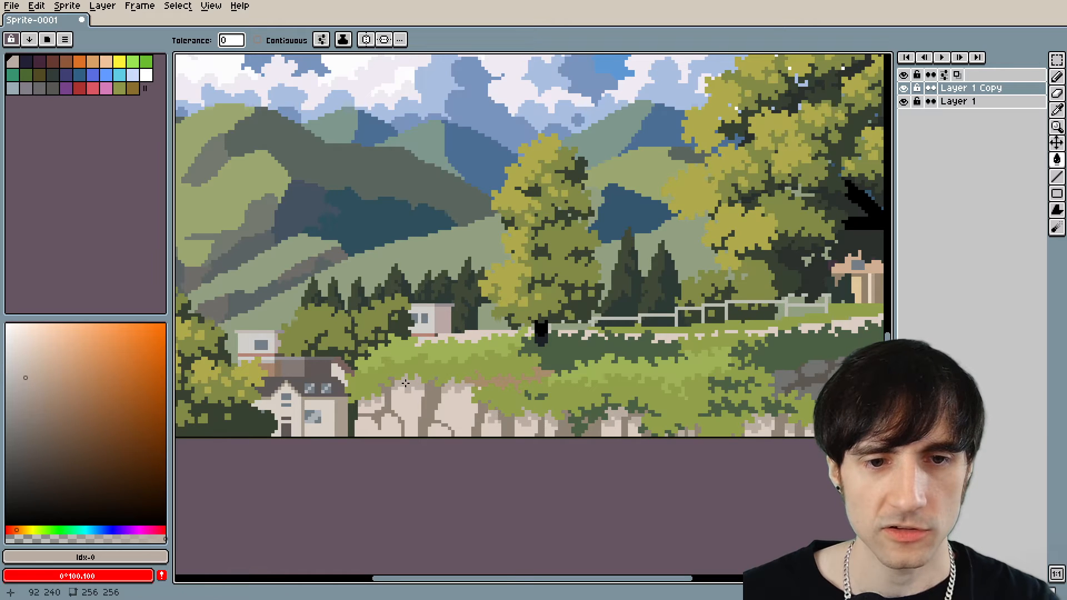
# Sample the wall gaps' #918474 and refill the gaps with a darker grey-brown, checking the wall within the landscape.
pyautogui.keyDown('alt'); pyautogui.click(389, 405); pyautogui.keyUp('alt')
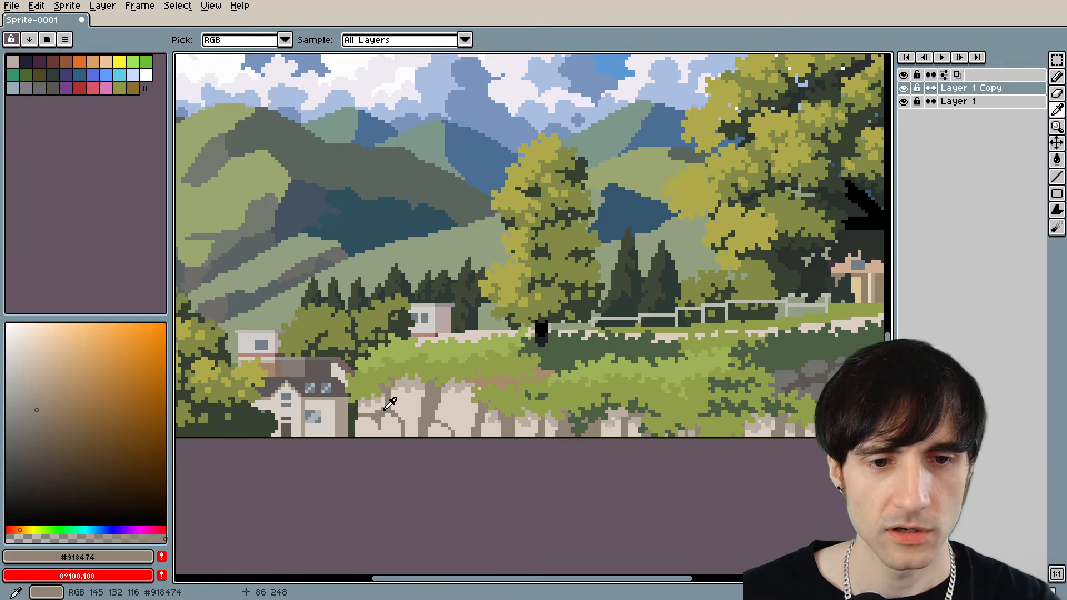
pyautogui.click(39, 422)
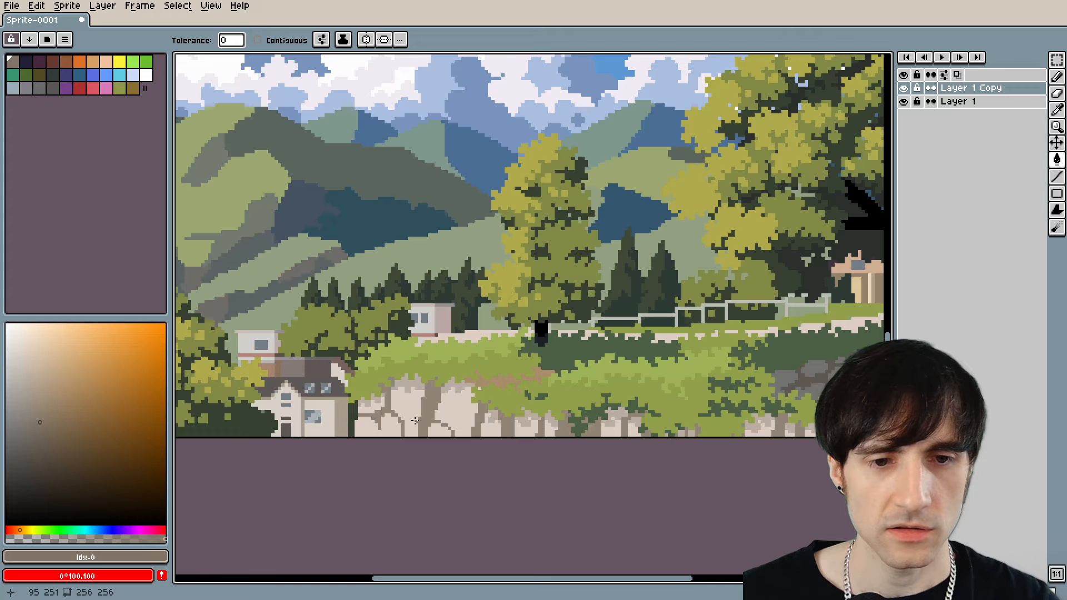
pyautogui.click(385, 410)
pyautogui.scroll(-3, 519, 459)
pyautogui.scroll(2, 519, 459)
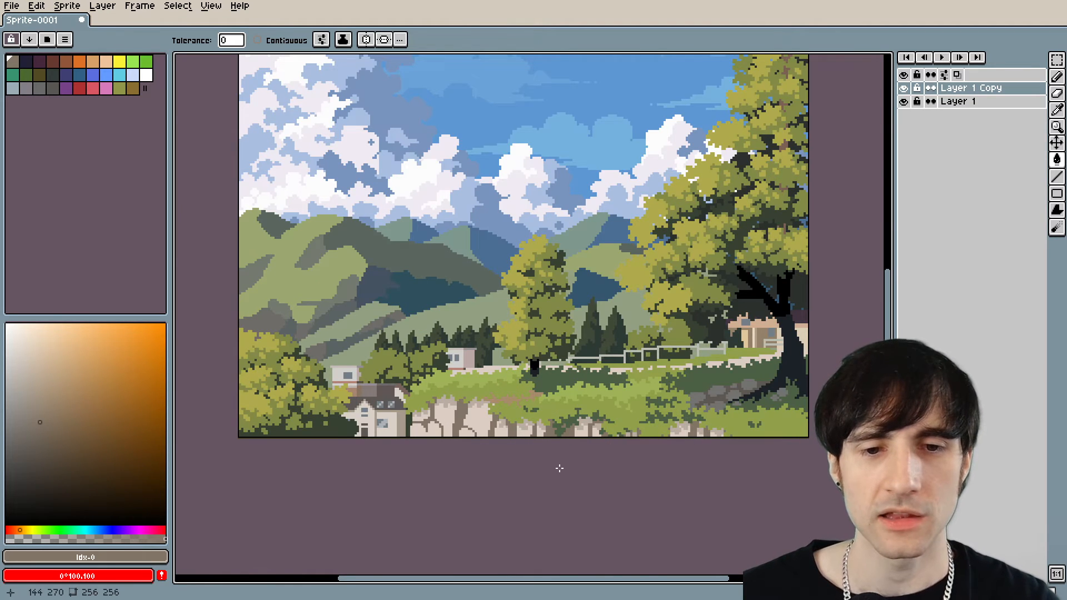
pyautogui.scroll(2, 559, 468)
# Sample #baada3 from the wall stones' shaded tops and refill them with a darker taupe.
pyautogui.keyDown('alt'); pyautogui.click(409, 378); pyautogui.keyUp('alt')
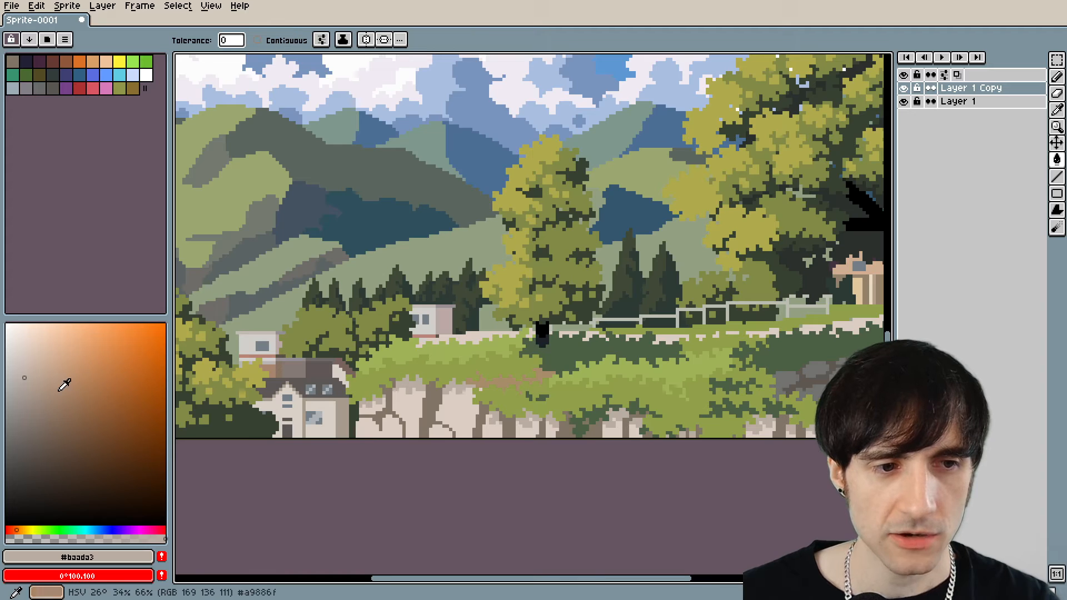
pyautogui.click(29, 391)
pyautogui.click(404, 384)
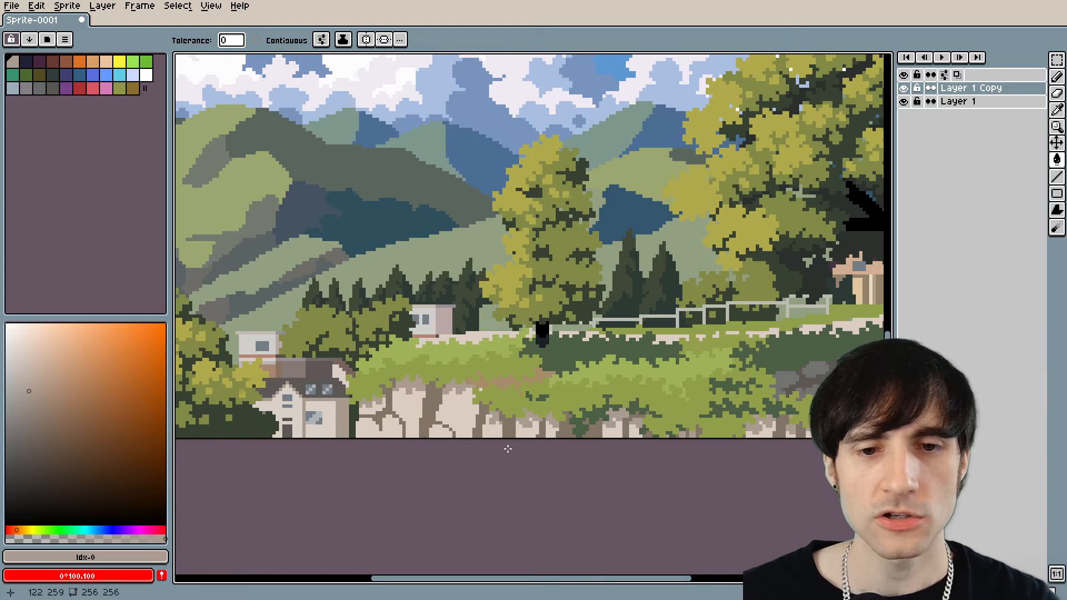
# Recolour the wall stones' shaded tops with a deep dark brown and check the contrast within the landscape.
pyautogui.click(62, 458)
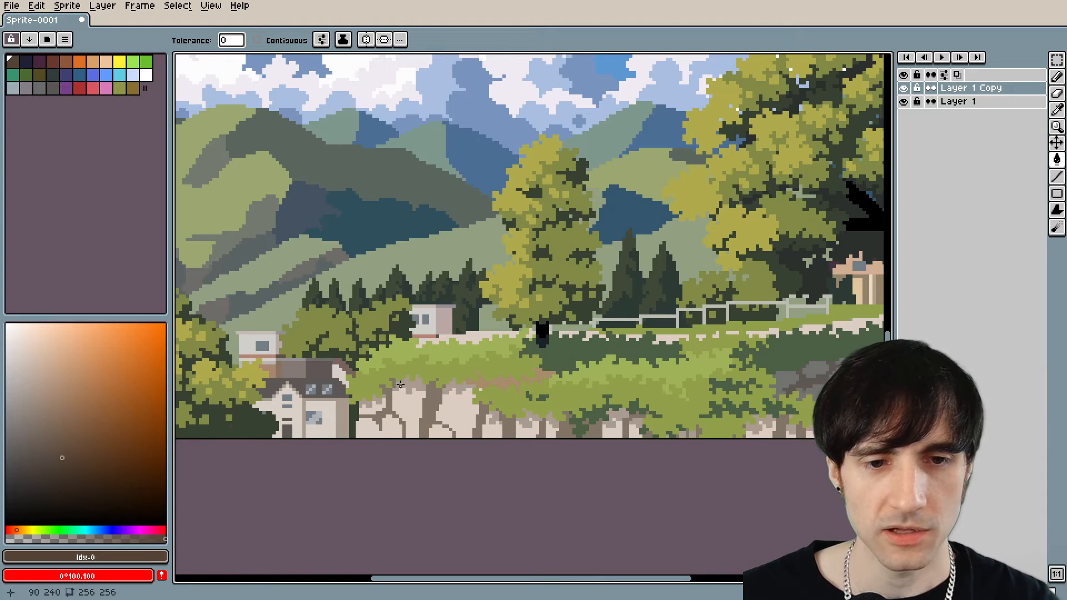
pyautogui.click(400, 385)
pyautogui.scroll(-4, 509, 443)
pyautogui.scroll(2, 520, 430)
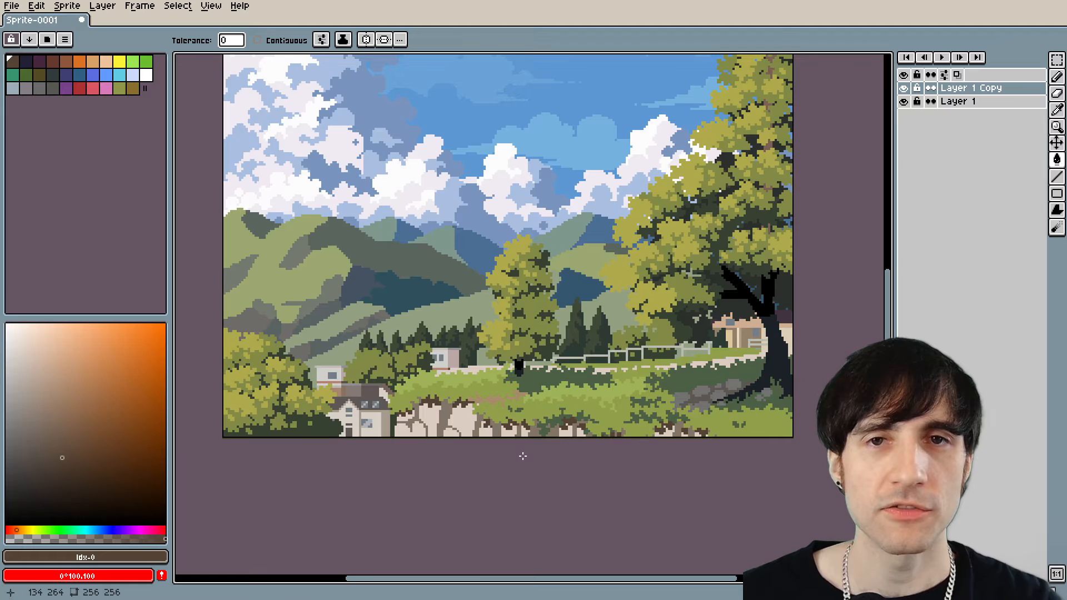
pyautogui.scroll(1, 523, 456)
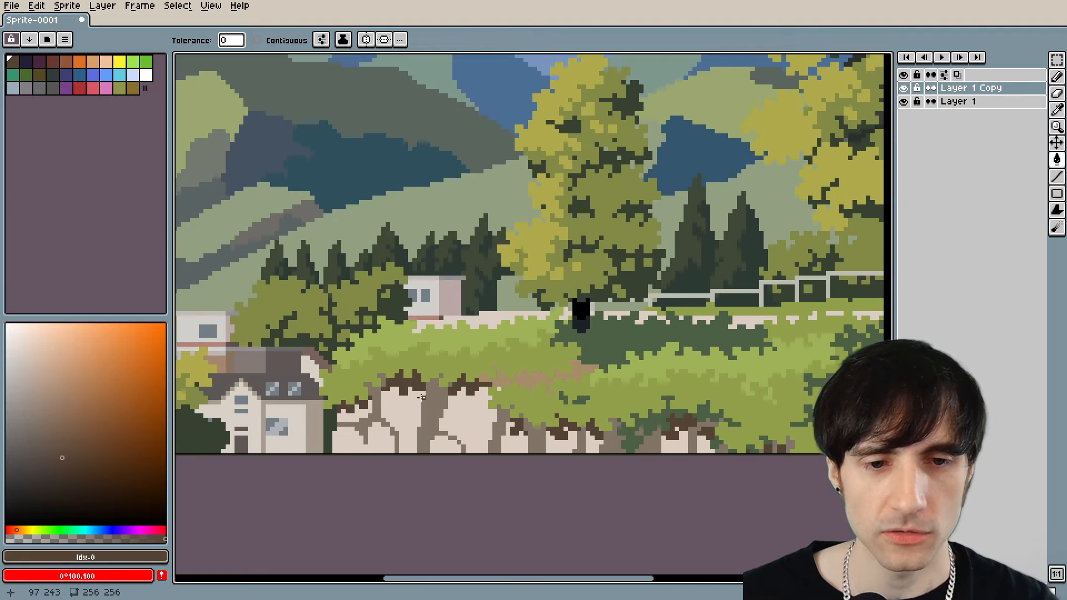
pyautogui.scroll(1, 428, 393)
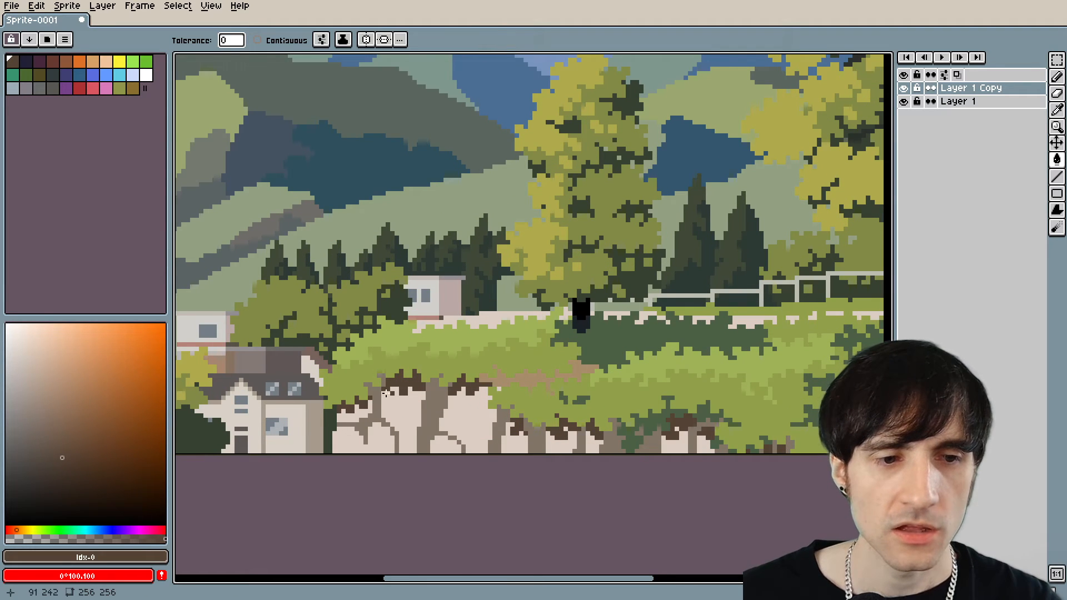
# Soften the wall stones' dark tops to a slightly lighter, greyer brown and review the whole landscape.
pyautogui.click(55, 442)
pyautogui.press('alt')
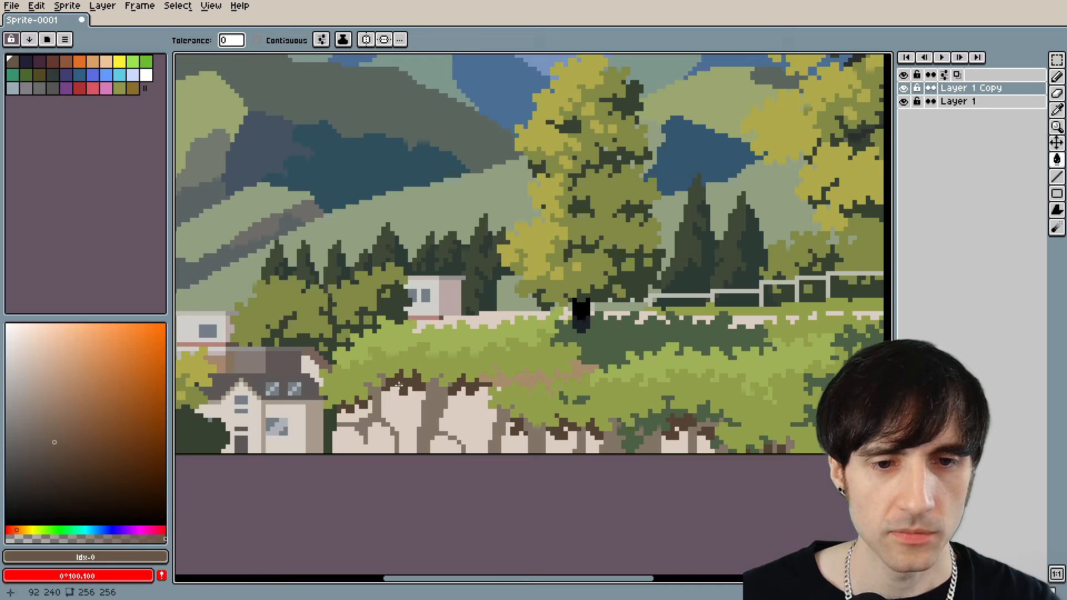
pyautogui.scroll(-2, 453, 454)
pyautogui.scroll(1, 454, 459)
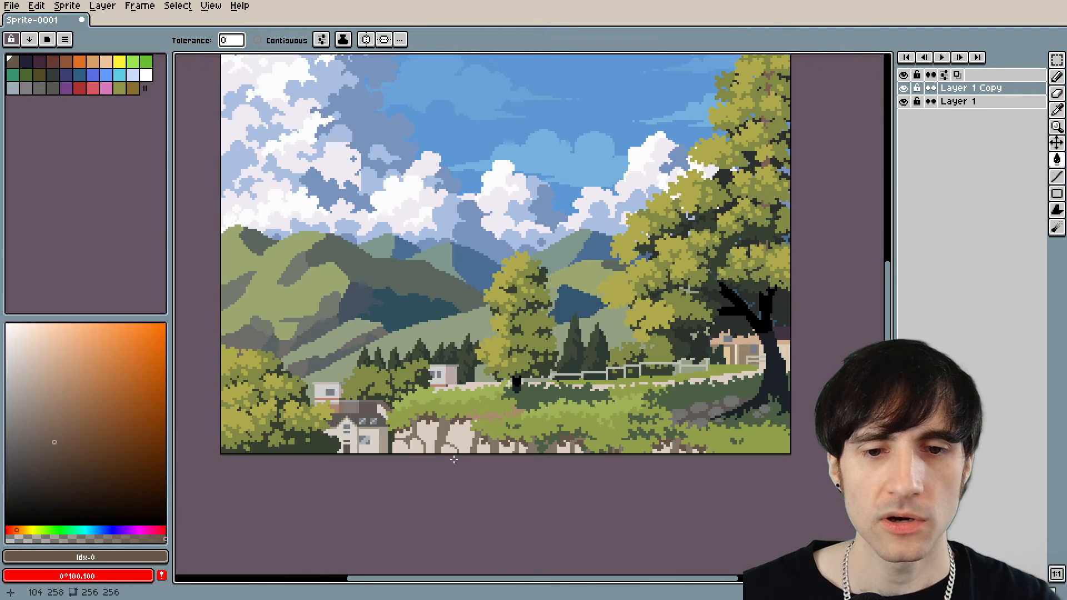
# Sample the wall gaps' #827566, refill the stones' dark tops with a lighter taupe, and check the contrast within the landscape.
pyautogui.scroll(1, 454, 459)
pyautogui.scroll(-2, 392, 433)
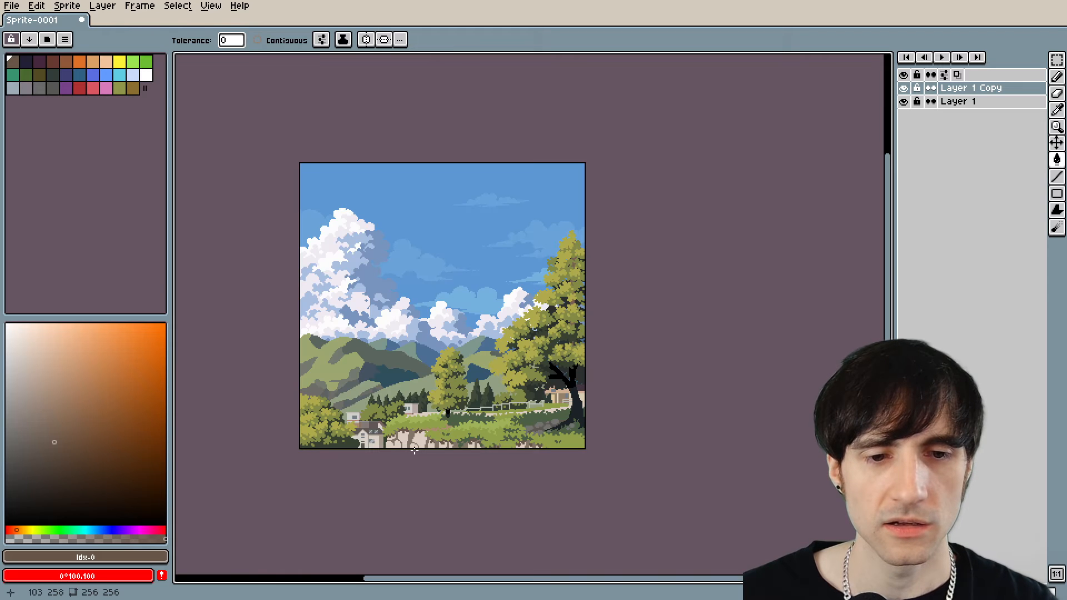
pyautogui.scroll(3, 415, 450)
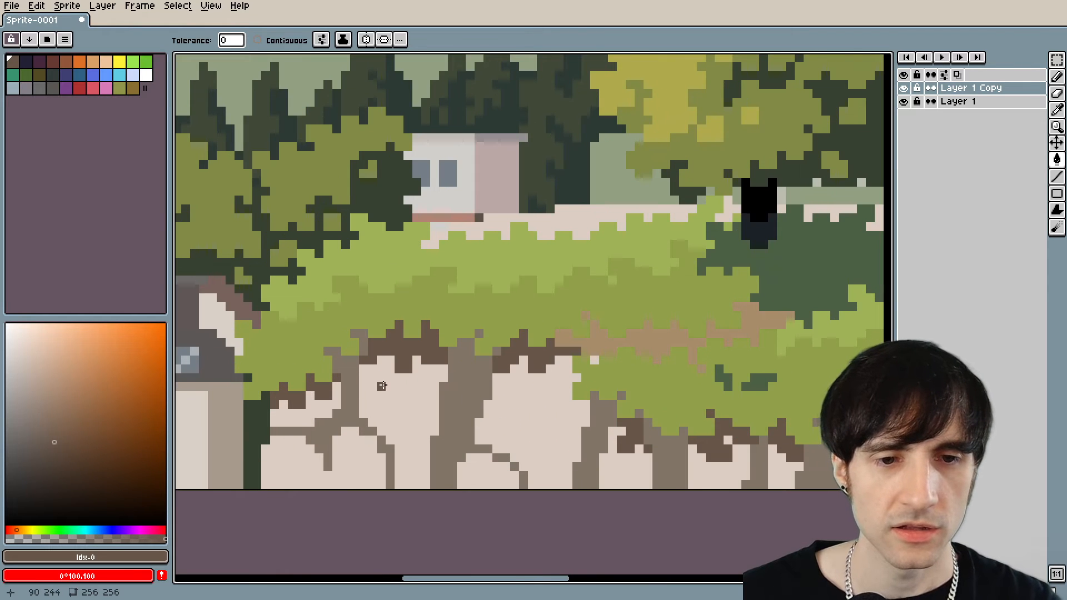
pyautogui.scroll(2, 381, 386)
pyautogui.keyDown('alt'); pyautogui.click(333, 371); pyautogui.keyUp('alt')
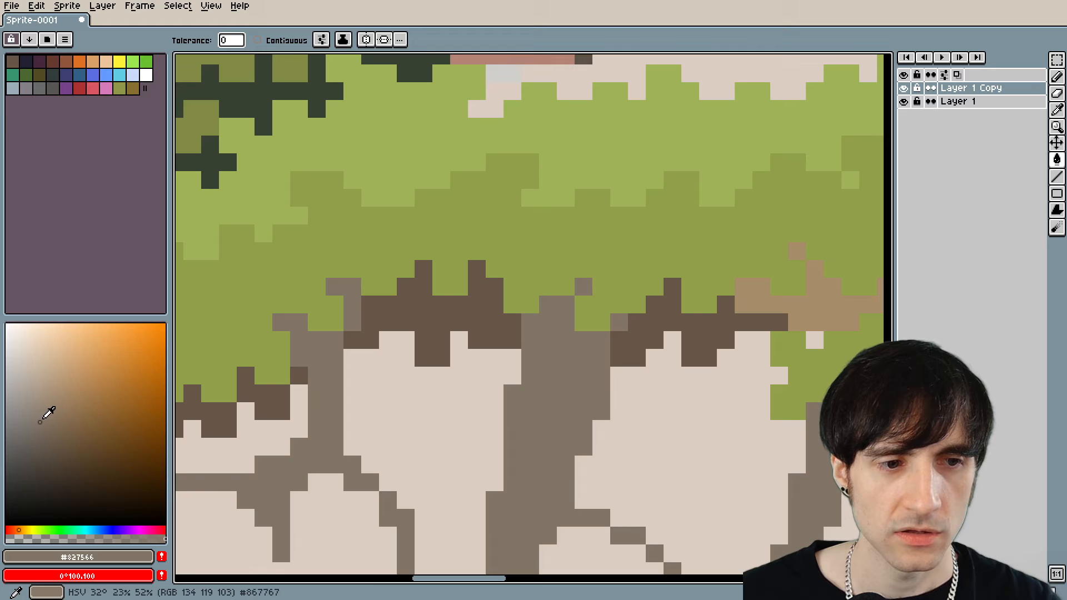
pyautogui.click(425, 314)
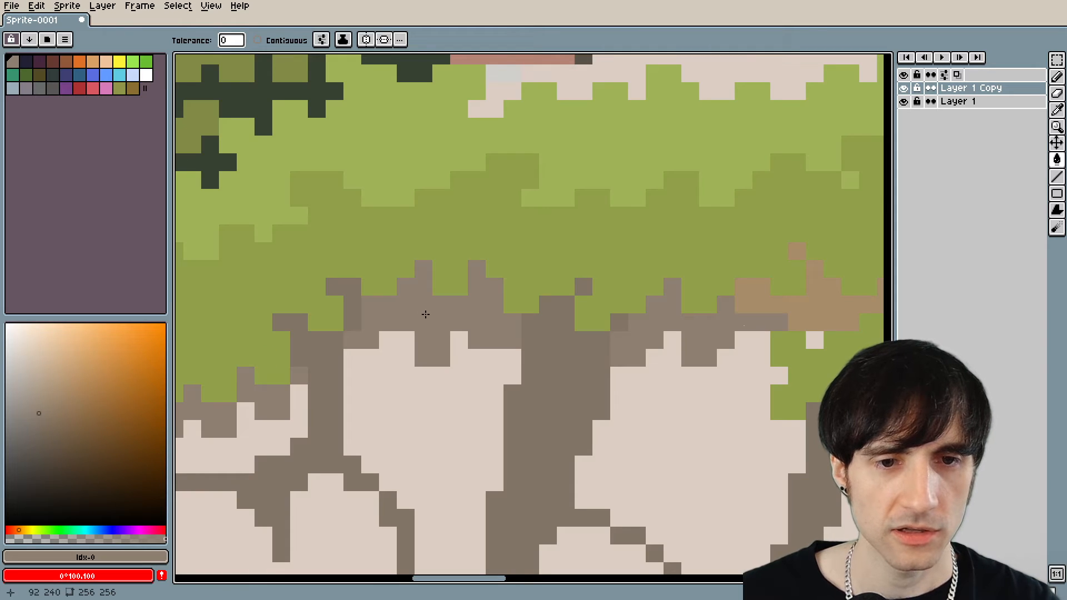
pyautogui.scroll(-5, 426, 315)
pyautogui.scroll(6, 428, 333)
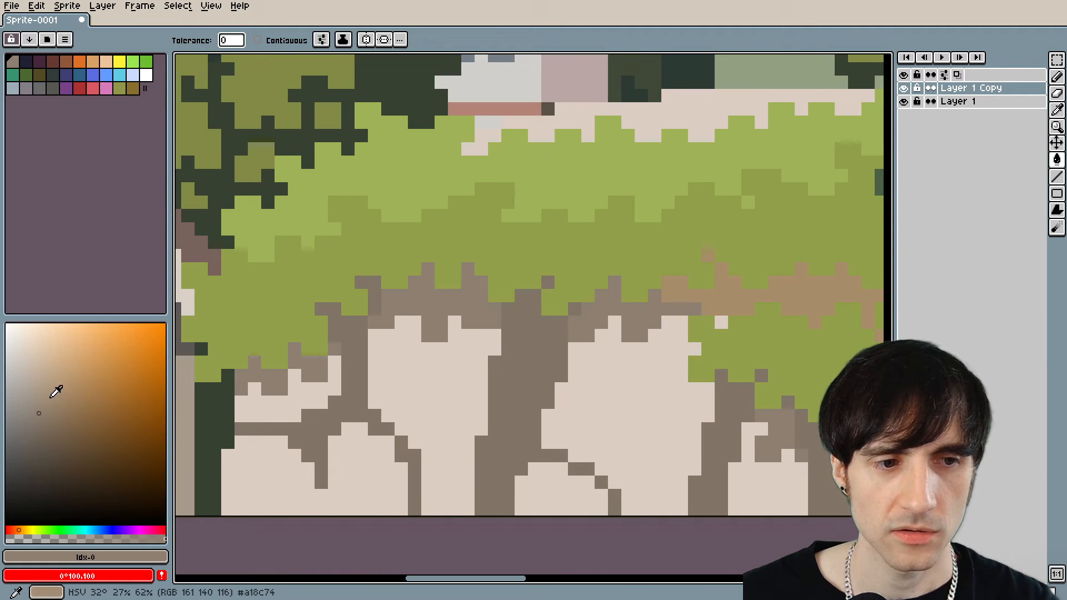
pyautogui.scroll(-5, 414, 311)
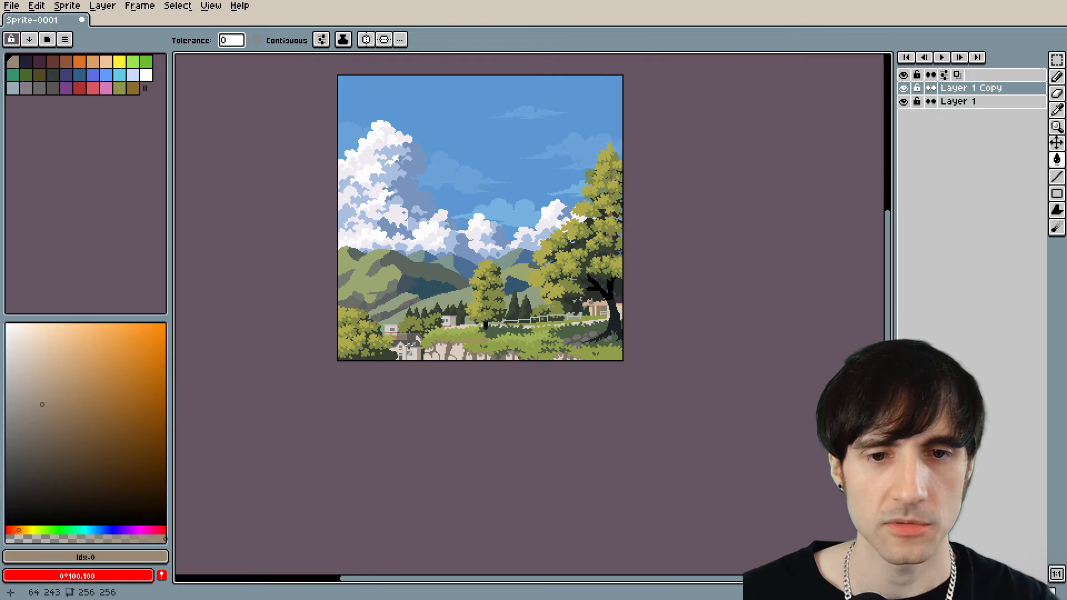
# Sample the pale wall stones' #dccdc2, recolour their shaded tops with a slightly darker beige, and review the whole landscape.
pyautogui.scroll(3, 408, 347)
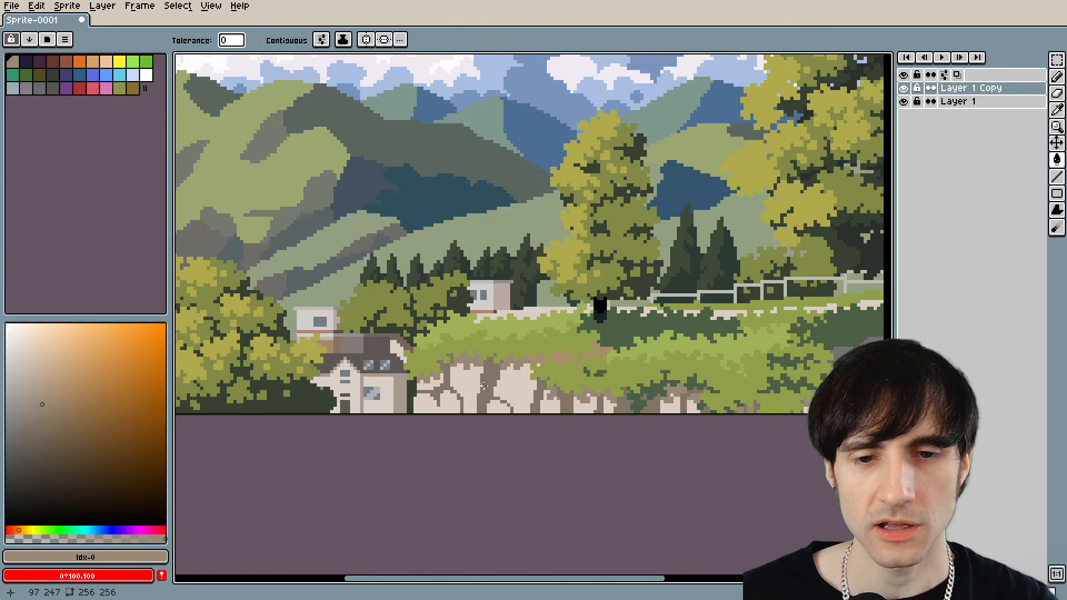
pyautogui.scroll(3, 411, 382)
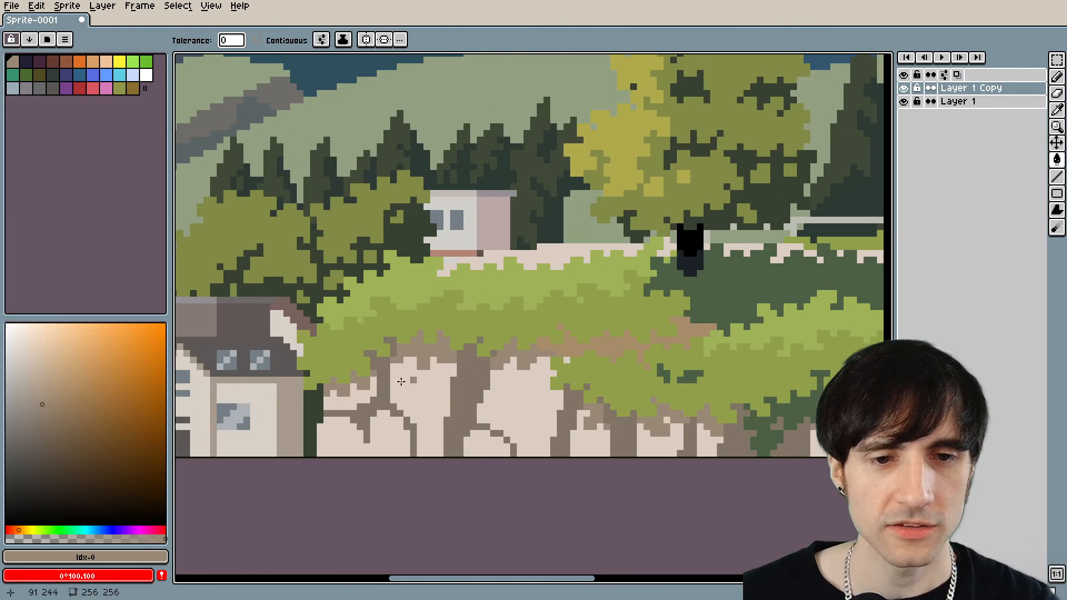
pyautogui.scroll(2, 401, 381)
pyautogui.keyDown('alt'); pyautogui.click(524, 348); pyautogui.keyUp('alt')
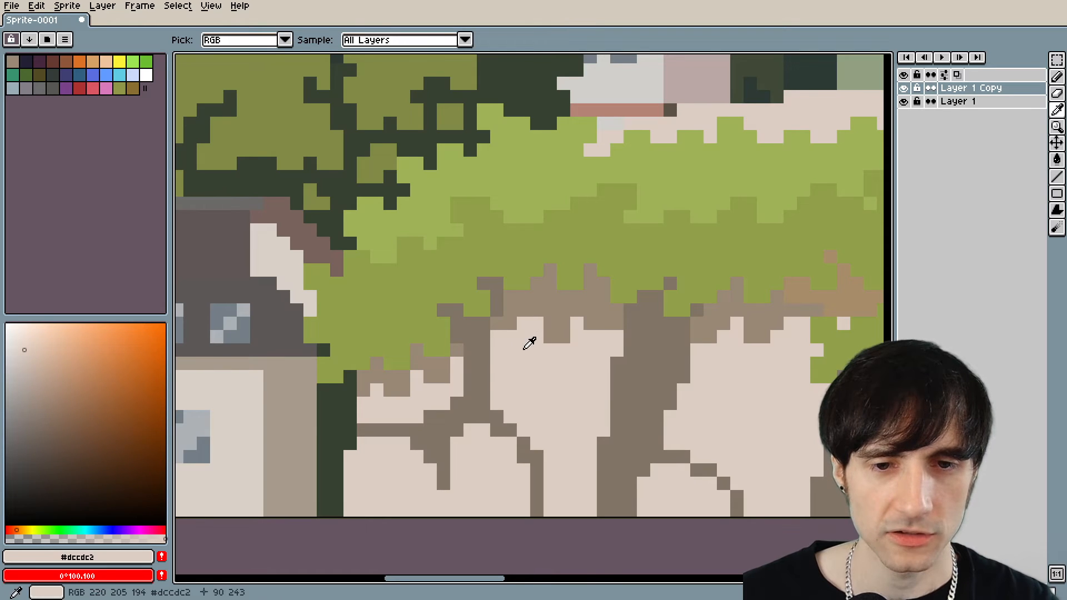
pyautogui.click(549, 311)
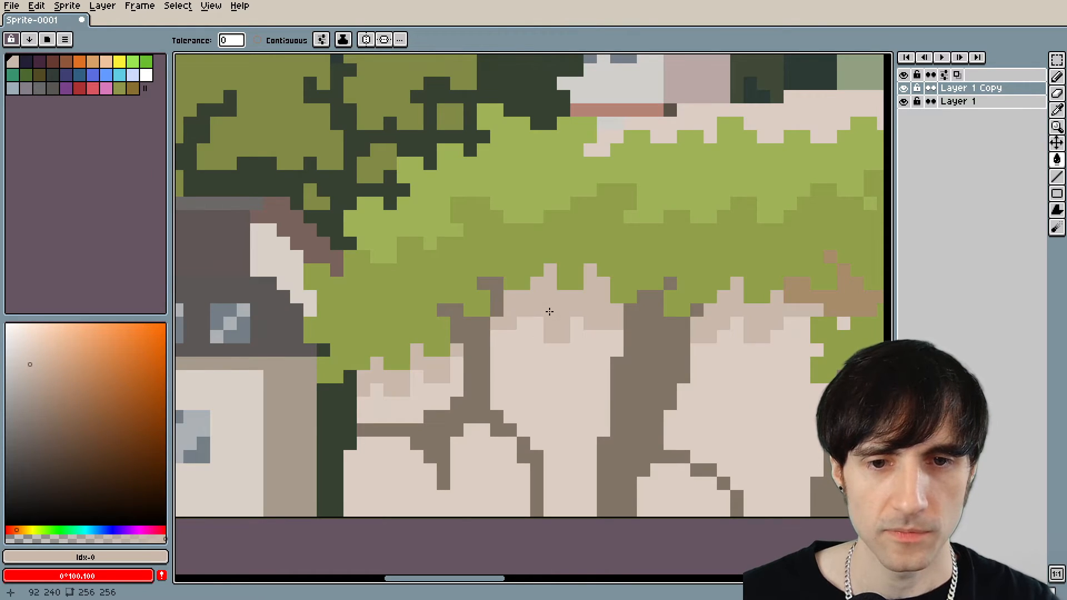
pyautogui.scroll(-4, 549, 311)
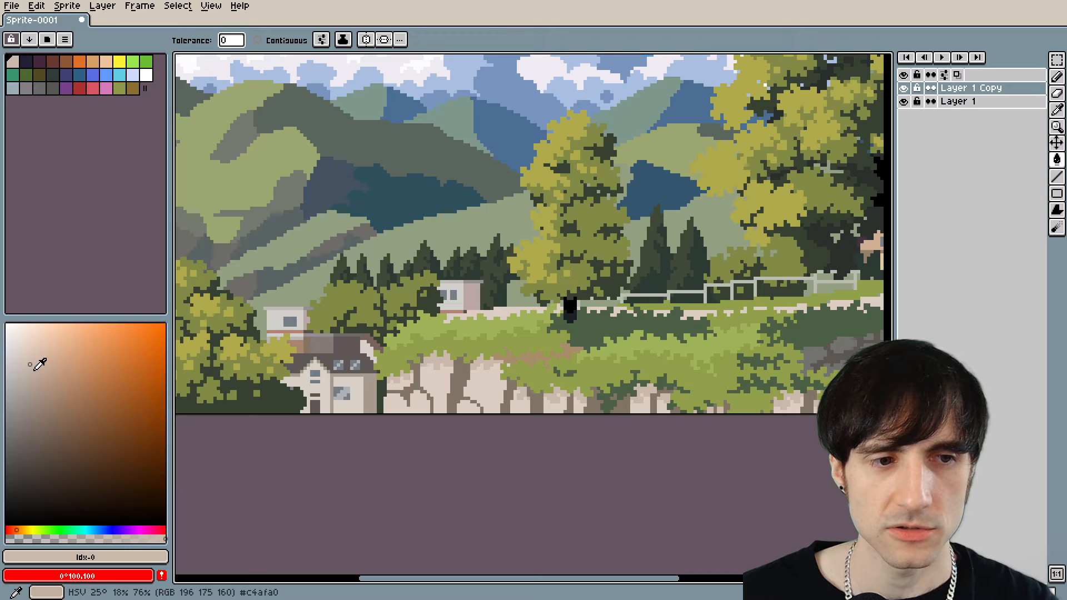
pyautogui.click(34, 374)
pyautogui.scroll(-5, 548, 422)
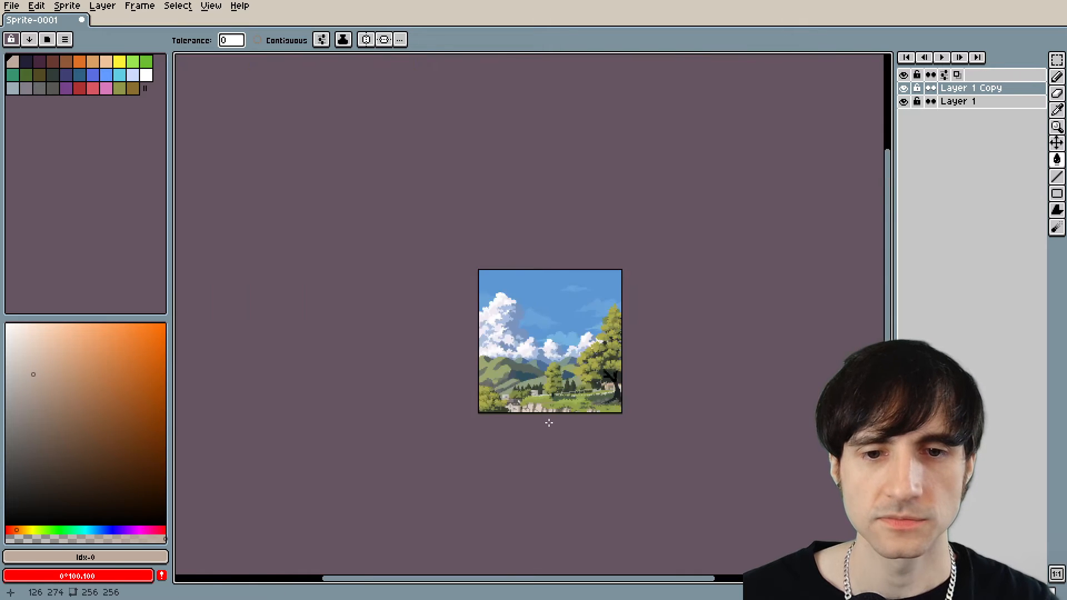
# Sample the fence's #bcbcb0 and draw its missing top rail on the section beside the house.
pyautogui.scroll(3, 548, 422)
pyautogui.moveTo(552, 399); pyautogui.dragTo(457, 417)
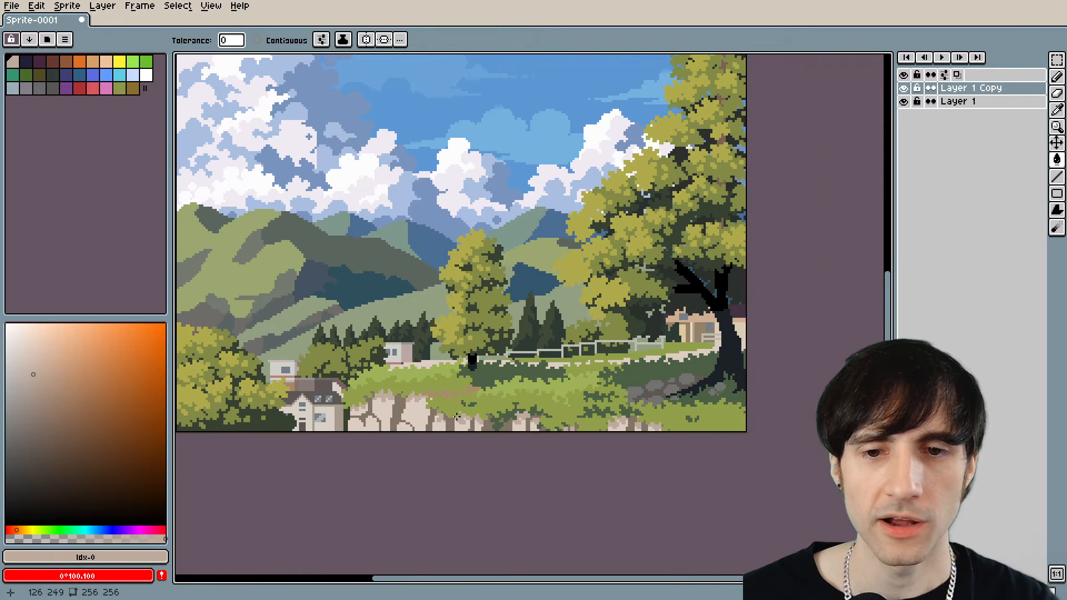
pyautogui.scroll(2, 457, 417)
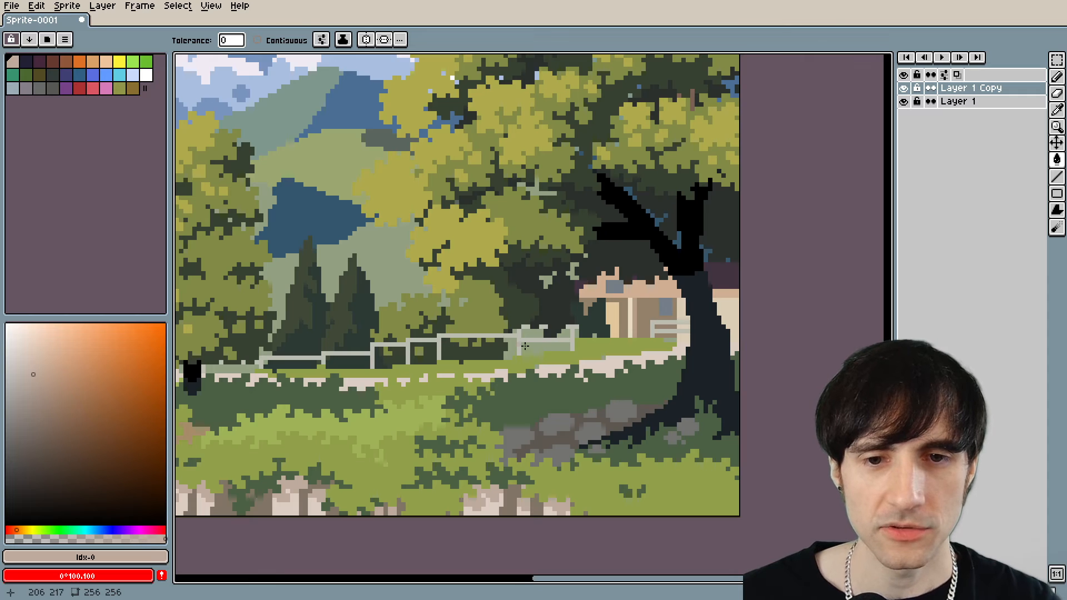
pyautogui.scroll(4, 579, 337)
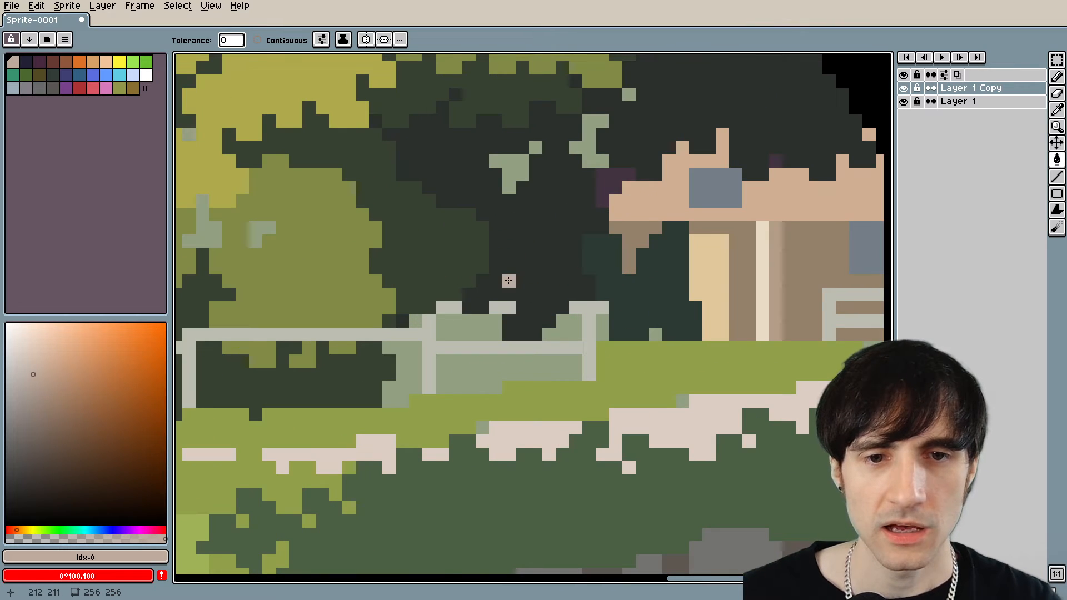
pyautogui.keyDown('alt'); pyautogui.click(502, 306); pyautogui.keyUp('alt')
pyautogui.press('b')
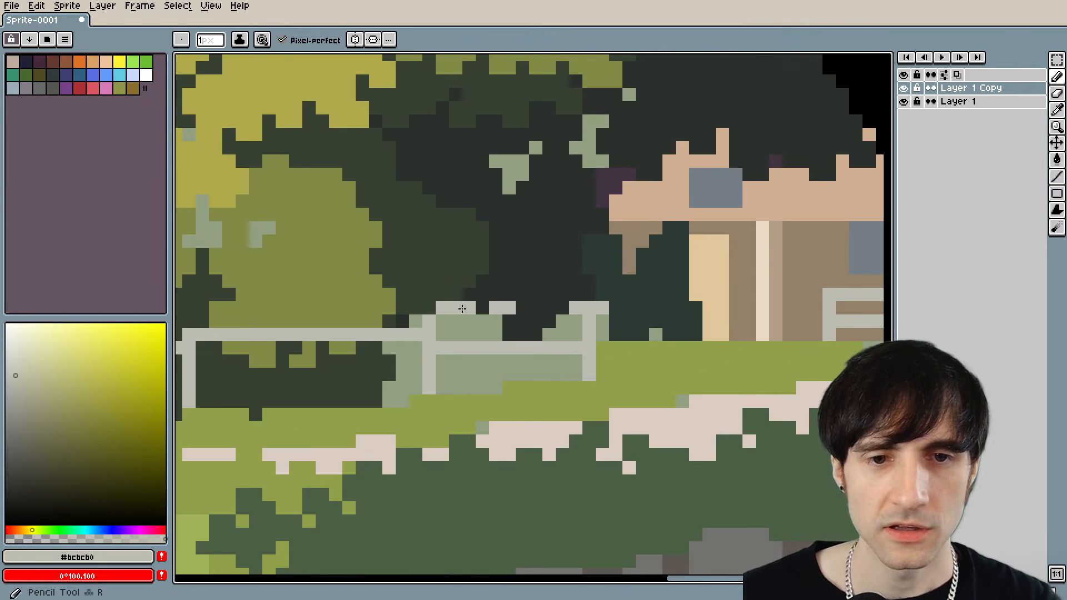
pyautogui.moveTo(461, 308); pyautogui.dragTo(576, 309)
# Fill the dark notch beneath the new fence rail with the background green #91a081.
pyautogui.keyDown('alt'); pyautogui.click(565, 323); pyautogui.keyUp('alt')
pyautogui.moveTo(504, 334); pyautogui.dragTo(537, 335)
pyautogui.moveTo(560, 324); pyautogui.dragTo(500, 325)
# Draw the middle post of the long fence section in #bcbcb0 and check the fence within the landscape.
pyautogui.scroll(-5, 500, 324)
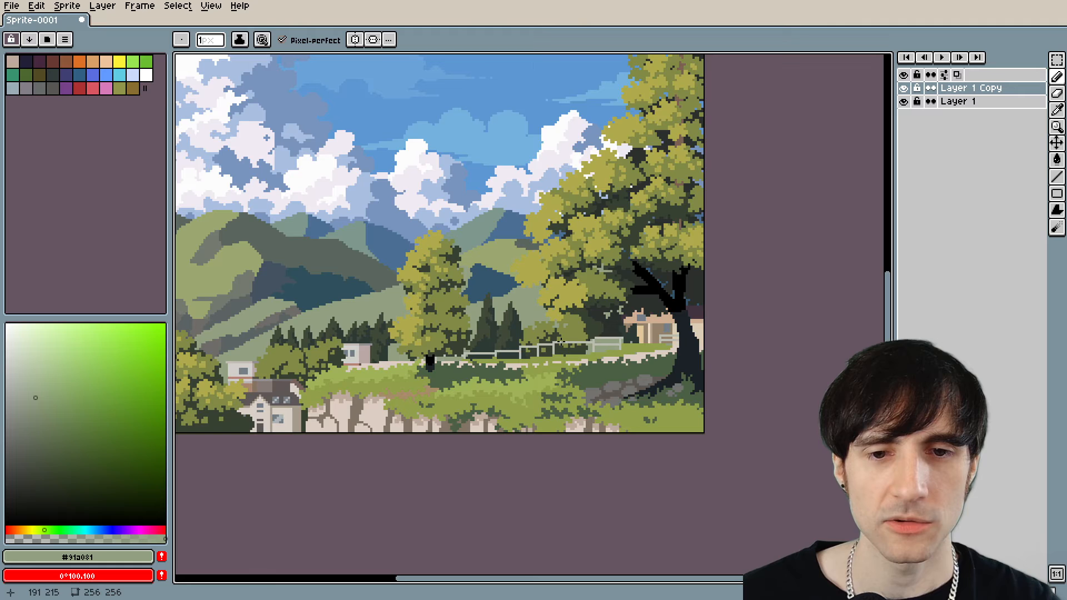
pyautogui.scroll(2, 567, 348)
pyautogui.scroll(1, 550, 348)
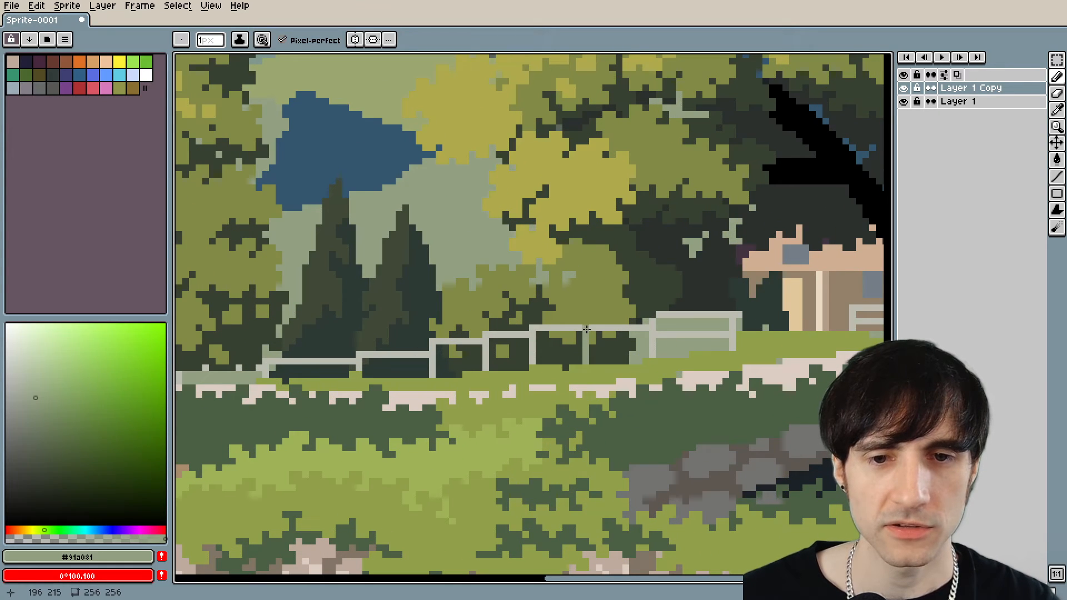
pyautogui.keyDown('alt'); pyautogui.click(587, 335); pyautogui.keyUp('alt')
pyautogui.scroll(-4, 479, 375)
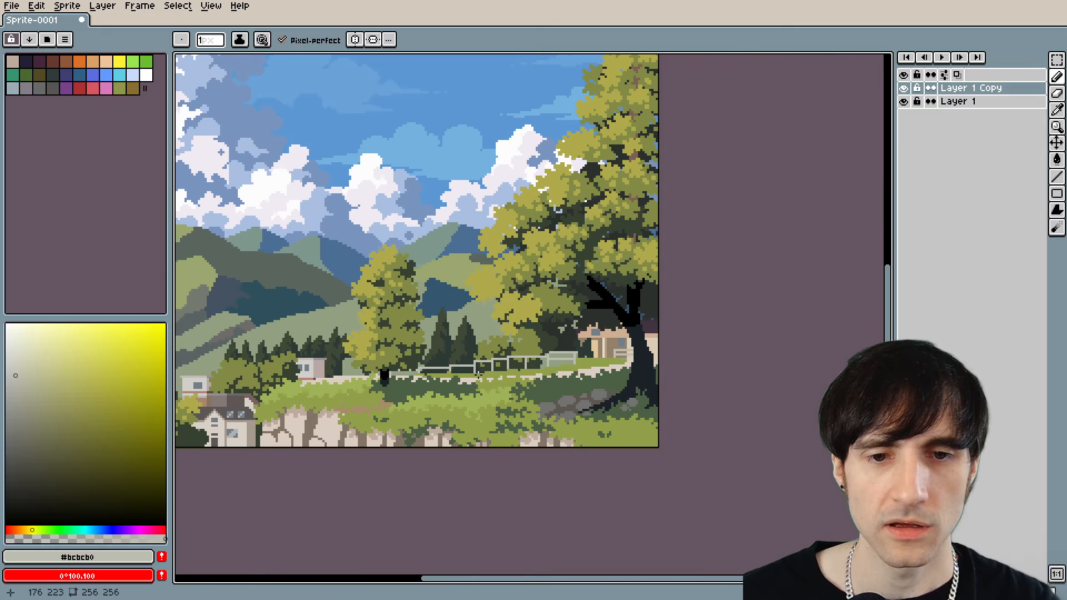
pyautogui.moveTo(453, 381); pyautogui.dragTo(564, 368)
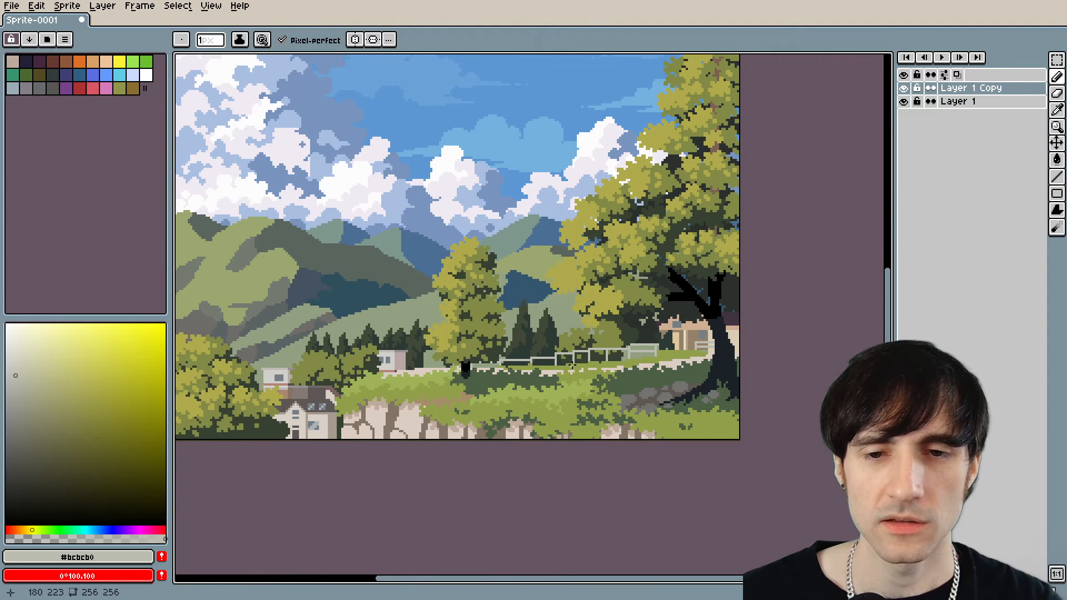
# Sample the dark foliage shades #364130 and #2b302d and examine the large tree's shaded foliage above the fence.
pyautogui.scroll(6, 656, 342)
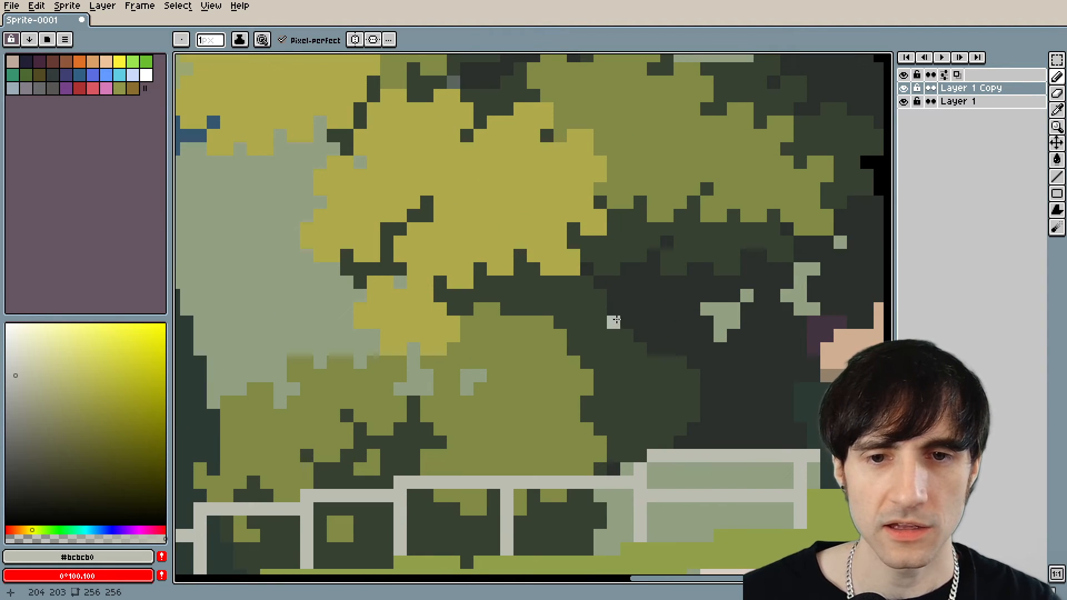
pyautogui.press('alt')
pyautogui.keyDown('alt'); pyautogui.click(621, 248); pyautogui.keyUp('alt')
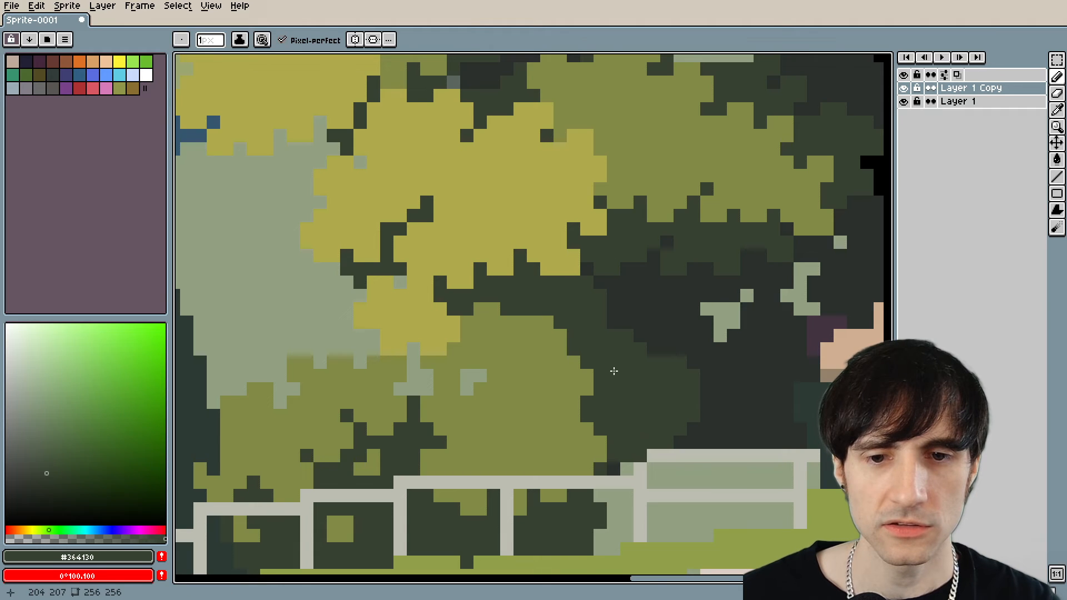
pyautogui.press('alt')
pyautogui.keyDown('alt'); pyautogui.click(643, 303); pyautogui.keyUp('alt')
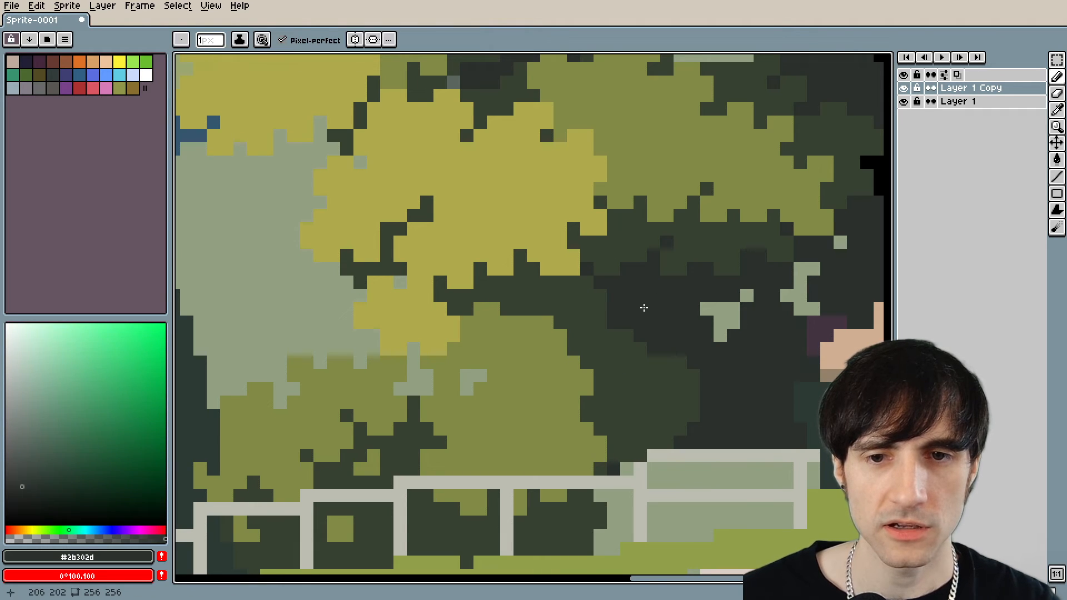
pyautogui.scroll(-3, 638, 305)
pyautogui.scroll(1, 574, 377)
pyautogui.scroll(3, 574, 377)
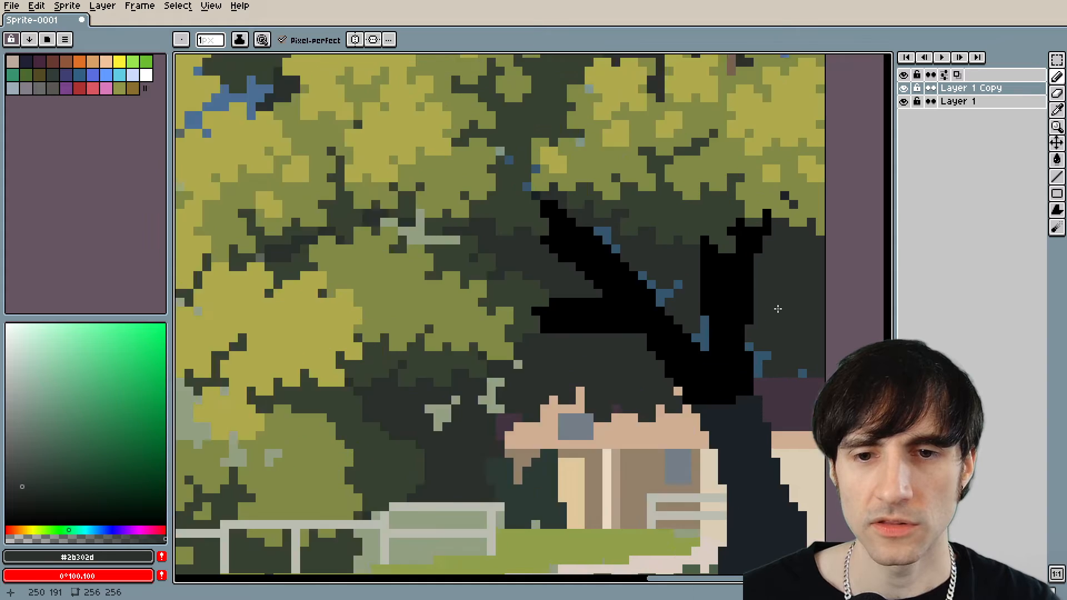
pyautogui.press('alt')
pyautogui.moveTo(362, 459); pyautogui.dragTo(614, 296)
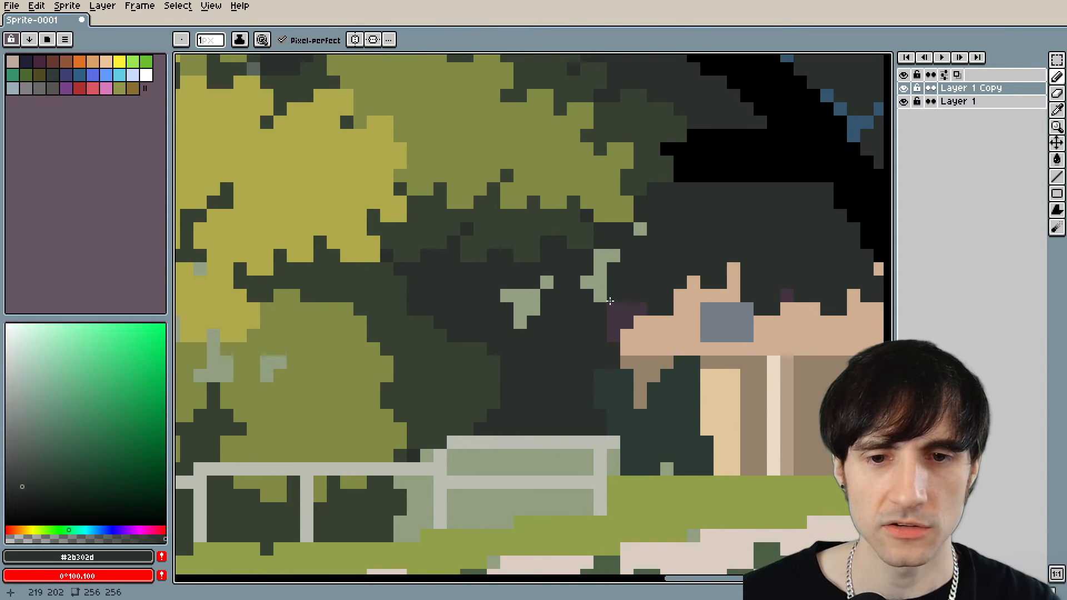
pyautogui.press('alt')
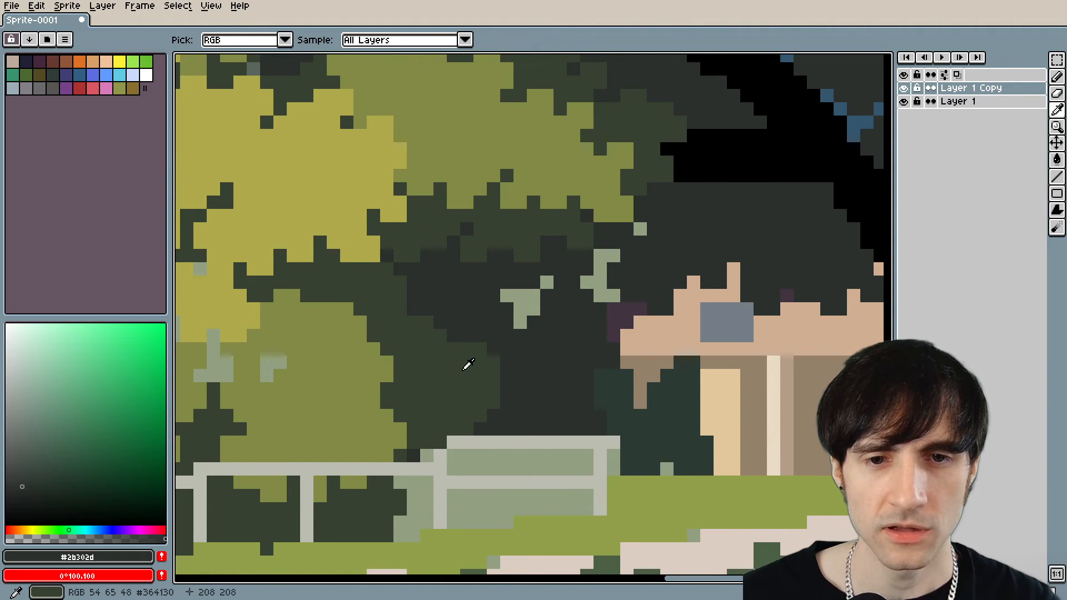
pyautogui.scroll(-5, 469, 364)
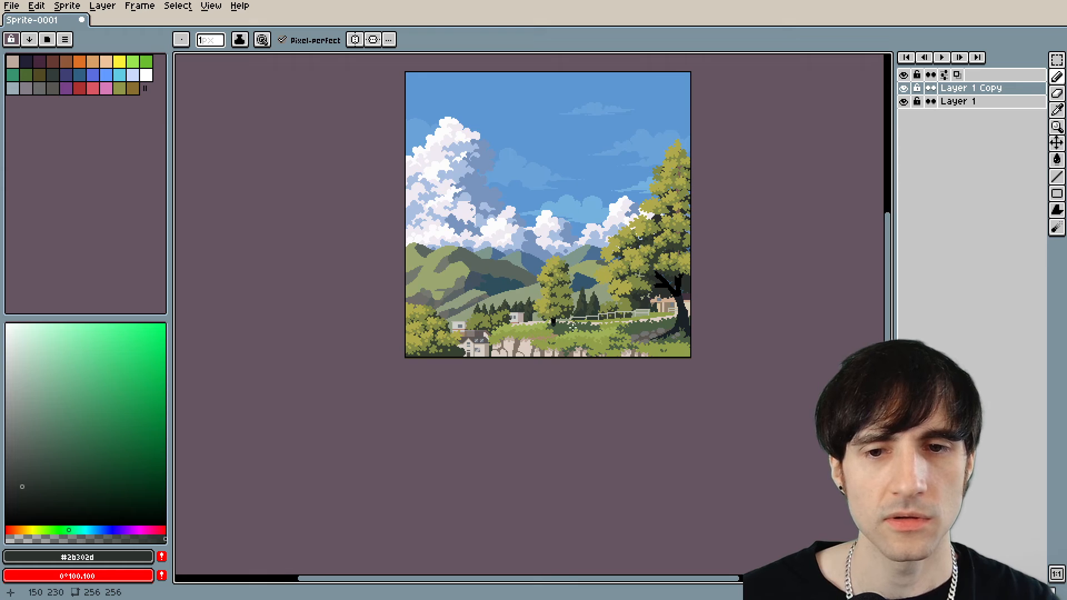
pyautogui.scroll(8, 654, 307)
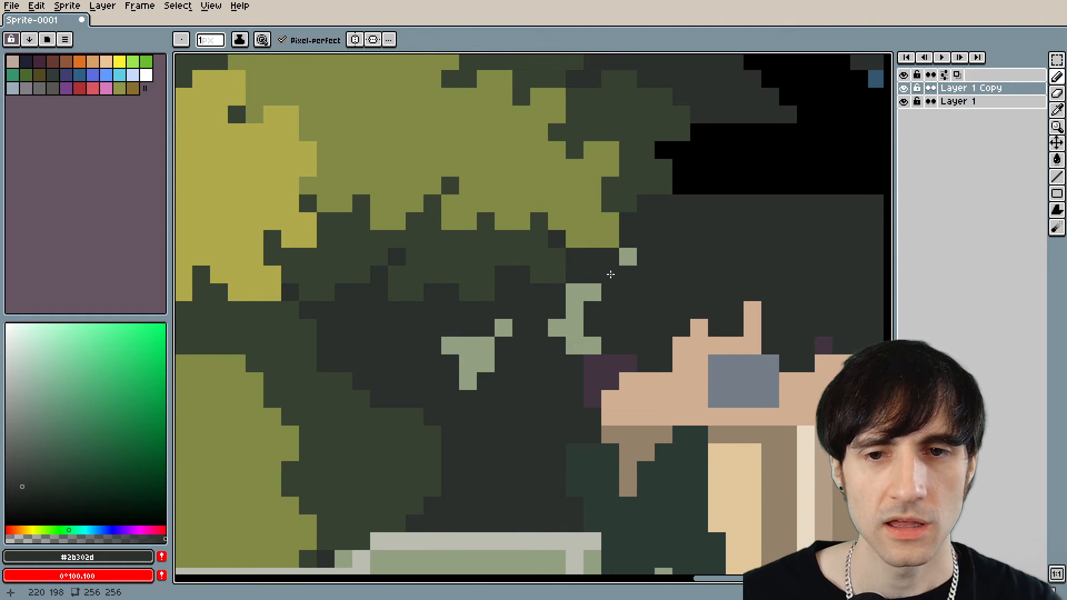
# Sample #364130 and paint a ragged band of dark green leaves across the shadow beneath the large tree's lower foliage.
pyautogui.press('alt')
pyautogui.moveTo(479, 326); pyautogui.dragTo(526, 334)
pyautogui.keyDown('alt'); pyautogui.click(393, 353); pyautogui.keyUp('alt')
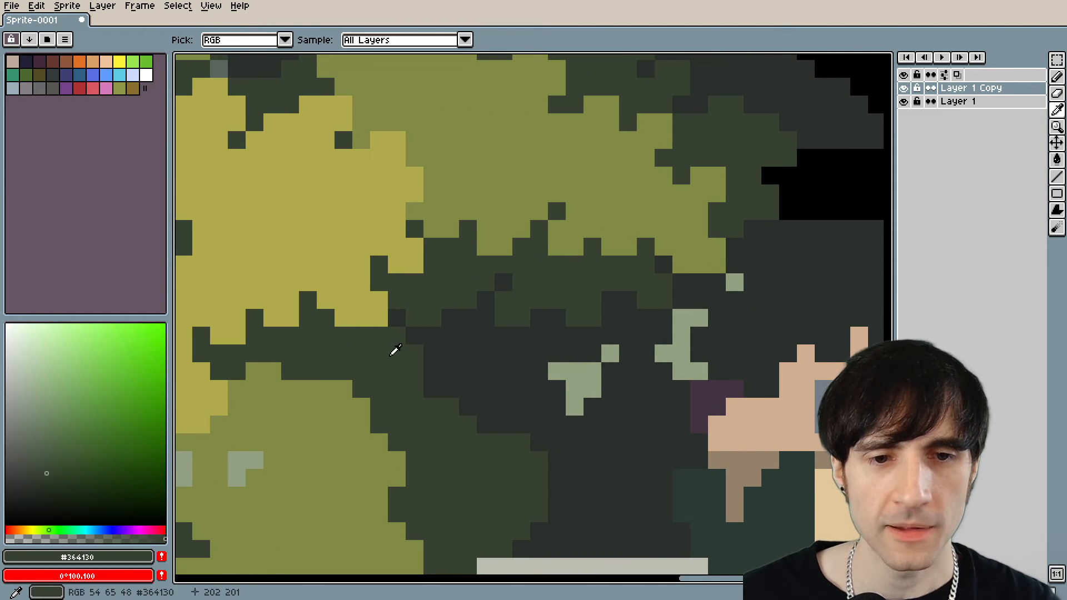
pyautogui.moveTo(428, 353)
pyautogui.mouseDown()
pyautogui.moveTo(469, 347)
pyautogui.moveTo(474, 336)
pyautogui.moveTo(482, 351)
pyautogui.moveTo(579, 353)
pyautogui.moveTo(657, 332)
pyautogui.mouseUp()
pyautogui.click(664, 323)
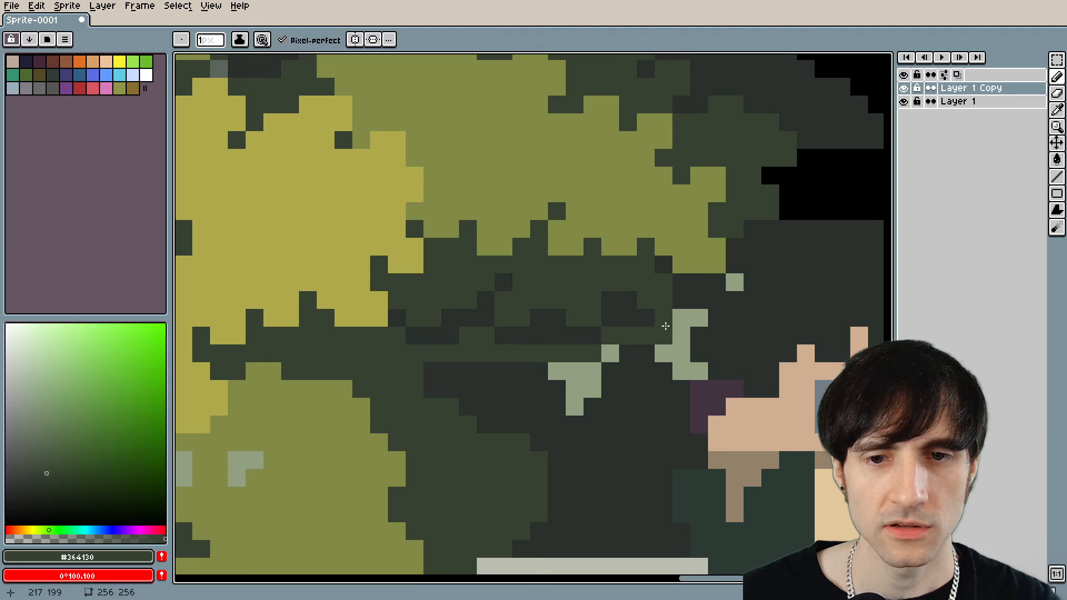
# Extend the #2b302d shadow line beneath the yellow foliage cluster to separate it from the bush below.
pyautogui.scroll(-4, 653, 334)
pyautogui.scroll(4, 652, 336)
pyautogui.keyDown('alt'); pyautogui.click(654, 307); pyautogui.keyUp('alt')
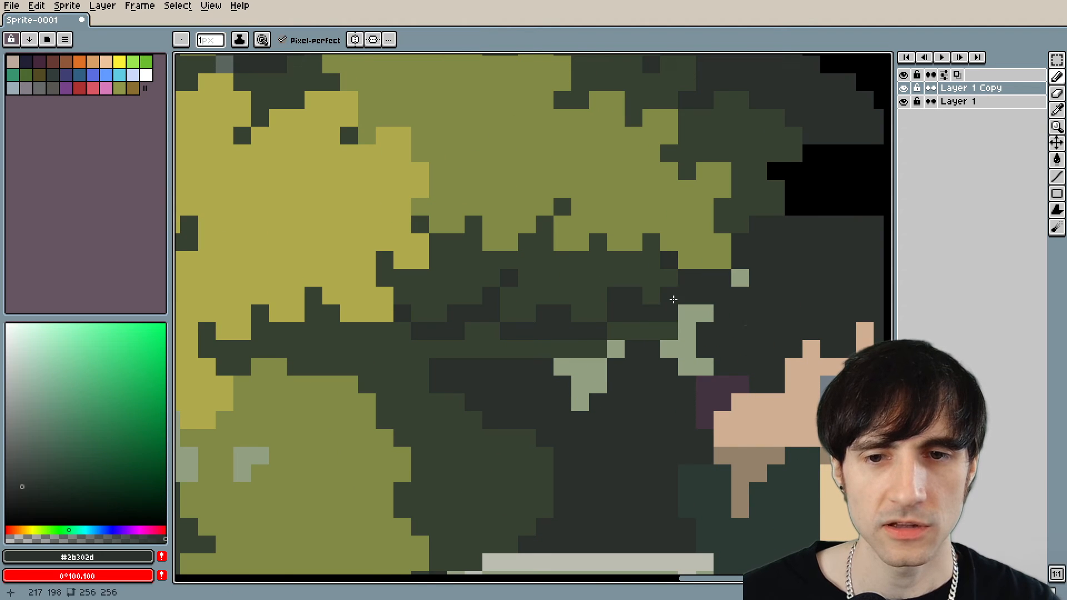
pyautogui.moveTo(364, 330); pyautogui.dragTo(292, 350)
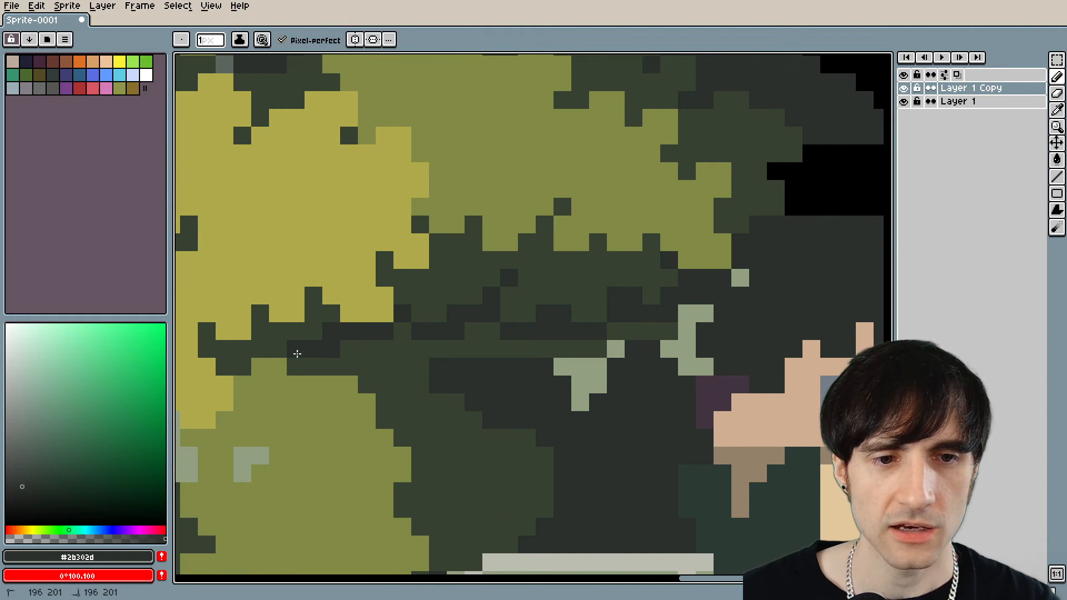
pyautogui.scroll(-6, 300, 353)
pyautogui.moveTo(377, 382); pyautogui.dragTo(455, 375)
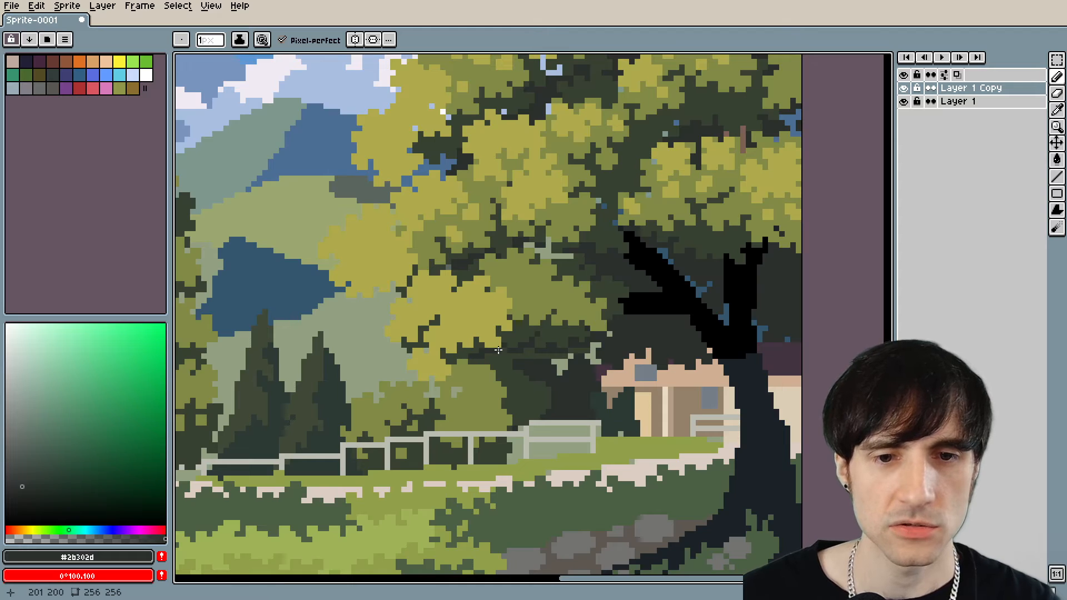
# Sample #364130 from the shaded bush beneath the large tree and check the foliage within the landscape.
pyautogui.scroll(2, 499, 351)
pyautogui.scroll(1, 596, 396)
pyautogui.keyDown('alt'); pyautogui.click(545, 383); pyautogui.keyUp('alt')
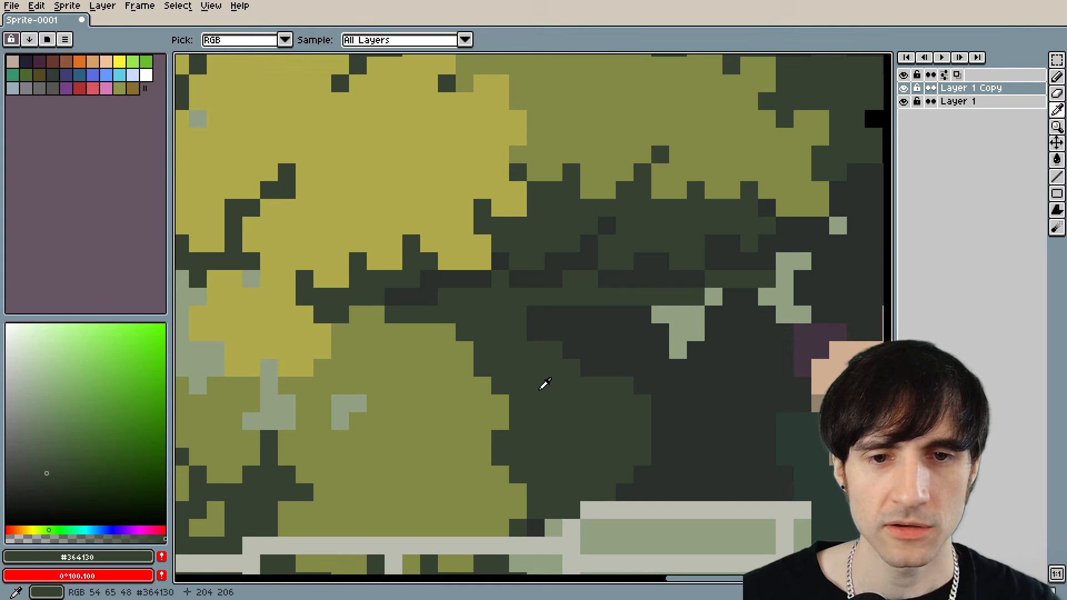
pyautogui.scroll(-3, 608, 369)
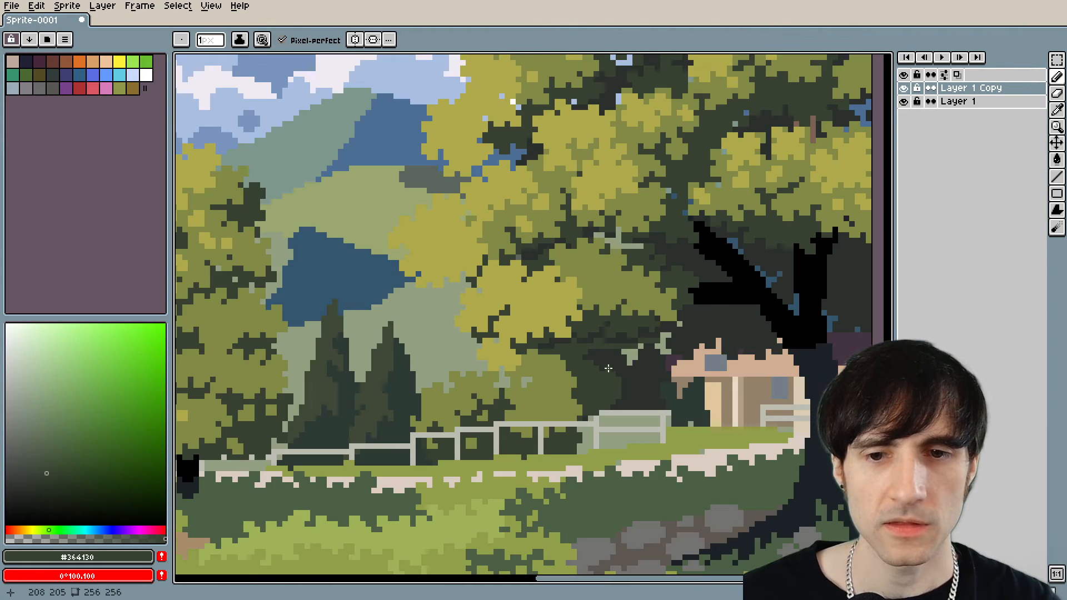
pyautogui.scroll(-1, 620, 398)
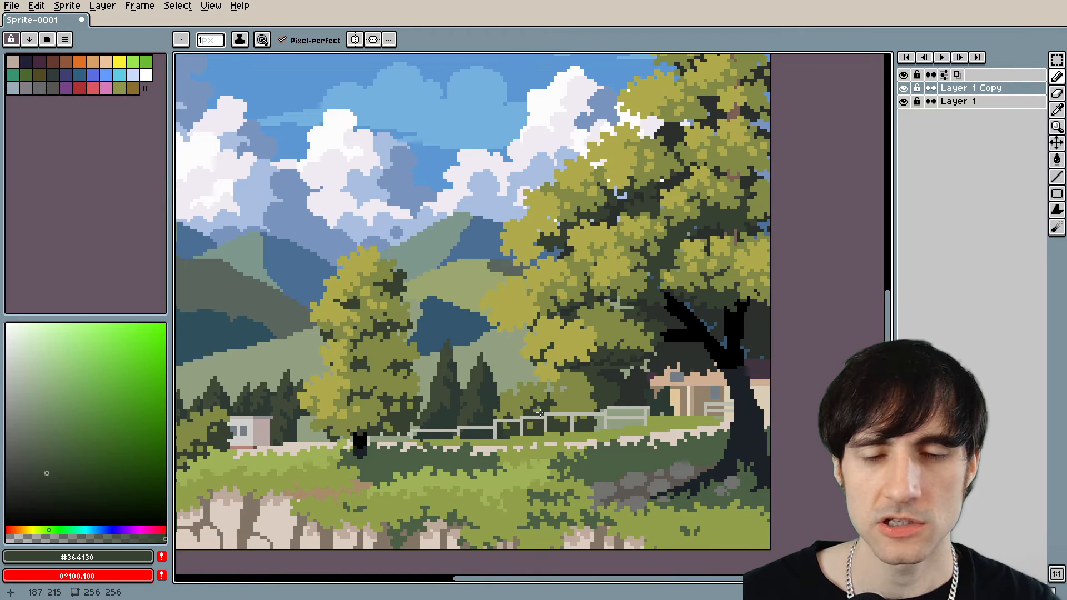
# Examine the fence, the stone wall, the small houses and the tree in the landscape's lower-left area.
pyautogui.moveTo(572, 405); pyautogui.dragTo(654, 396)
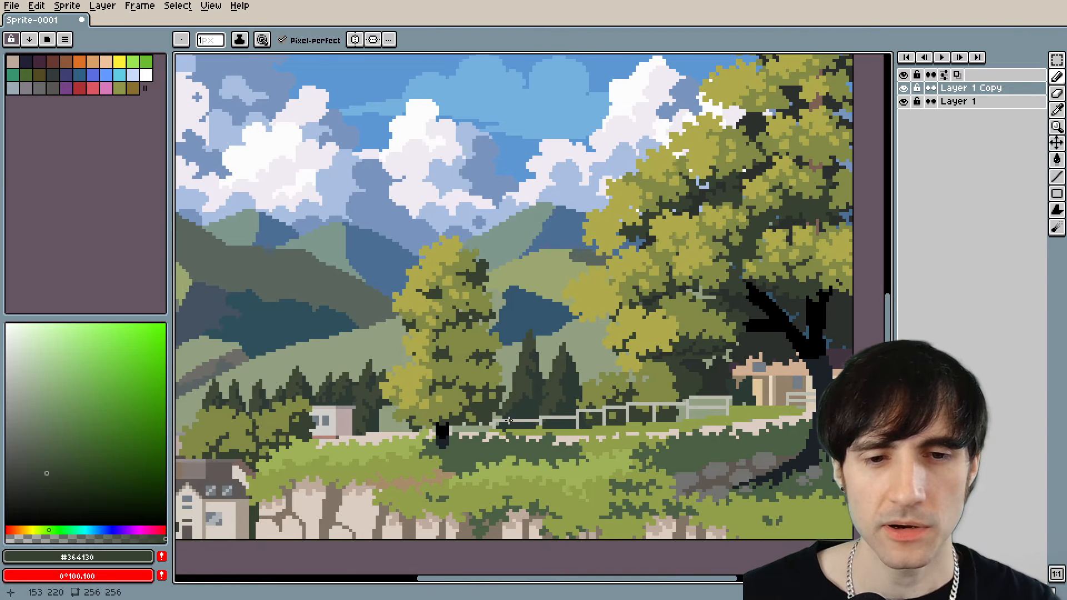
pyautogui.scroll(-2, 508, 421)
pyautogui.moveTo(508, 420); pyautogui.dragTo(766, 354)
pyautogui.scroll(3, 657, 370)
pyautogui.moveTo(567, 402); pyautogui.dragTo(628, 321)
pyautogui.scroll(3, 642, 325)
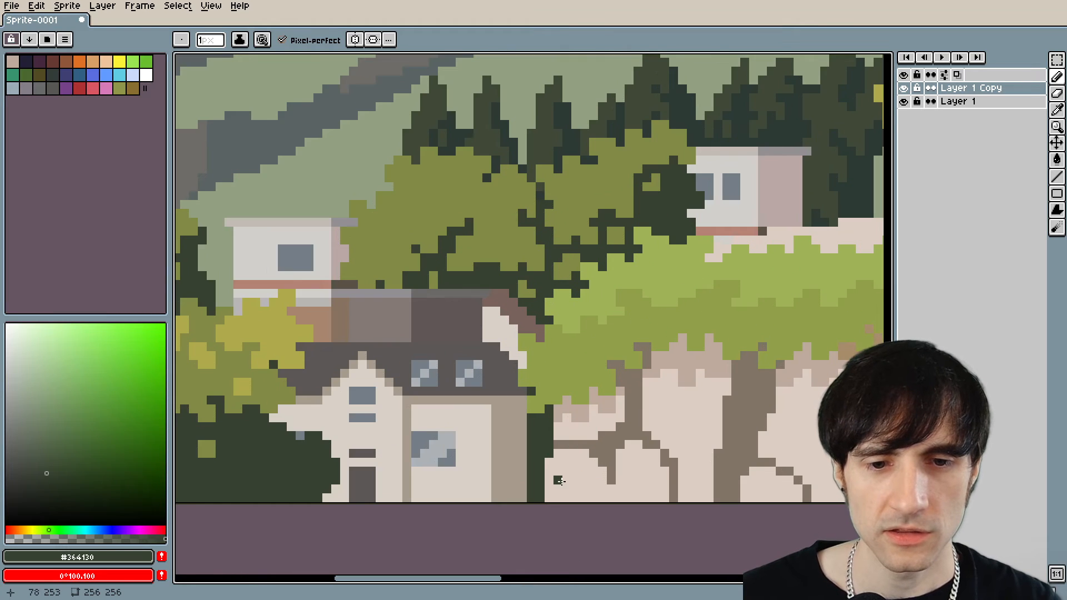
pyautogui.scroll(-3, 518, 460)
pyautogui.scroll(-2, 537, 469)
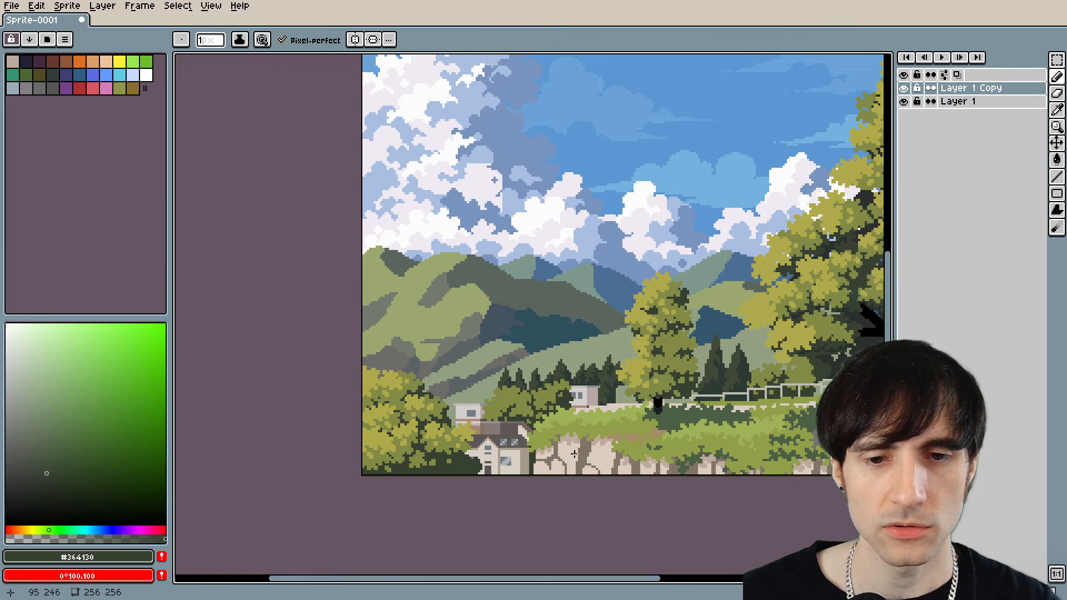
pyautogui.moveTo(570, 453); pyautogui.dragTo(521, 402)
pyautogui.scroll(-2, 527, 404)
pyautogui.scroll(3, 527, 405)
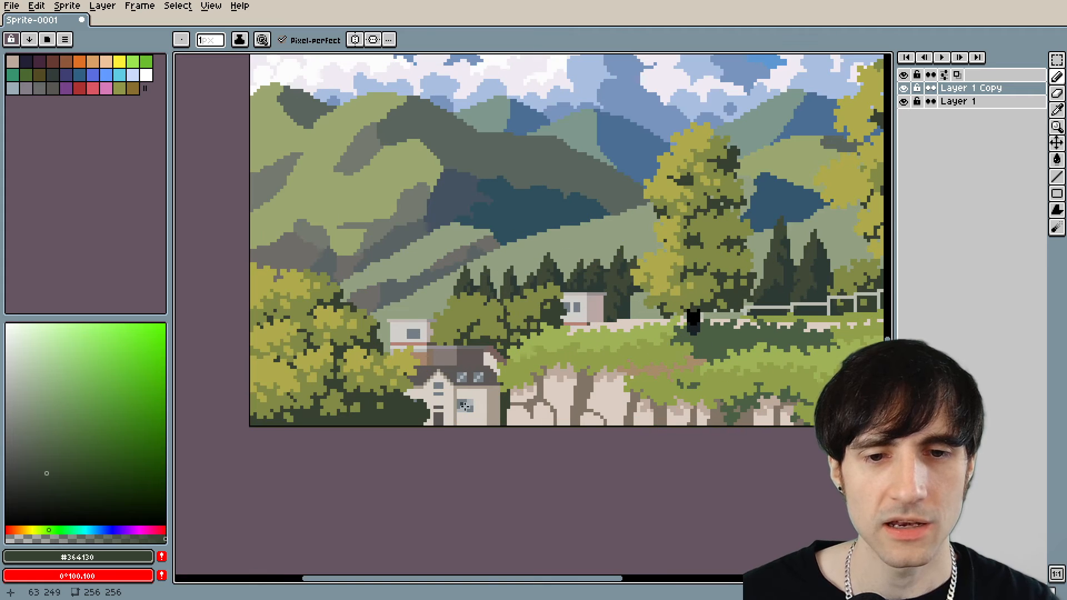
pyautogui.scroll(-2, 555, 428)
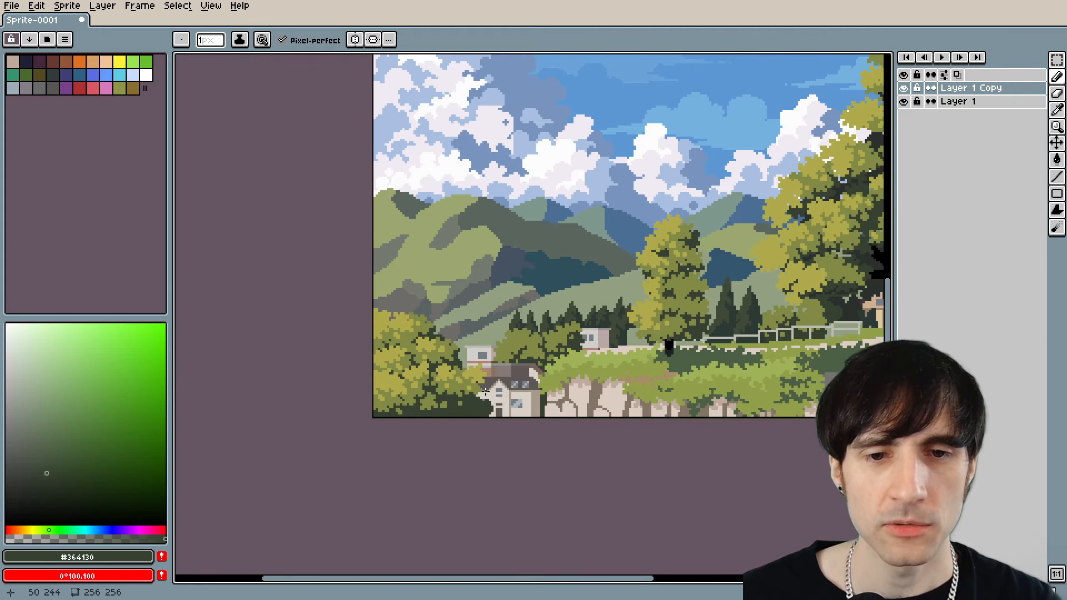
pyautogui.scroll(1, 483, 389)
pyautogui.press('m')
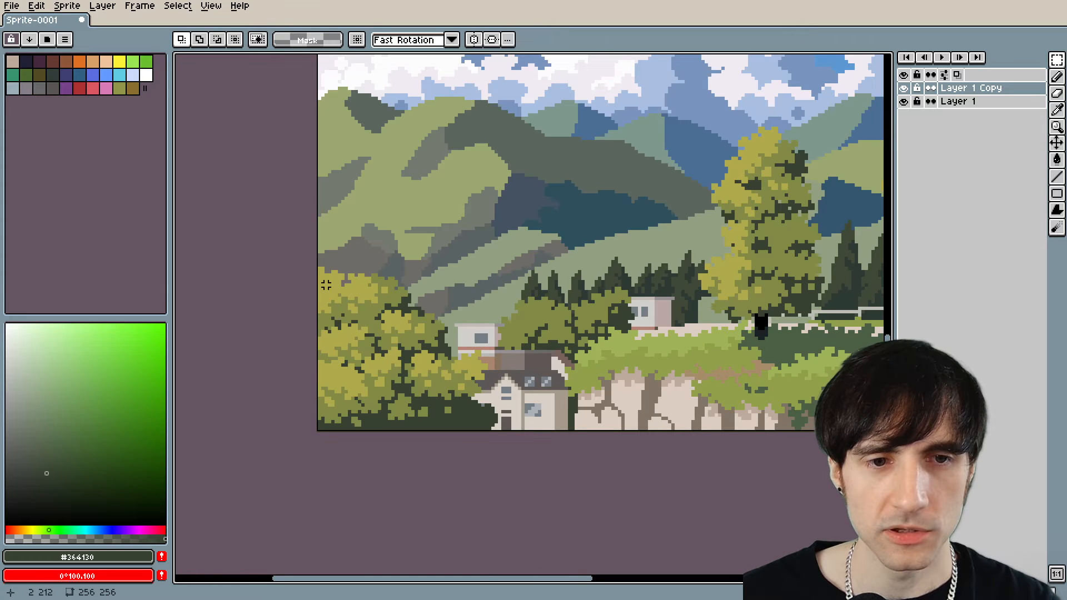
pyautogui.moveTo(313, 269); pyautogui.dragTo(481, 425)
pyautogui.scroll(-5, 500, 430)
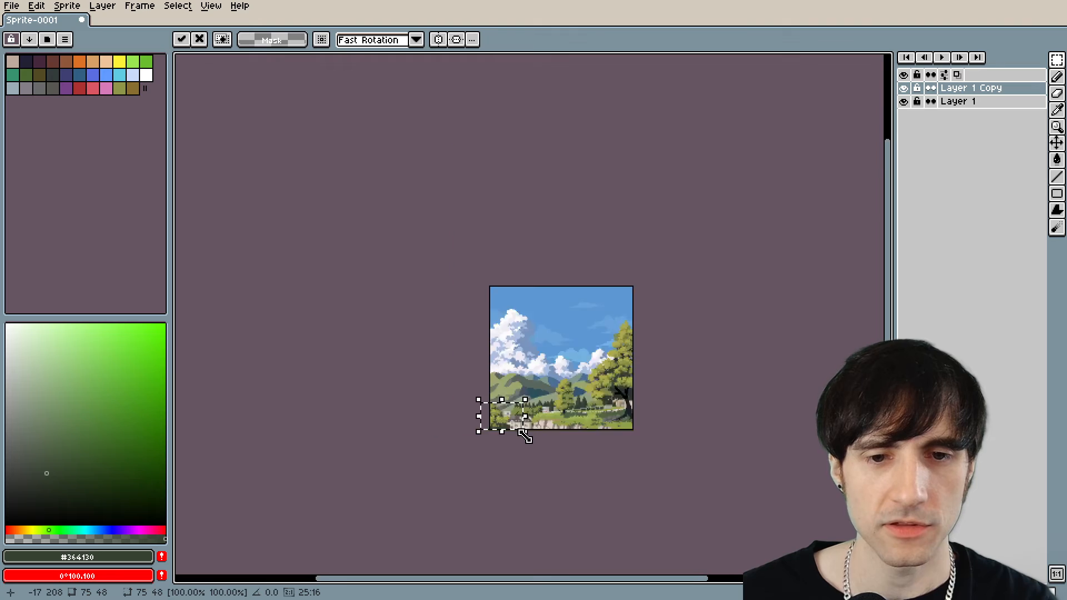
pyautogui.scroll(5, 525, 436)
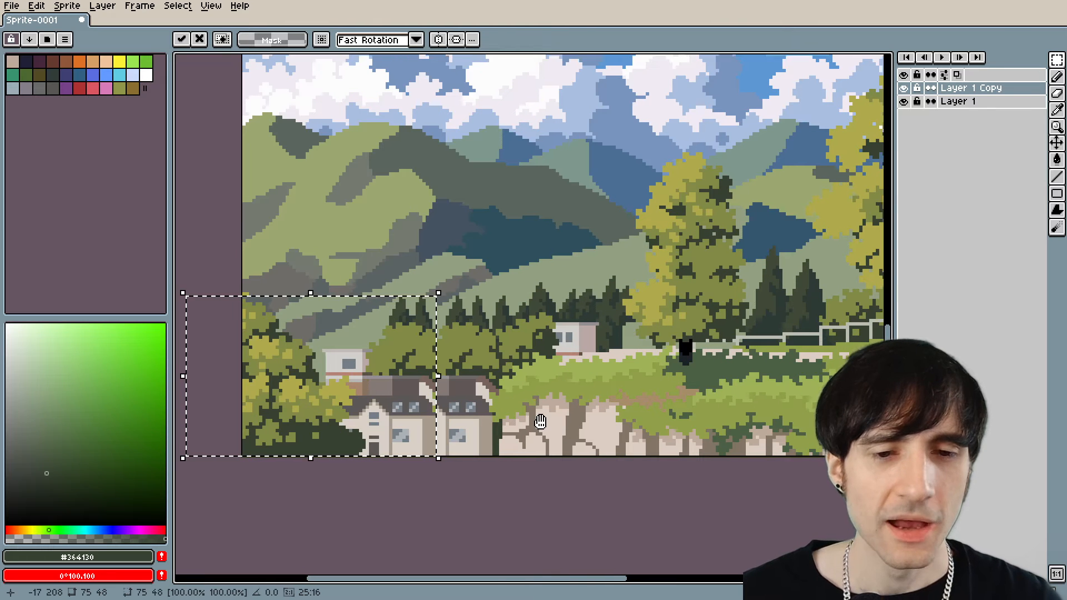
pyautogui.moveTo(540, 422); pyautogui.dragTo(551, 404)
pyautogui.hotkey('ctrl', 'z')
pyautogui.hotkey('ctrl', 'd')
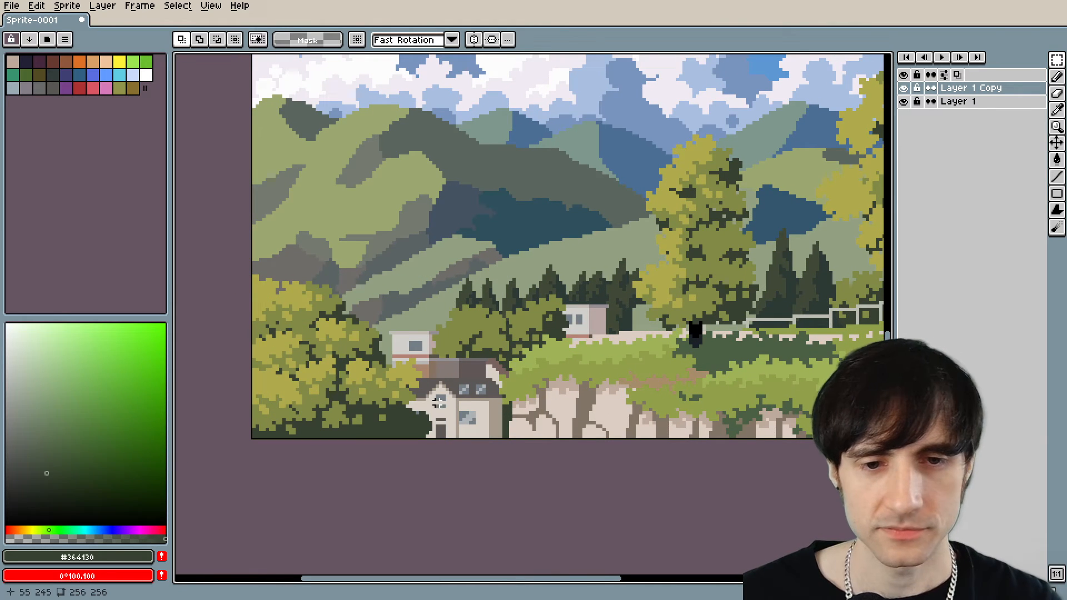
# Widen the dark foliage strip between the front house and the stone wall by a one-pixel column of #364130.
pyautogui.scroll(-3, 517, 437)
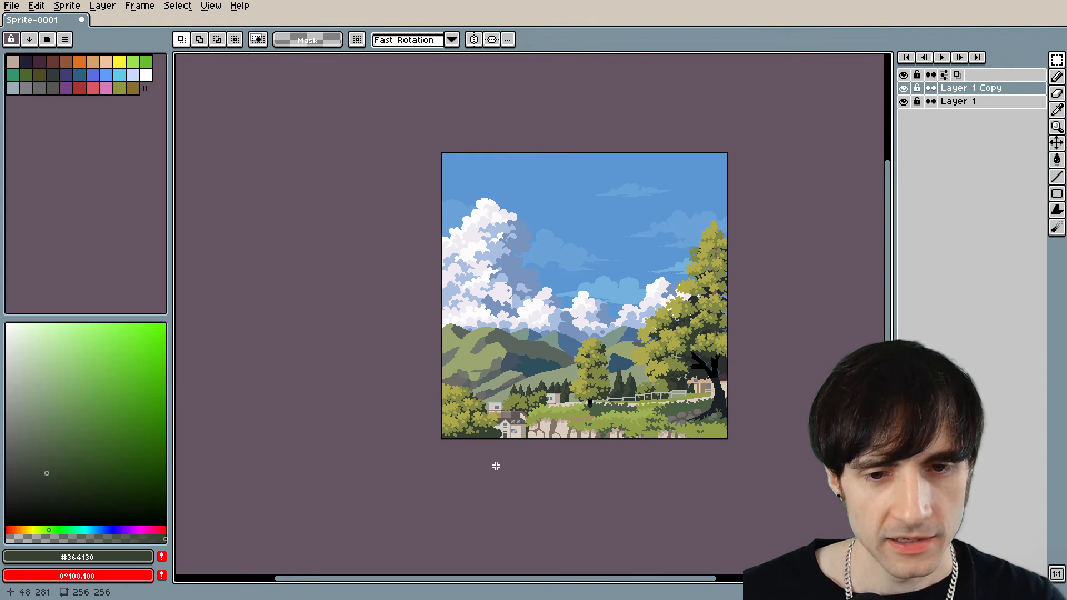
pyautogui.scroll(6, 504, 441)
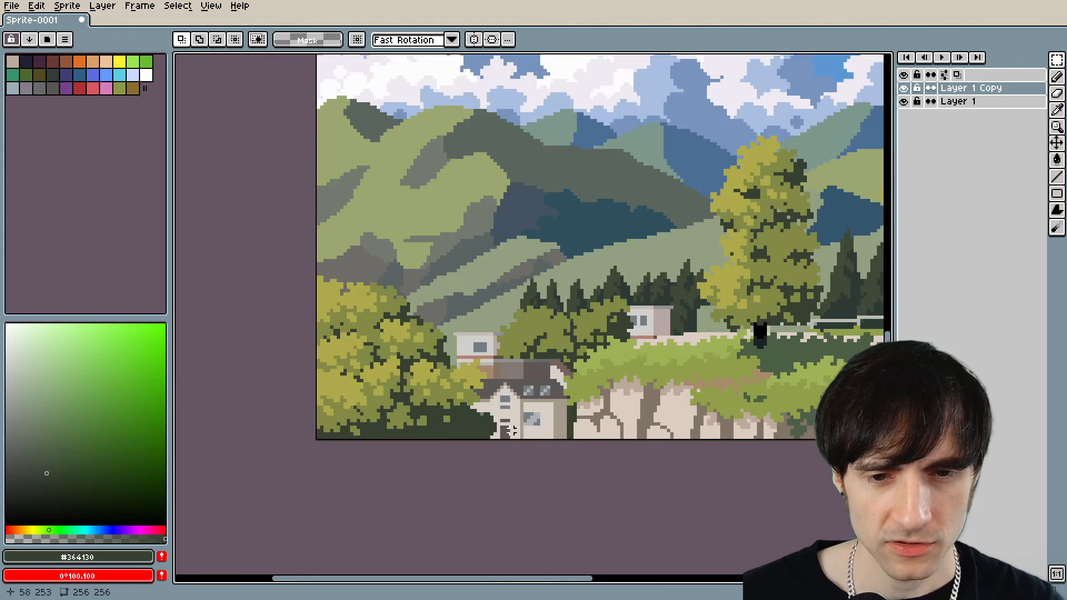
pyautogui.press('b')
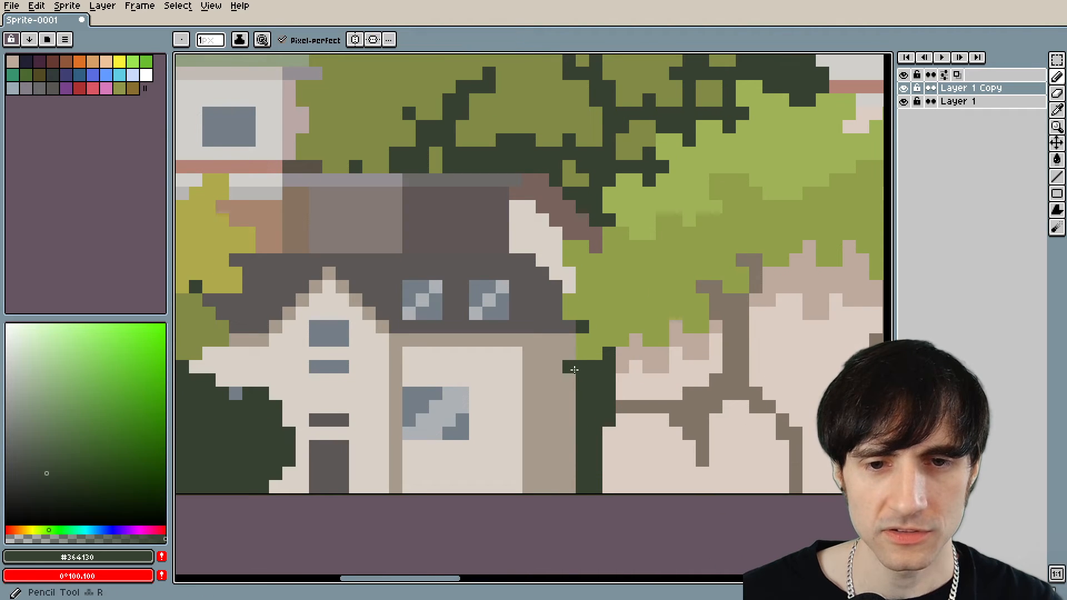
pyautogui.moveTo(571, 367); pyautogui.dragTo(571, 492)
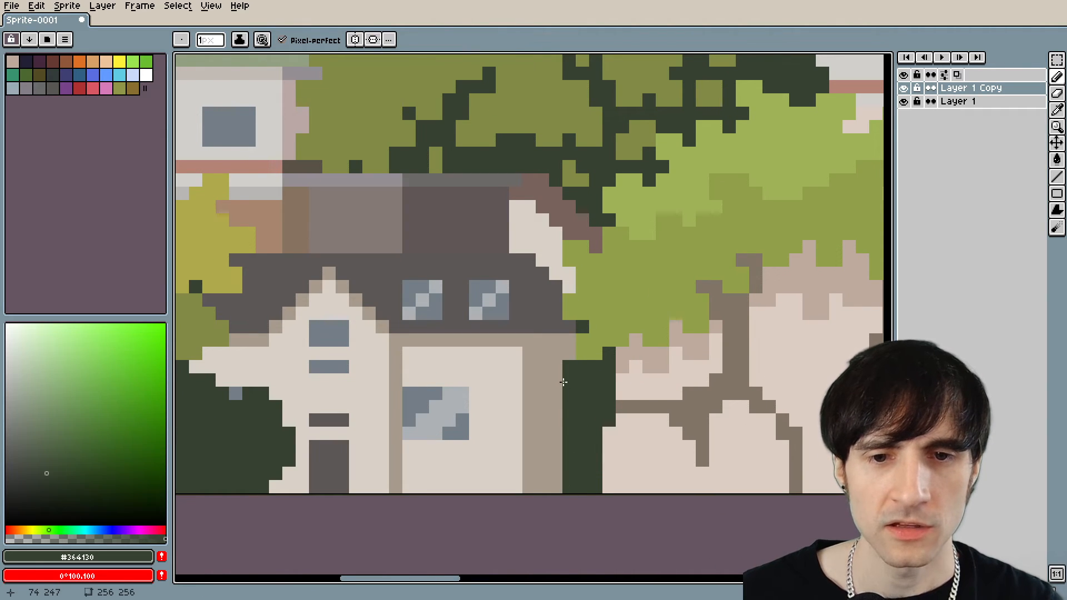
pyautogui.moveTo(570, 359)
pyautogui.mouseDown()
pyautogui.moveTo(578, 330)
pyautogui.moveTo(562, 349)
pyautogui.moveTo(552, 345)
pyautogui.moveTo(553, 455)
pyautogui.mouseUp()
# Sample the front door's #5c5757 and draw a one-pixel vertical edge down the house's outer wall beside the dark foliage.
pyautogui.press('i')
pyautogui.click(349, 449)
pyautogui.press('b')
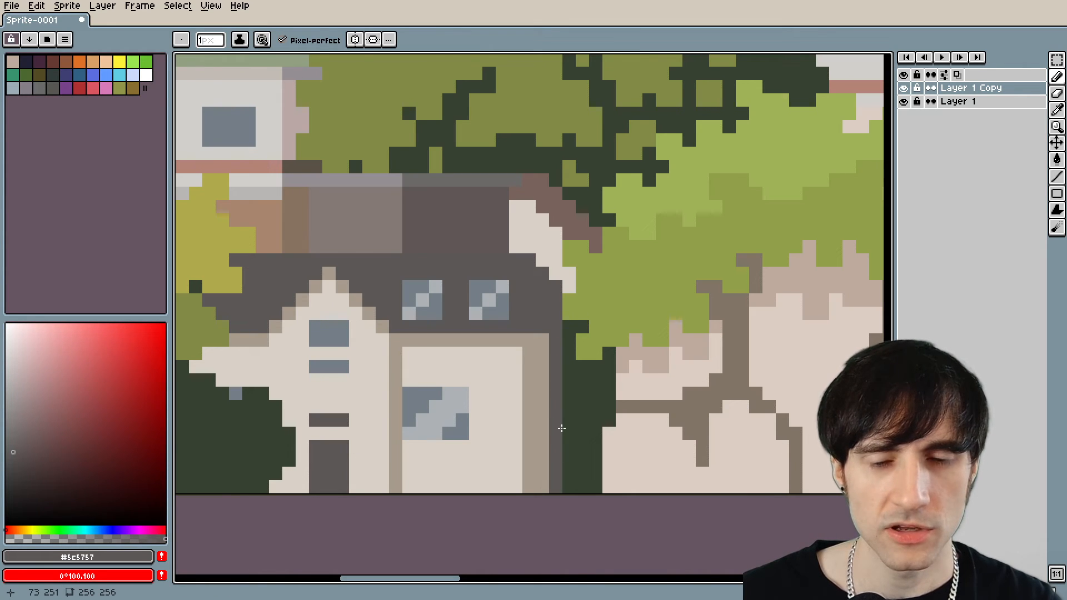
pyautogui.scroll(-8, 561, 428)
pyautogui.scroll(4, 533, 448)
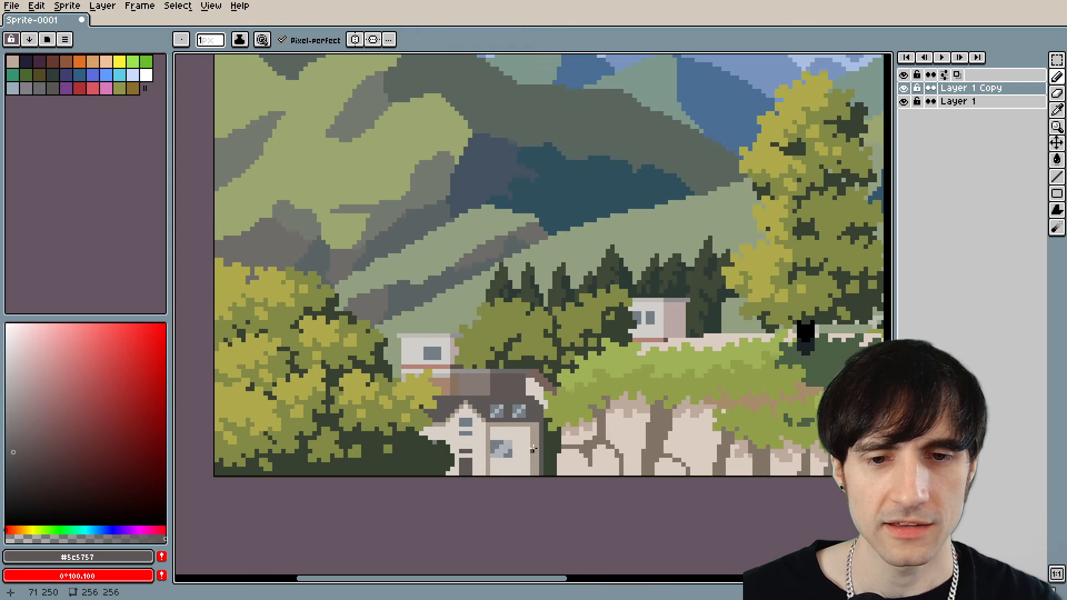
# Review the whole landscape's composition and examine the shading of the large cloud.
pyautogui.scroll(-1, 586, 438)
pyautogui.moveTo(648, 424); pyautogui.dragTo(442, 392)
pyautogui.scroll(-1, 585, 406)
pyautogui.scroll(-1, 542, 372)
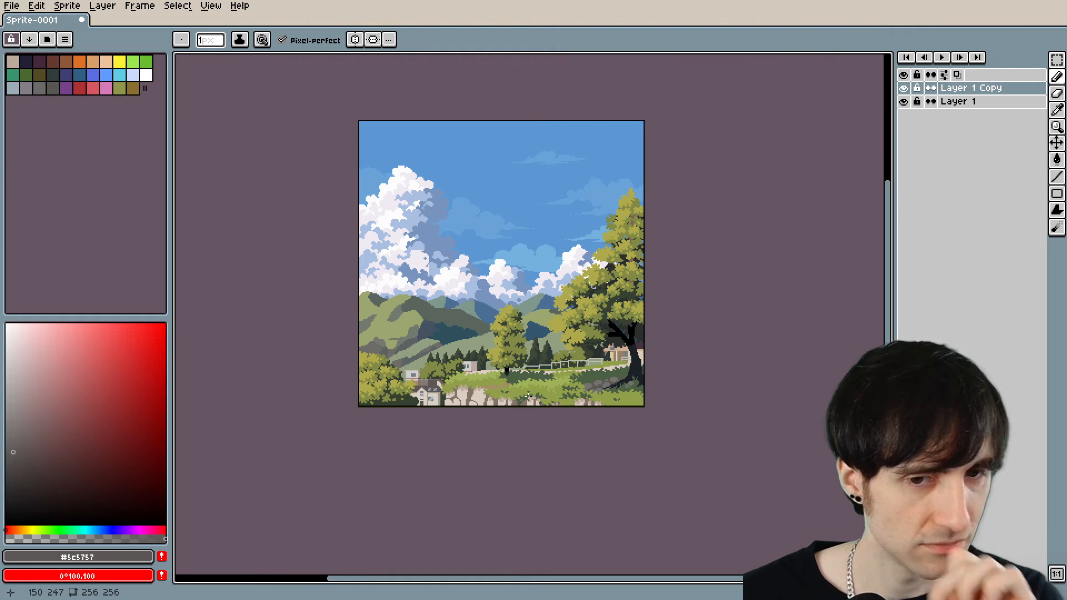
pyautogui.moveTo(538, 342); pyautogui.dragTo(607, 351)
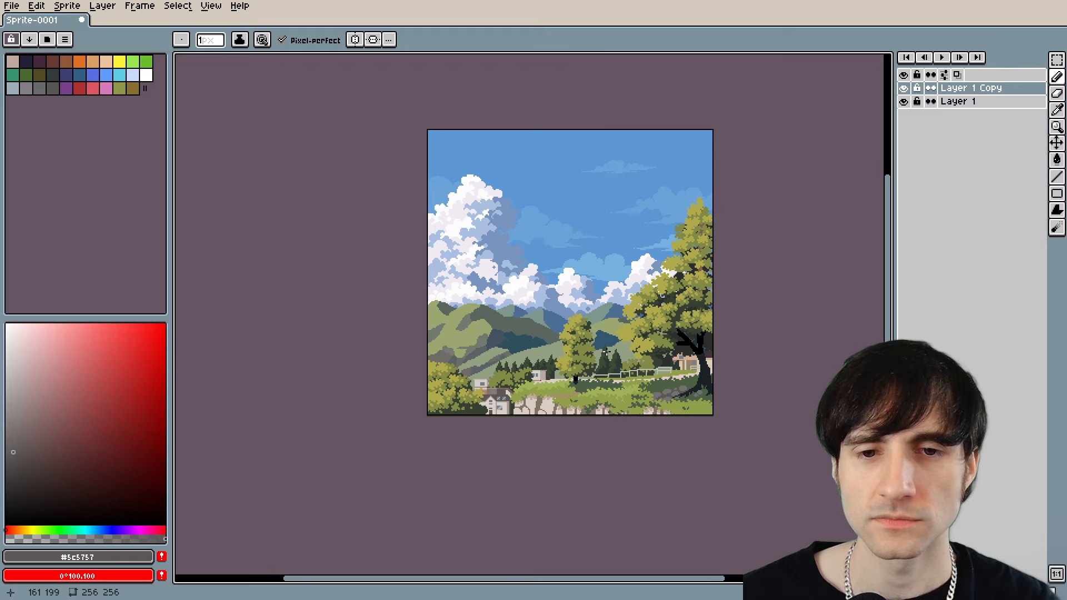
pyautogui.scroll(5, 500, 256)
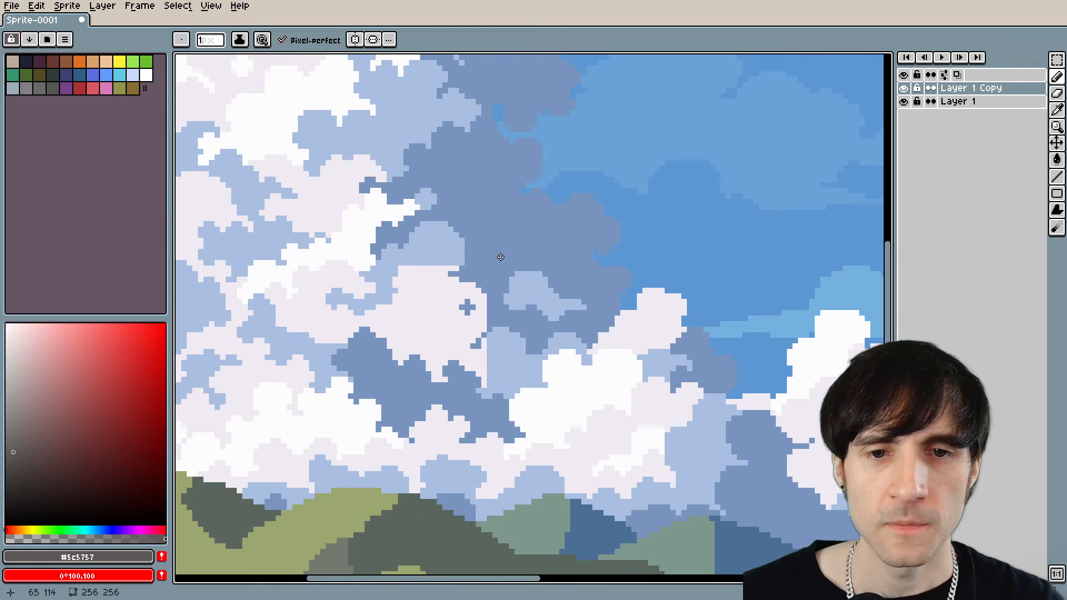
pyautogui.scroll(-2, 508, 260)
pyautogui.moveTo(517, 262); pyautogui.dragTo(557, 308)
# Sample #f0ebf2 from the large cloud and round off the flat top of its lower pale puff.
pyautogui.scroll(4, 557, 309)
pyautogui.press('alt')
pyautogui.keyDown('alt'); pyautogui.click(387, 372); pyautogui.keyUp('alt')
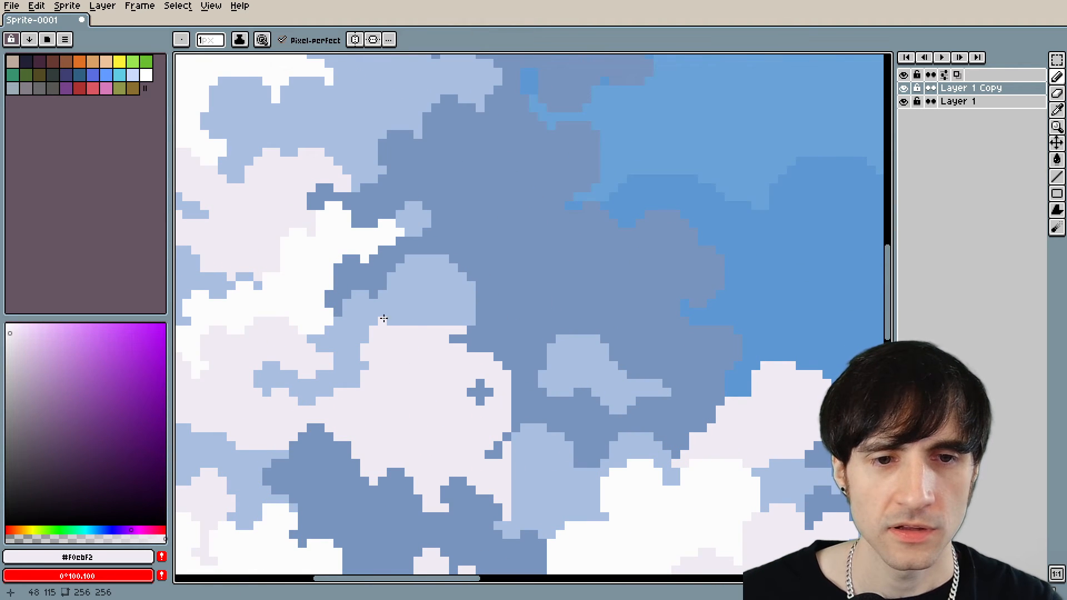
pyautogui.moveTo(404, 322); pyautogui.dragTo(447, 322)
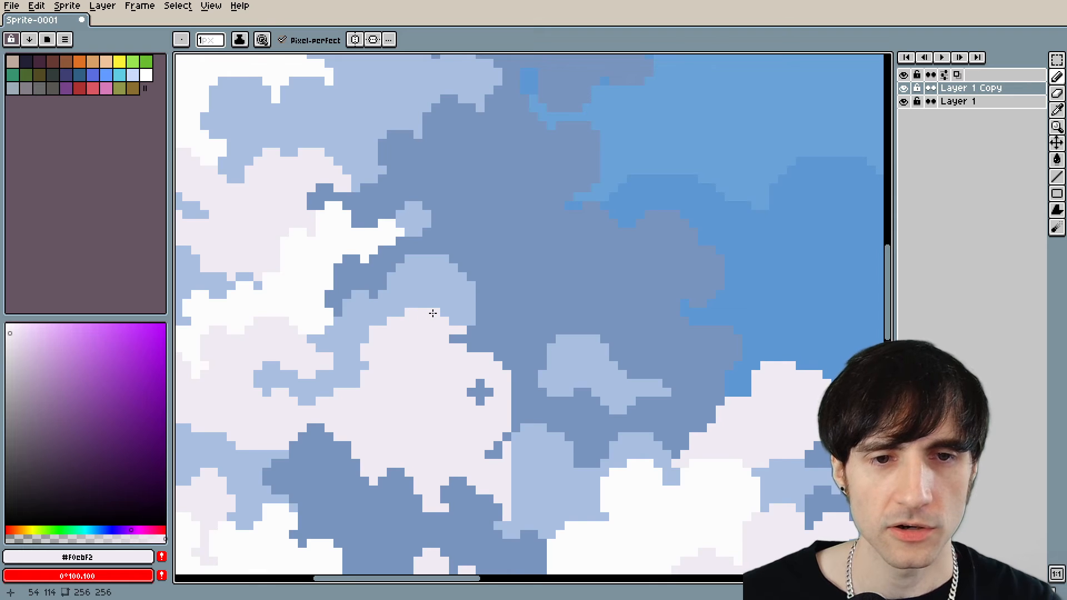
pyautogui.scroll(-4, 432, 313)
pyautogui.scroll(4, 502, 331)
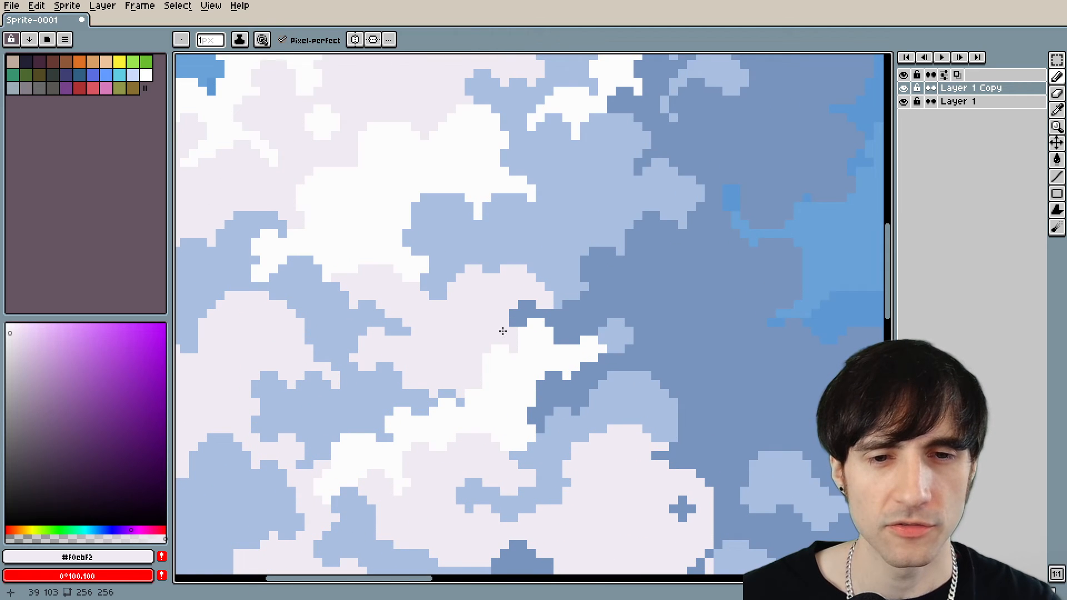
# Sample and compare the large cloud's shades #aabfe2, #7895bf and #f0ebf2, and view them within the landscape.
pyautogui.press('alt')
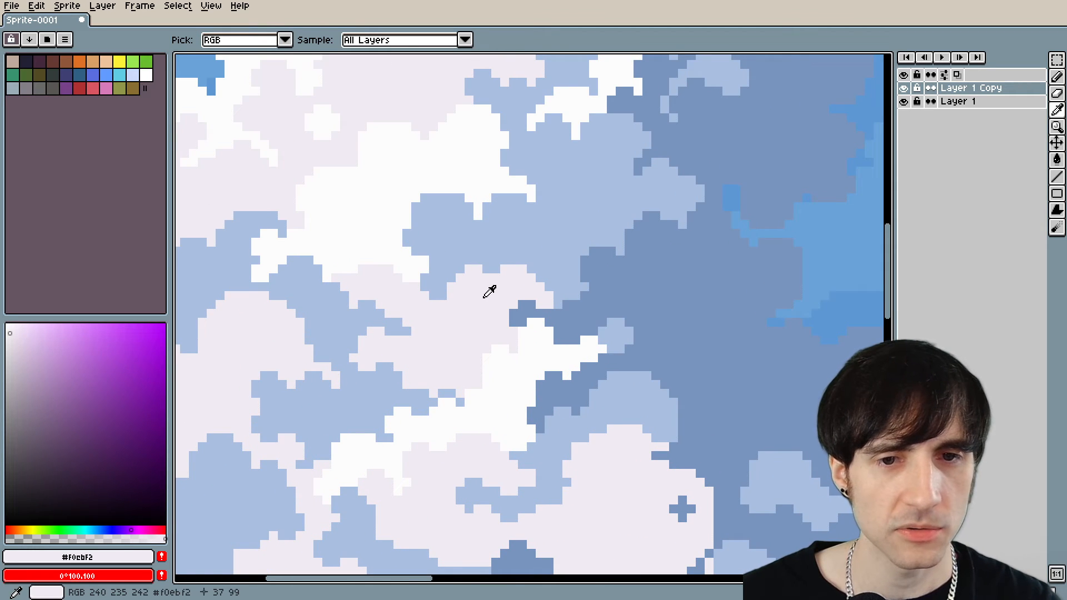
pyautogui.keyDown('alt'); pyautogui.click(510, 239); pyautogui.keyUp('alt')
pyautogui.keyDown('alt'); pyautogui.click(612, 291); pyautogui.keyUp('alt')
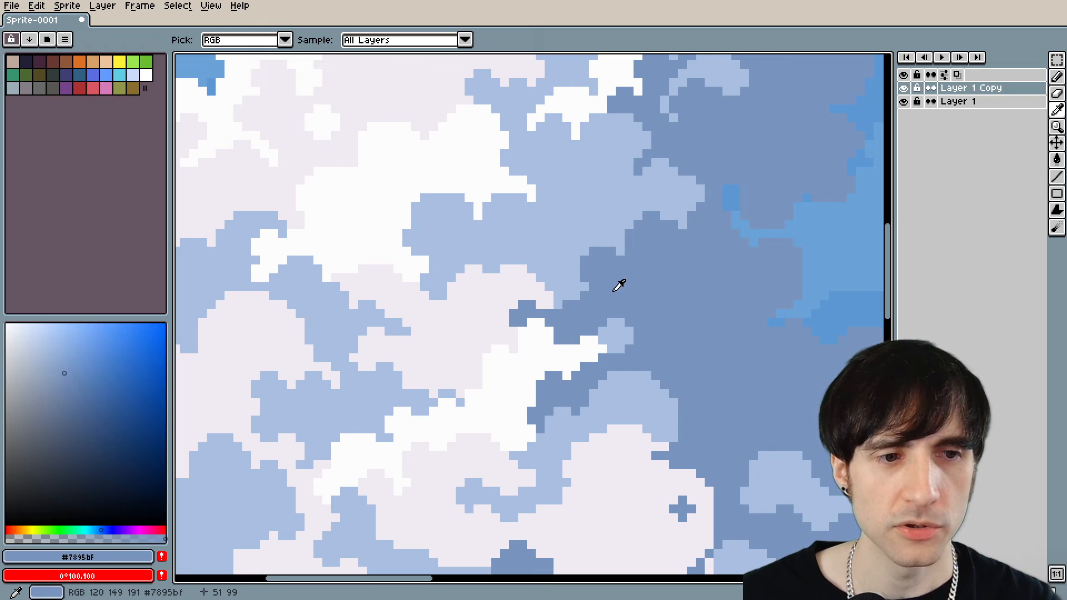
pyautogui.keyDown('alt'); pyautogui.click(487, 293); pyautogui.keyUp('alt')
pyautogui.keyDown('alt'); pyautogui.click(505, 245); pyautogui.keyUp('alt')
pyautogui.keyDown('alt'); pyautogui.click(480, 292); pyautogui.keyUp('alt')
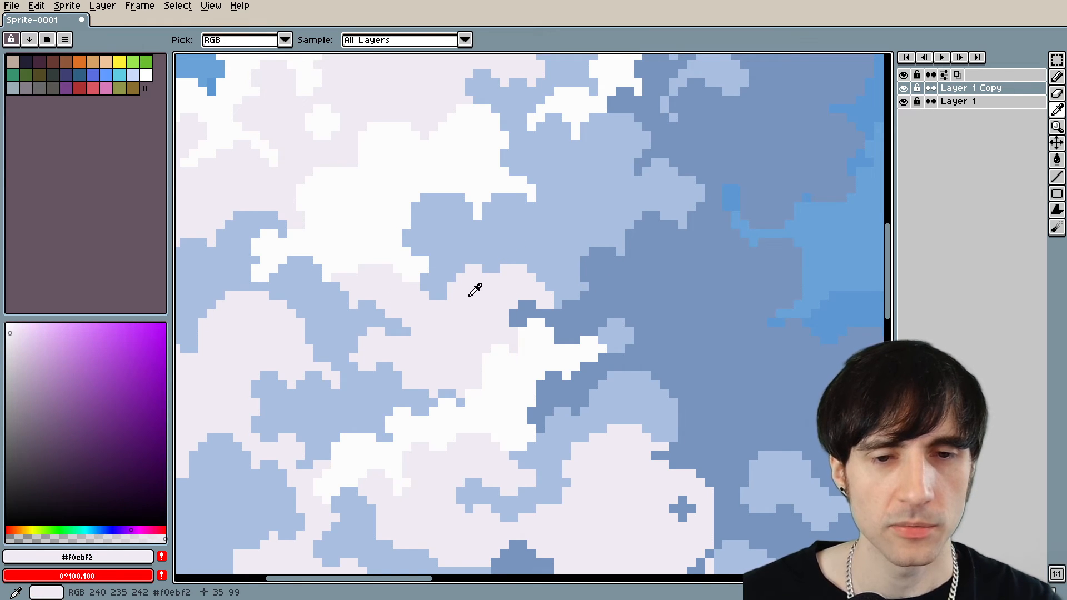
pyautogui.scroll(-3, 475, 289)
pyautogui.scroll(1, 478, 265)
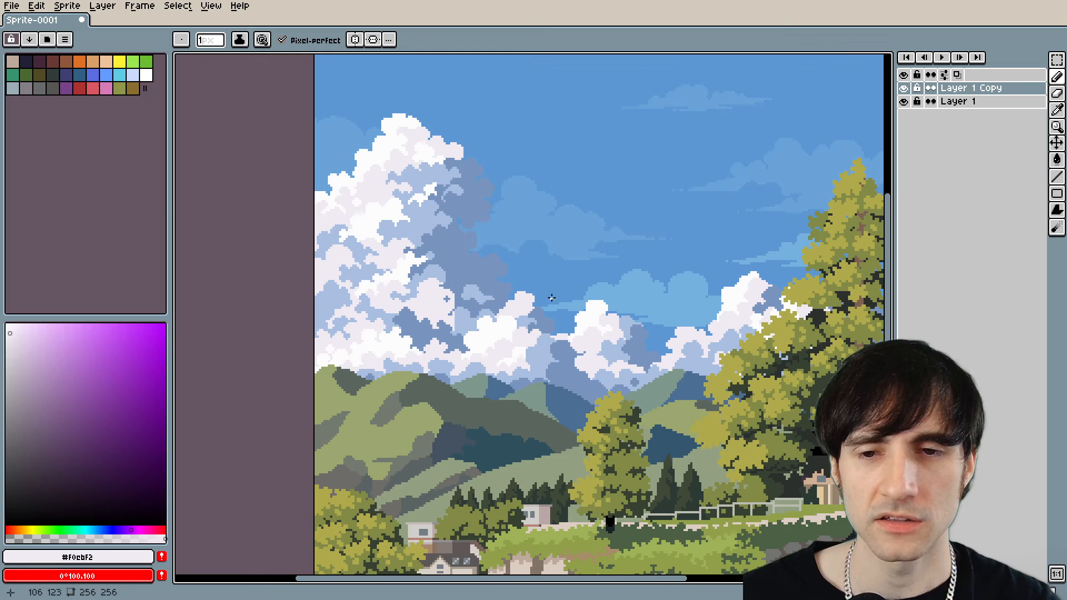
# Sample #7895bf from the large cloud's shaded edge and compare that shadow with the surrounding sky.
pyautogui.scroll(4, 478, 258)
pyautogui.keyDown('alt'); pyautogui.click(572, 221); pyautogui.keyUp('alt')
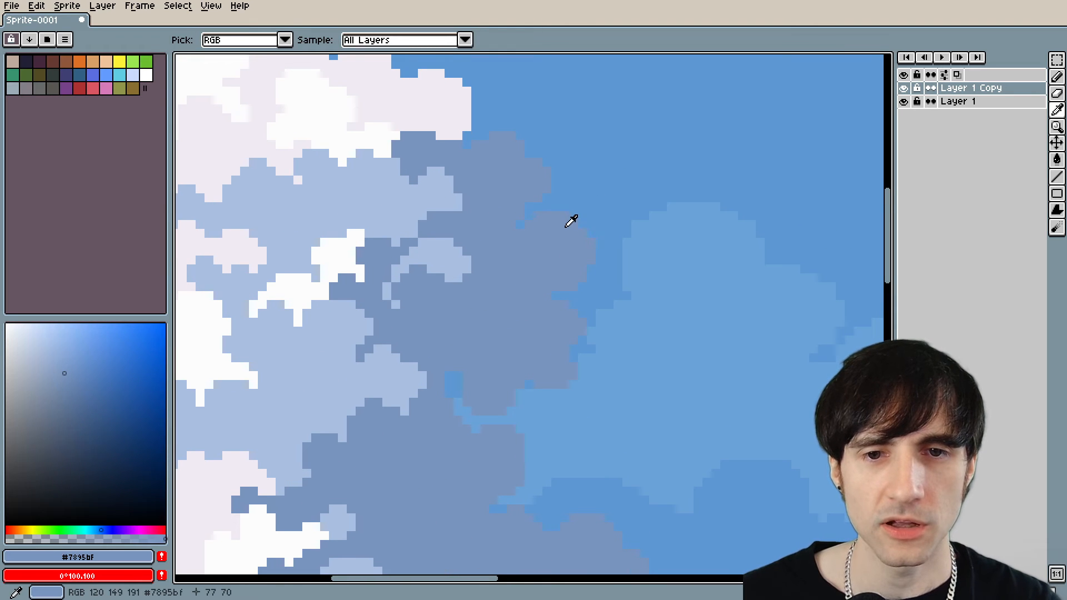
pyautogui.scroll(-2, 527, 316)
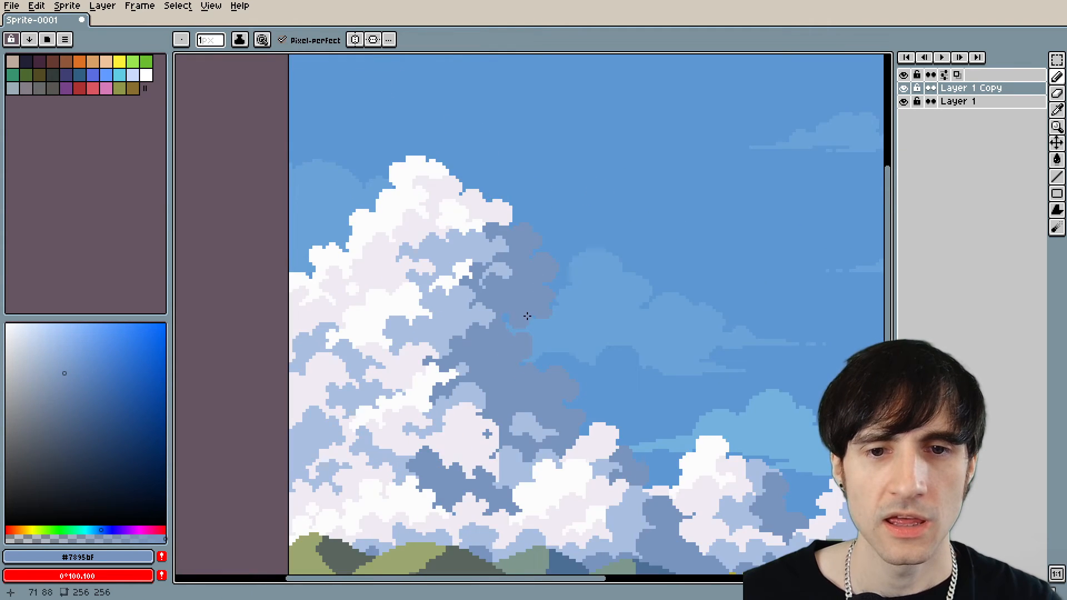
pyautogui.scroll(-2, 527, 315)
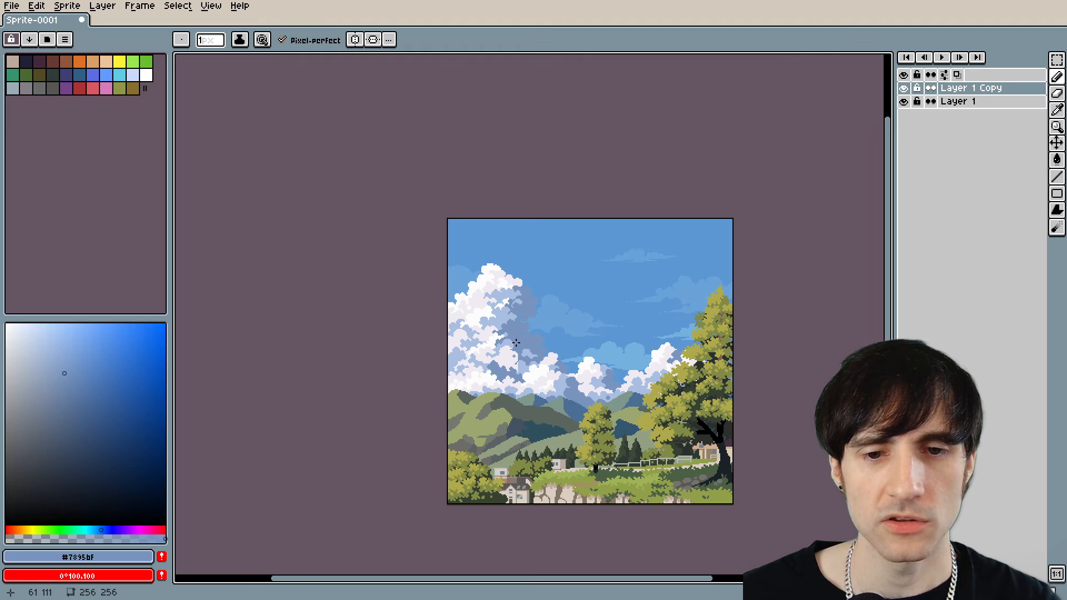
# Try filling the large cloud's #7895bf shadow areas with another colour, compare both versions and undo the fill.
pyautogui.scroll(4, 516, 343)
pyautogui.press('alt')
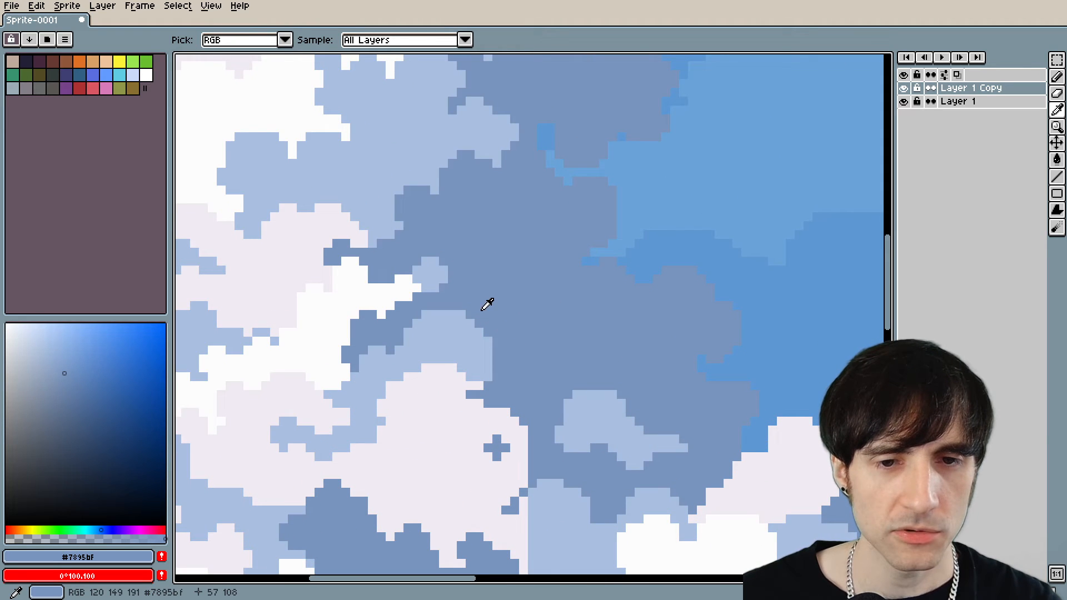
pyautogui.click(61, 365)
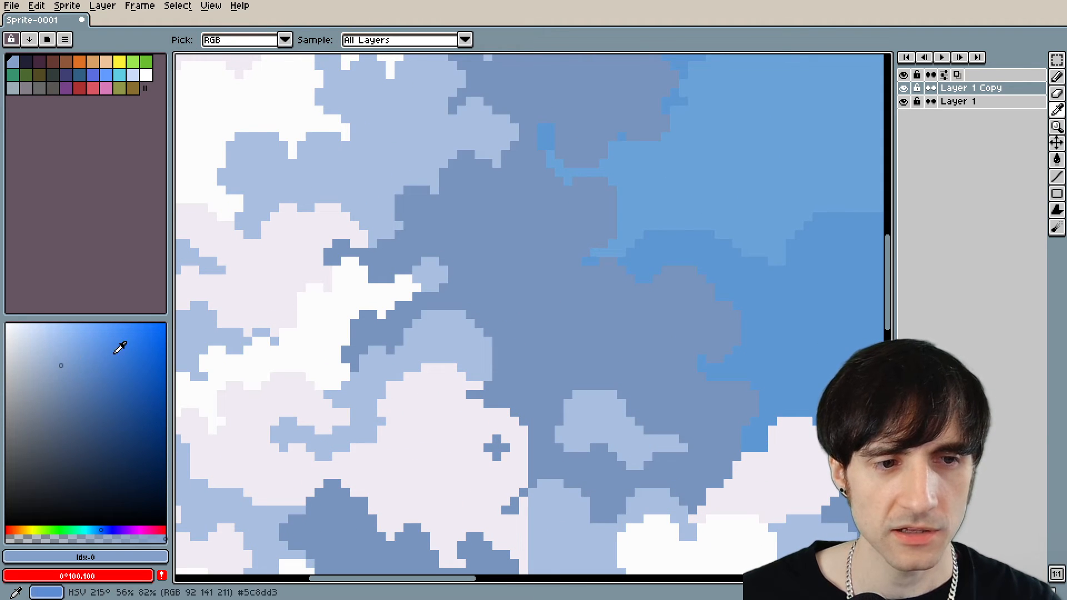
pyautogui.press('f')
pyautogui.scroll(-3, 494, 284)
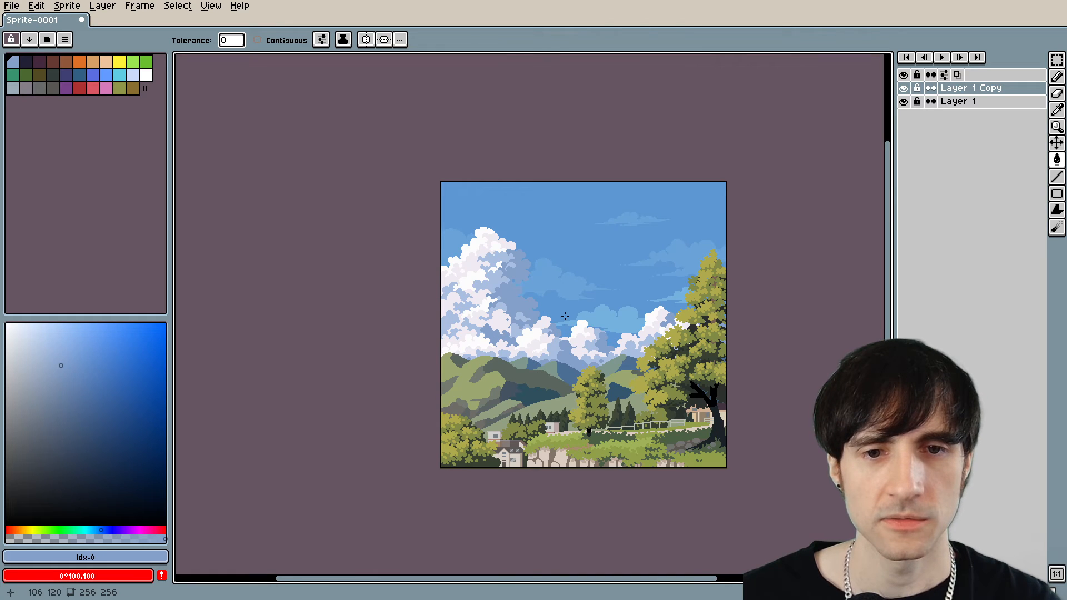
pyautogui.keyDown('alt'); pyautogui.click(639, 362); pyautogui.keyUp('alt')
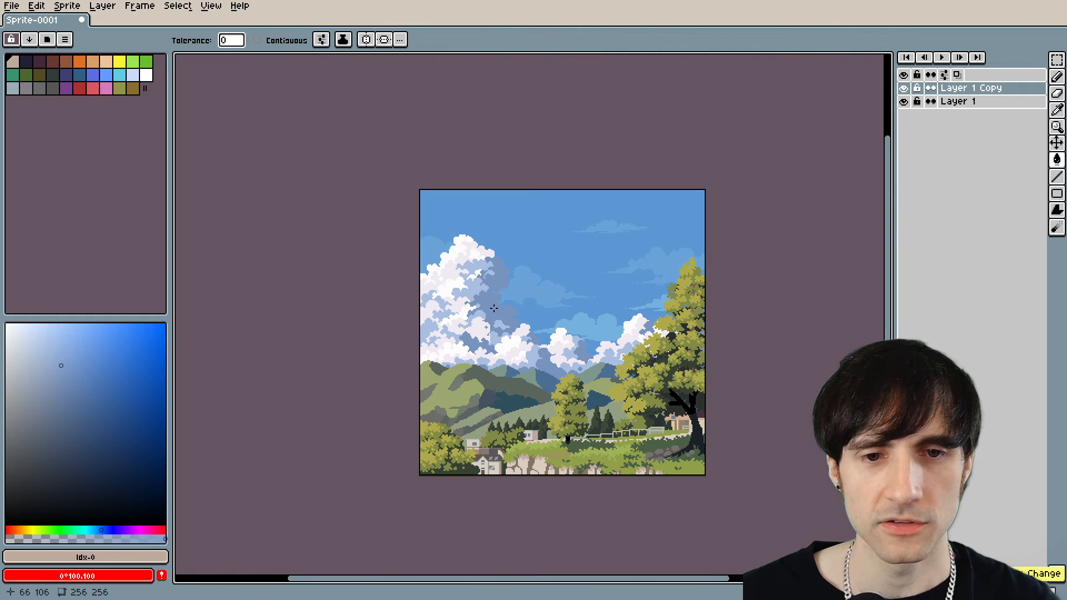
pyautogui.click(505, 337)
pyautogui.hotkey('ctrl', 'z')
pyautogui.press('v')
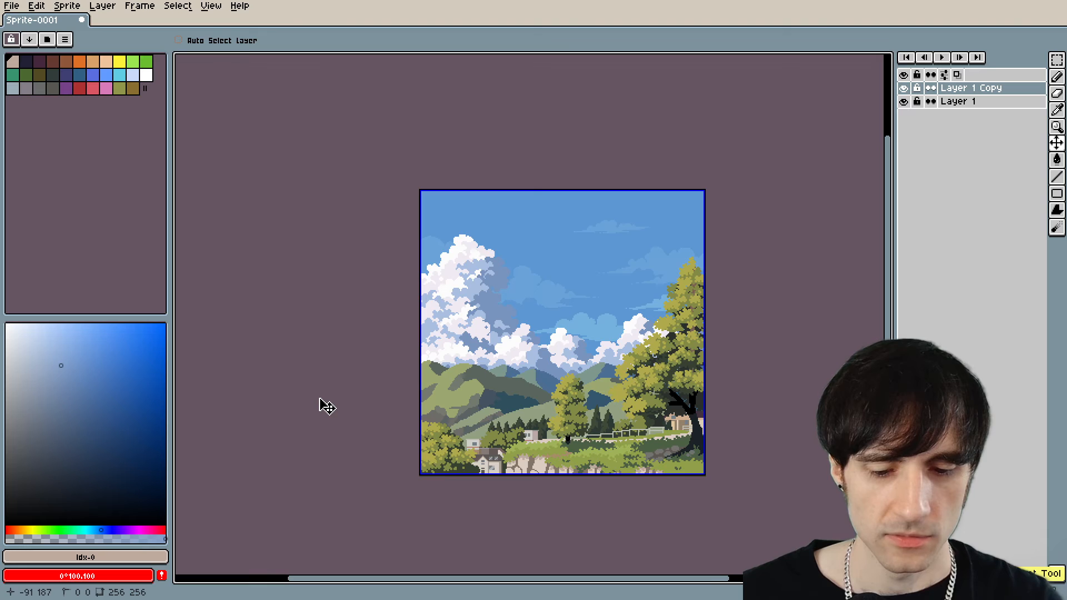
pyautogui.hotkey('ctrl', 'y')
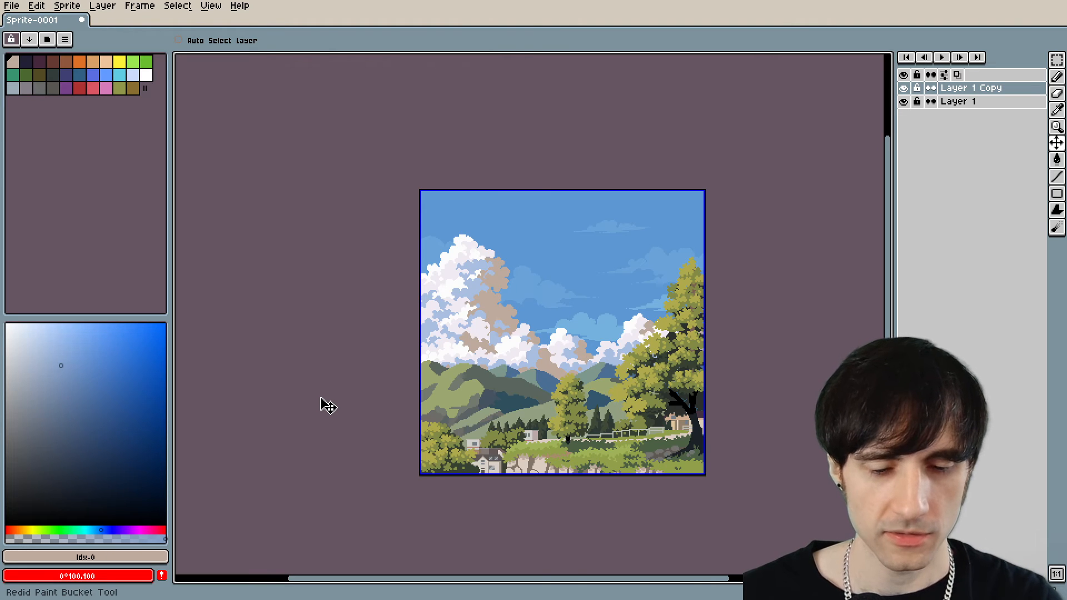
pyautogui.hotkey('ctrl', 'z')
# Sample #7895bf, adjust it slightly and try the new tint on the large cloud's shadows, then undo it.
pyautogui.press('g')
pyautogui.scroll(6, 474, 365)
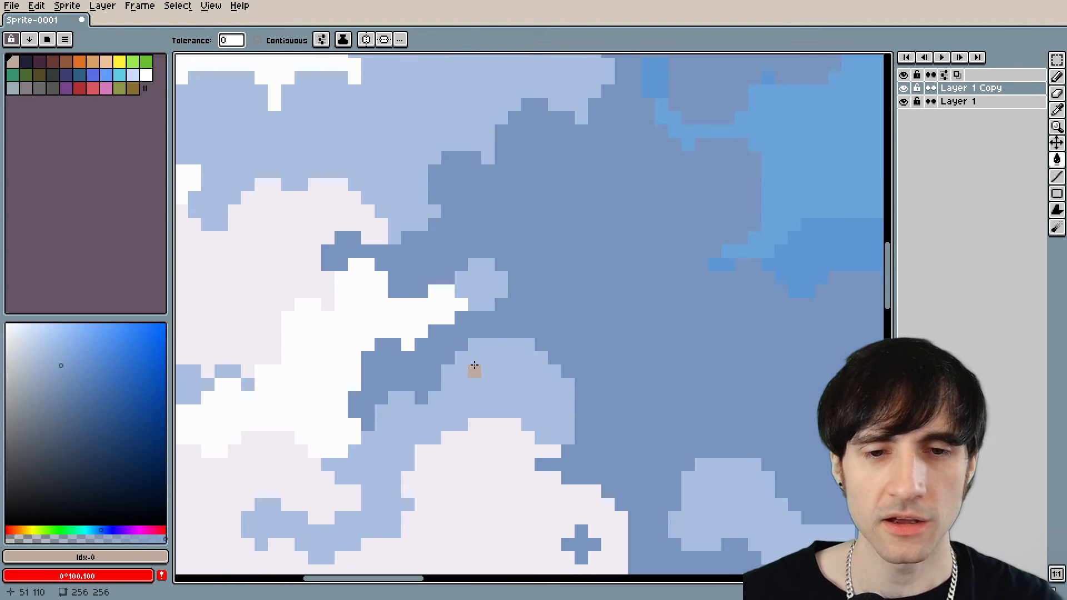
pyautogui.press('i')
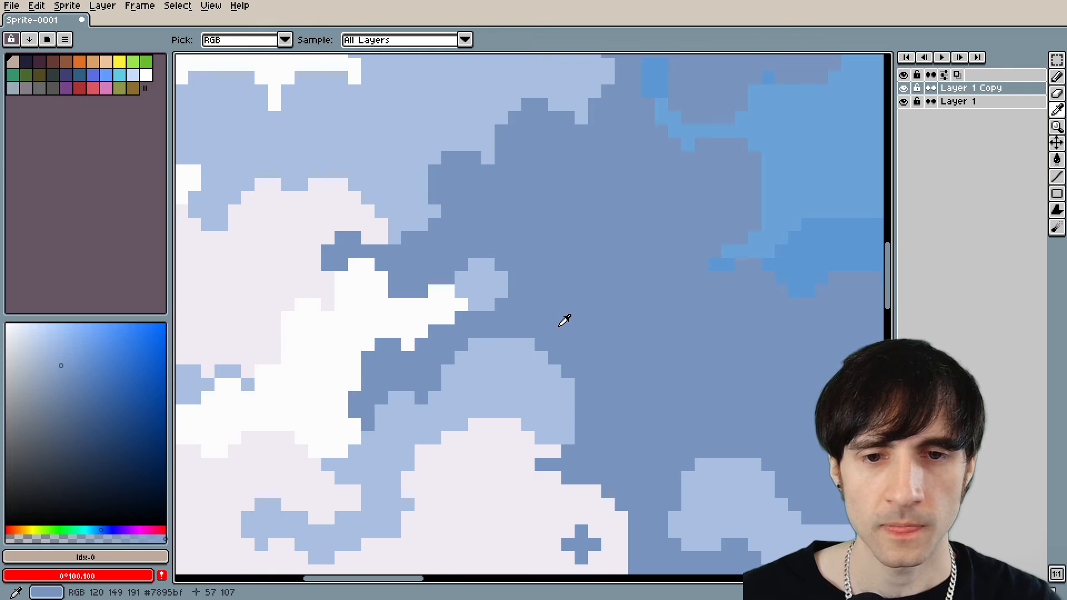
pyautogui.click(559, 326)
pyautogui.press('g')
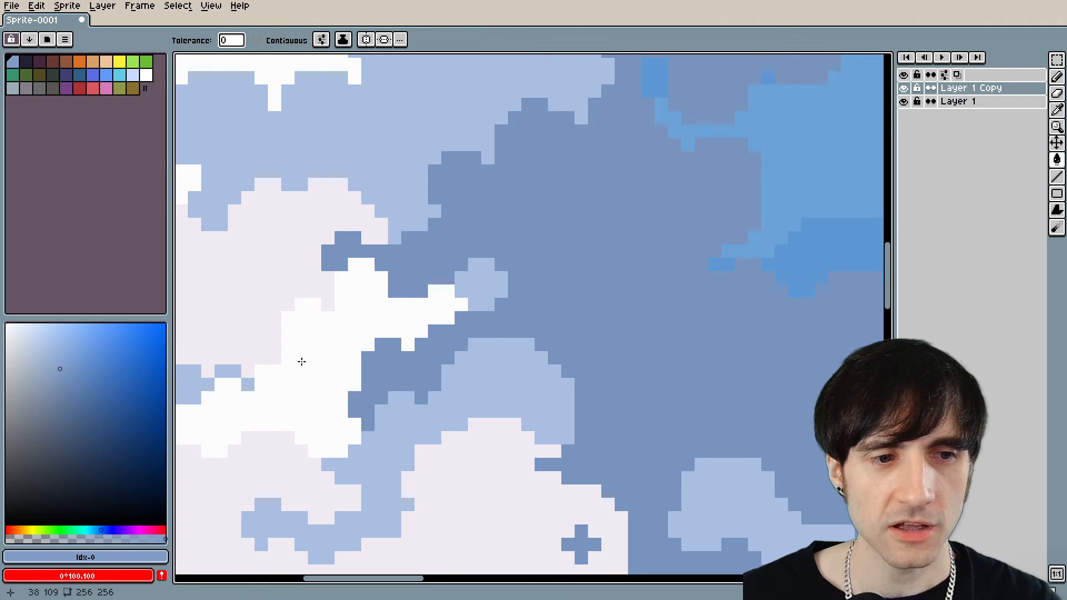
pyautogui.scroll(-10, 600, 336)
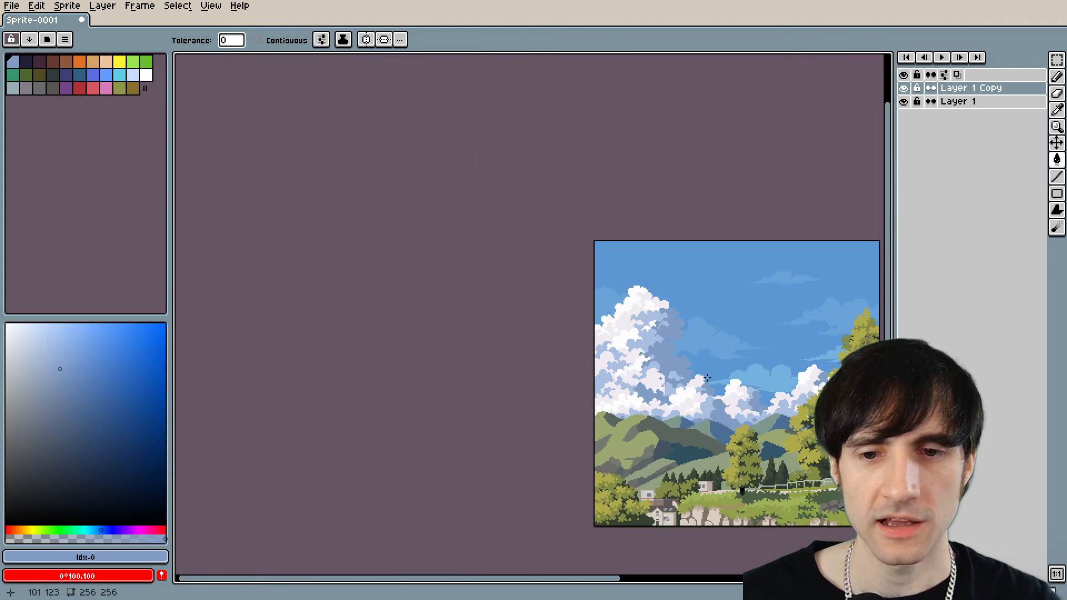
pyautogui.moveTo(705, 381); pyautogui.dragTo(578, 365)
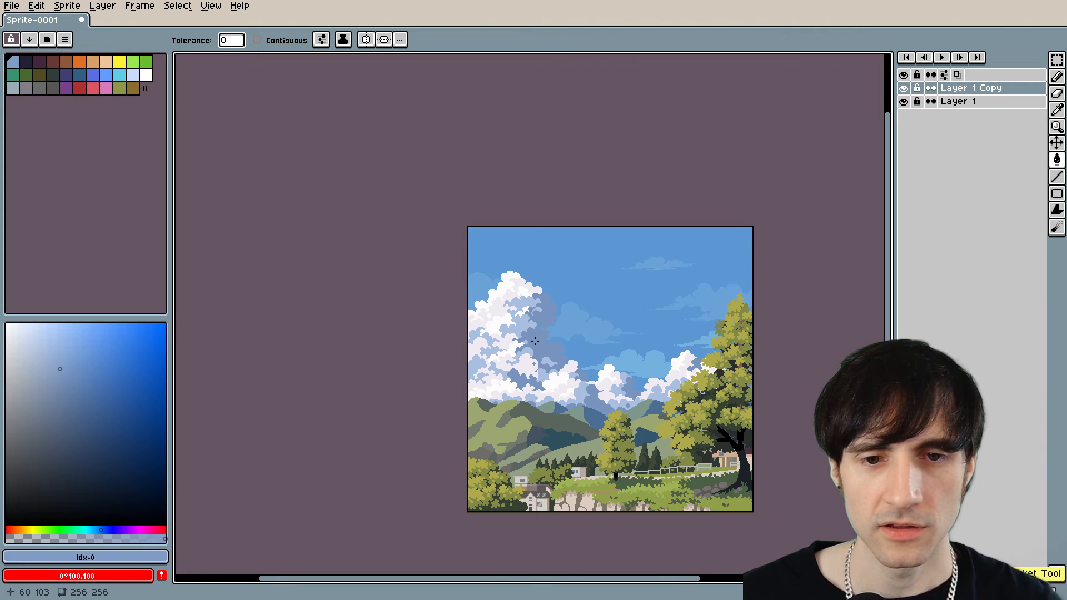
pyautogui.hotkey('ctrl', 'z')
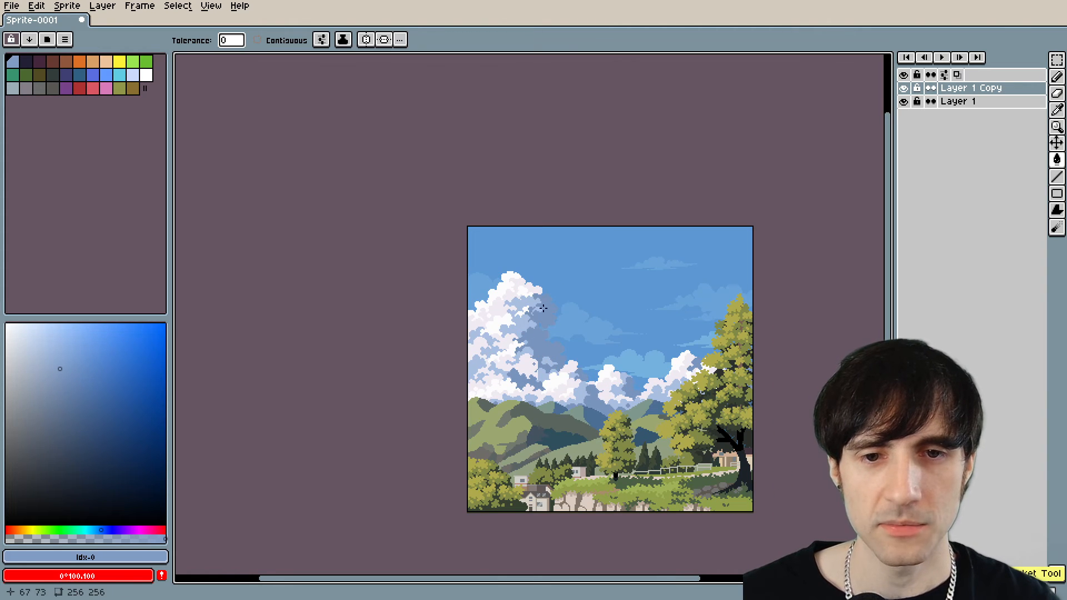
# Sample #aabfe2 from the large cloud, lower its opacity and fill the darker #7895bf shadows to lighten them.
pyautogui.scroll(4, 509, 287)
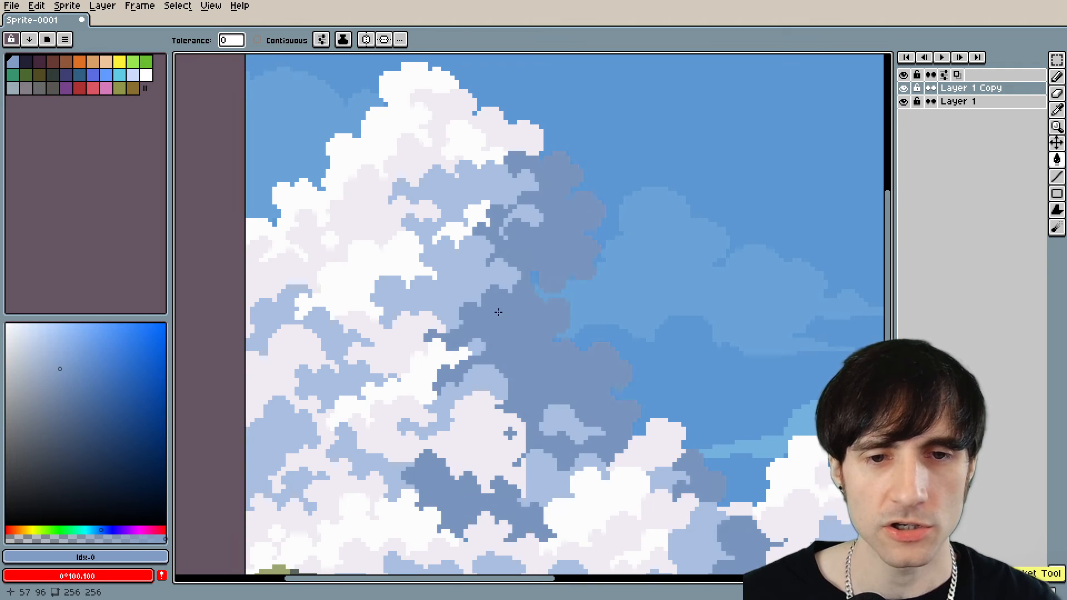
pyautogui.scroll(5, 495, 303)
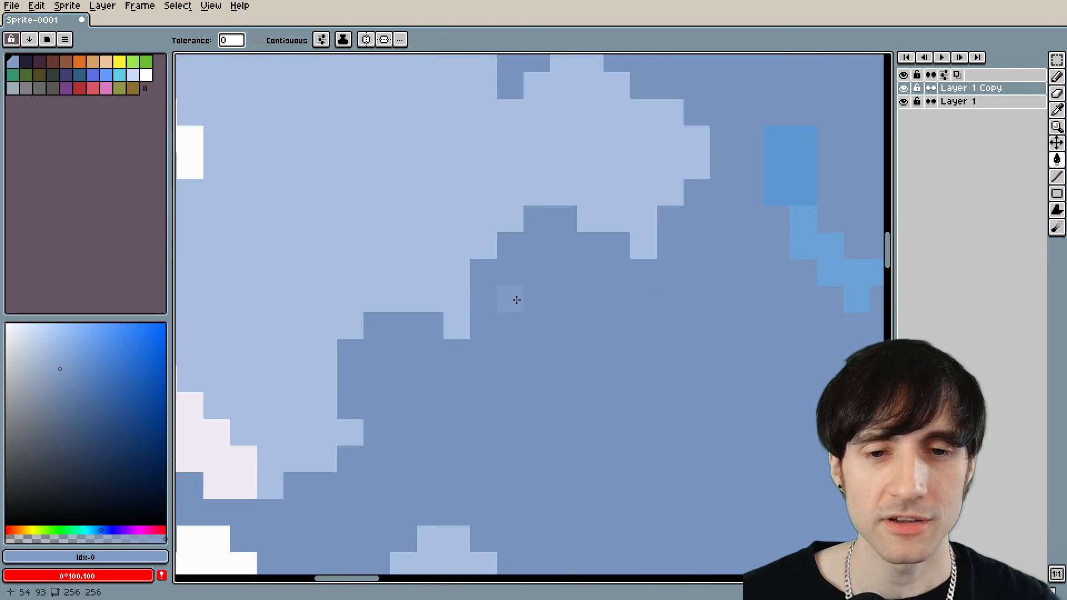
pyautogui.scroll(-6, 552, 305)
pyautogui.scroll(-2, 552, 308)
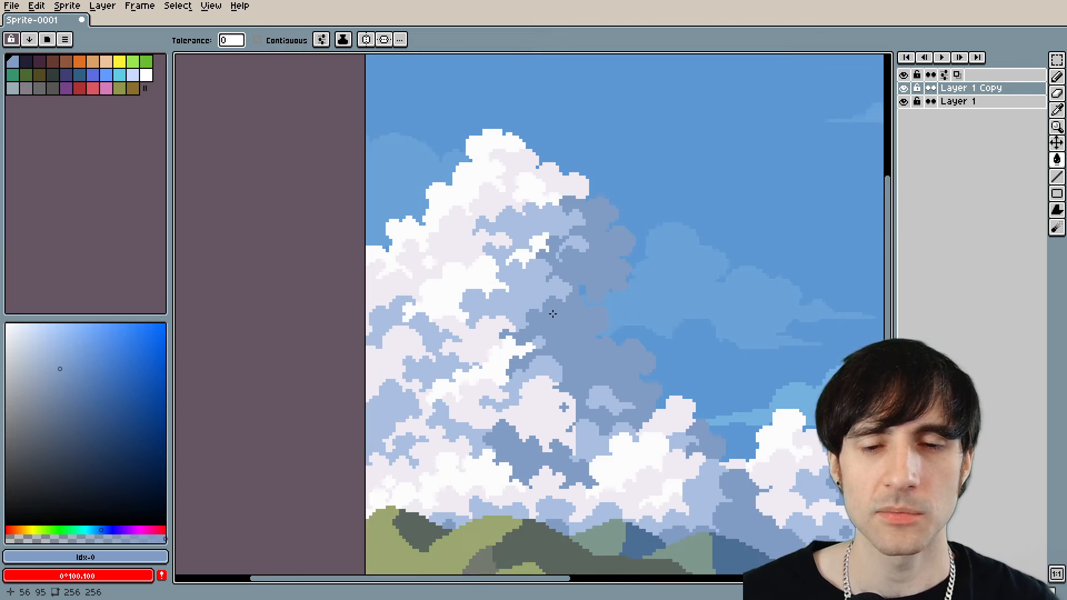
pyautogui.scroll(5, 563, 331)
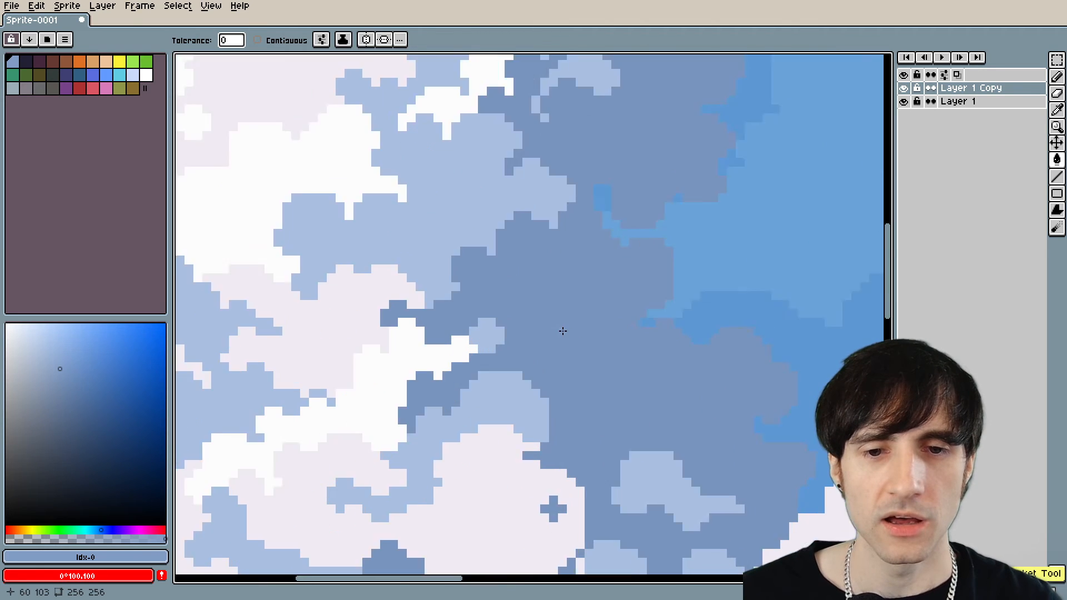
pyautogui.scroll(-2, 536, 340)
pyautogui.press('alt')
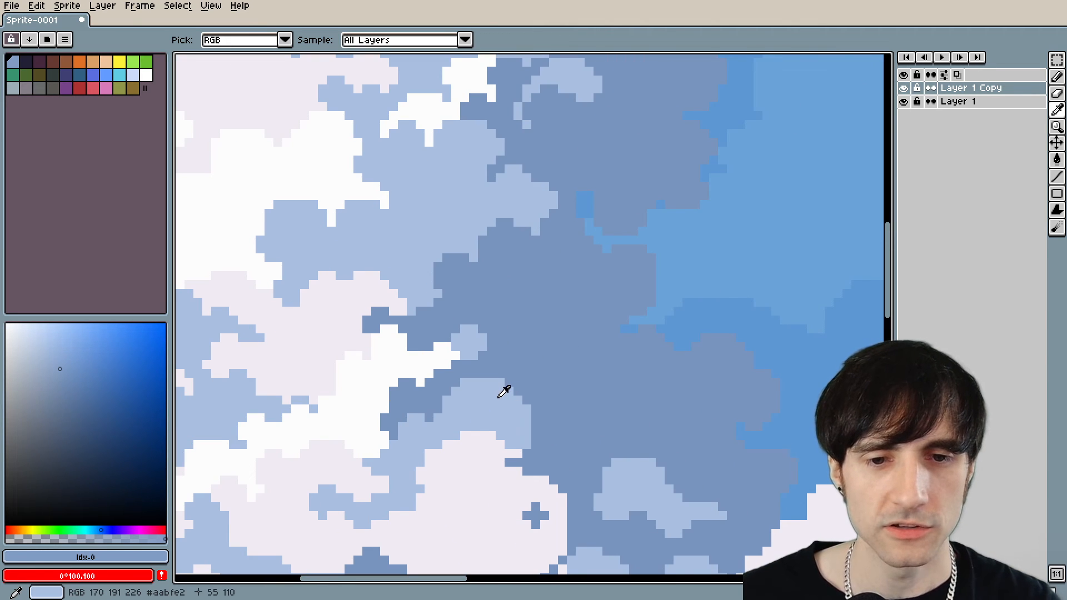
pyautogui.click(498, 397)
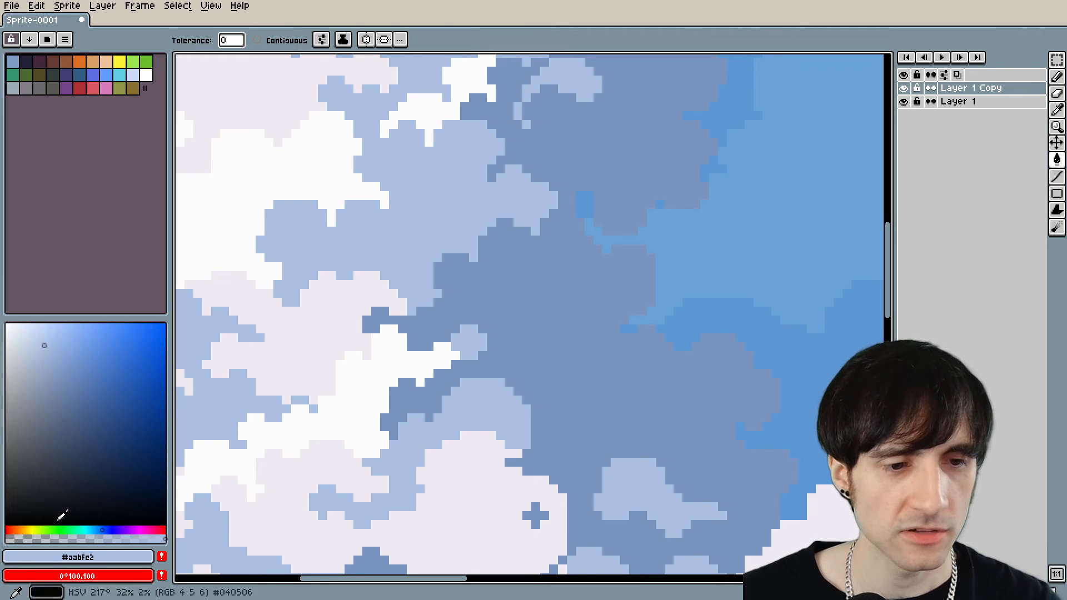
pyautogui.click(71, 539)
pyautogui.scroll(-4, 559, 377)
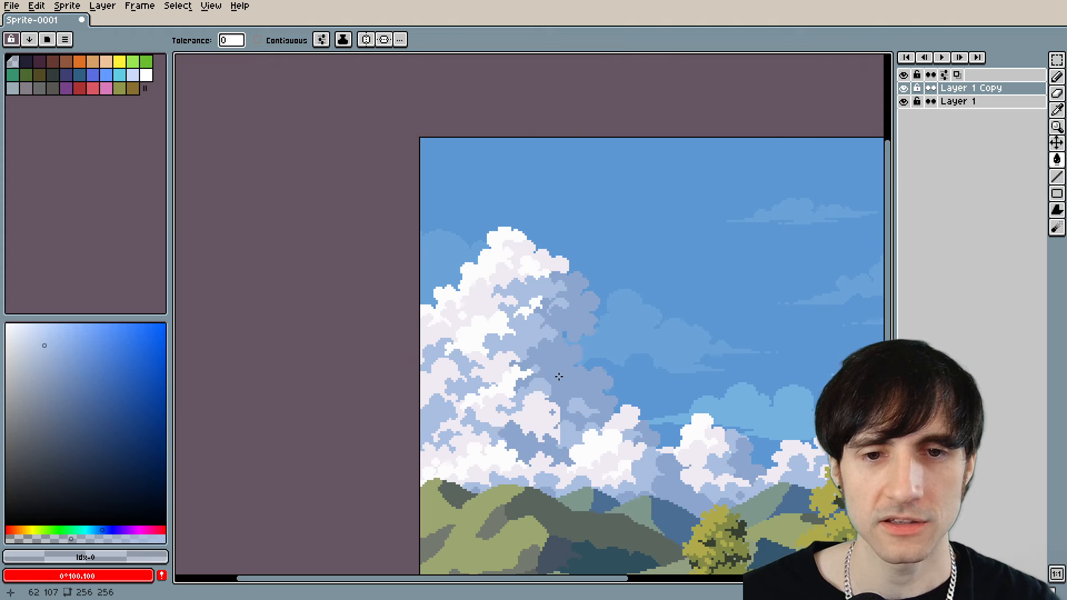
# Using fully opaque #f0ebf2, round out the large cloud's lower pale puff and paint over the cross-shaped shadow mark inside it.
pyautogui.moveTo(627, 417); pyautogui.dragTo(548, 417)
pyautogui.scroll(-3, 536, 401)
pyautogui.scroll(6, 529, 410)
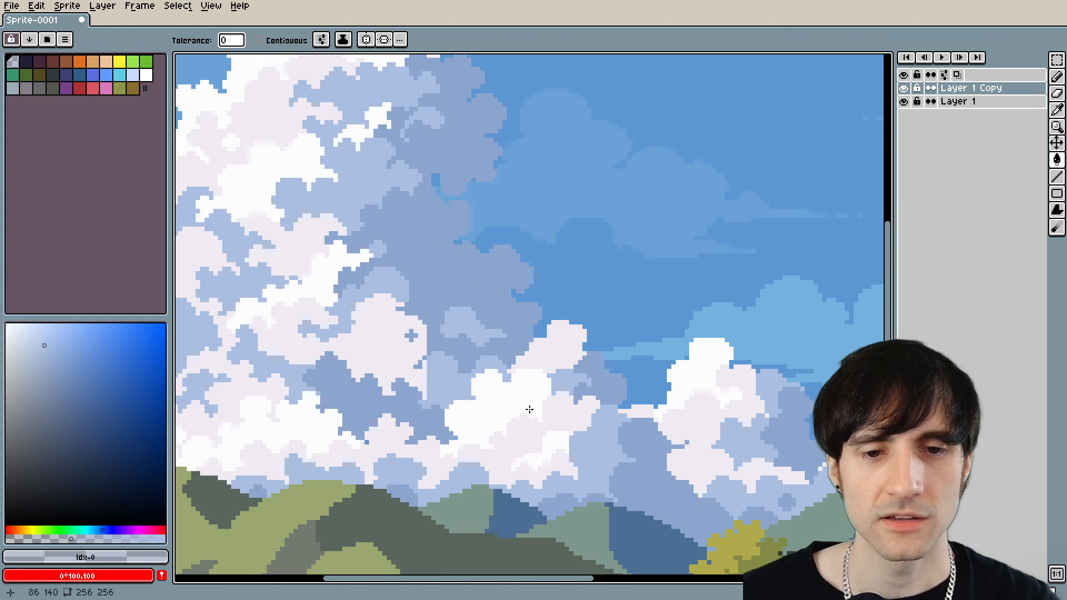
pyautogui.scroll(-2, 561, 423)
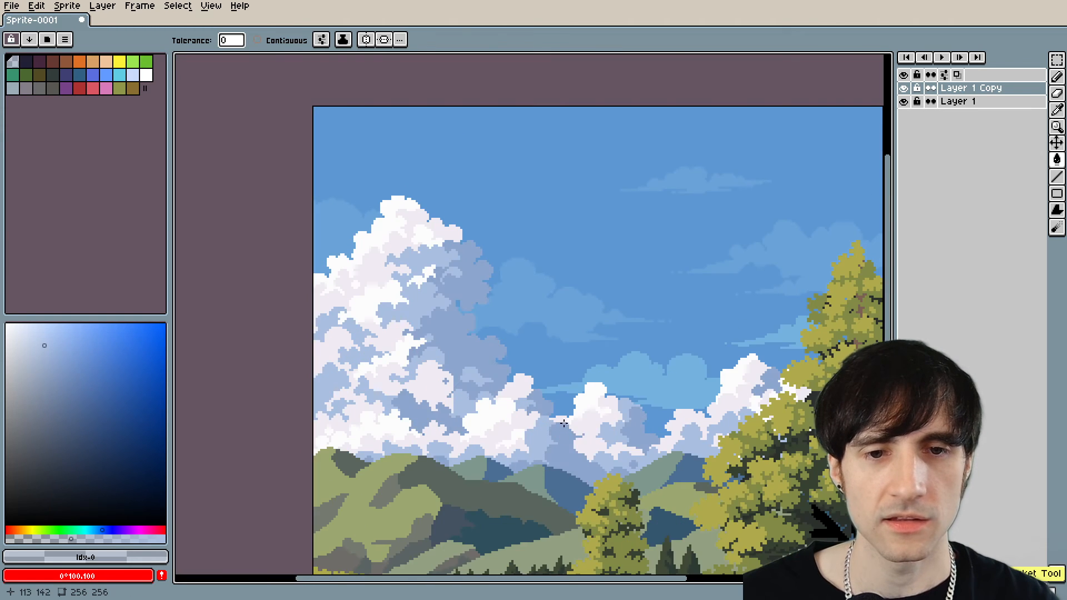
pyautogui.scroll(-1, 560, 421)
pyautogui.scroll(1, 560, 420)
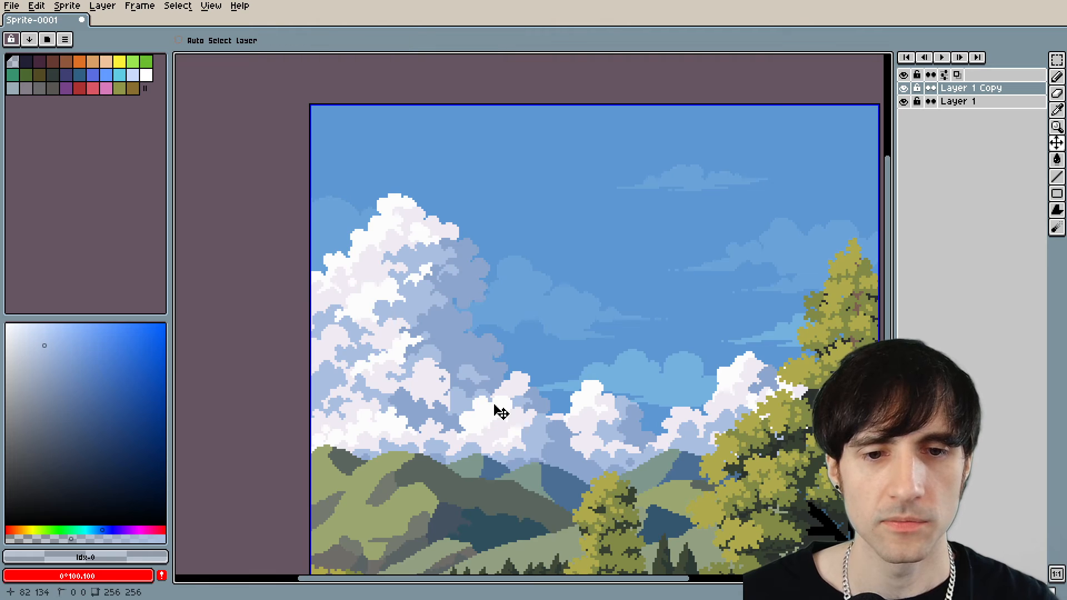
pyautogui.scroll(5, 476, 389)
pyautogui.keyDown('alt'); pyautogui.click(533, 362); pyautogui.keyUp('alt')
pyautogui.press('b')
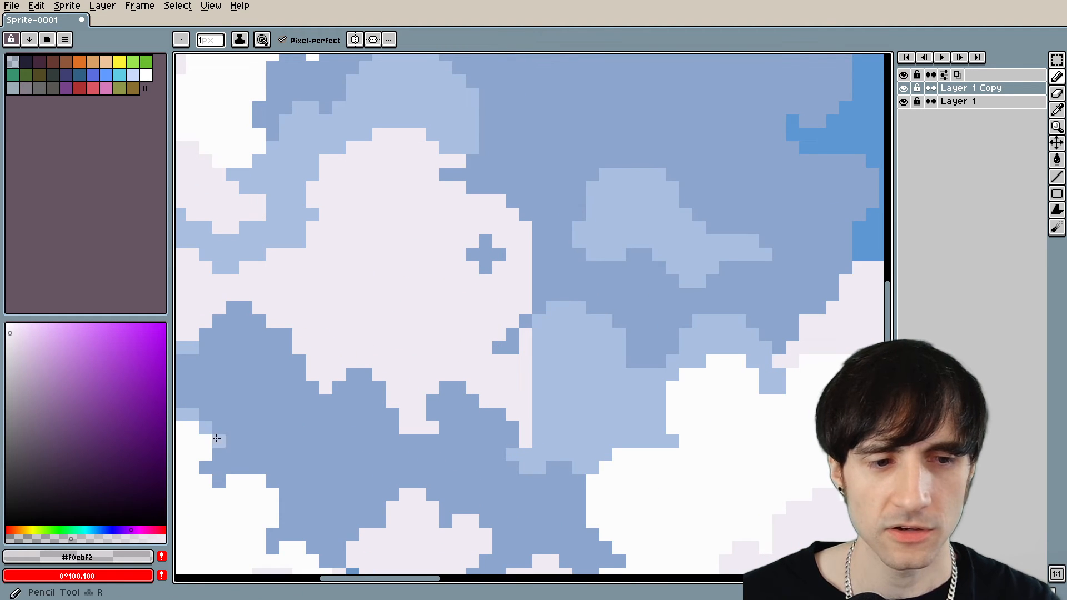
pyautogui.moveTo(68, 540); pyautogui.dragTo(224, 529)
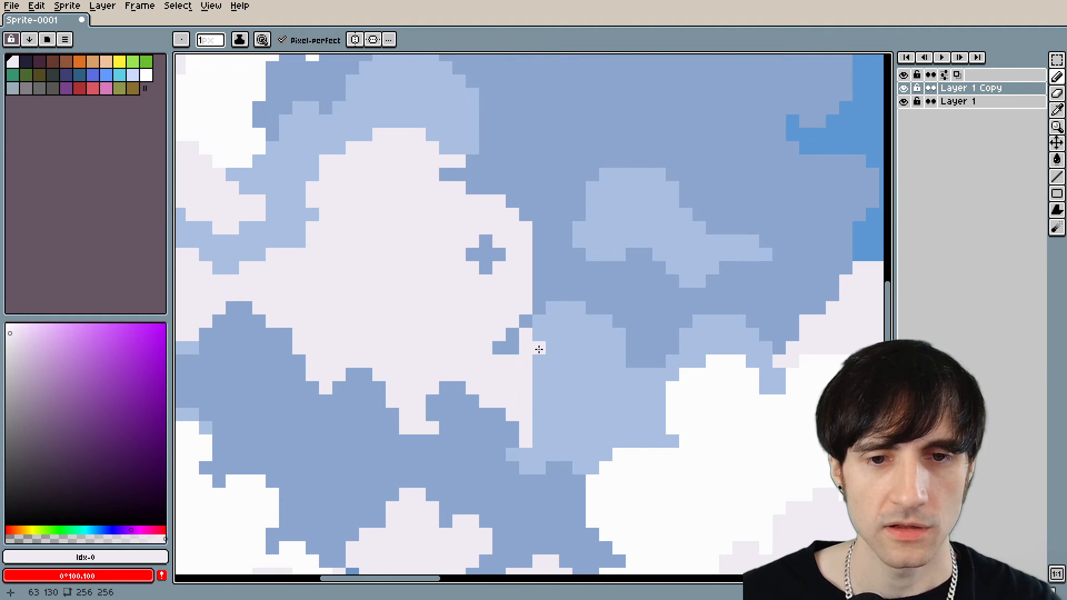
pyautogui.moveTo(539, 349)
pyautogui.mouseDown()
pyautogui.moveTo(532, 414)
pyautogui.moveTo(537, 397)
pyautogui.moveTo(538, 415)
pyautogui.moveTo(546, 406)
pyautogui.moveTo(544, 372)
pyautogui.mouseUp()
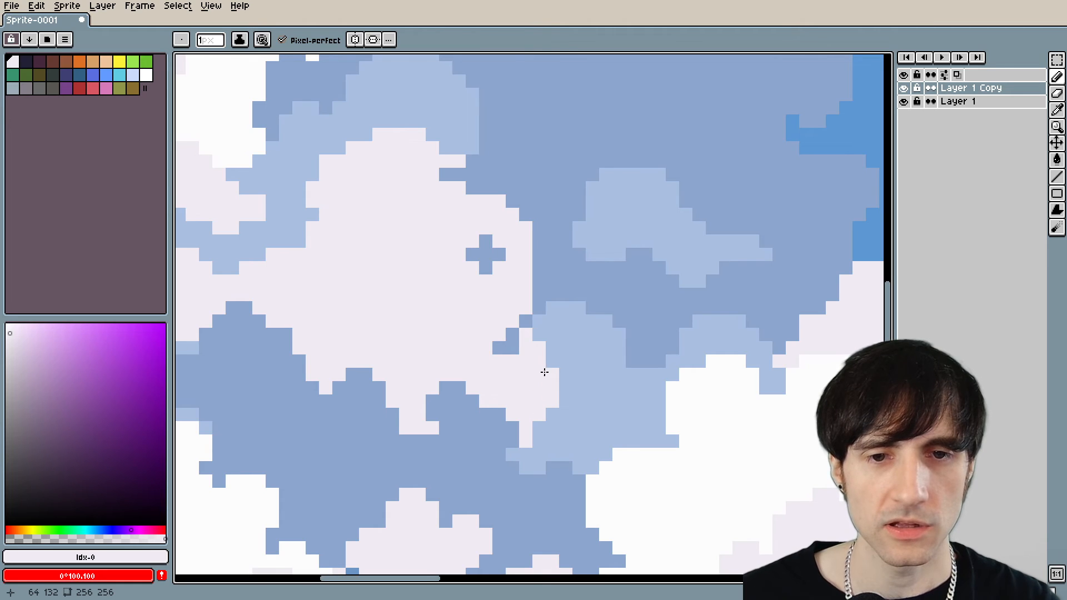
pyautogui.moveTo(504, 268)
pyautogui.mouseDown()
pyautogui.moveTo(472, 256)
pyautogui.moveTo(485, 246)
pyautogui.moveTo(484, 273)
pyautogui.mouseUp()
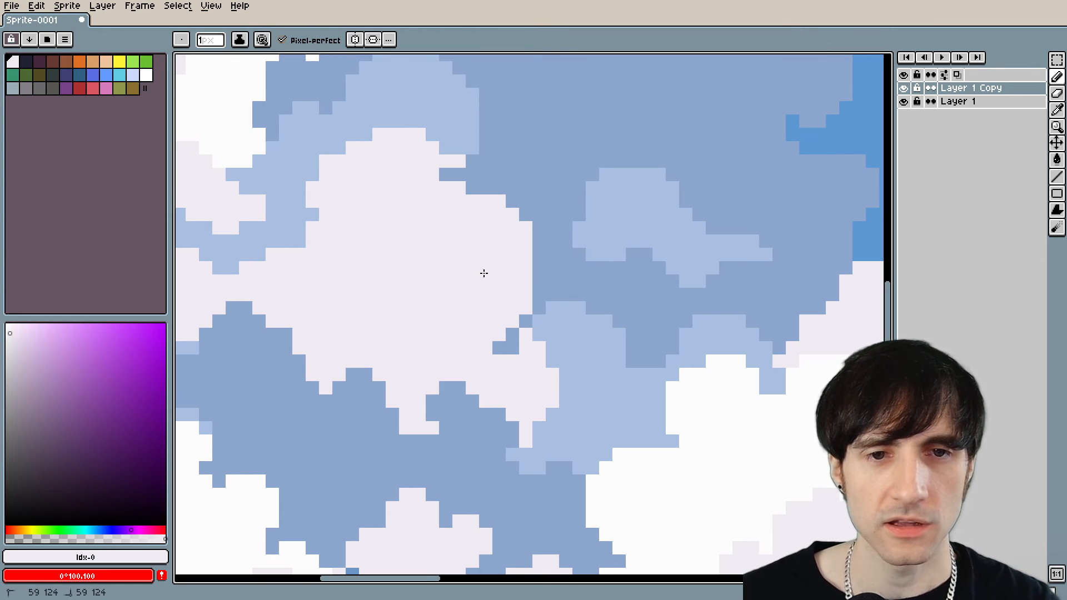
# Sample #aabfe2 and paint out the small isolated darker blob in the middle cloud's base, just above the hills.
pyautogui.scroll(-4, 451, 176)
pyautogui.scroll(5, 435, 349)
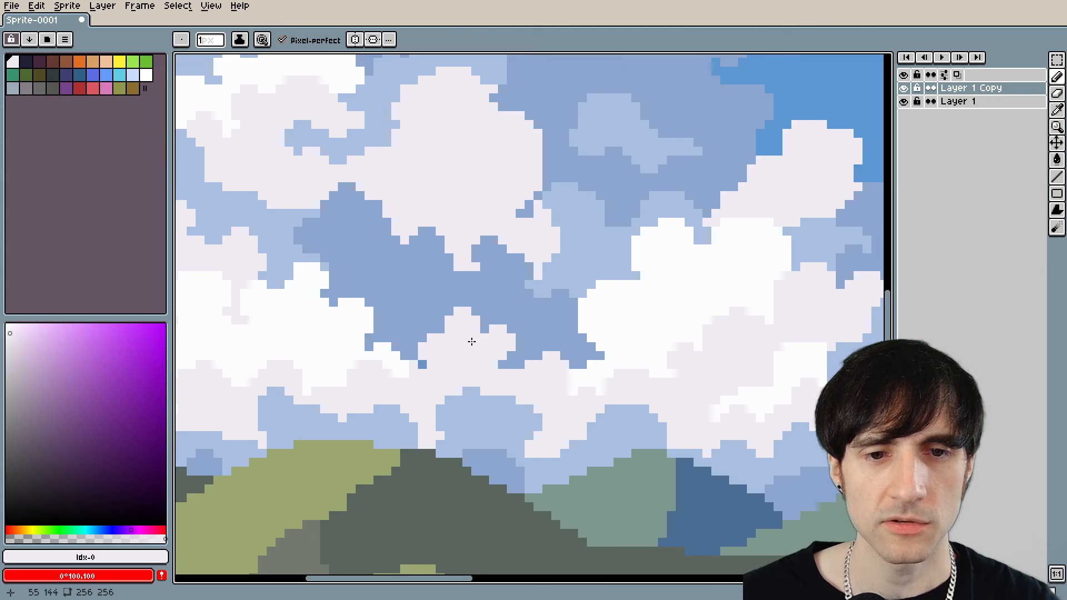
pyautogui.press('alt')
pyautogui.keyDown('alt'); pyautogui.click(434, 350); pyautogui.keyUp('alt')
pyautogui.click(397, 363)
pyautogui.scroll(-5, 542, 384)
pyautogui.moveTo(805, 396)
pyautogui.mouseDown()
pyautogui.moveTo(556, 360)
pyautogui.moveTo(456, 373)
pyautogui.mouseUp()
pyautogui.scroll(3, 456, 373)
pyautogui.keyDown('alt'); pyautogui.click(460, 424); pyautogui.keyUp('alt')
pyautogui.press('f')
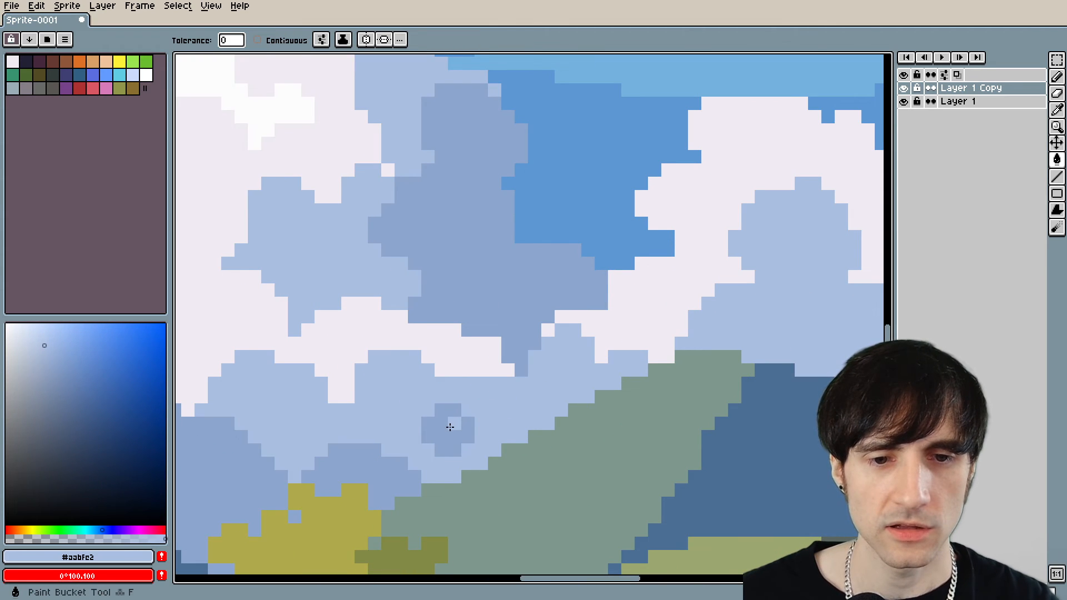
pyautogui.press('b')
pyautogui.moveTo(440, 410); pyautogui.dragTo(439, 440)
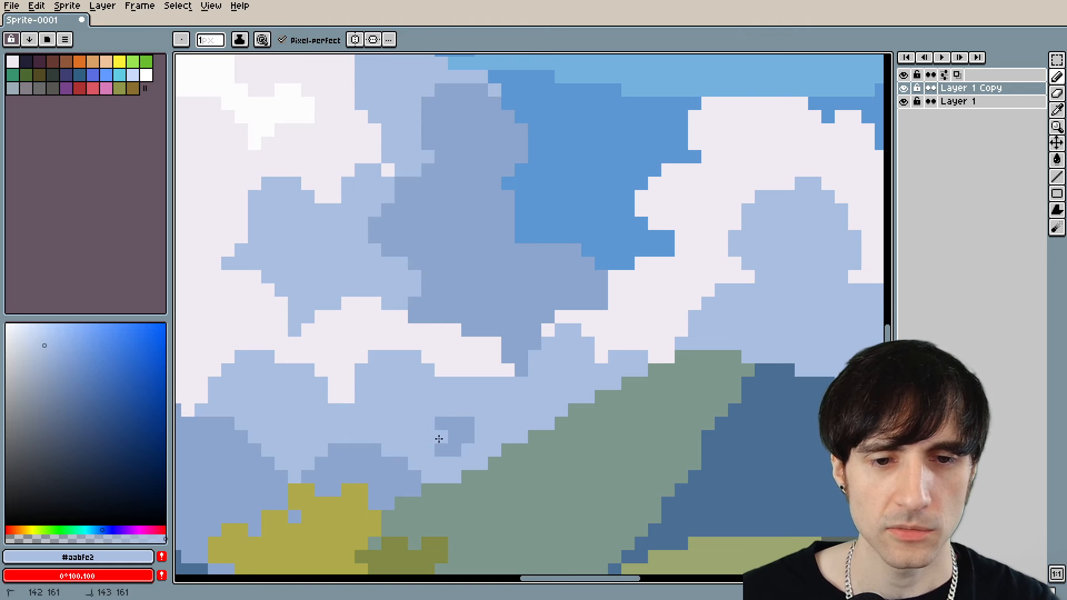
pyautogui.scroll(-6, 469, 438)
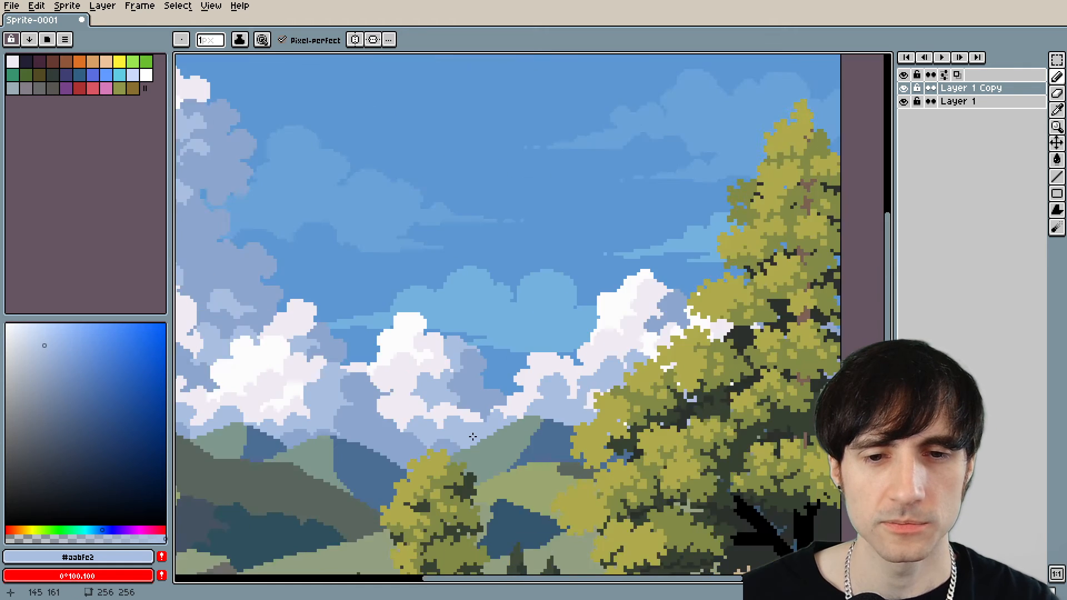
pyautogui.scroll(3, 614, 438)
pyautogui.scroll(-5, 614, 438)
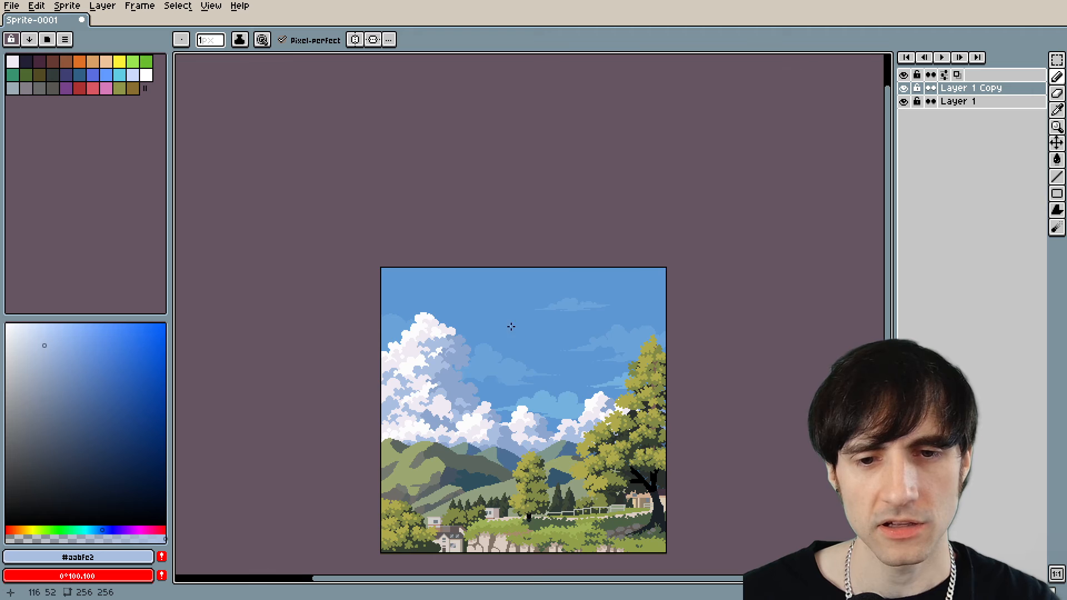
# Select the small wispy cloud in the upper sky and place a copy of it partly beyond the canvas's right edge.
pyautogui.scroll(-1, 511, 327)
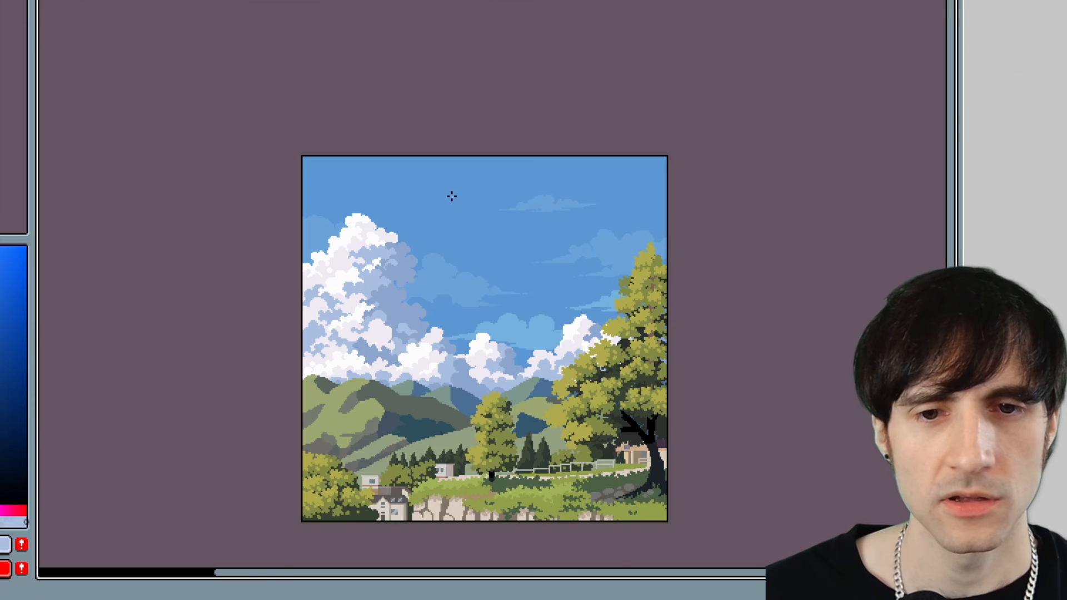
pyautogui.scroll(2, 497, 275)
pyautogui.scroll(-1, 635, 286)
pyautogui.moveTo(662, 230); pyautogui.dragTo(500, 230)
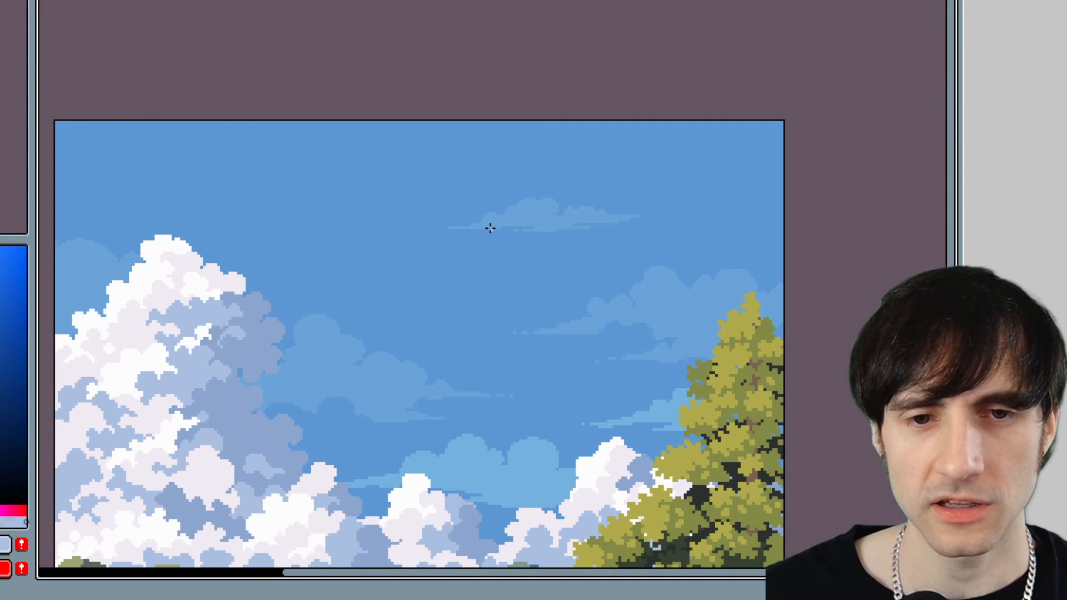
pyautogui.moveTo(425, 176)
pyautogui.mouseDown()
pyautogui.moveTo(474, 217)
pyautogui.moveTo(672, 263)
pyautogui.mouseUp()
pyautogui.scroll(-3, 665, 259)
pyautogui.scroll(1, 617, 305)
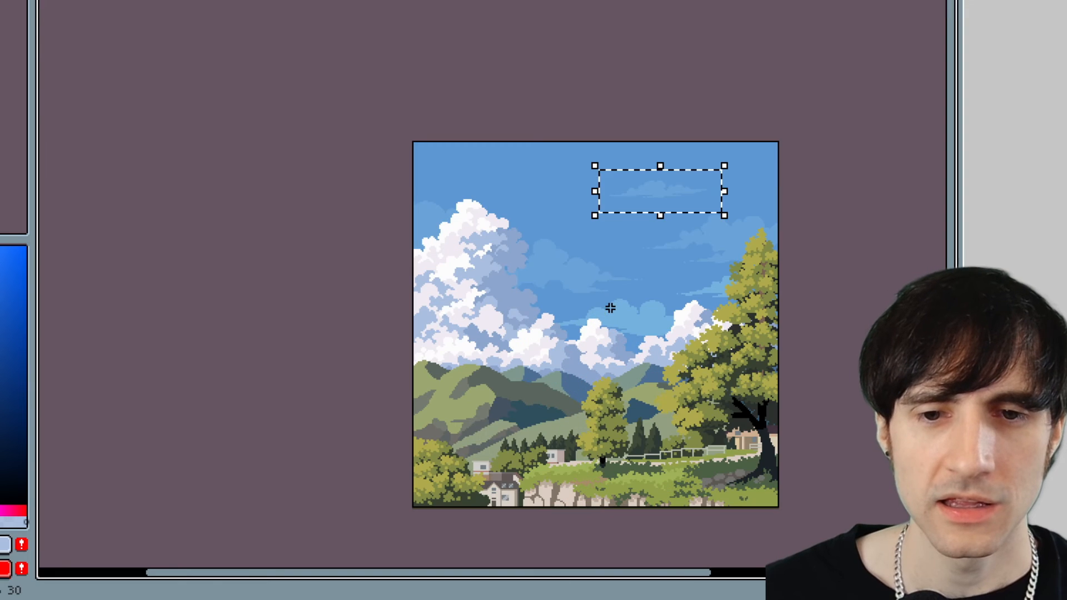
pyautogui.moveTo(669, 210); pyautogui.dragTo(767, 190)
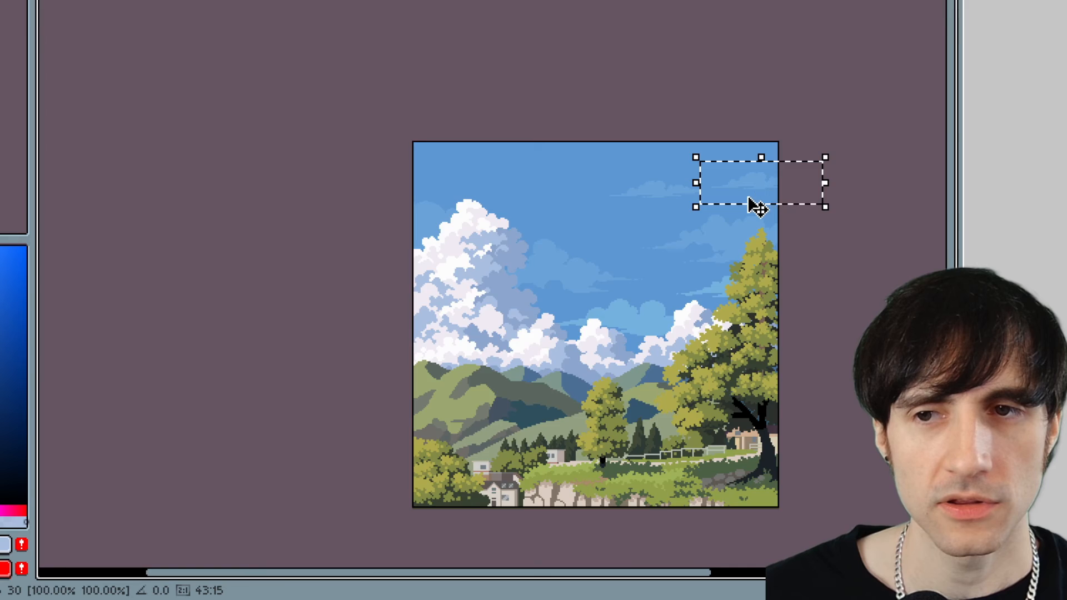
# Undo the placement of the wispy cloud's copy, returning to the original cloud with its selection active.
pyautogui.scroll(2, 753, 208)
pyautogui.hotkey('ctrl', 'd')
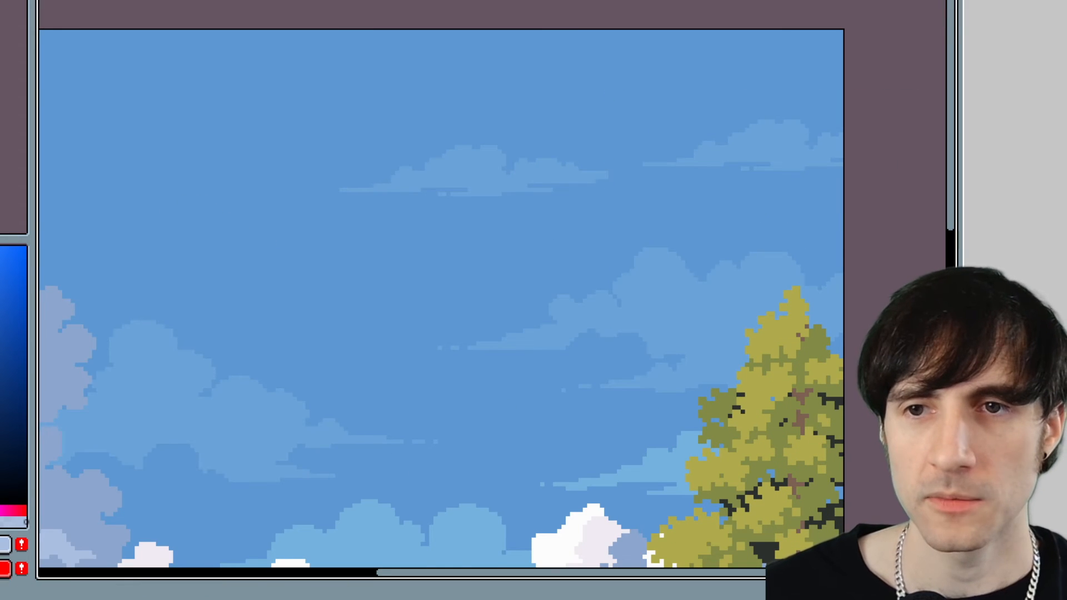
pyautogui.hotkey('ctrl', 'z')
pyautogui.scroll(-1, 706, 204)
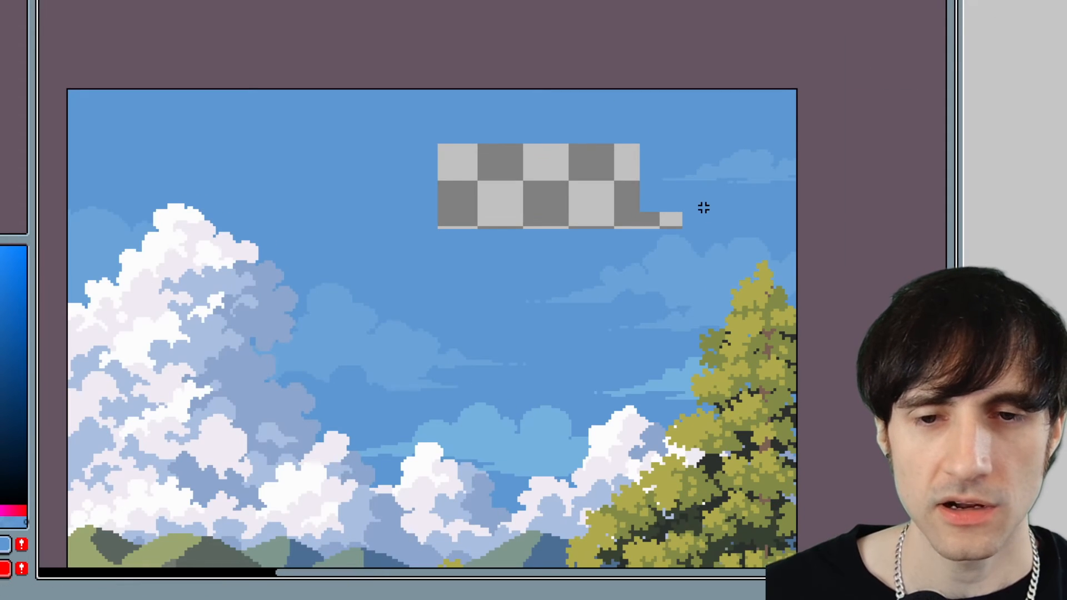
pyautogui.hotkey('ctrl', 'z')
pyautogui.hotkey('ctrl', 'z')
pyautogui.scroll(-2, 639, 225)
pyautogui.scroll(1, 615, 229)
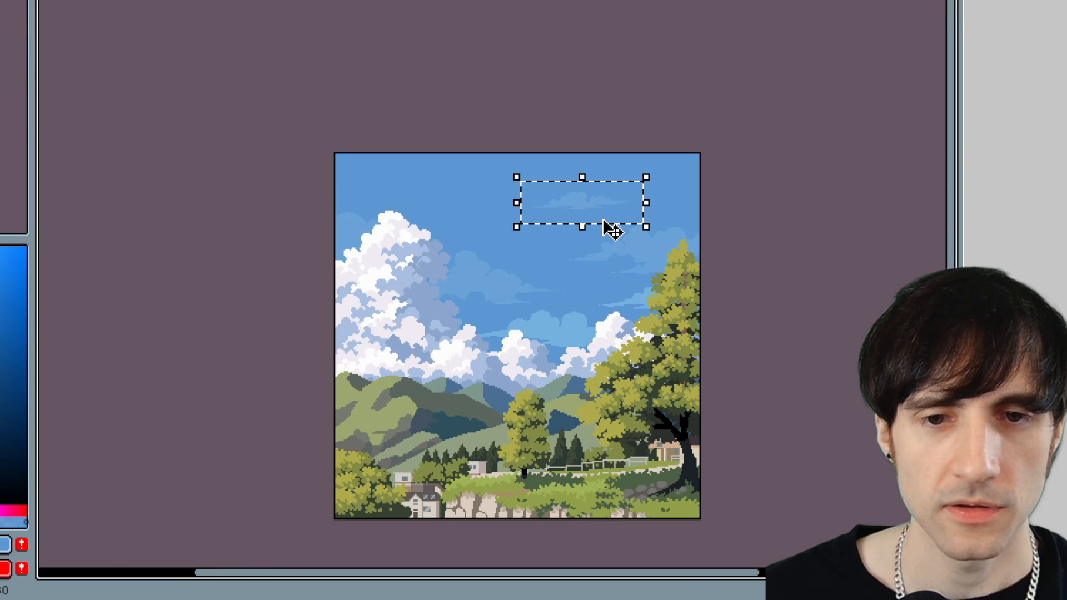
# Move the selected wispy cloud from the upper sky partly beyond the canvas's right edge and deselect it.
pyautogui.moveTo(615, 229); pyautogui.dragTo(691, 209)
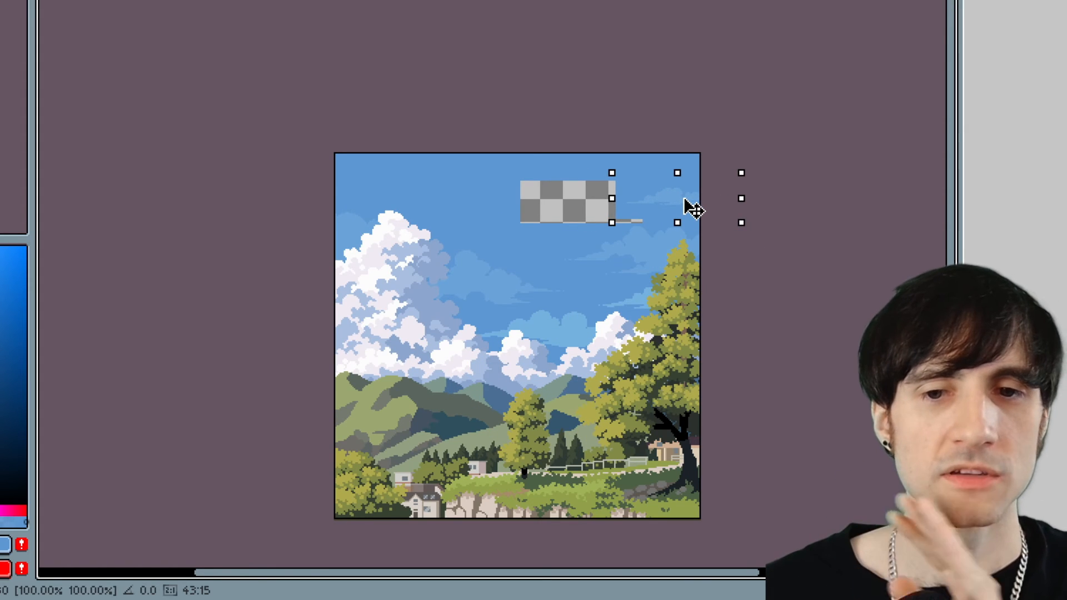
pyautogui.moveTo(691, 209); pyautogui.dragTo(542, 239)
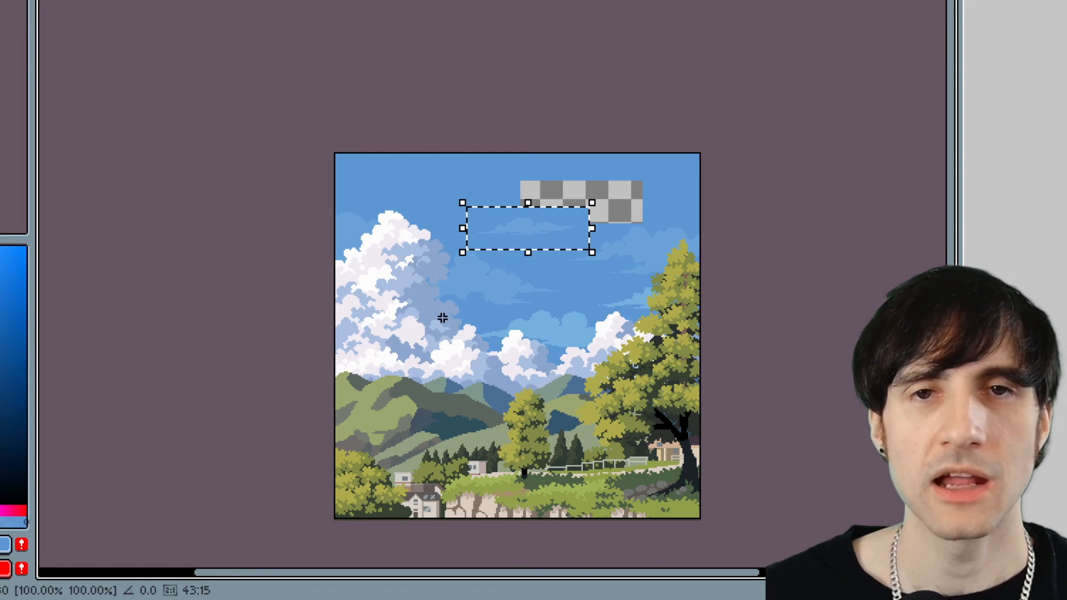
pyautogui.scroll(1, 554, 318)
pyautogui.scroll(-1, 553, 314)
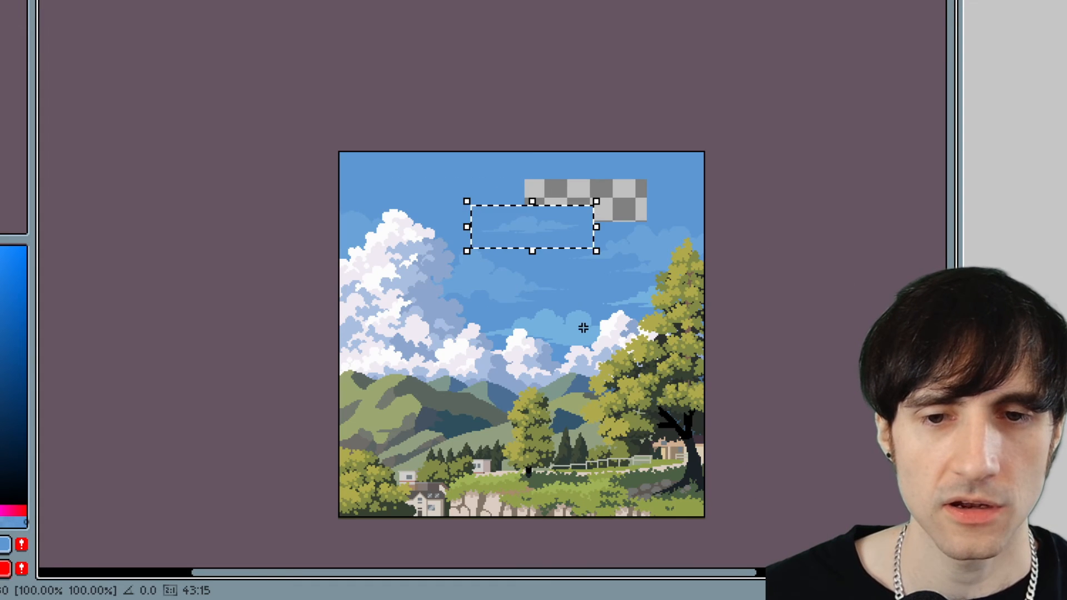
pyautogui.scroll(1, 581, 326)
pyautogui.moveTo(502, 153); pyautogui.dragTo(803, 84)
pyautogui.hotkey('ctrl', 'd')
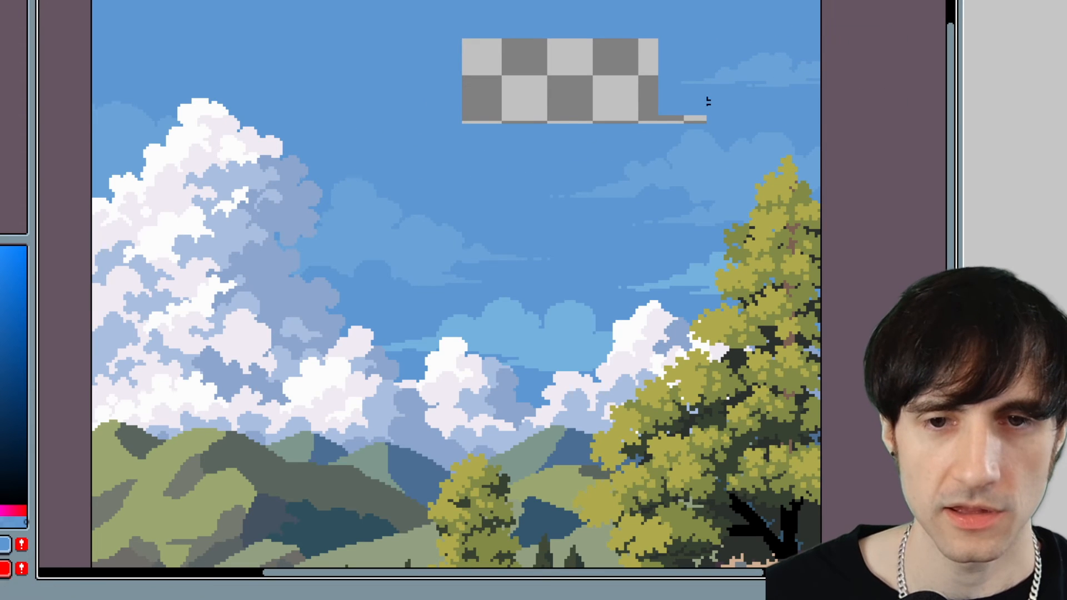
# Fill the transparent gap left by the moved cloud with the surrounding sky blue.
pyautogui.press('g')
pyautogui.keyDown('alt'); pyautogui.click(566, 138); pyautogui.keyUp('alt')
pyautogui.click(572, 108)
pyautogui.scroll(-6, 548, 133)
pyautogui.scroll(4, 505, 157)
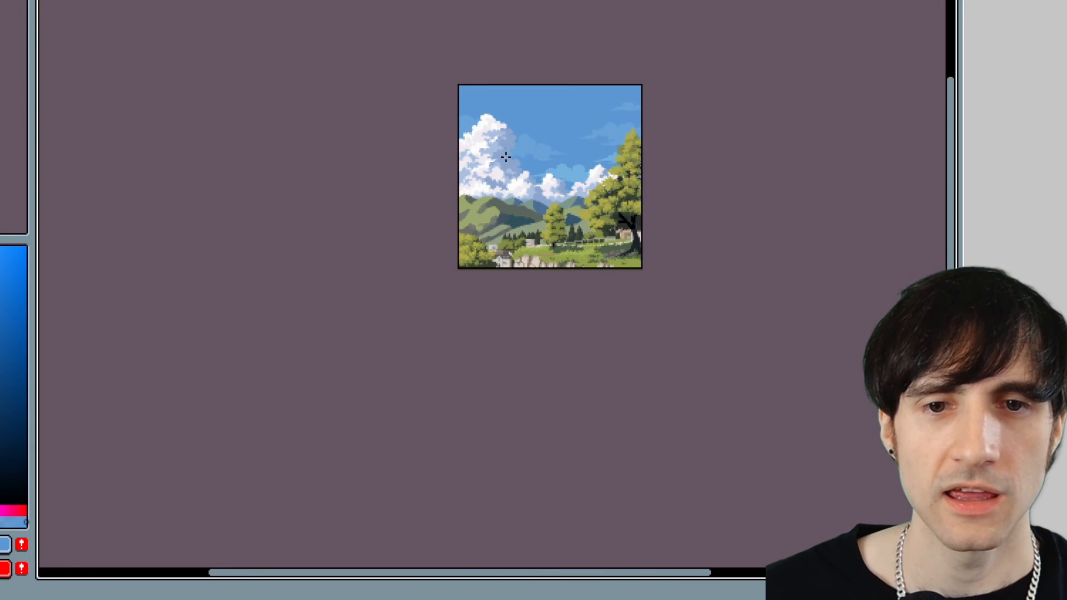
# Try filling the open blue sky with translucent red, and undo the fill.
pyautogui.moveTo(617, 153); pyautogui.dragTo(591, 206)
pyautogui.scroll(2, 586, 177)
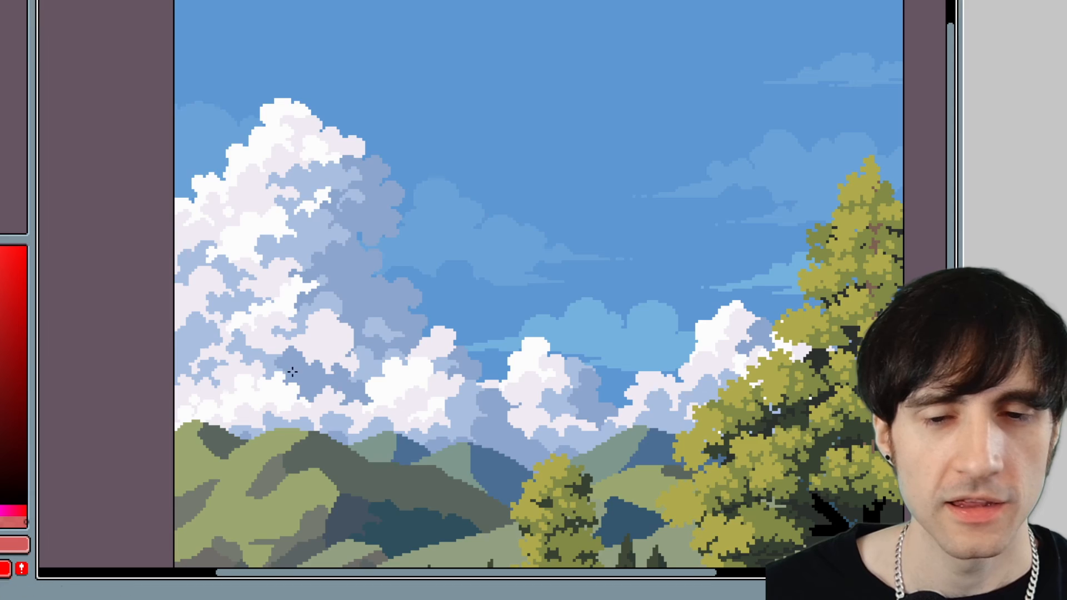
pyautogui.scroll(-2, 445, 312)
pyautogui.moveTo(501, 345); pyautogui.dragTo(525, 235)
pyautogui.click(559, 107)
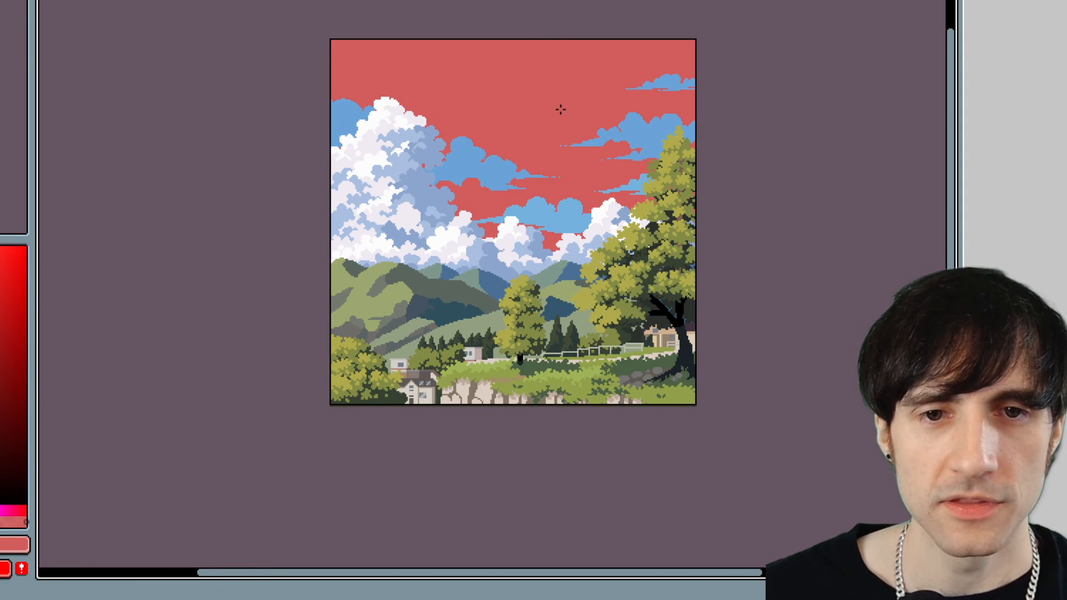
pyautogui.hotkey('ctrl', 'z')
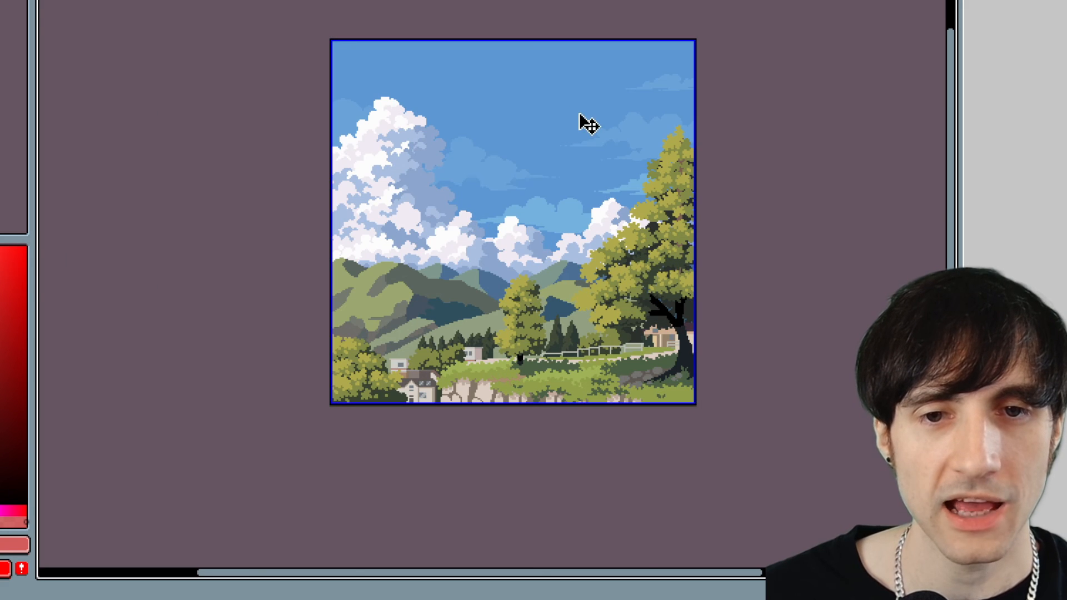
# Try sketching a small red kite shape with crossed inner lines in the empty upper sky.
pyautogui.scroll(3, 591, 119)
pyautogui.moveTo(521, 187); pyautogui.dragTo(647, 207)
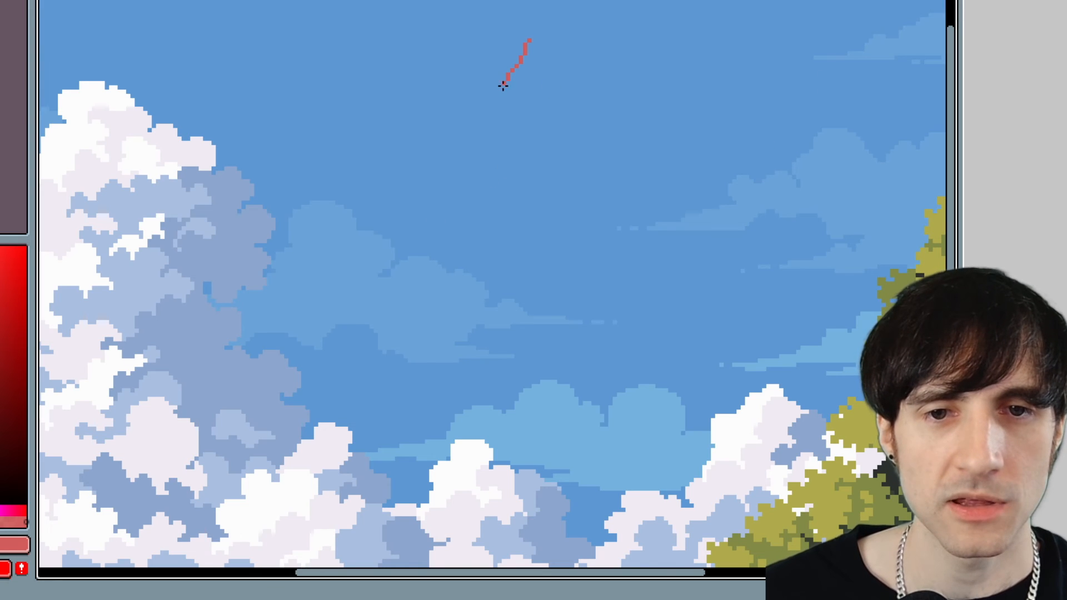
pyautogui.moveTo(523, 39); pyautogui.dragTo(553, 133)
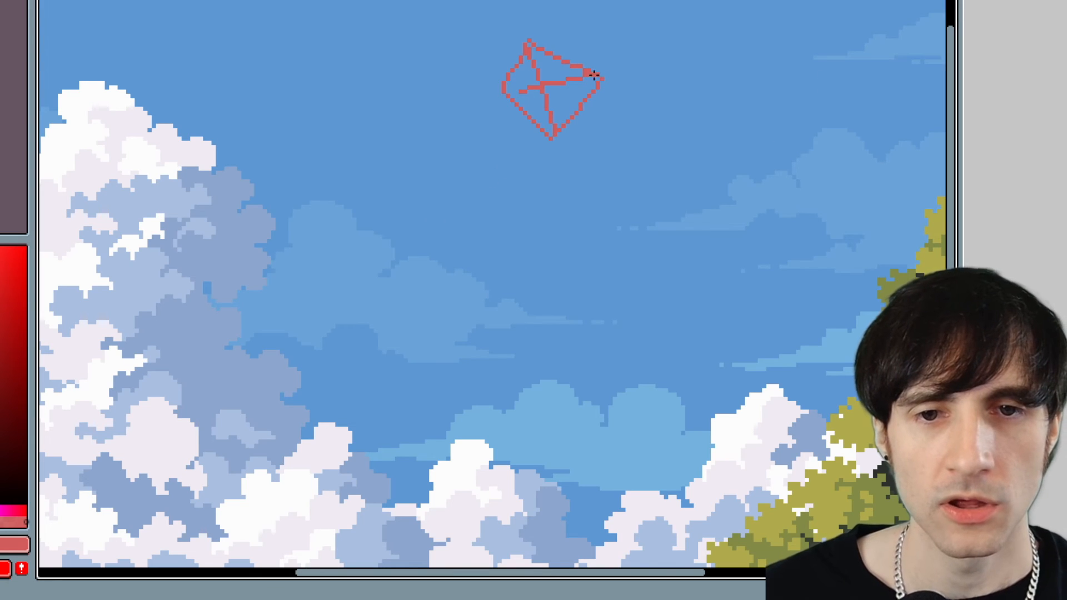
pyautogui.click(534, 104)
pyautogui.hotkey('ctrl', 'z')
pyautogui.scroll(-4, 535, 107)
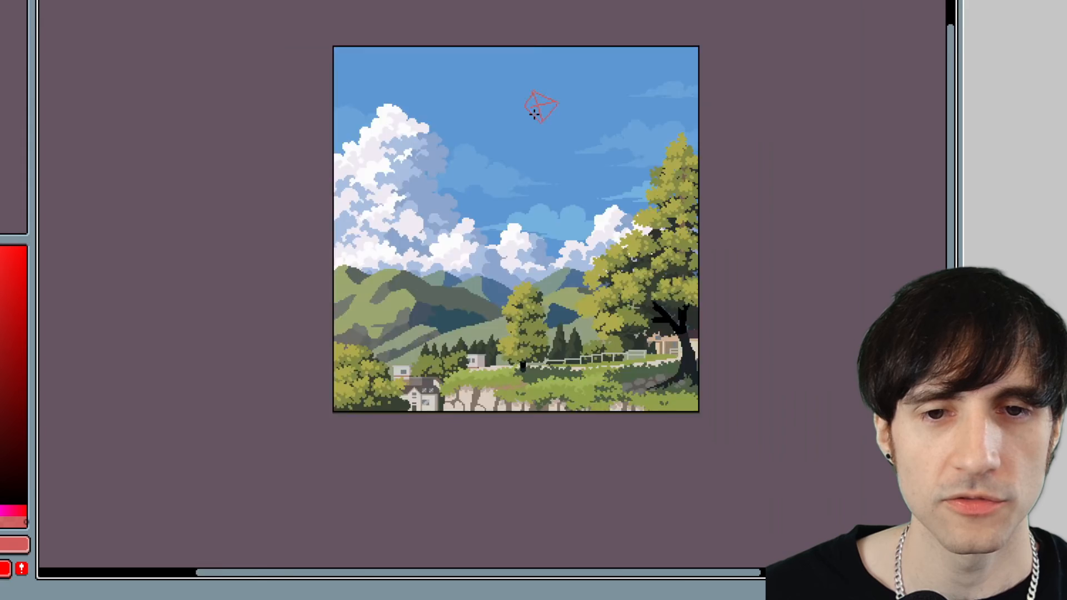
pyautogui.scroll(3, 539, 179)
pyautogui.scroll(-2, 541, 179)
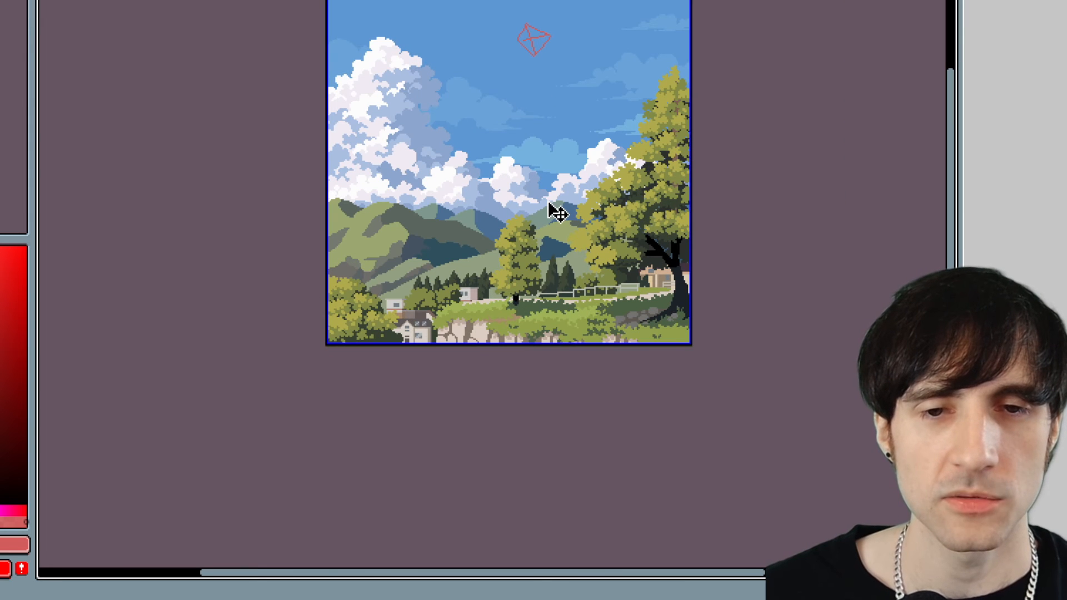
pyautogui.moveTo(509, 95); pyautogui.dragTo(509, 166)
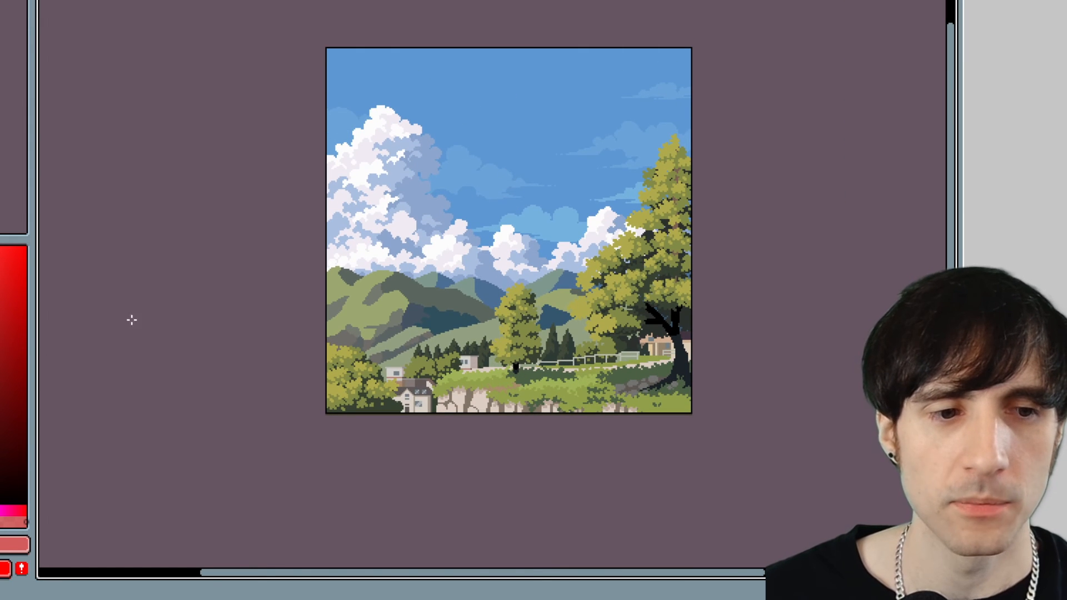
# Examine the hills, trees and lower landscape at several magnifications, including the foliage edge against the distant hill.
pyautogui.scroll(1, 500, 124)
pyautogui.scroll(-2, 550, 114)
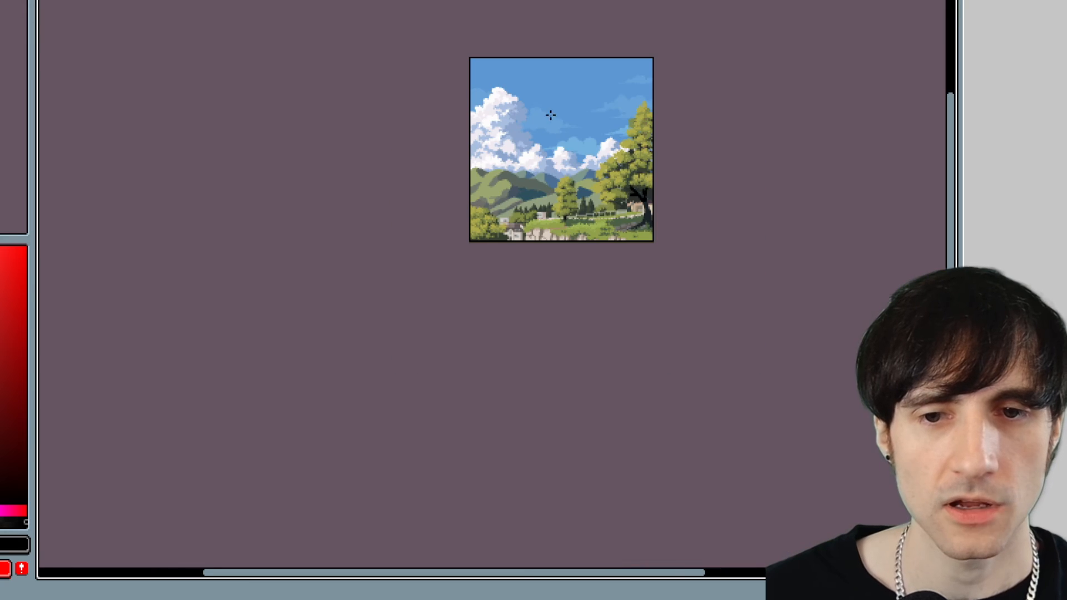
pyautogui.scroll(2, 578, 151)
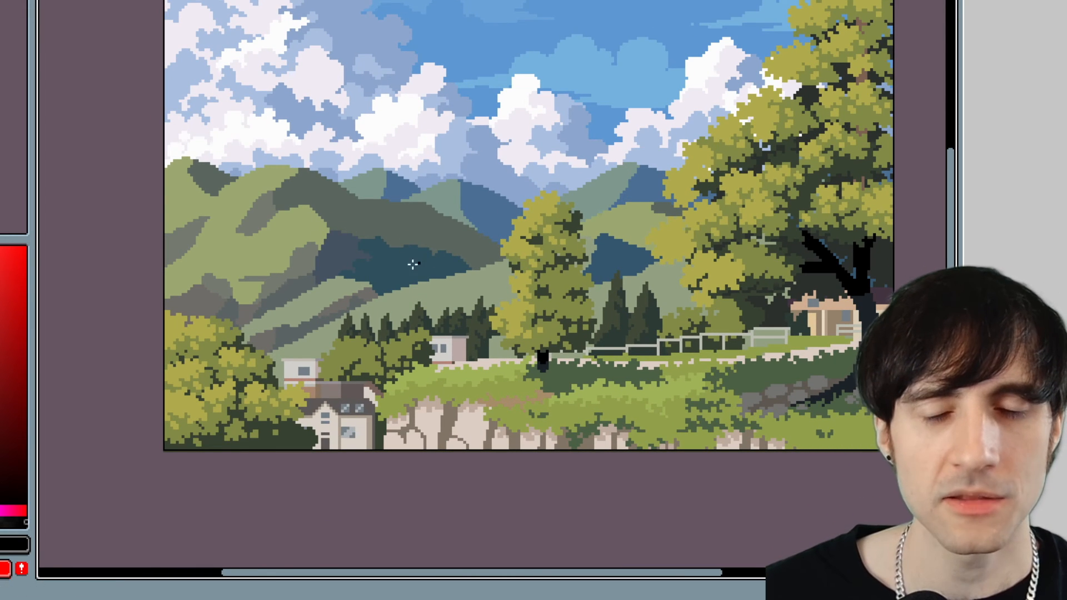
pyautogui.moveTo(254, 241); pyautogui.dragTo(283, 238)
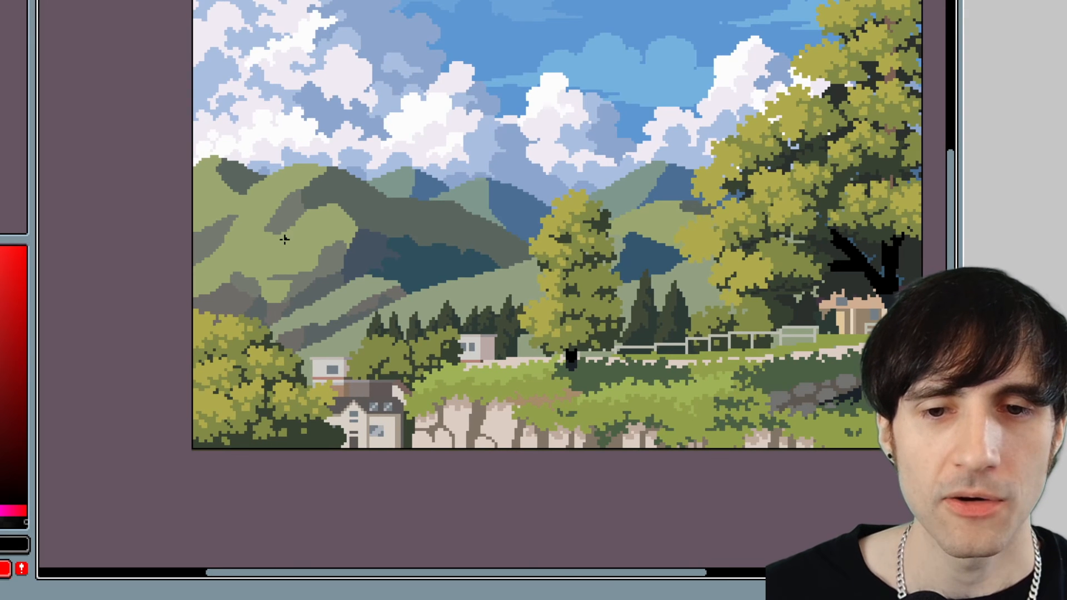
pyautogui.scroll(-1, 391, 216)
pyautogui.scroll(2, 514, 233)
pyautogui.scroll(2, 559, 187)
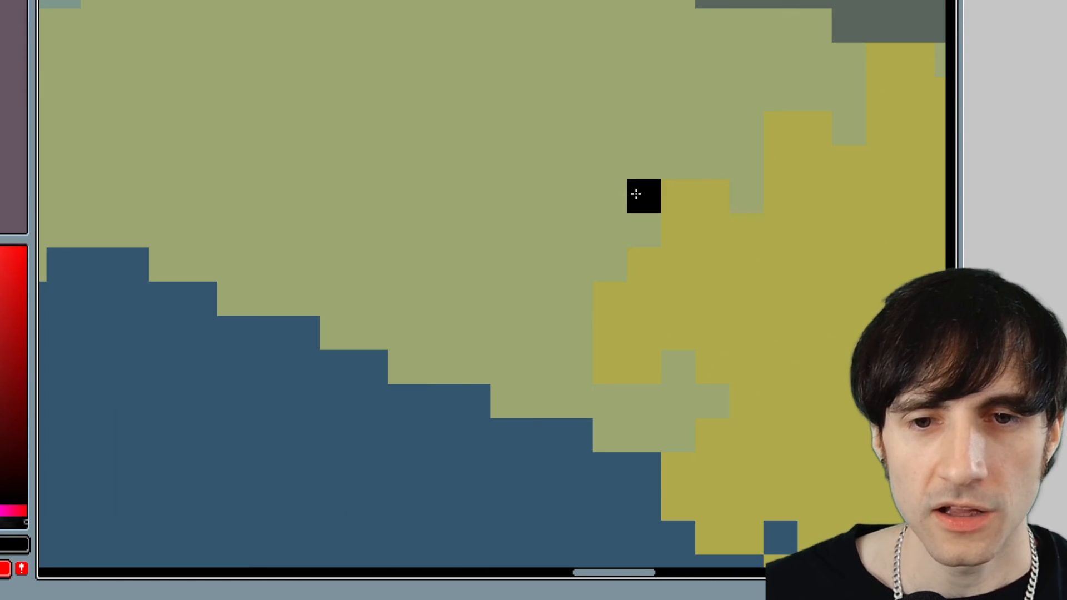
pyautogui.moveTo(643, 195); pyautogui.dragTo(551, 182)
pyautogui.scroll(-2, 515, 214)
pyautogui.moveTo(528, 322); pyautogui.dragTo(692, 273)
pyautogui.scroll(-2, 492, 273)
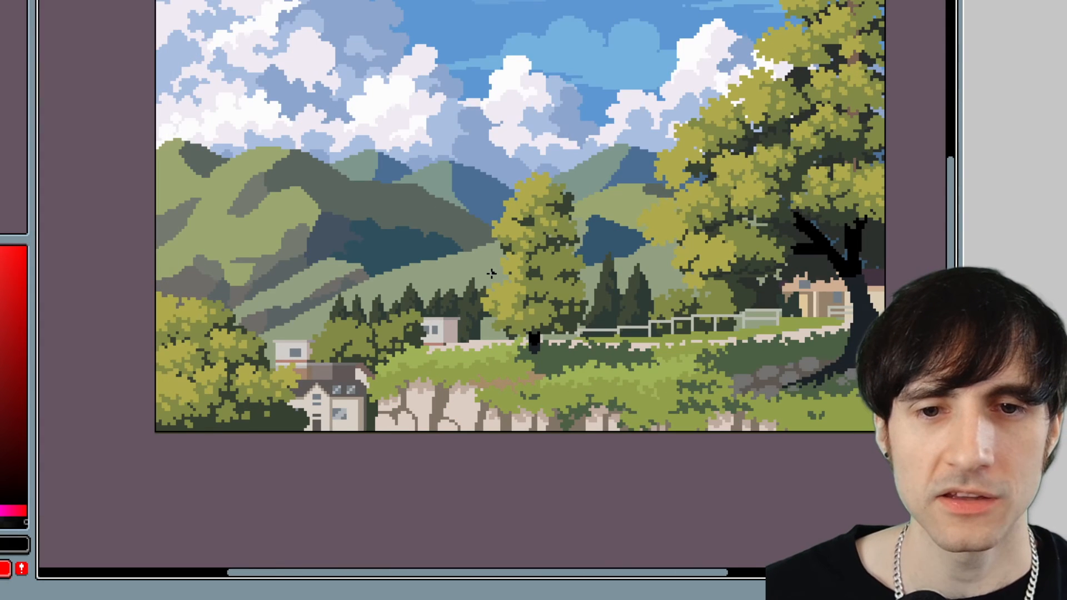
pyautogui.scroll(-2, 494, 269)
pyautogui.scroll(2, 474, 281)
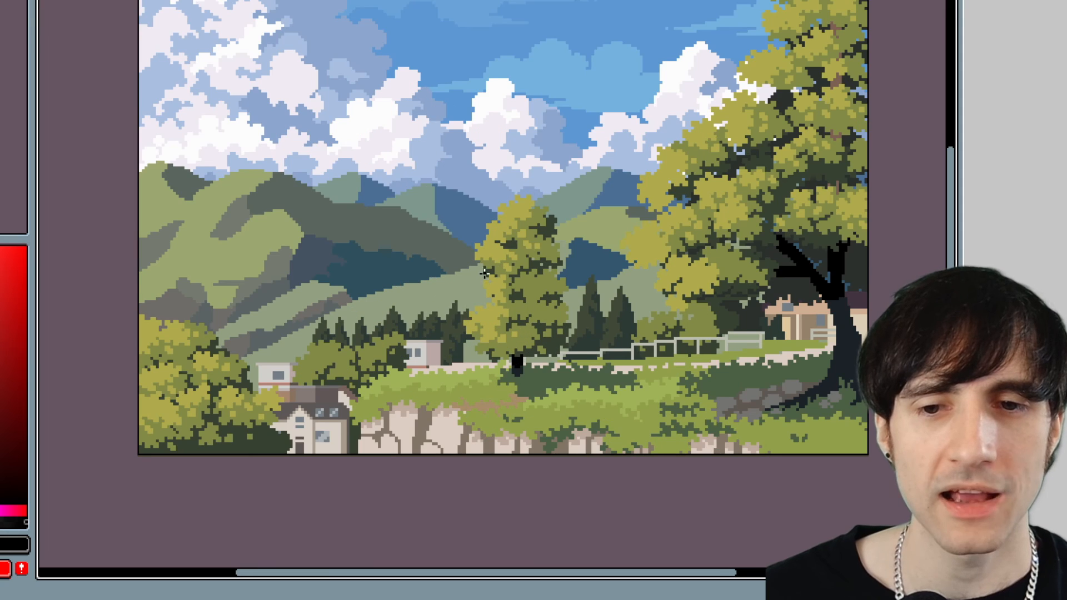
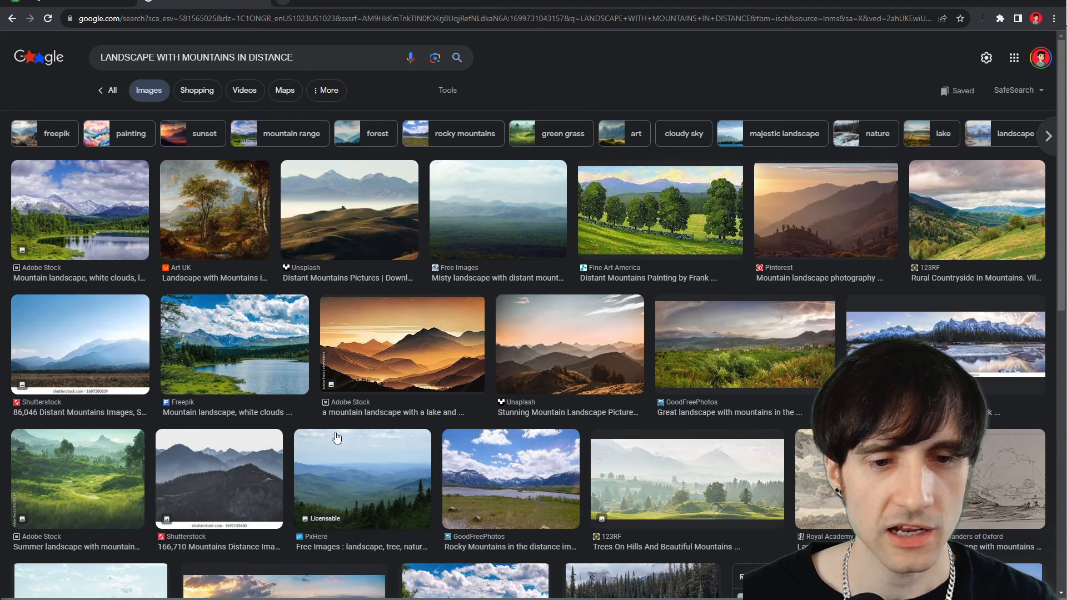
# Examine reference photos of landscapes with mountains in the distance, opening previews of misty hills, a highland slope and hazy ridges.
pyautogui.scroll(-1, 555, 312)
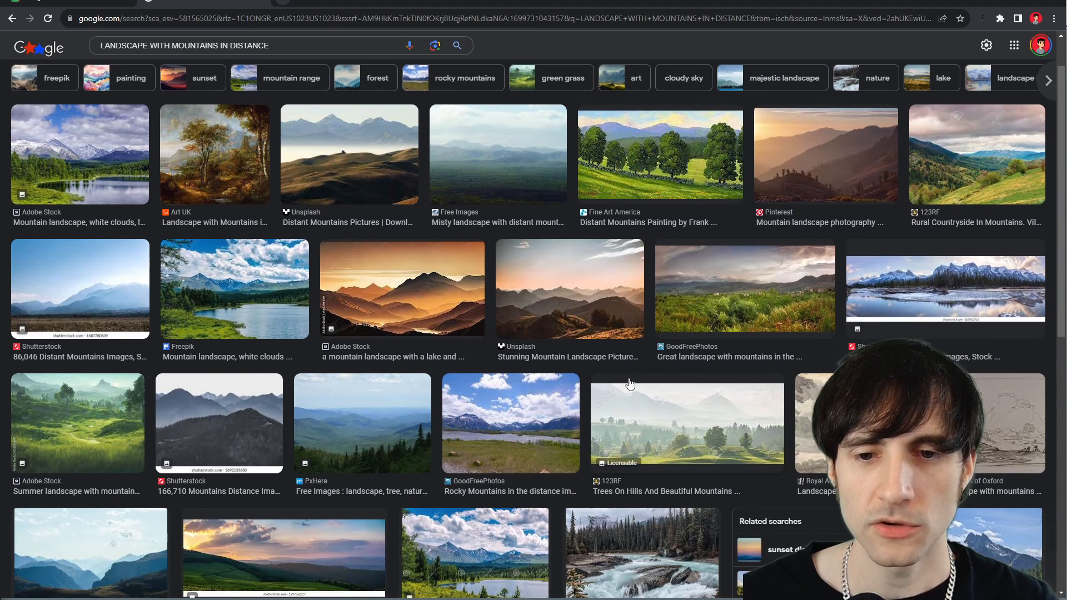
pyautogui.click(663, 424)
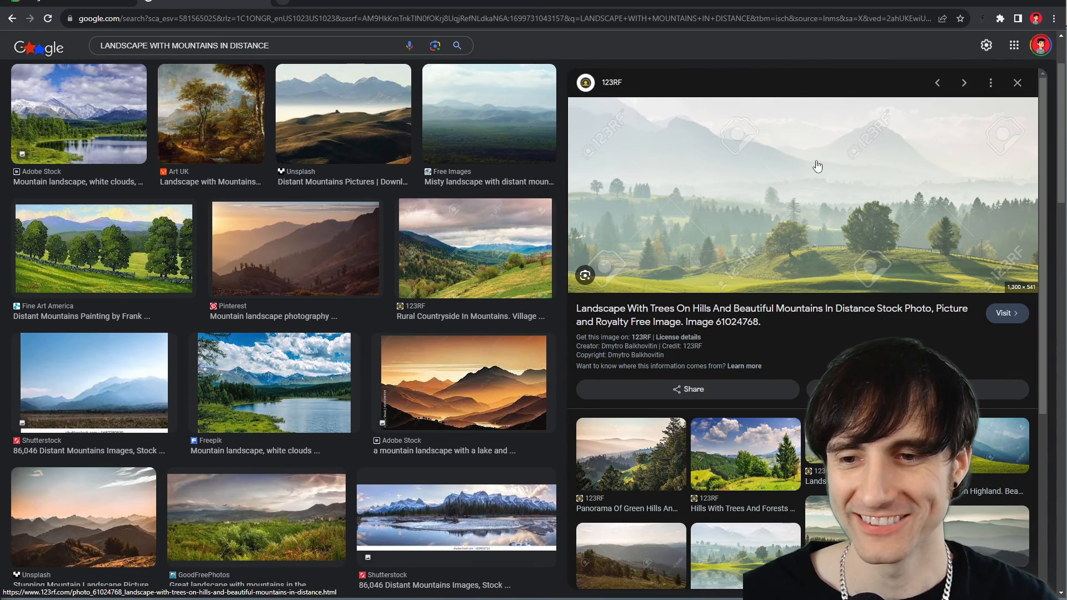
pyautogui.click(974, 447)
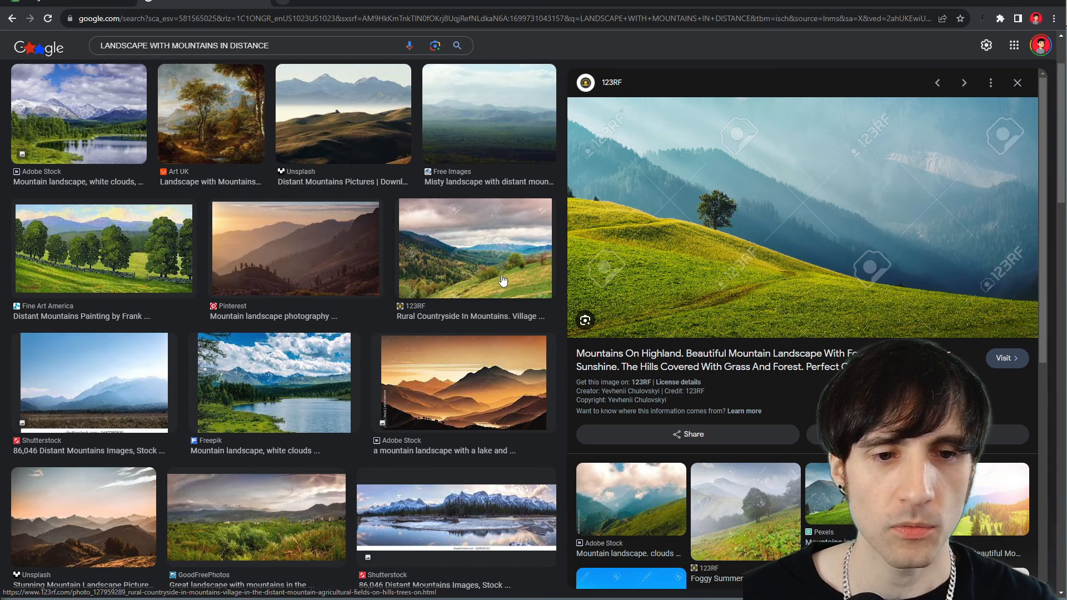
pyautogui.scroll(2, 492, 262)
pyautogui.click(383, 214)
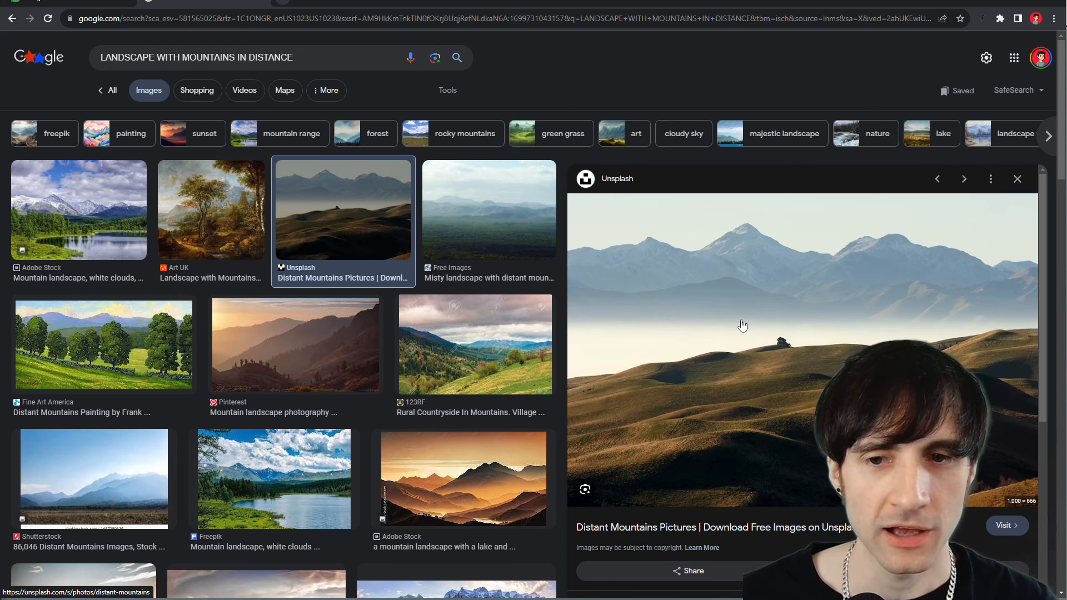
pyautogui.scroll(-5, 709, 294)
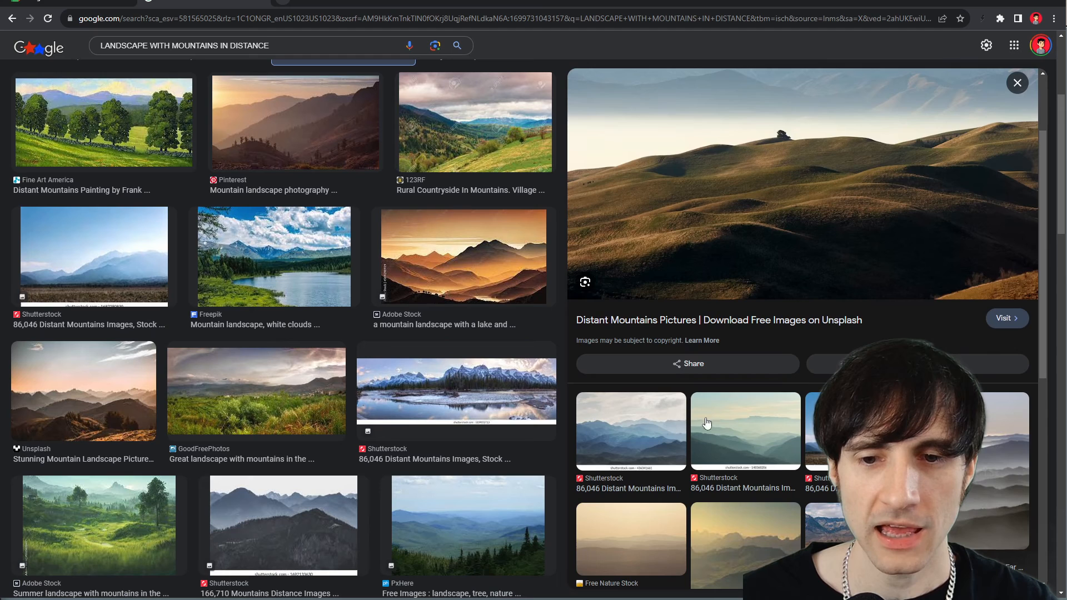
pyautogui.click(735, 434)
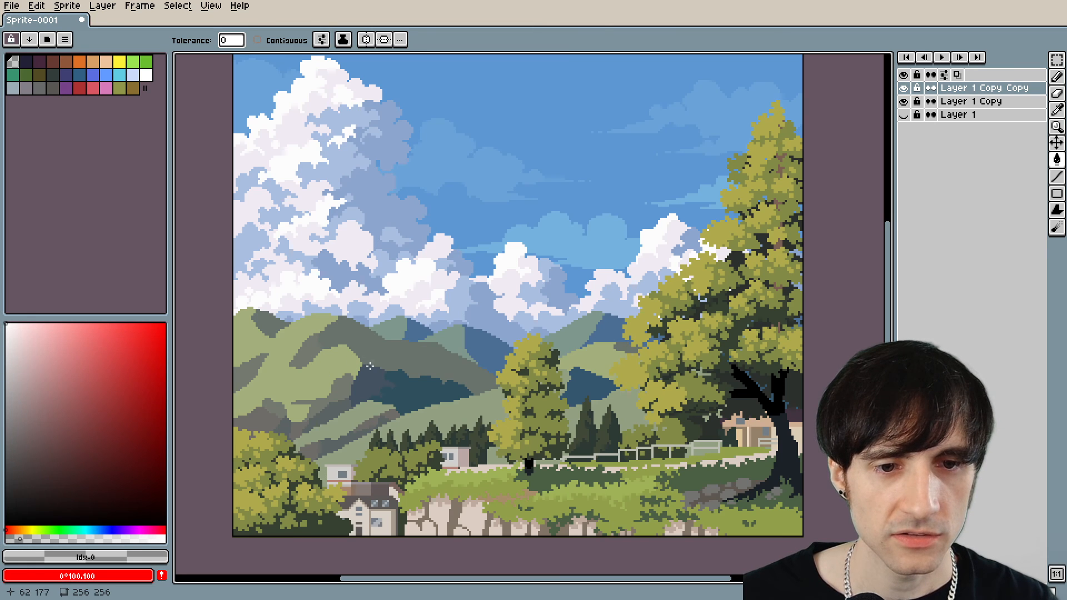
# In Aseprite, soften the distant hills' dark green, grey and blue shadow areas with translucent pale fills for atmospheric haze.
pyautogui.click(411, 391)
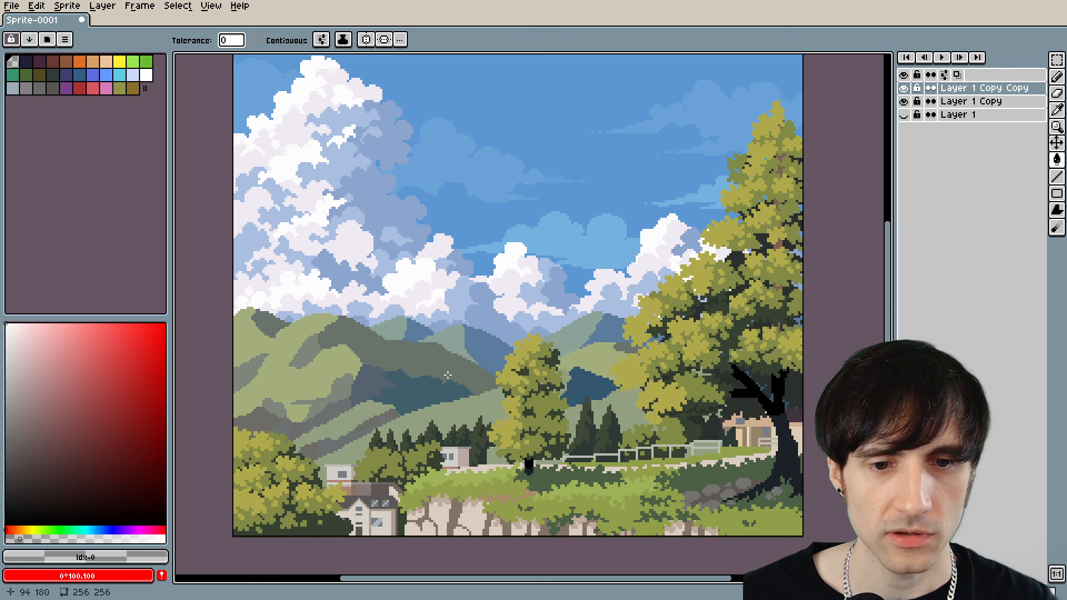
pyautogui.click(584, 388)
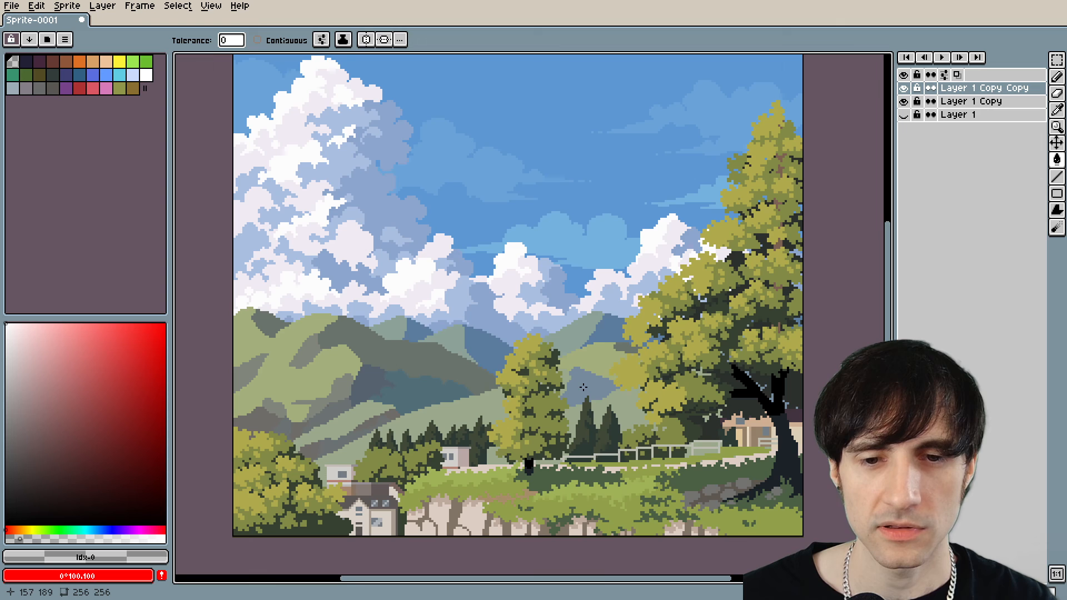
pyautogui.click(608, 329)
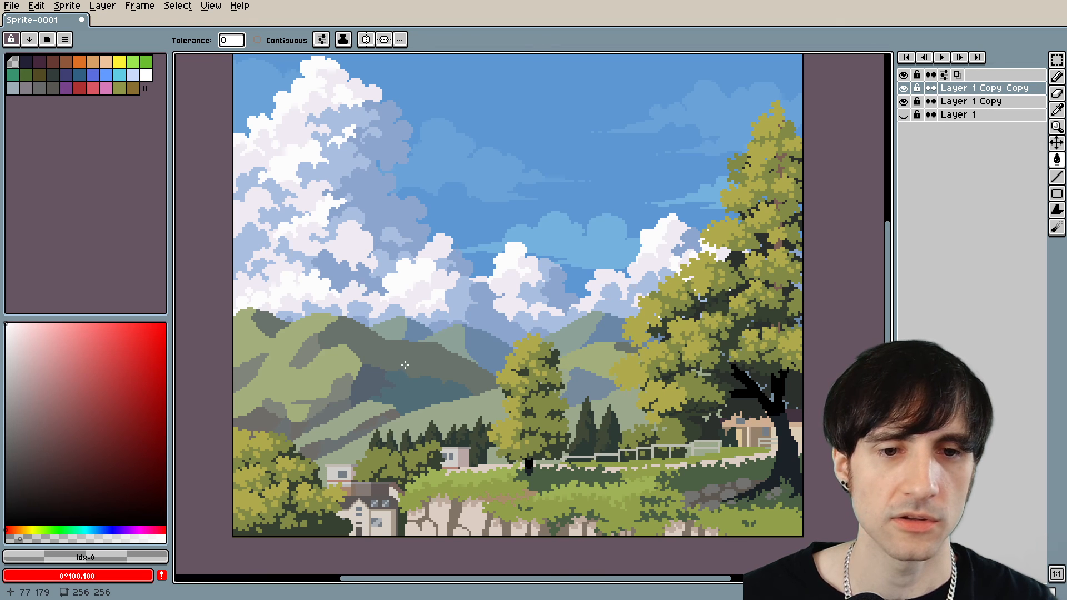
pyautogui.click(405, 365)
pyautogui.click(374, 379)
pyautogui.click(415, 394)
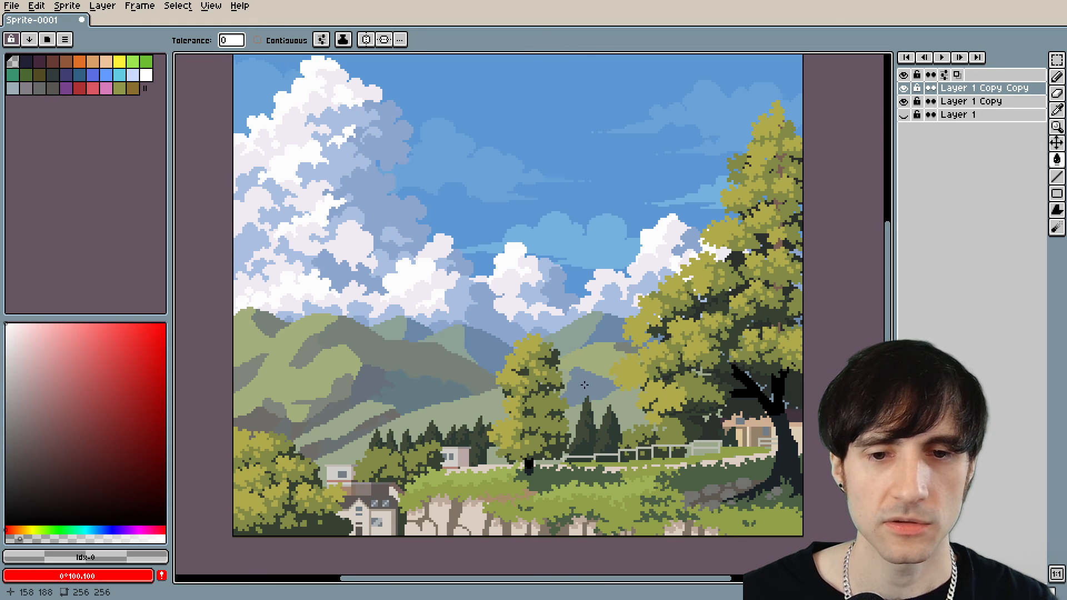
pyautogui.scroll(2, 589, 391)
pyautogui.keyDown('alt'); pyautogui.click(341, 385); pyautogui.keyUp('alt')
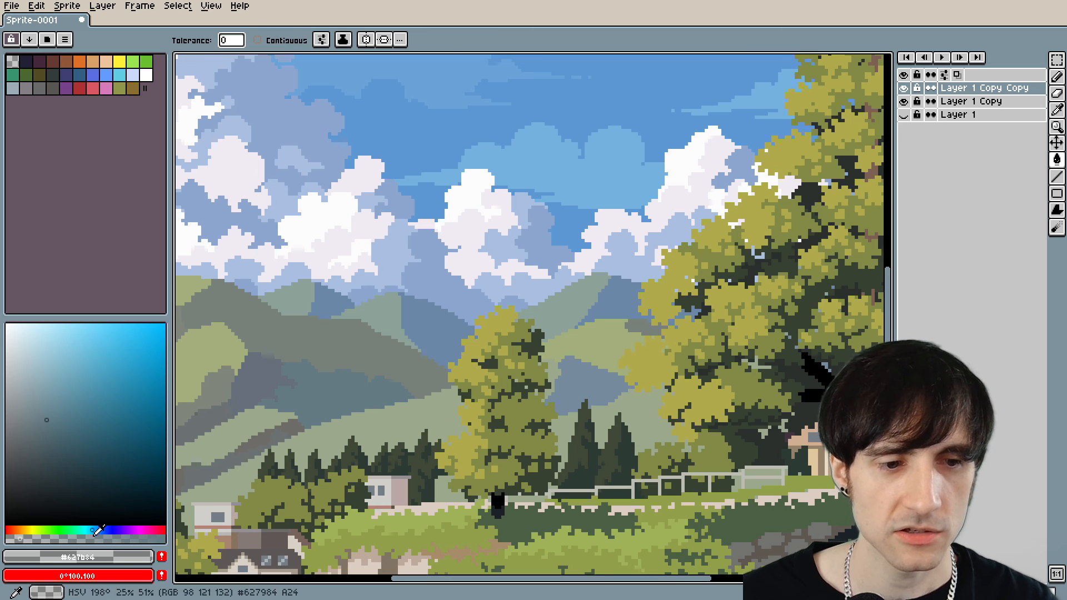
# Try recolouring the dark hill patch beside the middle tree with the slate shadow colour #627984 and the grey-green #8ba197.
pyautogui.click(13, 62)
pyautogui.click(581, 378)
pyautogui.scroll(-5, 581, 378)
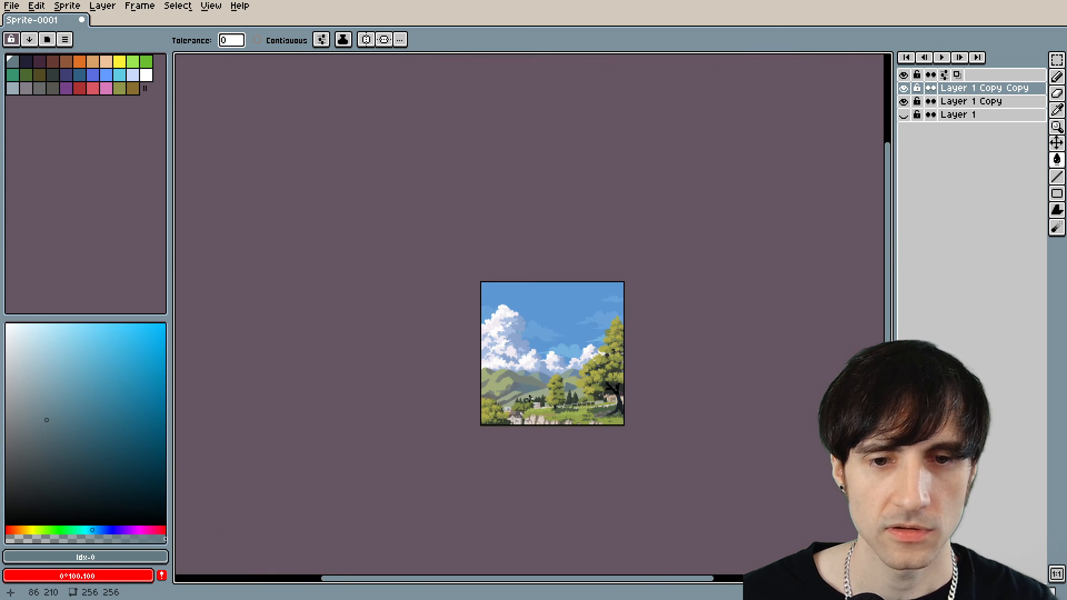
pyautogui.scroll(5, 529, 398)
pyautogui.moveTo(636, 365); pyautogui.dragTo(553, 392)
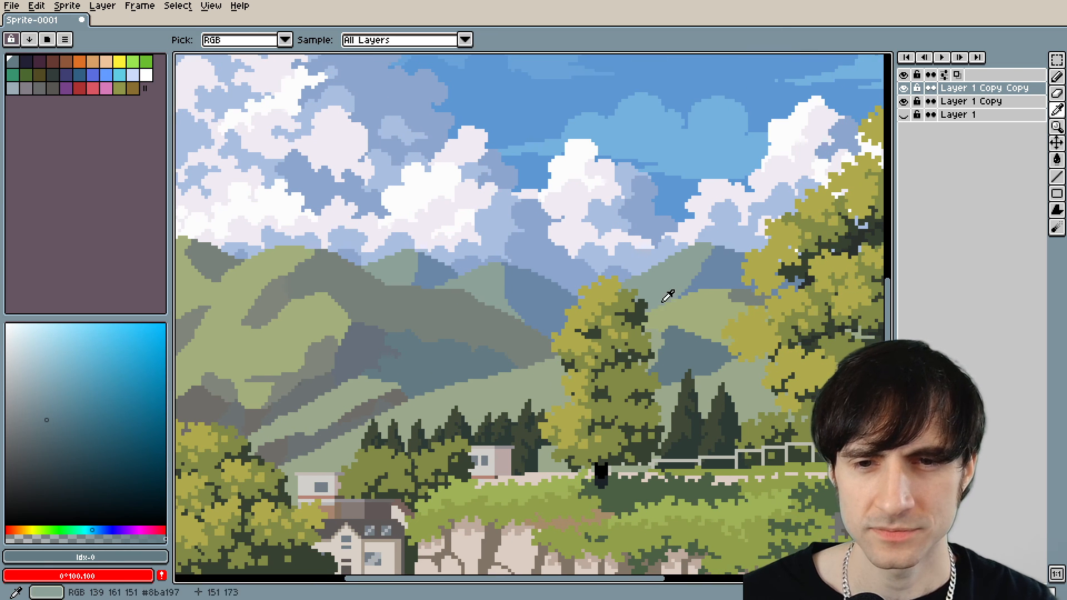
pyautogui.keyDown('alt'); pyautogui.click(669, 286); pyautogui.keyUp('alt')
pyautogui.click(686, 358)
pyautogui.scroll(-5, 687, 358)
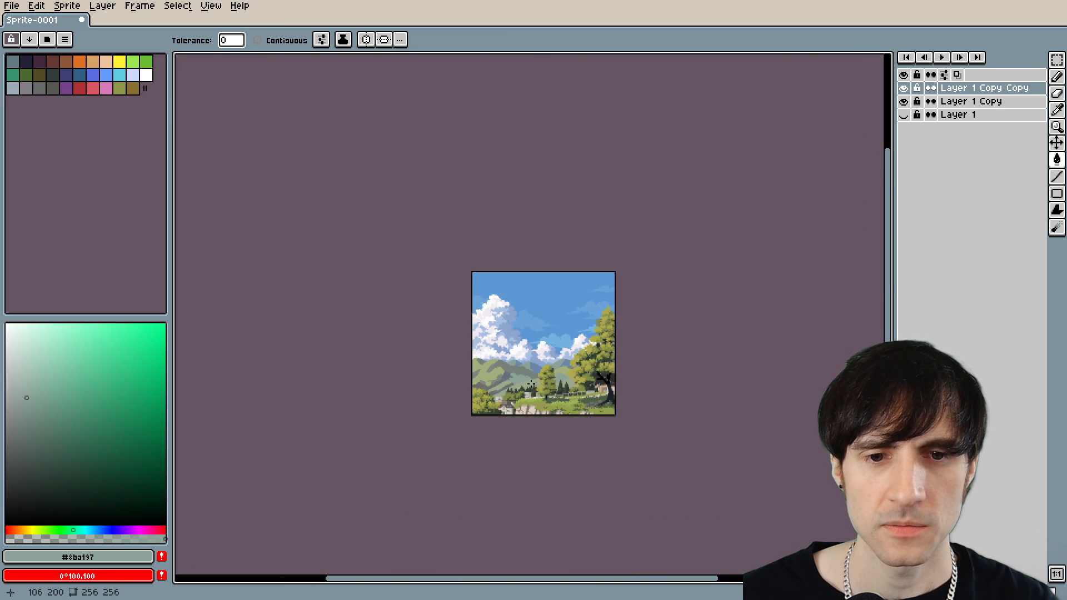
# Limit filling to contiguous areas and fill the dark hill patch beside the middle tree with the neighbouring hill's green #9ba88c.
pyautogui.scroll(3, 612, 372)
pyautogui.scroll(3, 611, 372)
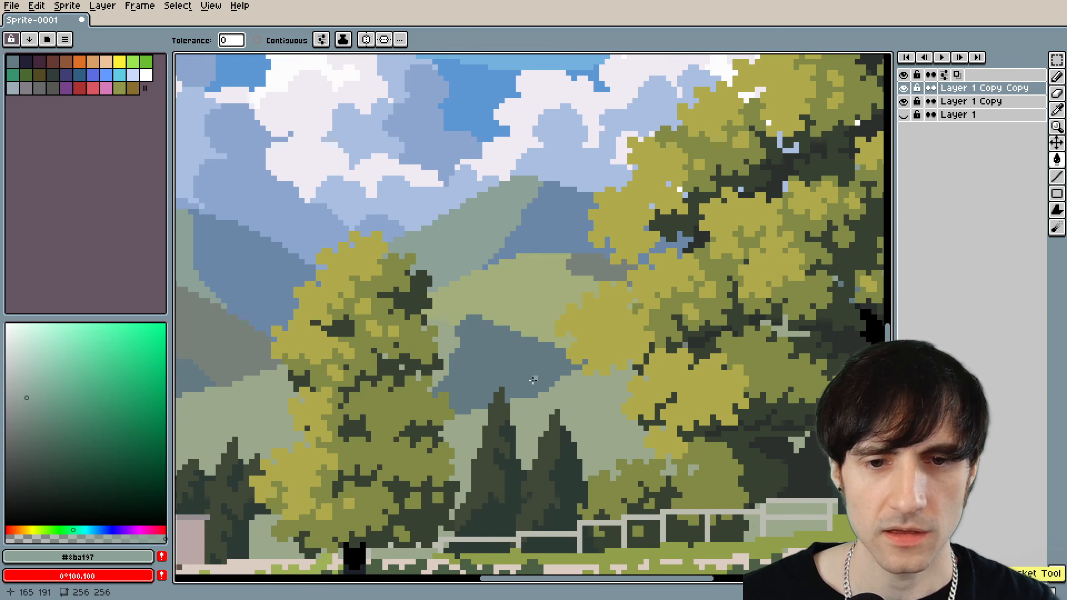
pyautogui.keyDown('alt'); pyautogui.click(472, 351); pyautogui.keyUp('alt')
pyautogui.click(257, 40)
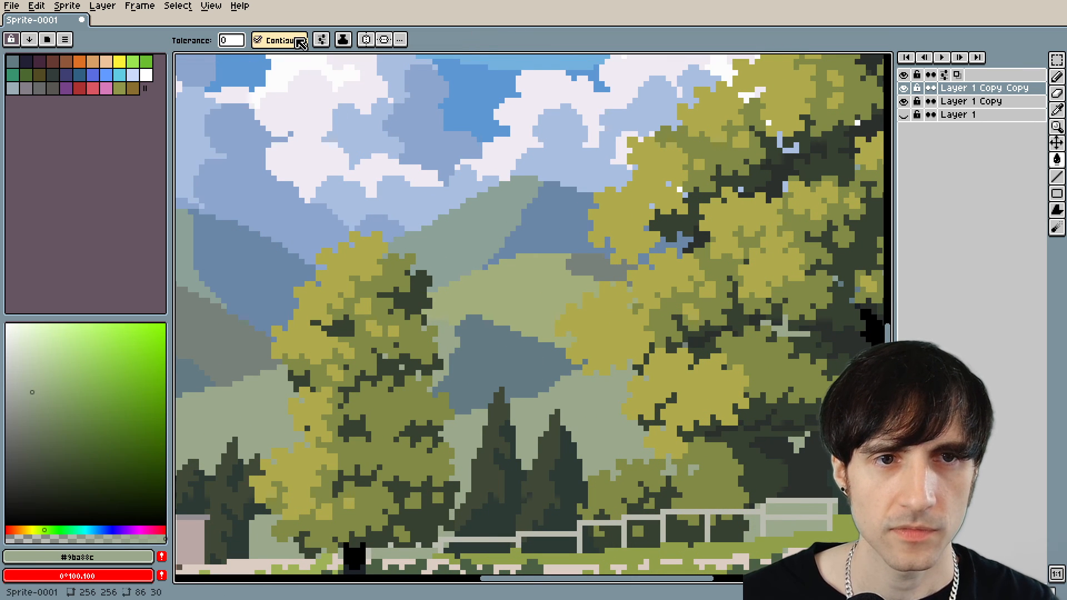
pyautogui.click(507, 385)
# Review the whole landscape and compare the softened hills with the previous version by toggling the visibility of Layer 1 Copy Copy.
pyautogui.scroll(-6, 473, 355)
pyautogui.scroll(-2, 415, 417)
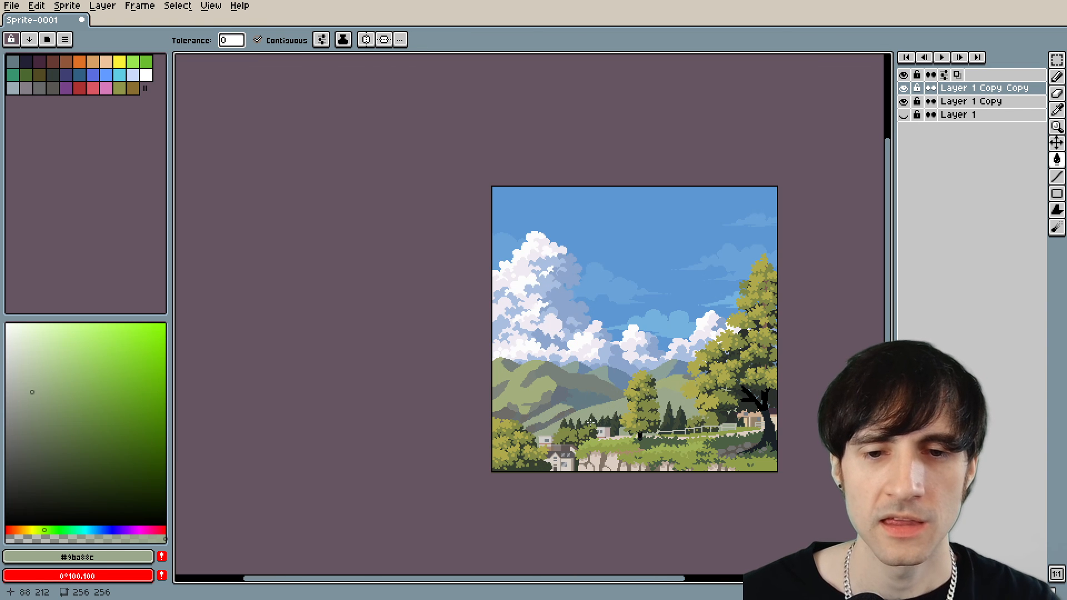
pyautogui.moveTo(586, 424); pyautogui.dragTo(516, 429)
pyautogui.moveTo(655, 490); pyautogui.dragTo(639, 464)
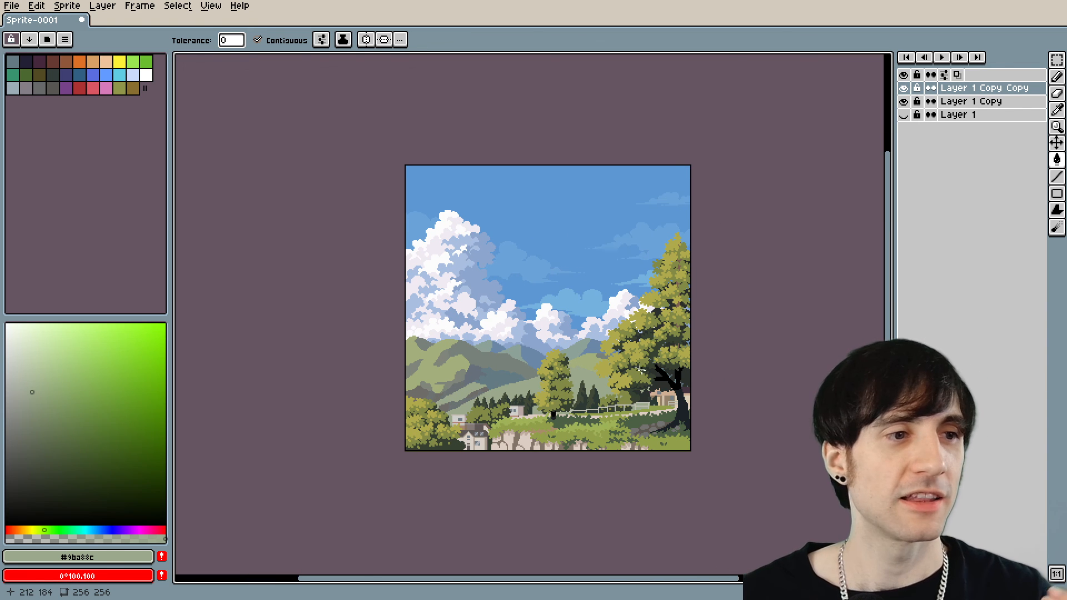
pyautogui.scroll(2, 640, 369)
pyautogui.moveTo(548, 343); pyautogui.dragTo(581, 349)
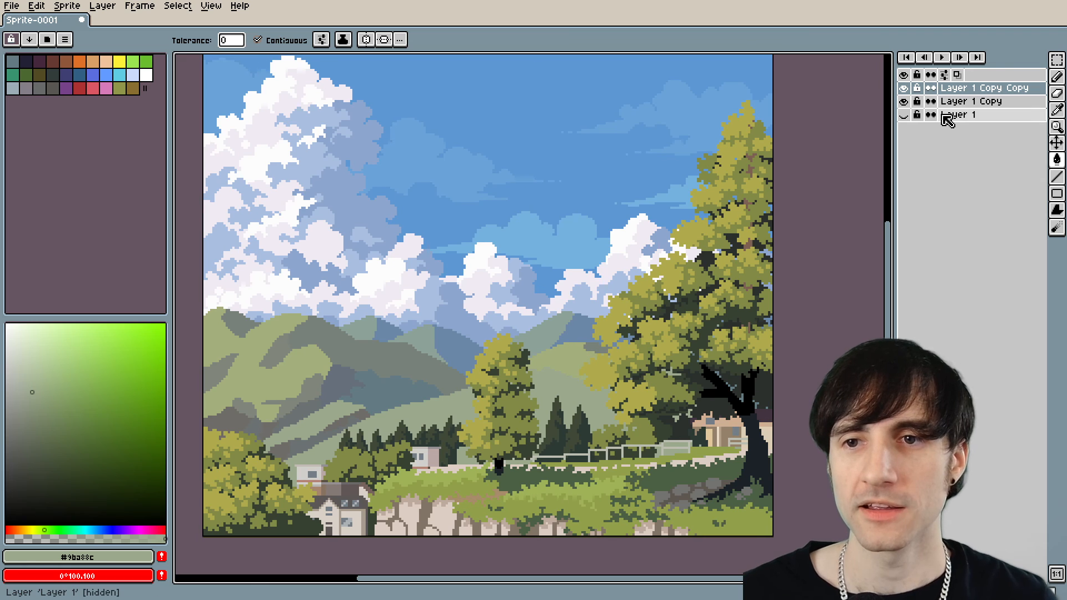
pyautogui.click(904, 89)
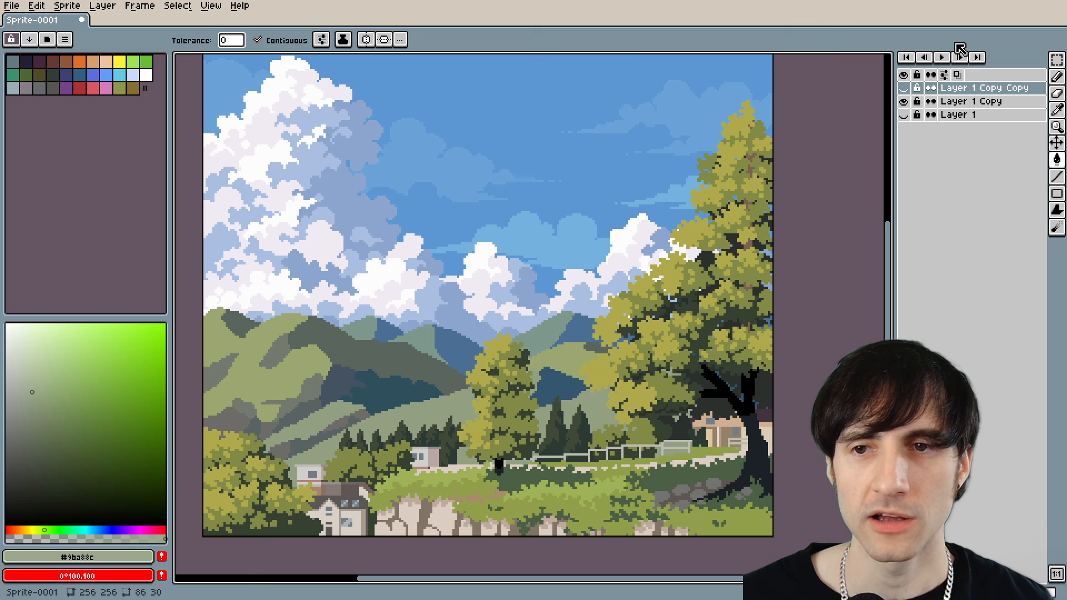
pyautogui.click(905, 89)
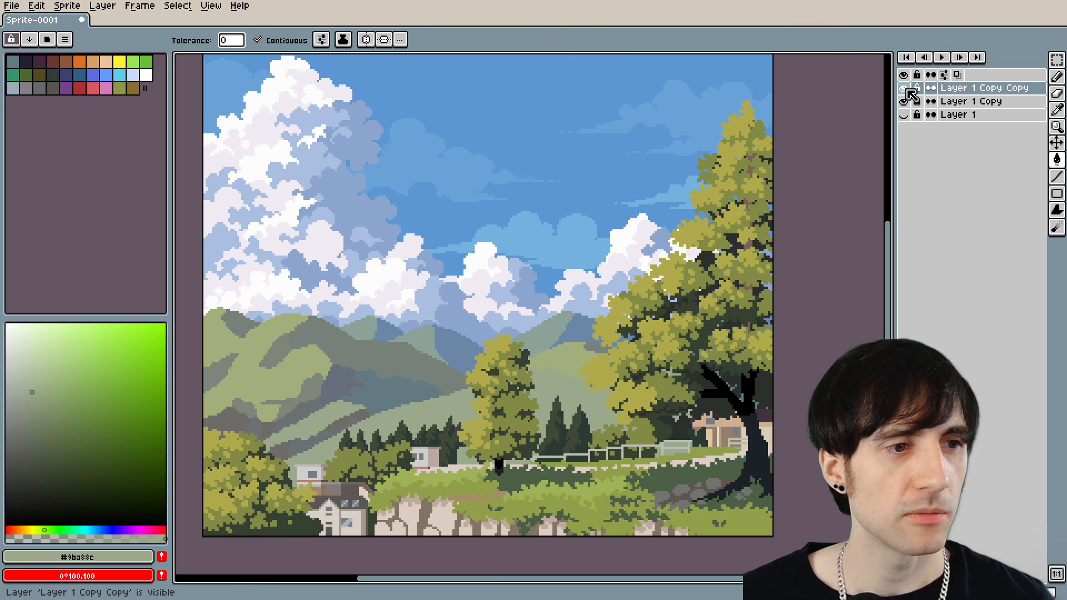
pyautogui.click(904, 89)
pyautogui.click(905, 89)
pyautogui.click(904, 89)
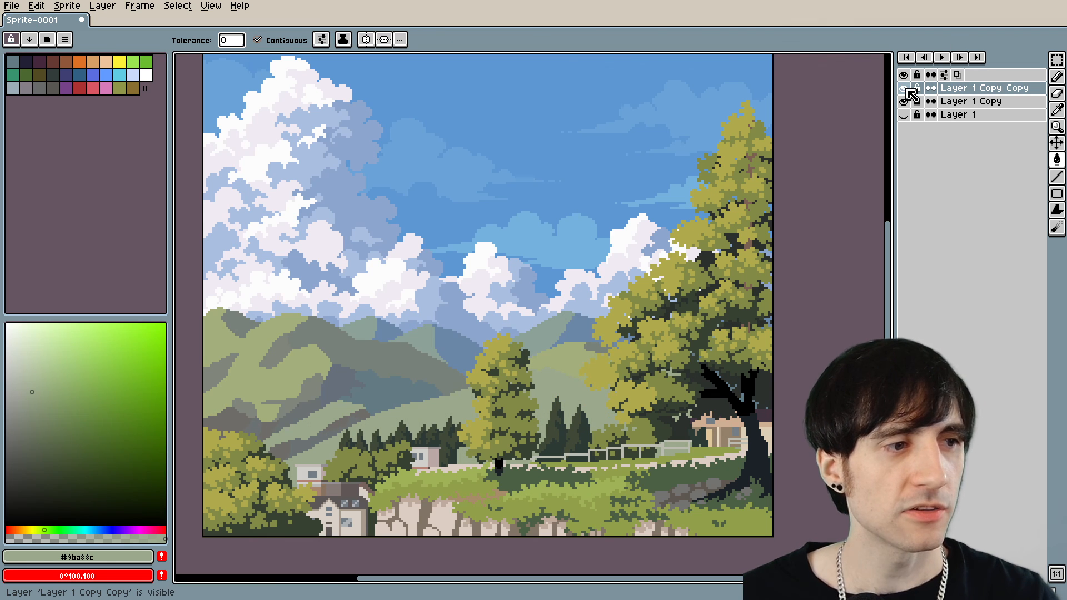
pyautogui.click(904, 89)
pyautogui.click(905, 89)
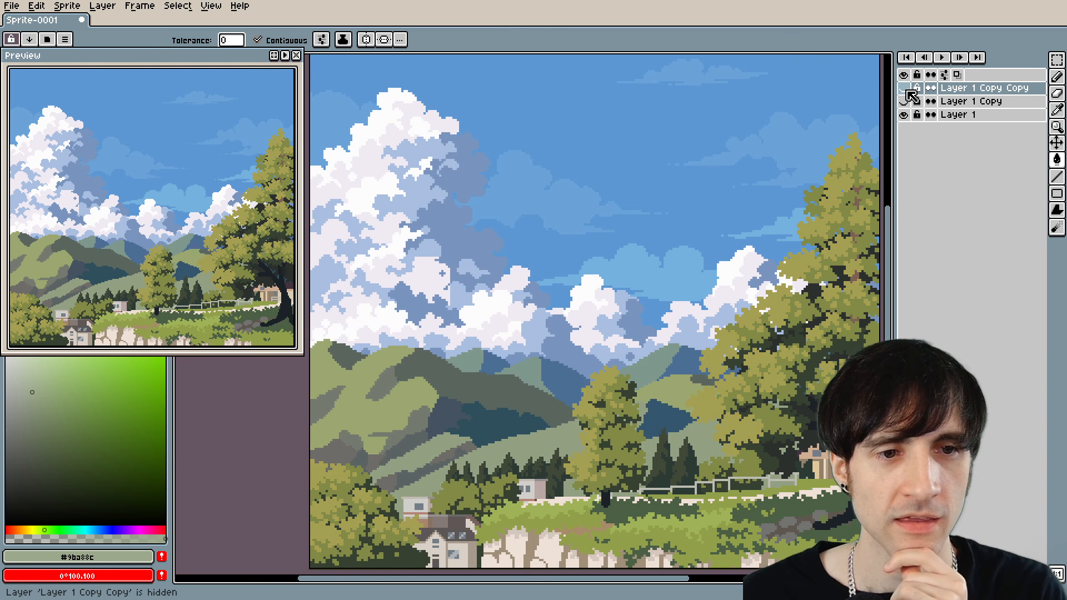
# Show Layer 1 with Layer 1 Copy hidden, and compare the original hills and trees with those on Layer 1 Copy Copy.
pyautogui.click(905, 89)
pyautogui.scroll(2, 603, 433)
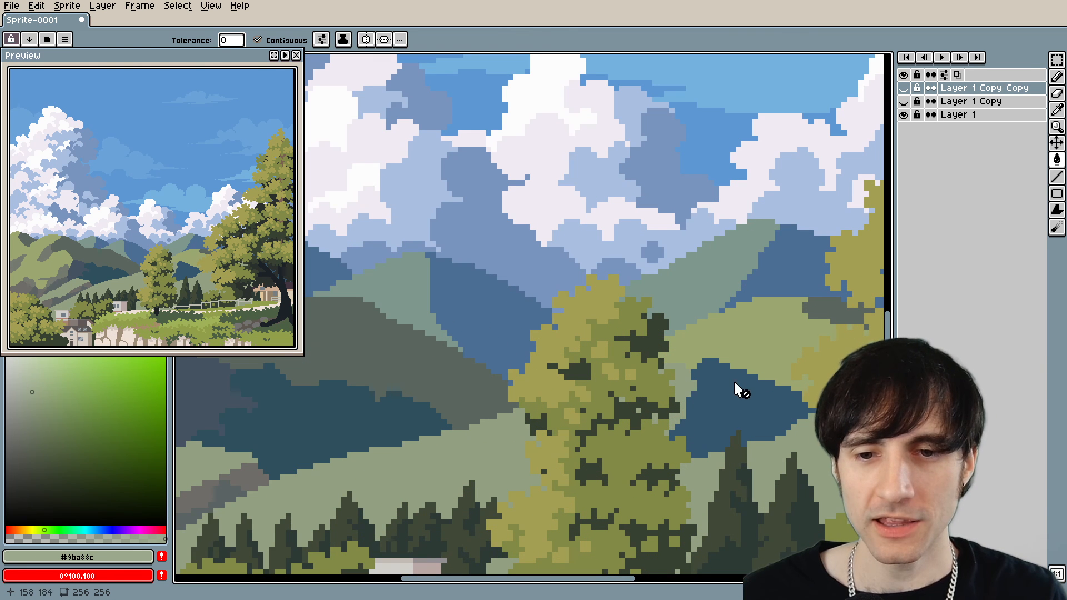
pyautogui.scroll(-2, 745, 423)
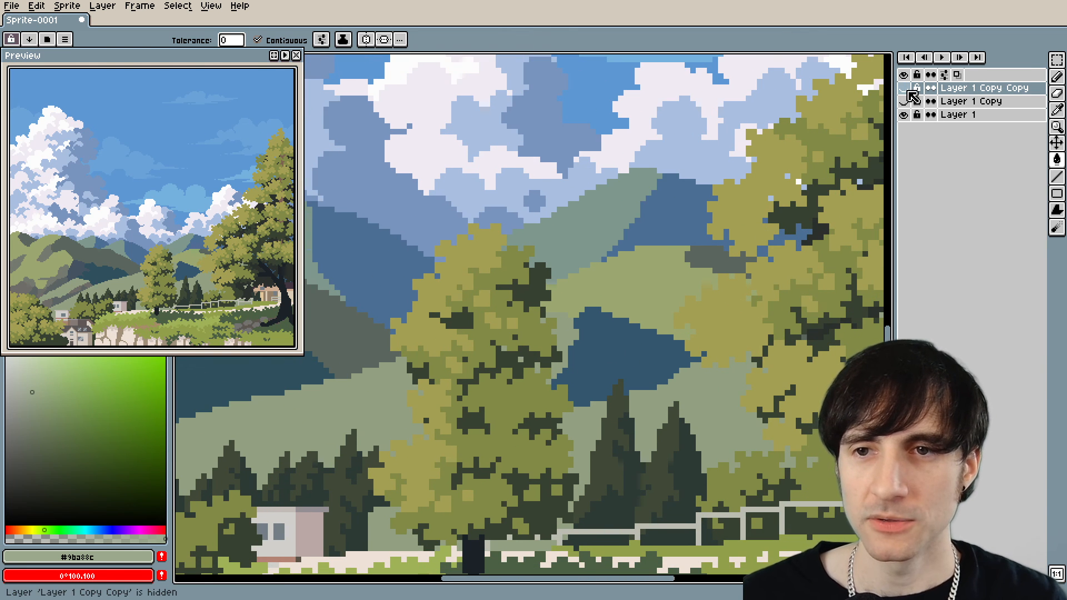
pyautogui.click(903, 88)
pyautogui.click(903, 101)
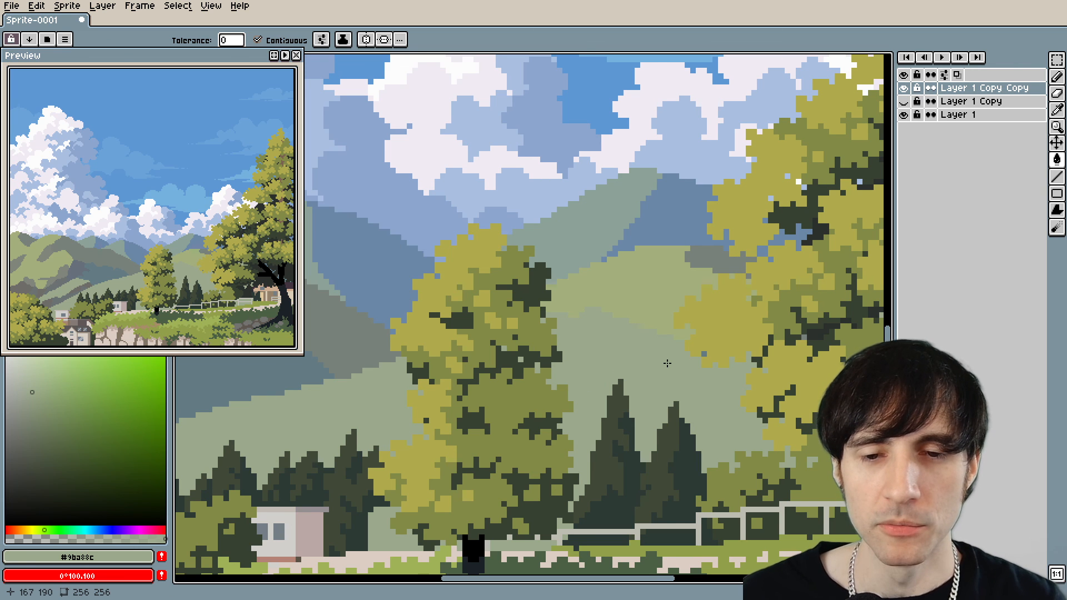
pyautogui.click(903, 89)
pyautogui.scroll(-2, 586, 356)
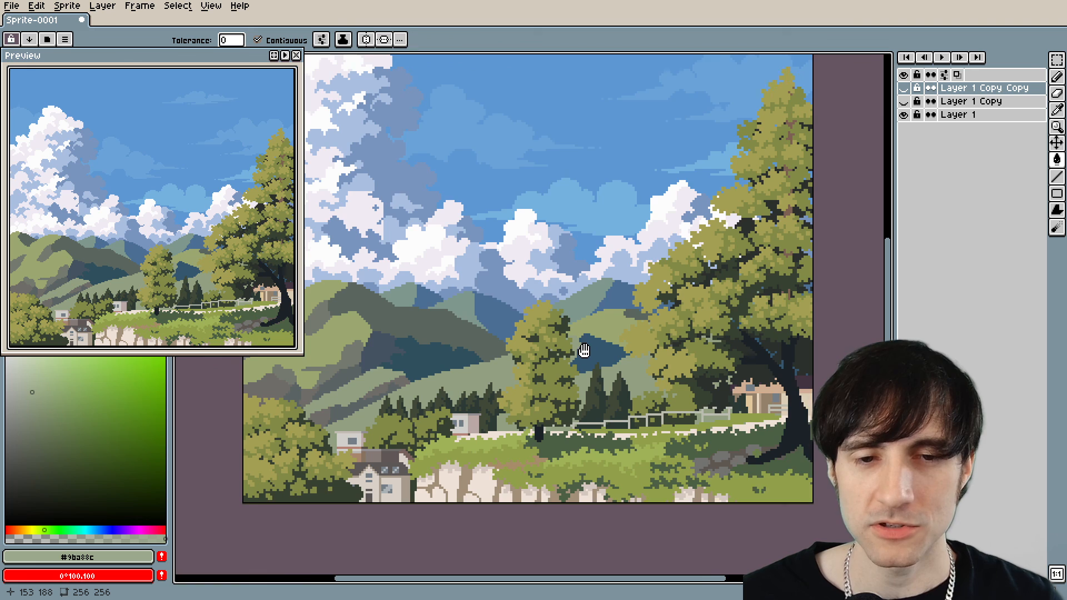
pyautogui.moveTo(584, 350); pyautogui.dragTo(645, 369)
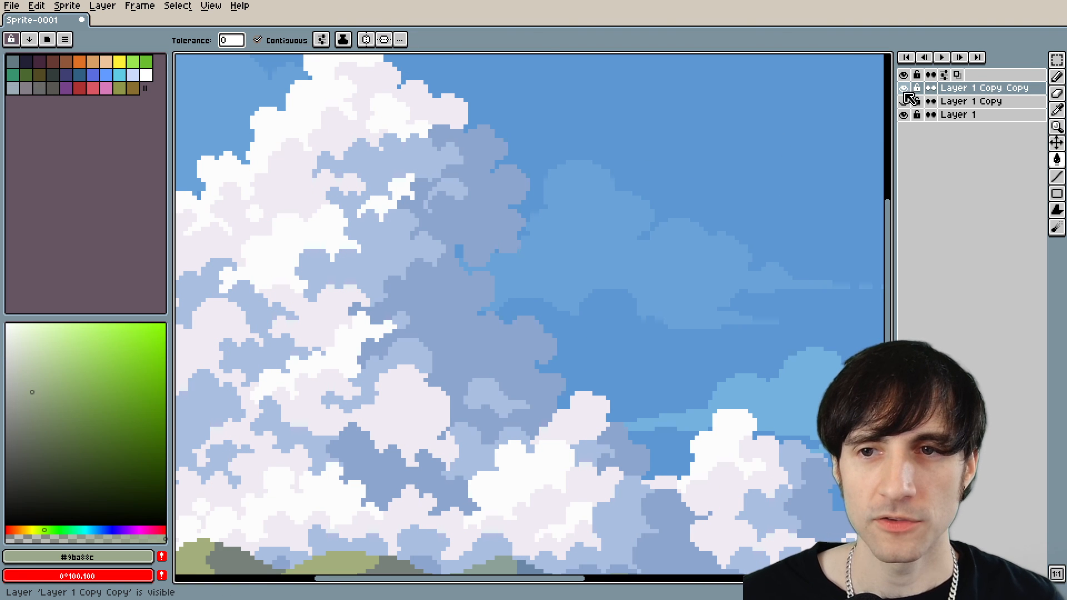
# Compare the large cloud's shading on Layer 1 with the edited cloud by repeatedly toggling Layer 1 Copy Copy.
pyautogui.click(905, 90)
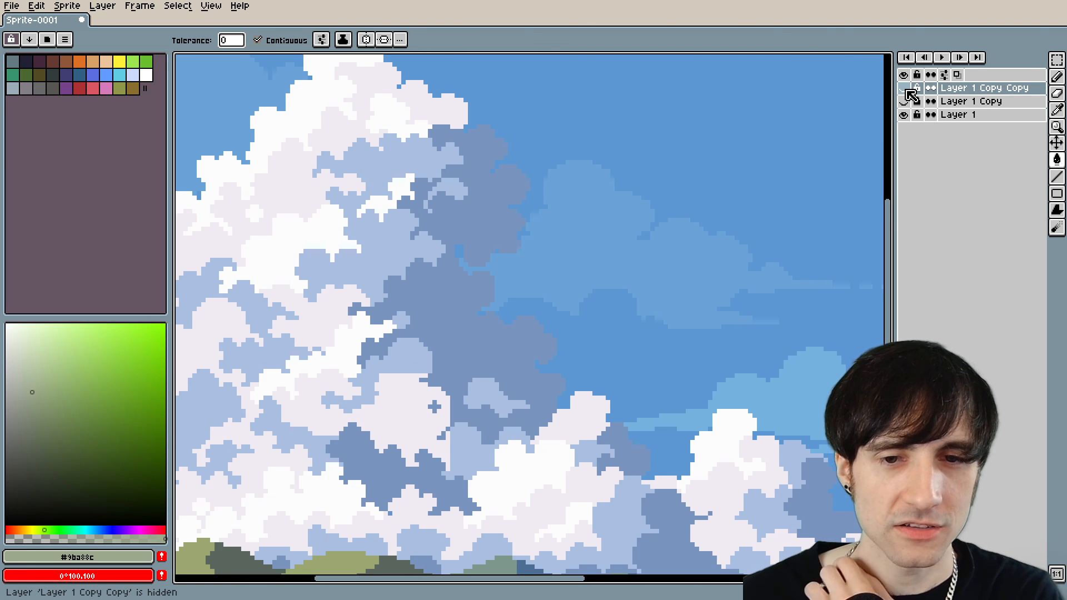
pyautogui.click(906, 90)
pyautogui.click(907, 89)
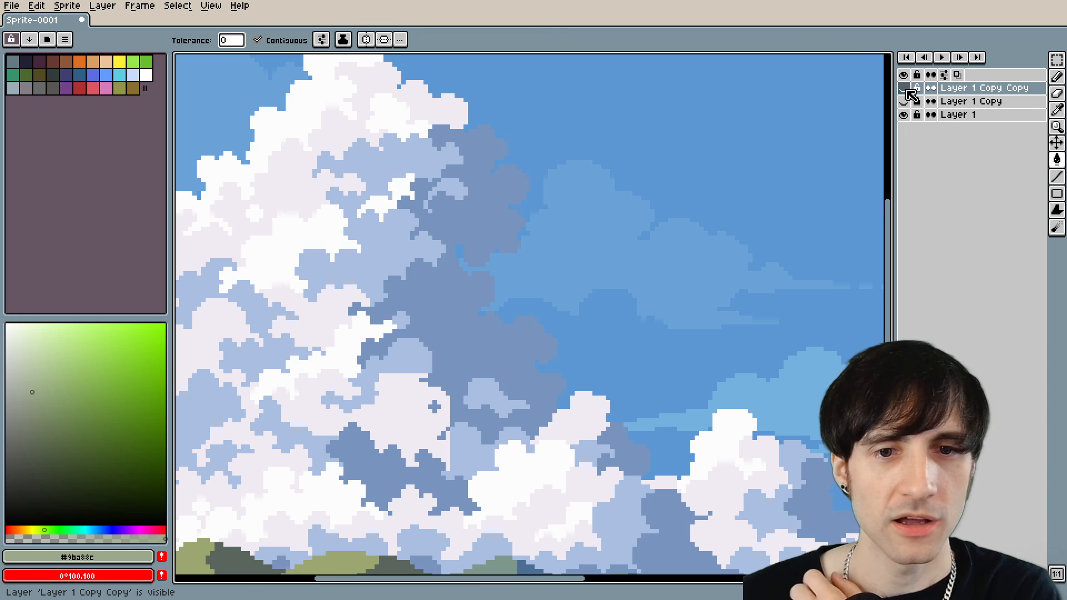
pyautogui.click(907, 90)
pyautogui.click(906, 90)
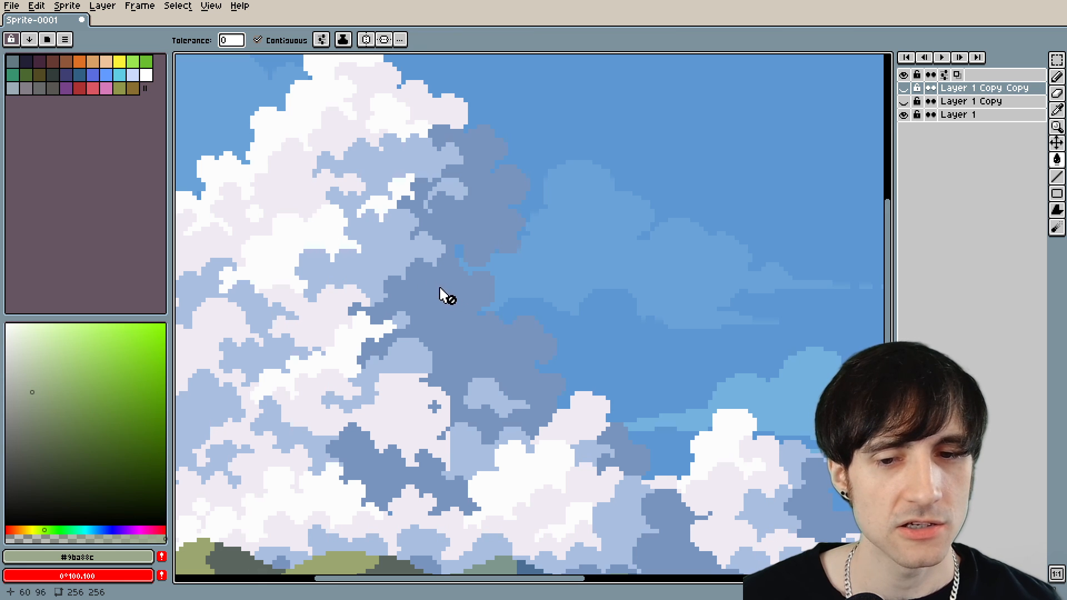
pyautogui.click(906, 90)
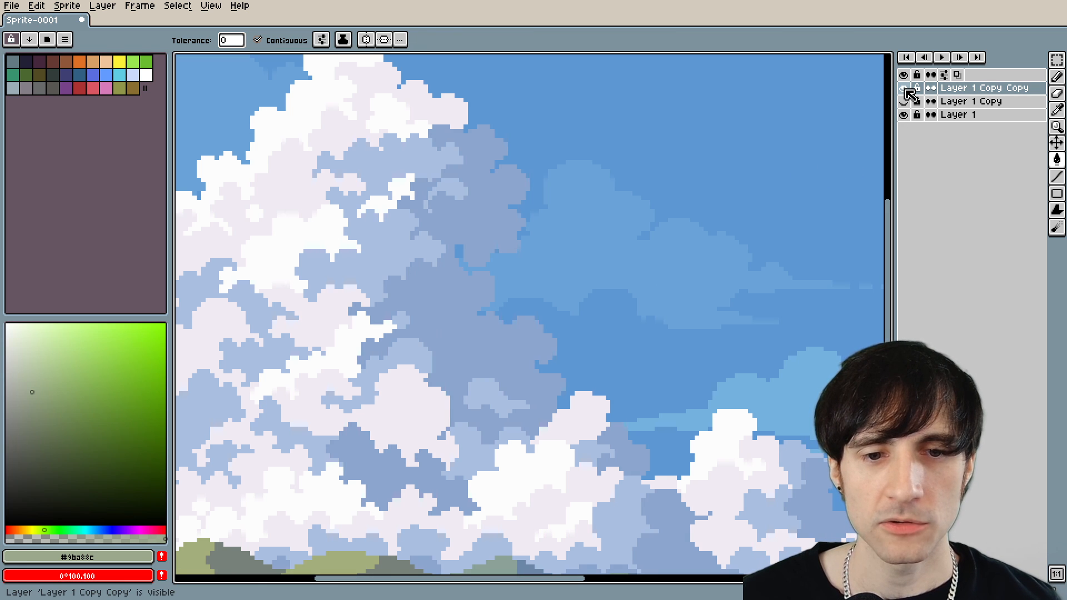
pyautogui.doubleClick(908, 90)
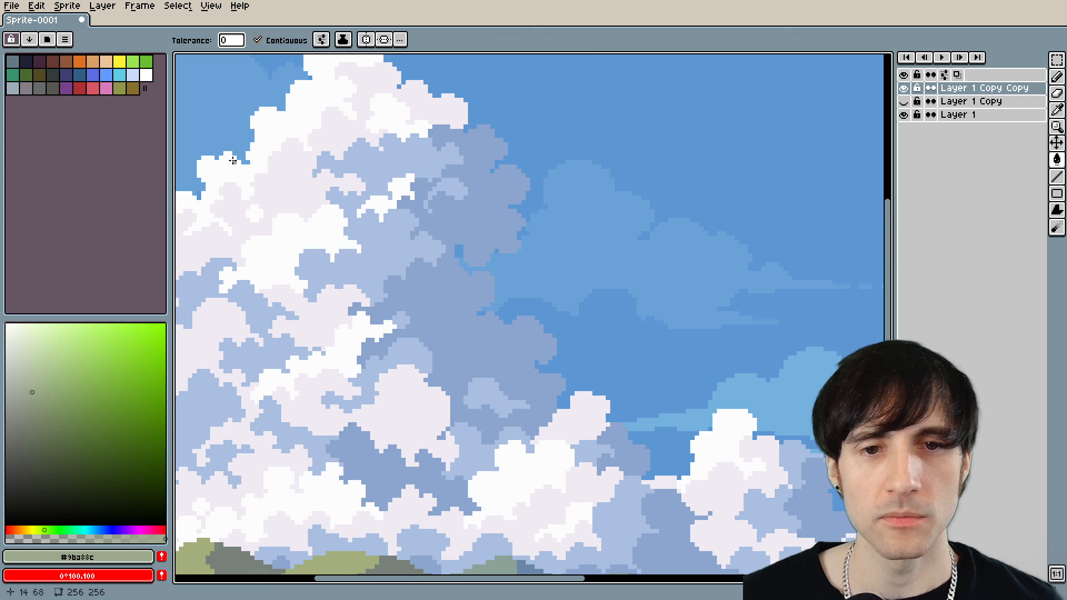
pyautogui.scroll(-2, 465, 245)
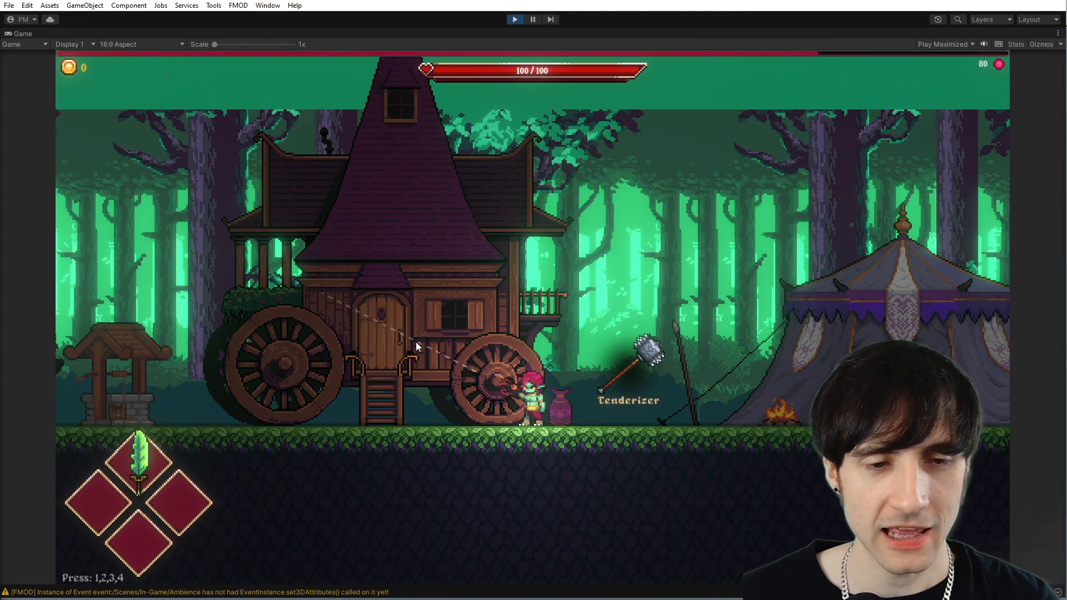
# Open the world map of the game running in Unity and examine The Wilderness, the lava-ringed tower and the red mountains.
pyautogui.press('Escape')
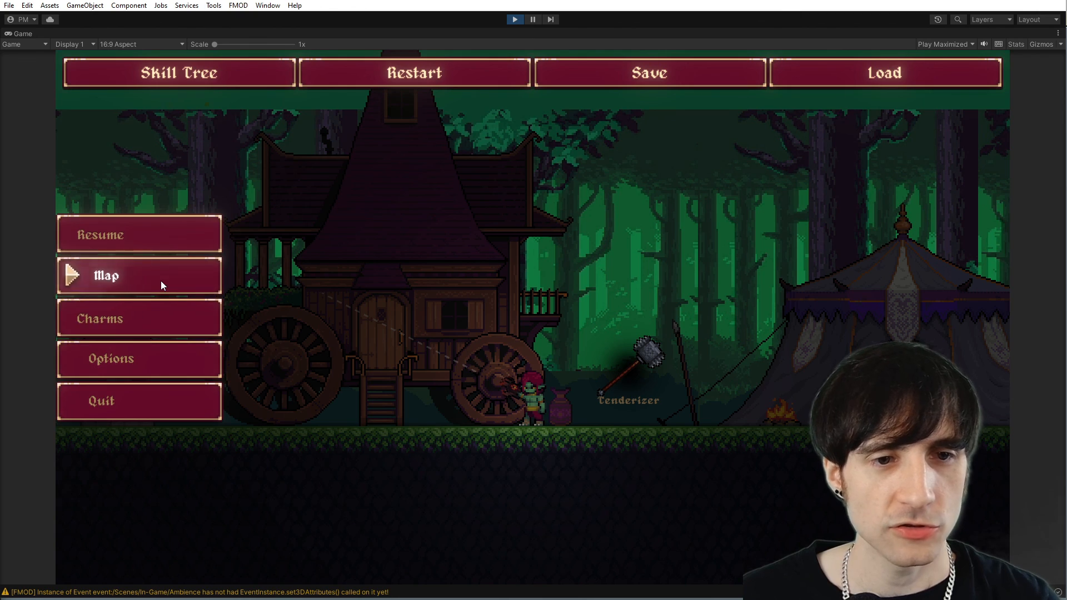
pyautogui.click(162, 285)
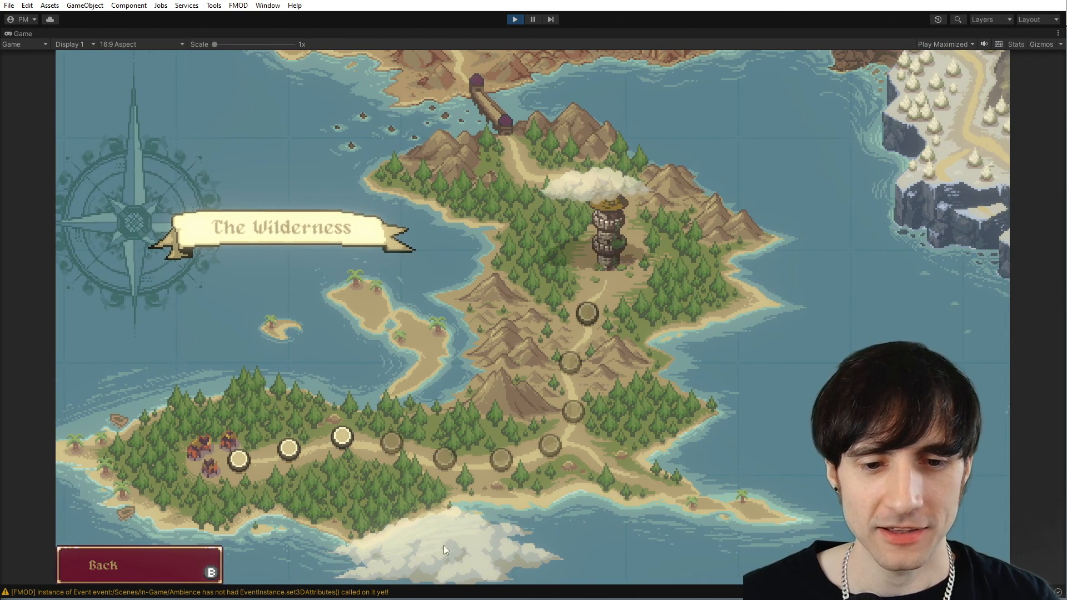
pyautogui.moveTo(730, 321); pyautogui.dragTo(618, 458)
pyautogui.moveTo(736, 272)
pyautogui.mouseDown()
pyautogui.moveTo(722, 408)
pyautogui.moveTo(754, 522)
pyautogui.mouseUp()
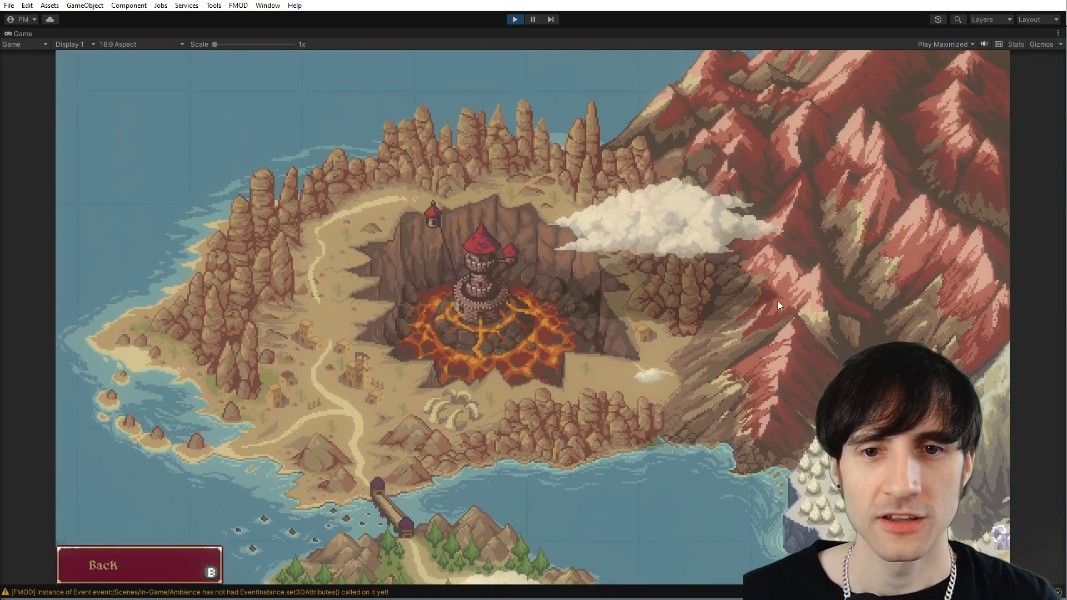
pyautogui.moveTo(778, 301); pyautogui.dragTo(778, 333)
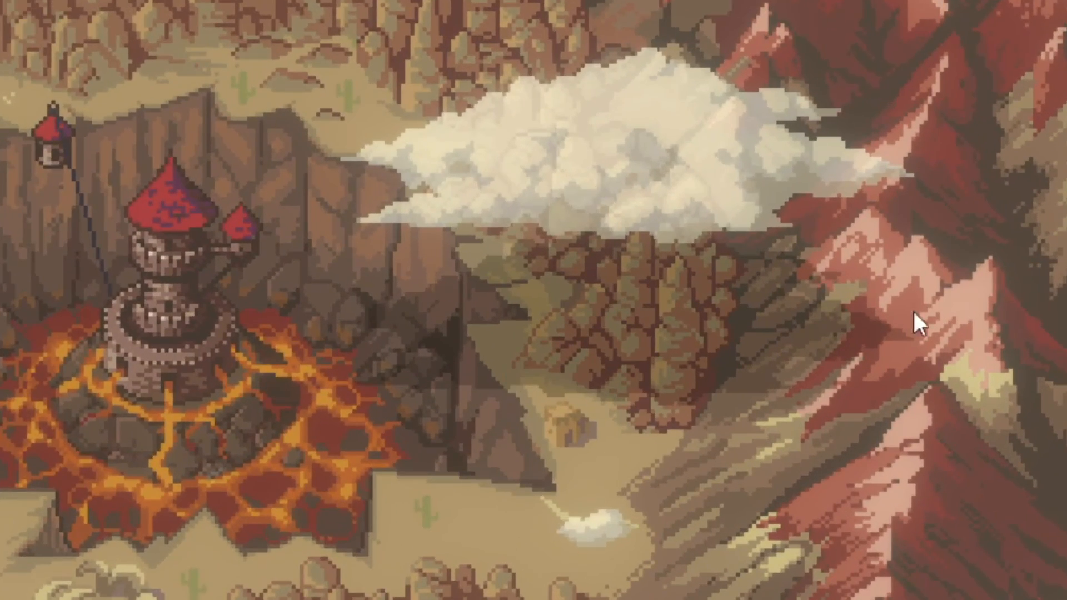